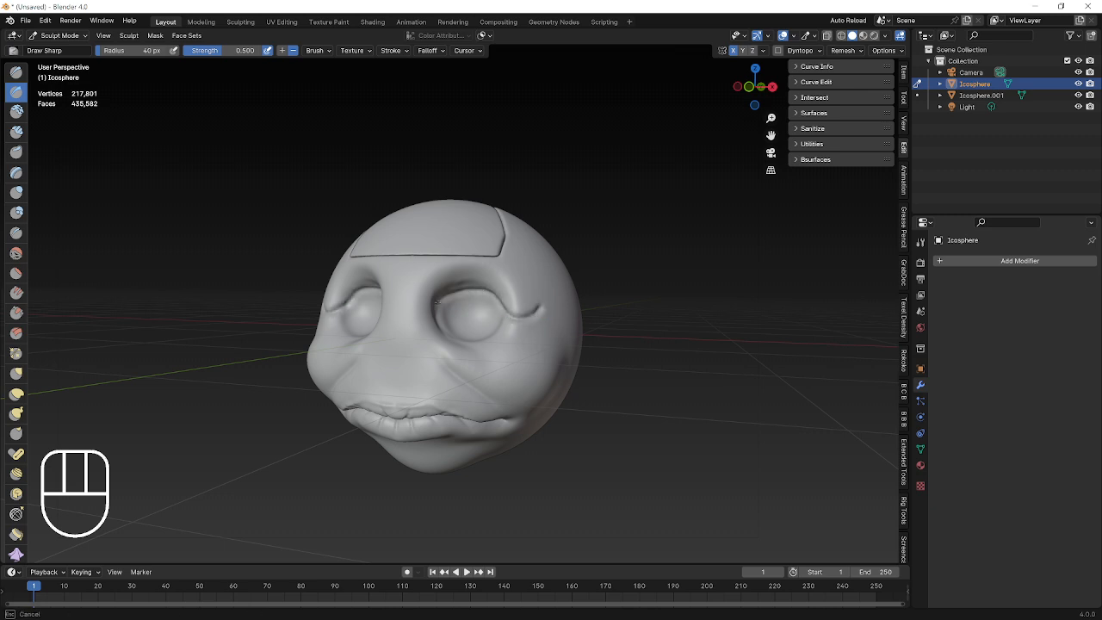
scroll(467, 328, "down", 3)
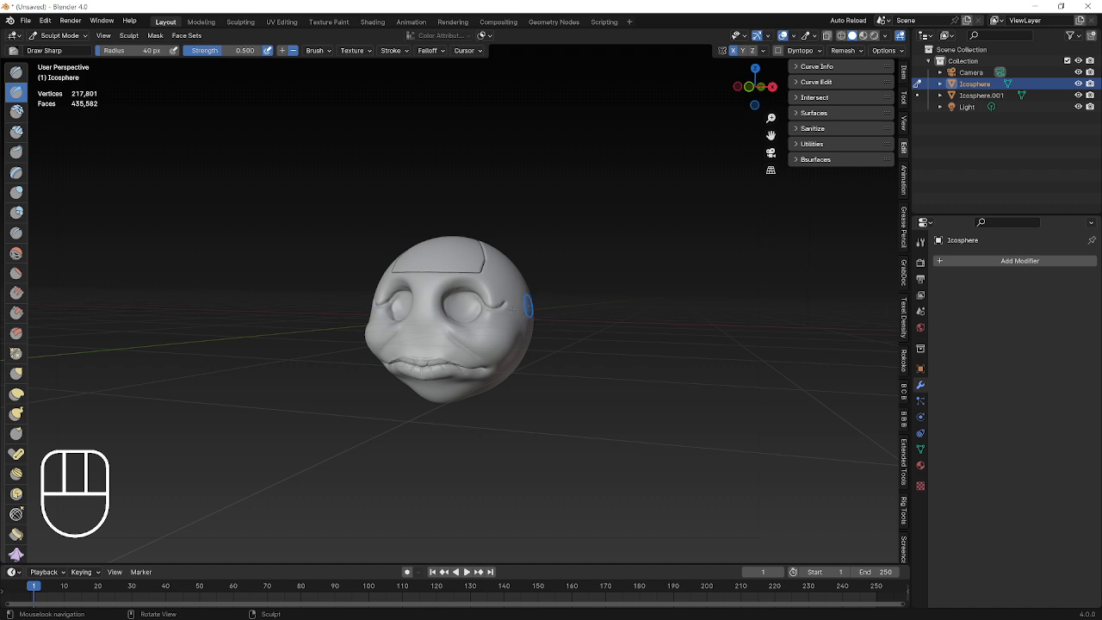
middle_click_drag(528, 305, 491, 315)
left_click_drag(512, 305, 484, 304, "shift")
middle_click_drag(403, 297, 430, 295)
scroll(430, 294, "up", 3)
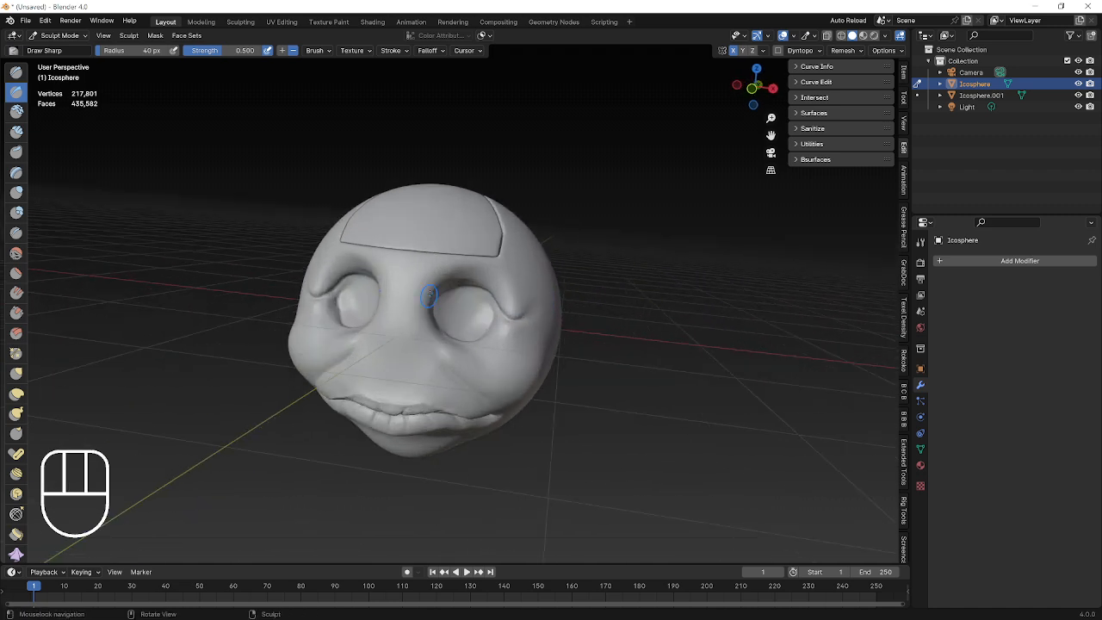
key("ctrl+z")
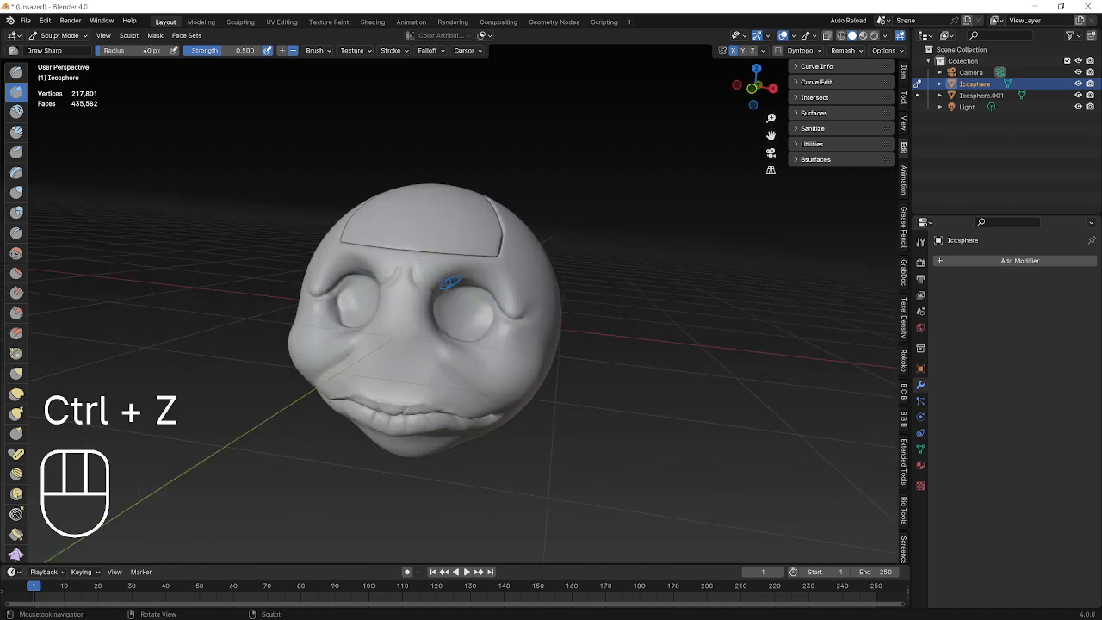
key("shift")
key("ctrl+z")
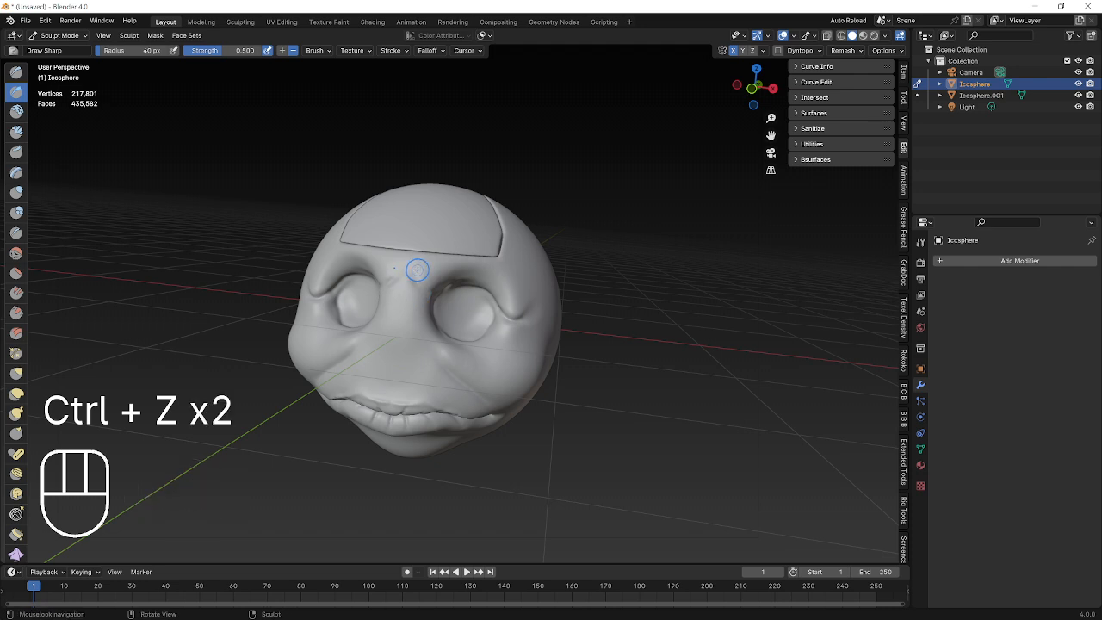
Step: Build up raised bumps at the inner brows above the nose bridge with the Blob brush, undoing unwanted strokes
left_click(16, 211)
scroll(483, 299, "down", 2)
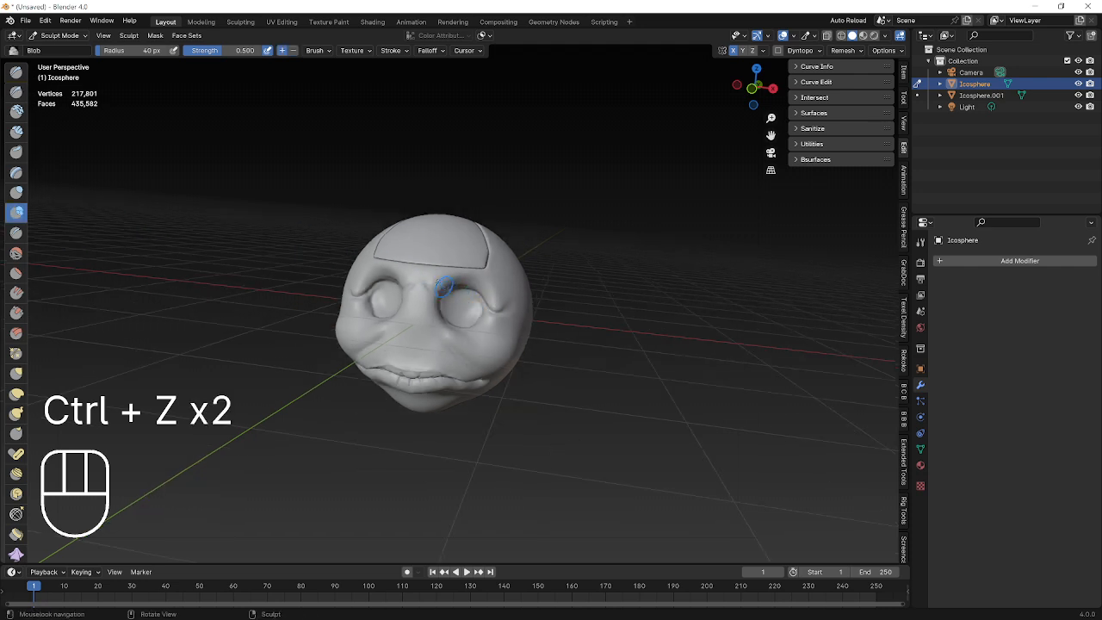
scroll(446, 289, "down", 2)
key("ctrl+z")
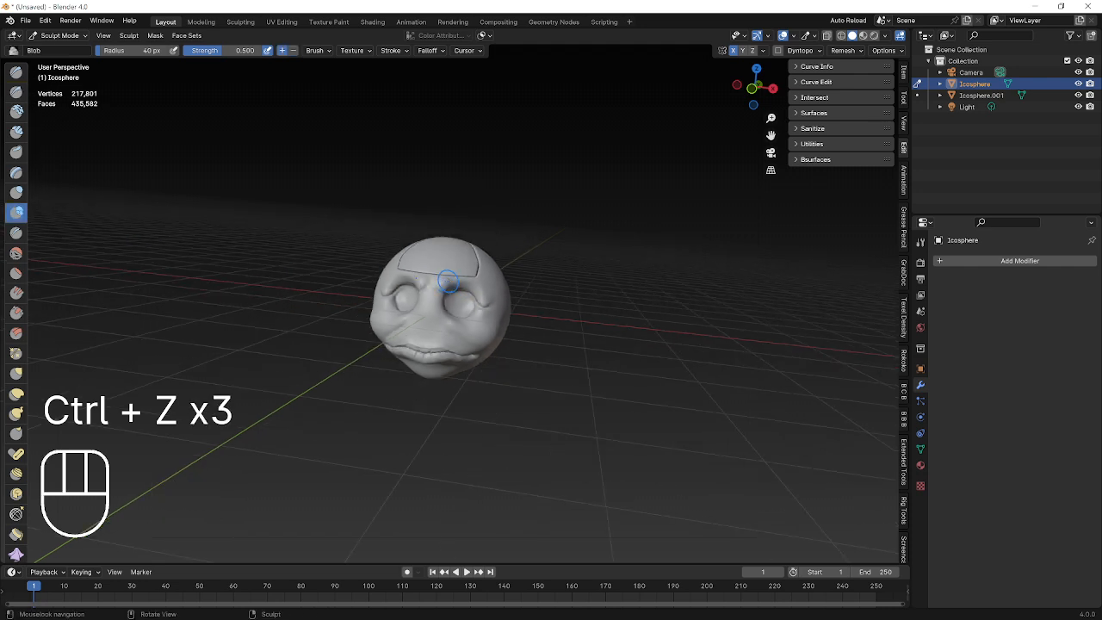
key("shift")
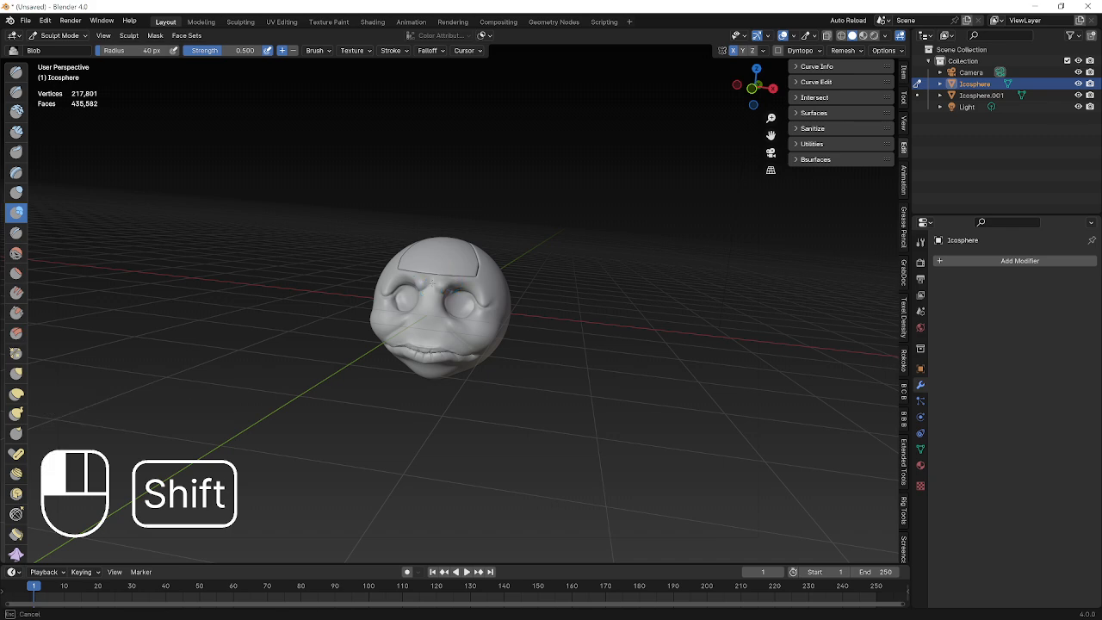
key("ctrl+z")
key("ctrl+z")
Step: Switch to Object Mode and add a 2 m plane at the world origin
mouse_move(457, 281)
middle_mouse_down()
mouse_move(546, 285)
mouse_move(449, 290)
mouse_move(500, 252)
middle_mouse_up()
left_click(59, 35)
left_click(51, 50)
left_click(447, 276)
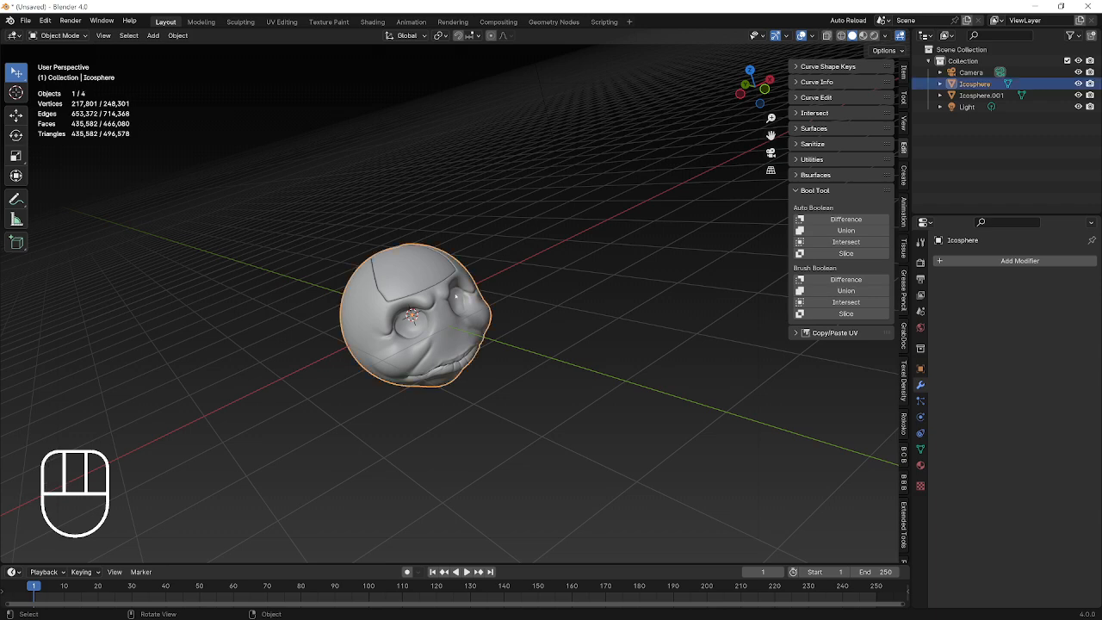
key("KP_1")
scroll(426, 264, "up", 3)
middle_click_drag(426, 264, 447, 223, "shift")
key("shift+a")
mouse_move(447, 223)
left_click(530, 223)
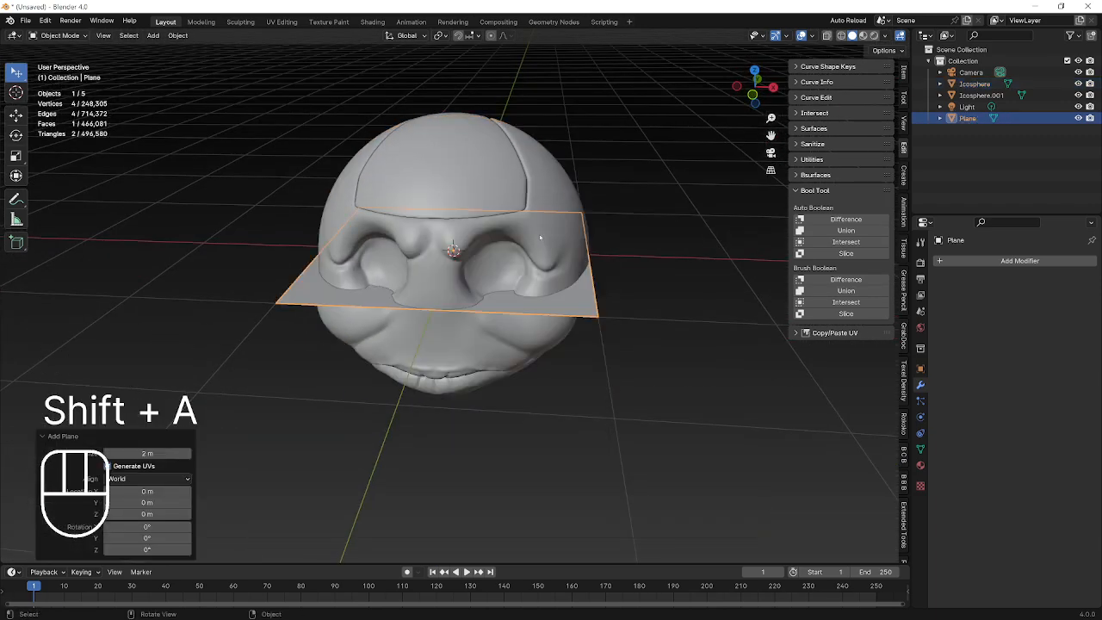
Step: Move the plane along the Y axis until it sits in front of the head
scroll(570, 258, "down", 3)
key("g")
key("y")
left_click(380, 310)
Step: Split the plane down the middle with one loop cut in Edit Mode and delete the face on the negative X side
key("Tab")
key("ctrl+r")
left_click(409, 312)
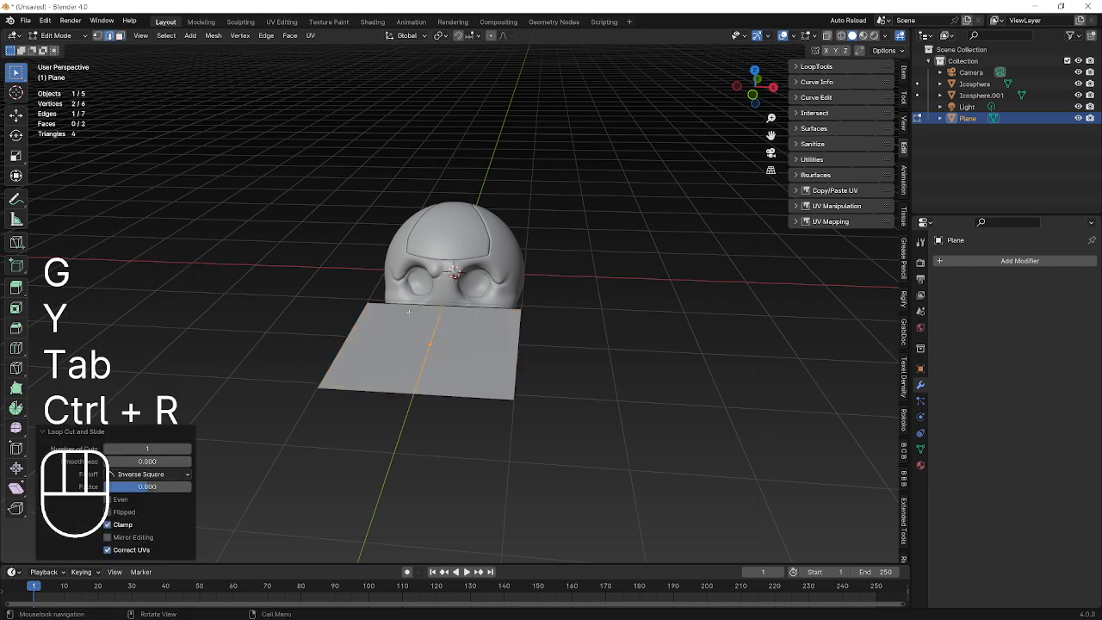
left_click(120, 35)
left_click(362, 353)
key("x")
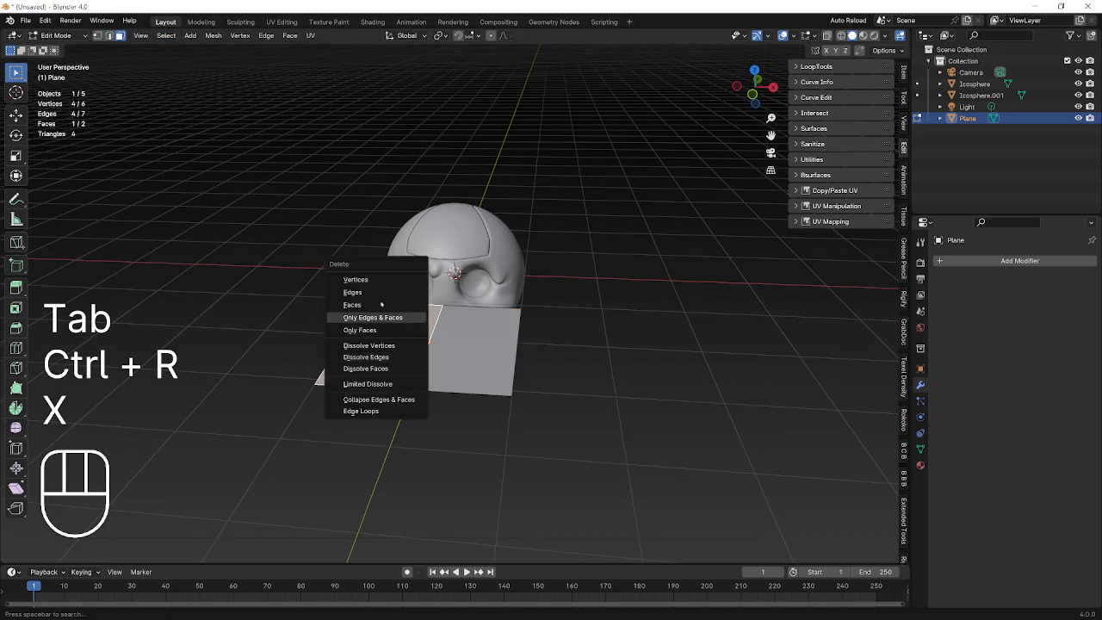
left_click(362, 305)
Step: Rotate the remaining half plane 90° about X and move it about 1.06 m along Y, in front of the face
key("a")
key("r")
key("x")
key("KP_9")
key("KP_0")
key("KP_Enter")
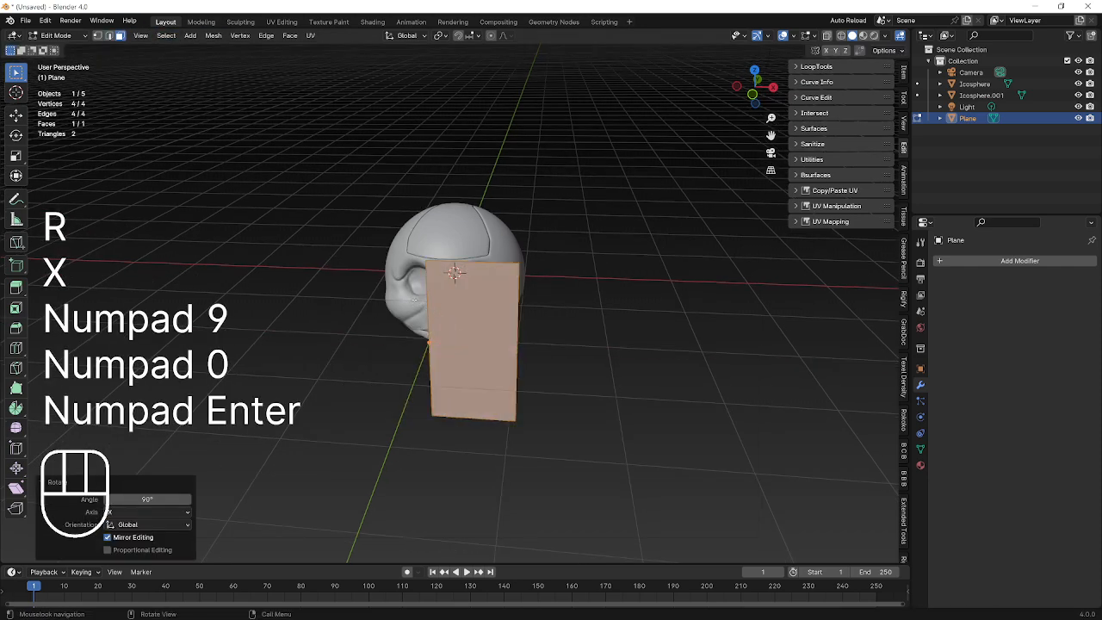
key("g")
key("y")
left_click(444, 265)
Step: Enable snapping with Face Project as the individual-element snap target
left_click(470, 36)
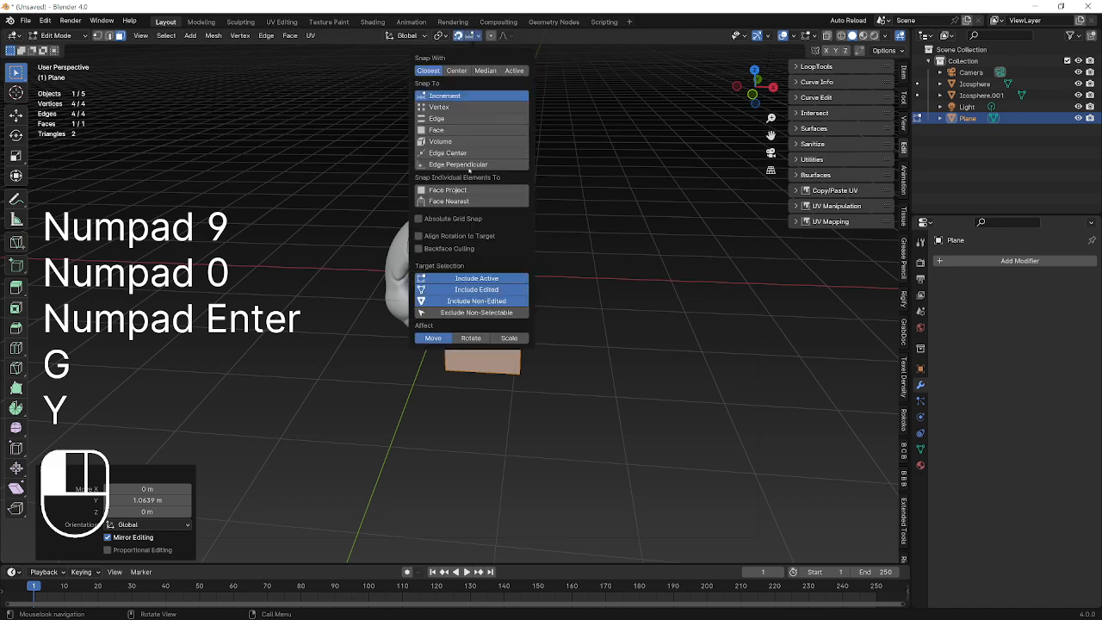
left_click(452, 190)
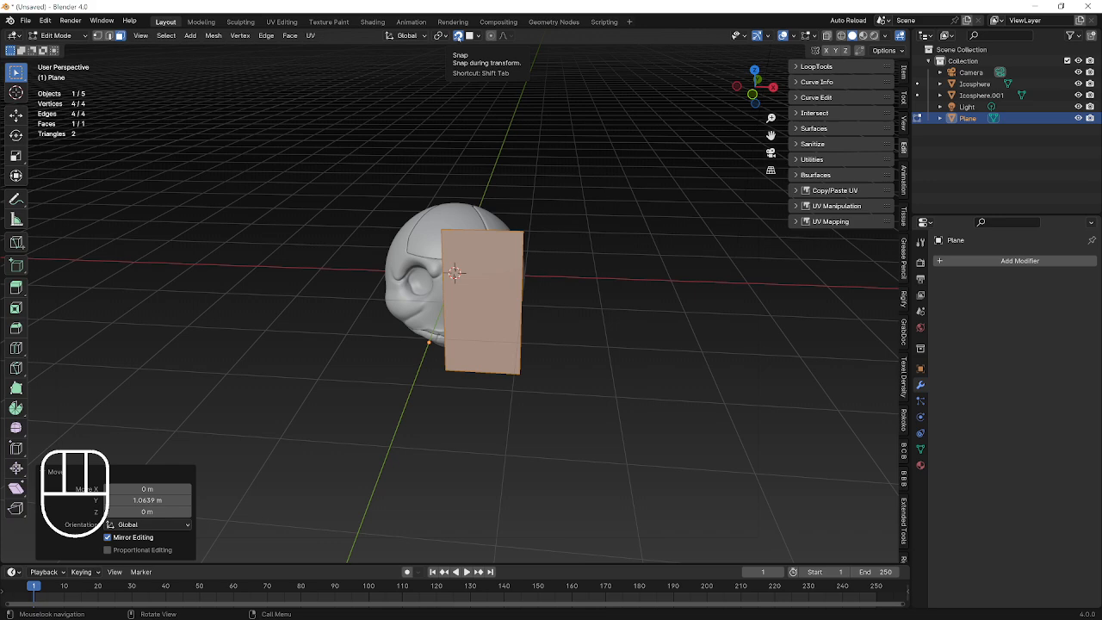
left_click(475, 37)
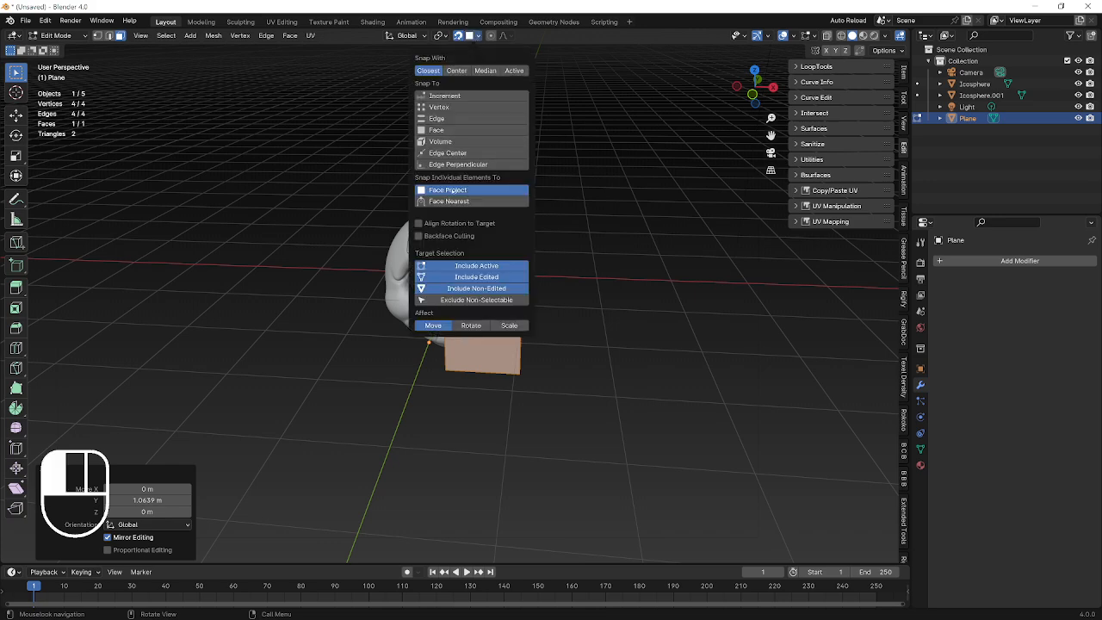
Step: Select the half plane's upper inner vertex in vertex select mode and add a Mirror modifier to the plane
scroll(145, 75, "up", 3)
left_click(99, 36)
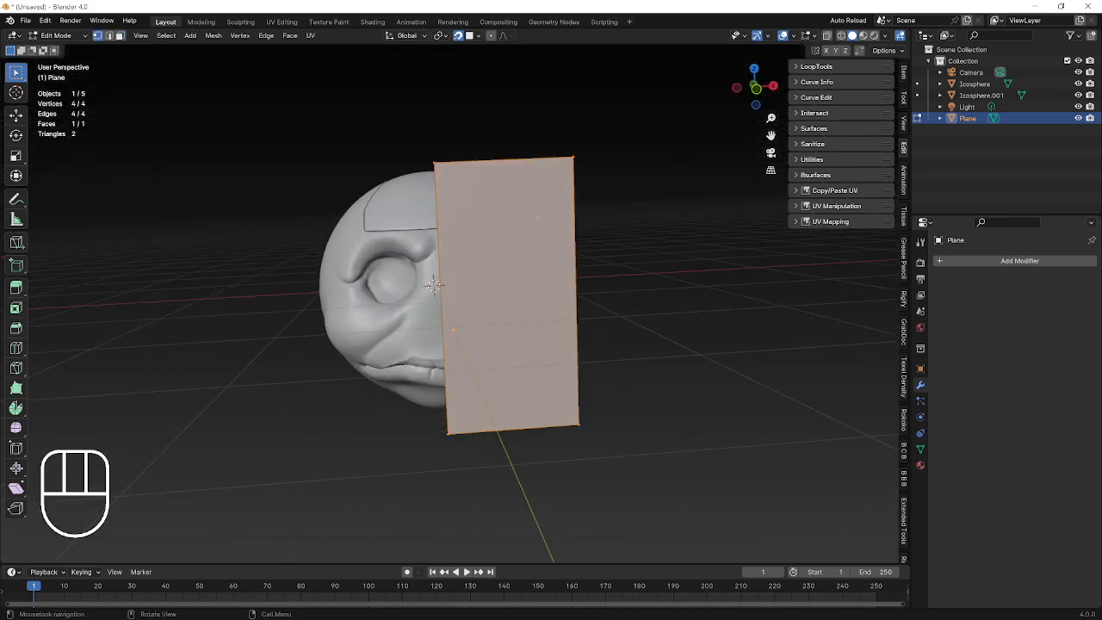
left_click(434, 163)
left_click(1019, 260)
mouse_move(1040, 266)
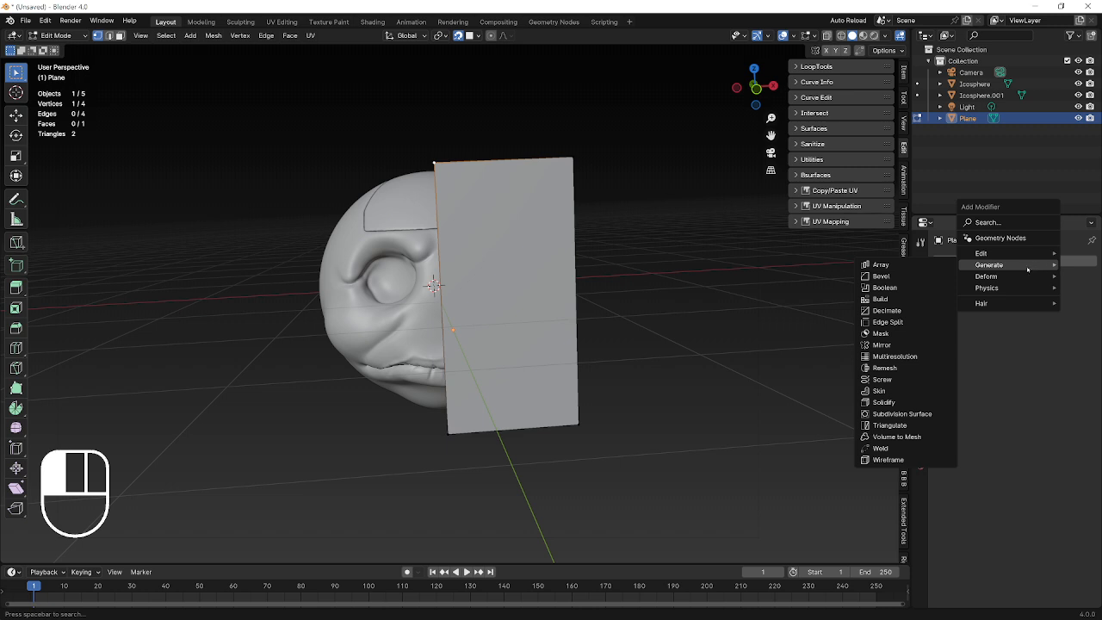
left_click(887, 344)
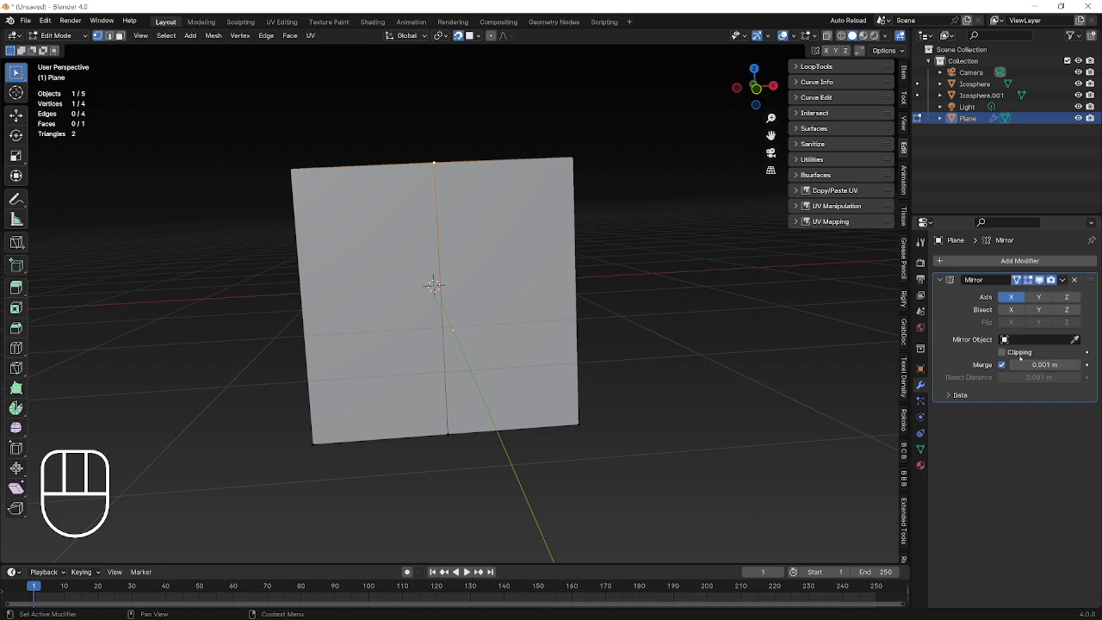
Step: Enable the Retopology overlay for mesh editing so the plane shows over the sculpted head
right_click(500, 262)
middle_click_drag(493, 169, 488, 221)
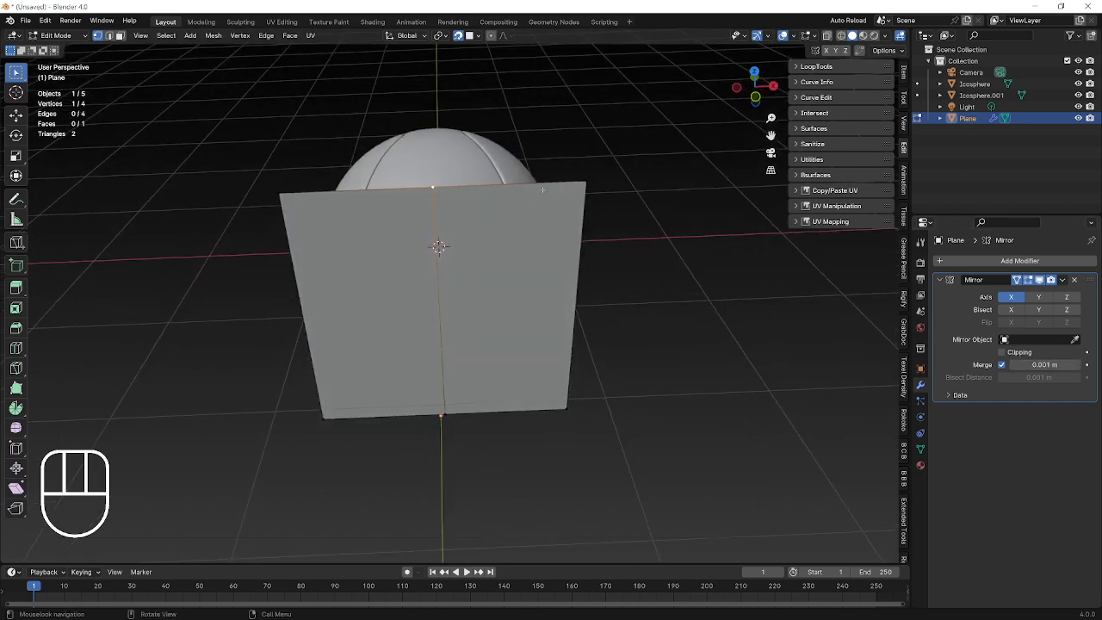
left_click(809, 35)
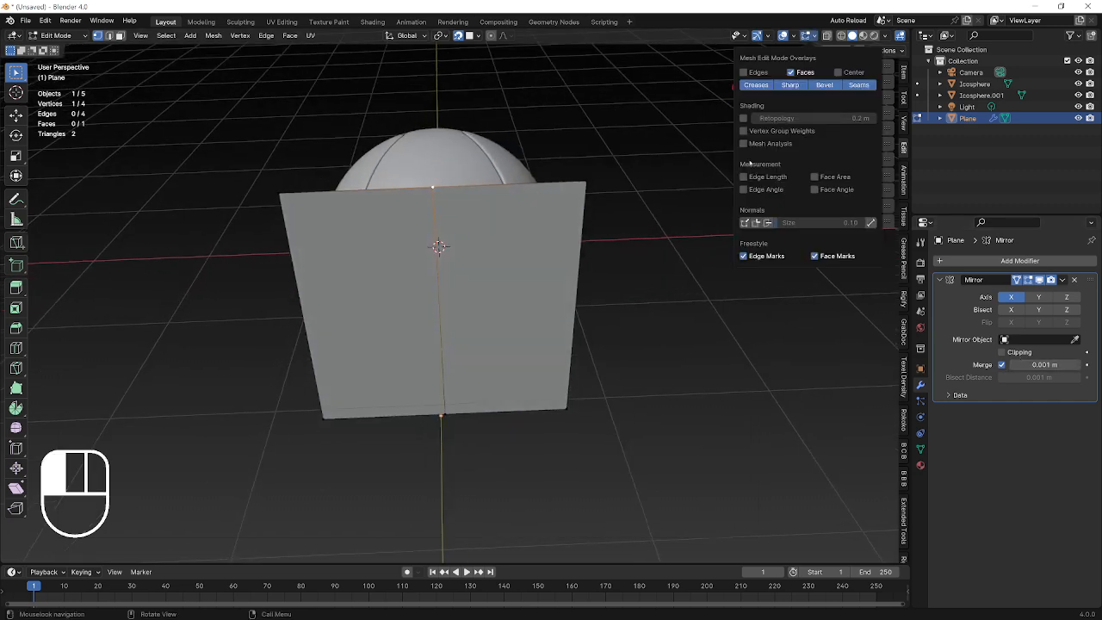
left_click(744, 118)
left_click(806, 40)
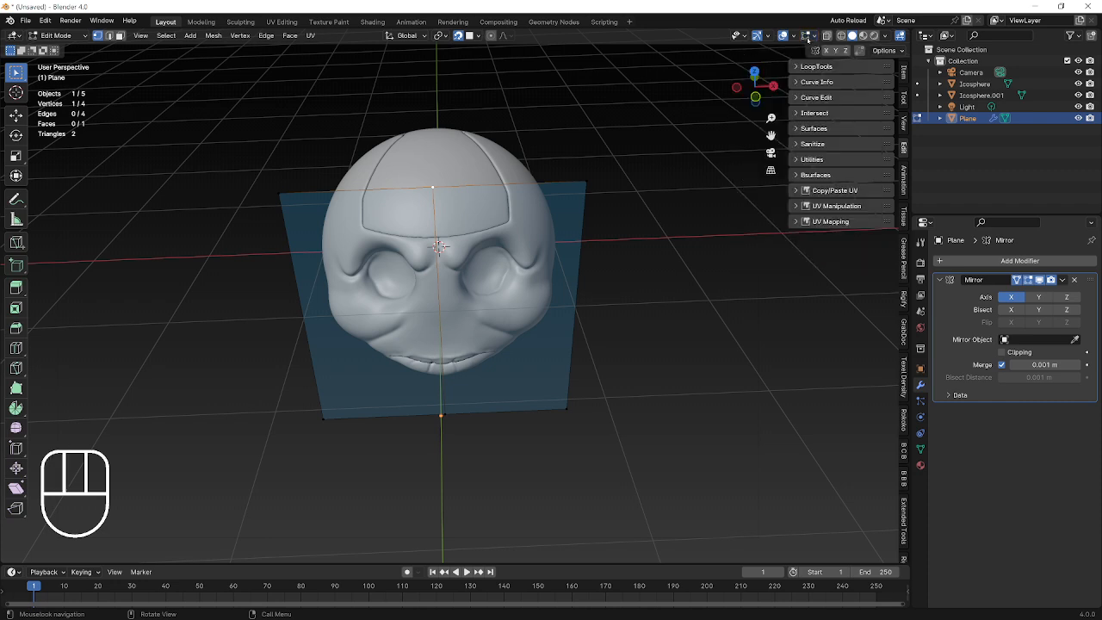
left_click(809, 38)
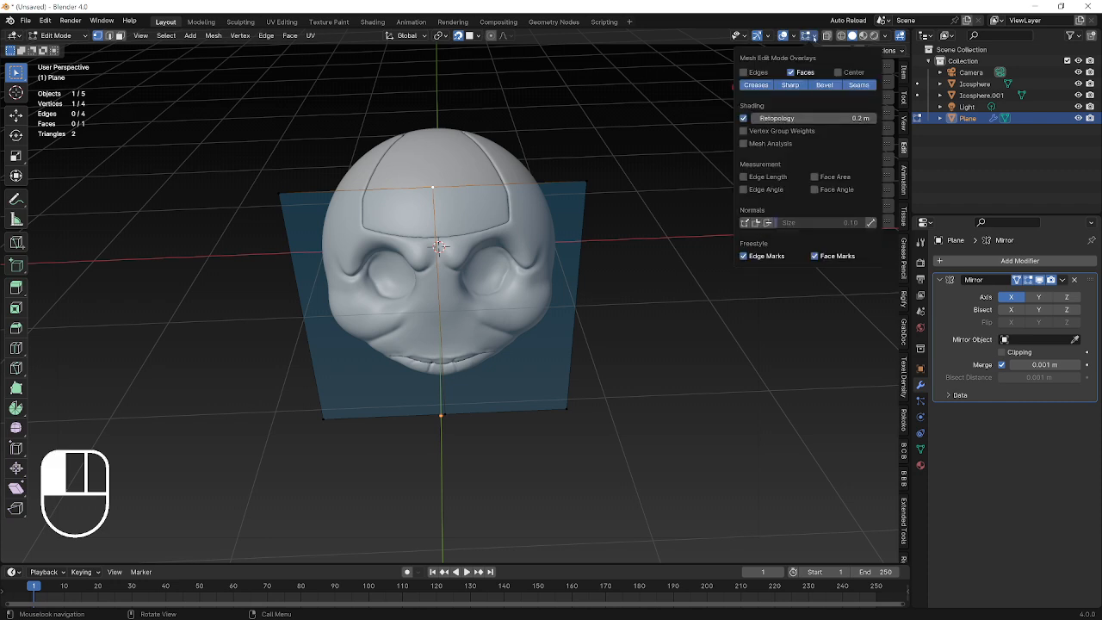
Step: Snap the upper centre vertex onto the forehead above the nose, enable Clipping on the Mirror modifier, and lock the vertex to the centre line
key("g")
left_click(438, 247)
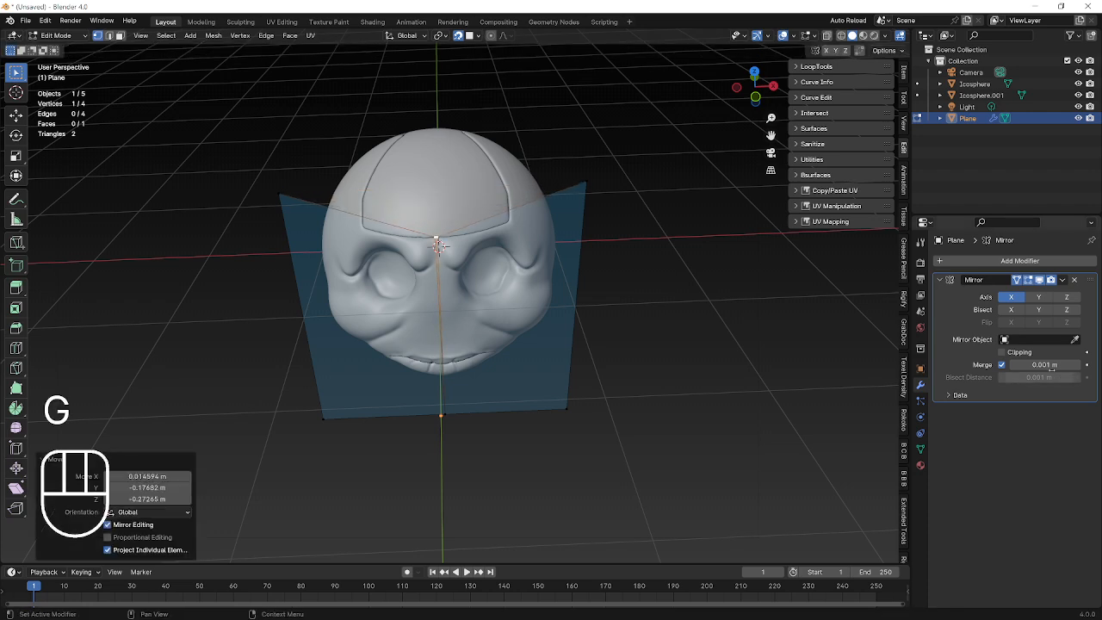
left_click(1021, 354)
key("g")
key("x")
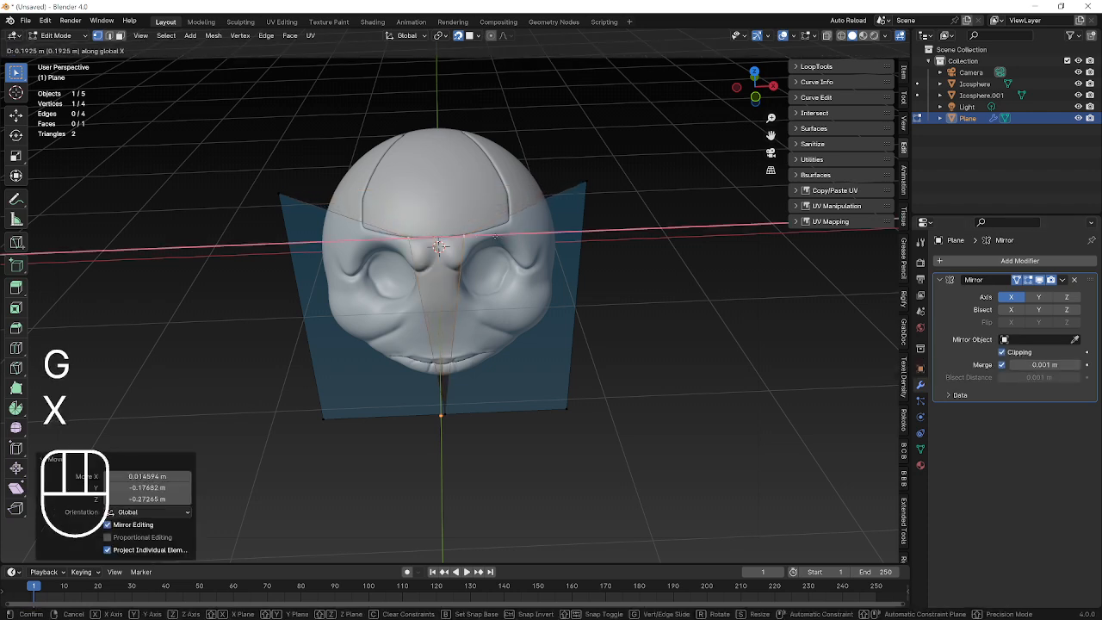
left_click(438, 246)
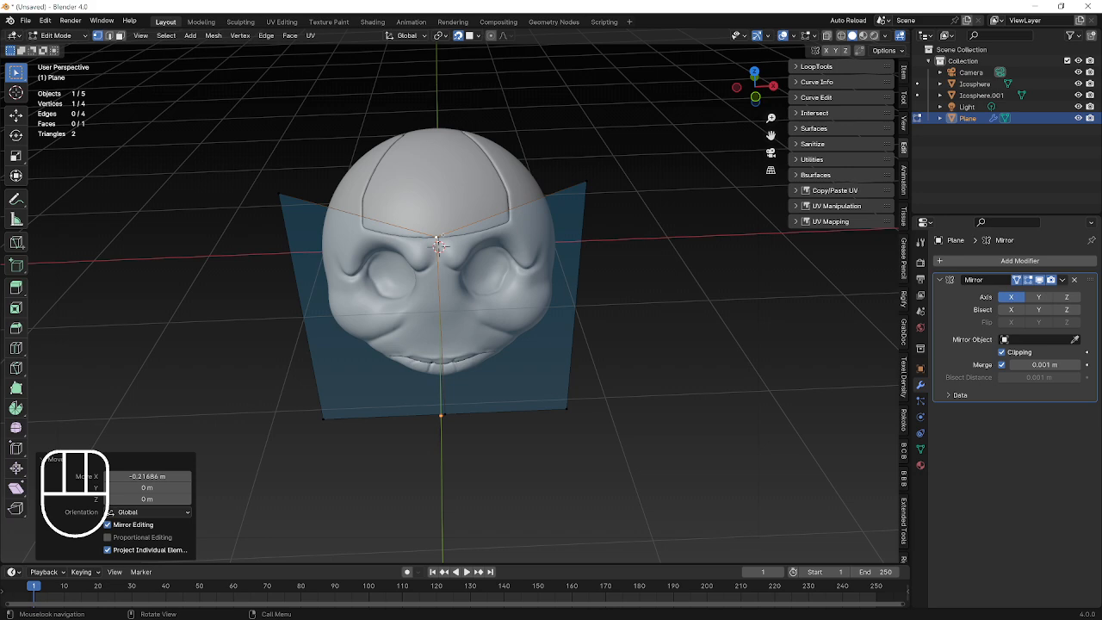
Step: Snap the plane's lower centre vertex up onto the nose bridge between the eyes
left_click(443, 416)
middle_click_drag(444, 411, 460, 371)
key("g")
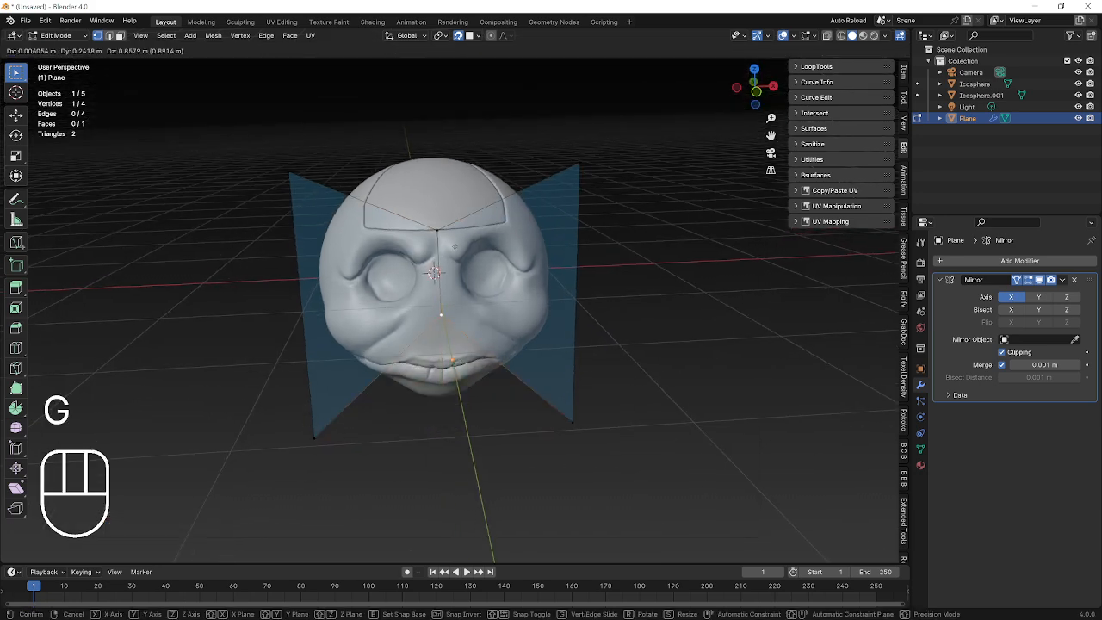
left_click(455, 223)
Step: Scale the two outer vertices to about 0.254 and snap them onto the face beside the nose bridge
left_click(575, 420)
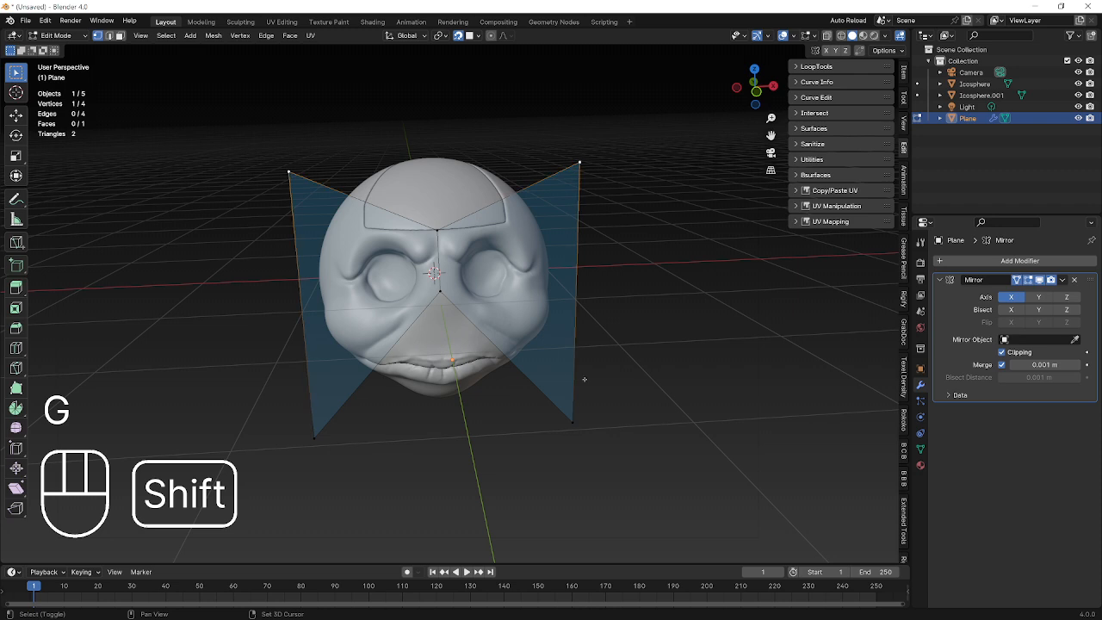
left_click(568, 425, "shift")
key("s")
left_click(483, 244)
key("g")
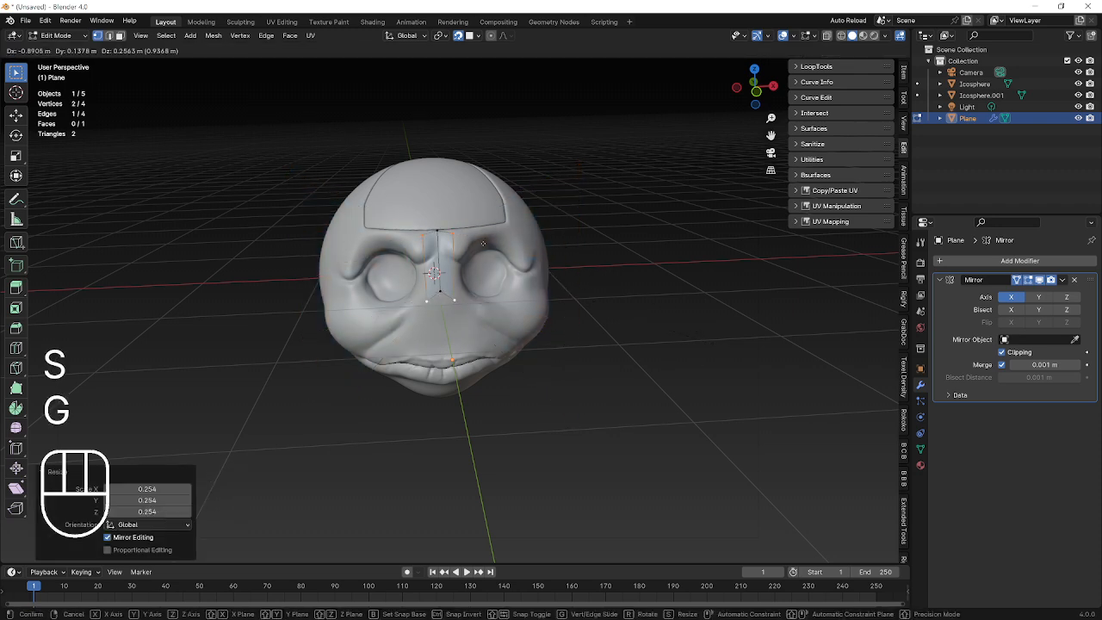
left_click(491, 244)
Step: Reposition the patch's corner and upper centre vertices to form a compact quad between the eyes on the nose bridge
left_click(469, 230)
key("g")
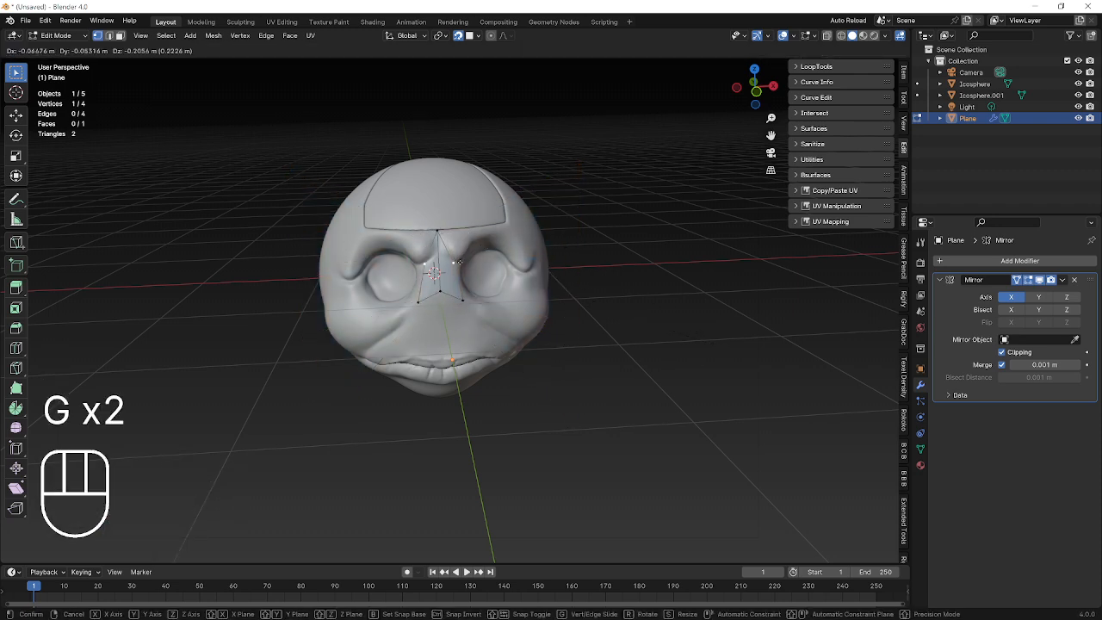
left_click(465, 260)
key("g")
left_click(440, 257)
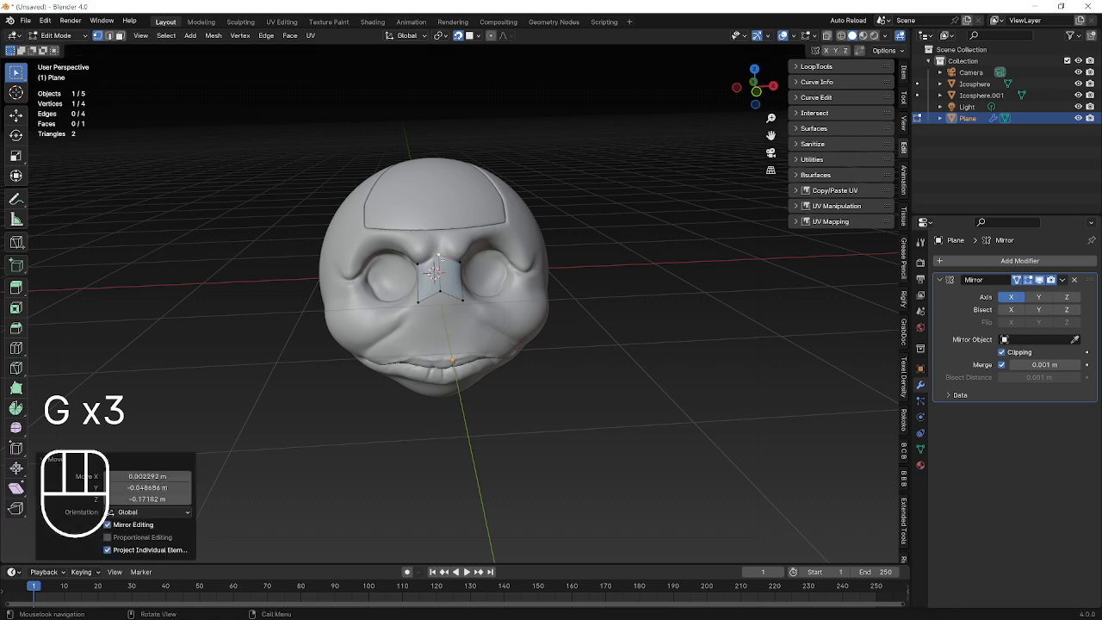
key("g")
left_click(462, 284)
key("g")
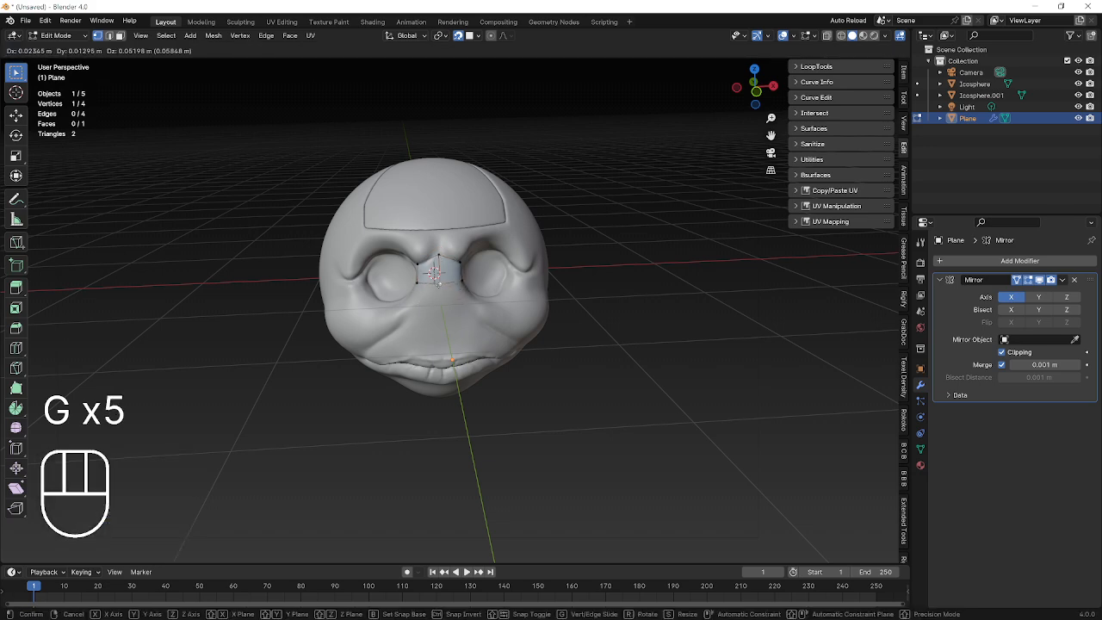
left_click(461, 285)
Step: Extrude the patch's upper edge up onto the brow and pull the new outer vertex down toward the eye socket
left_click(440, 256)
left_click(461, 262, "shift")
scroll(479, 300, "up", 3)
middle_click_drag(462, 263, 468, 313, "shift")
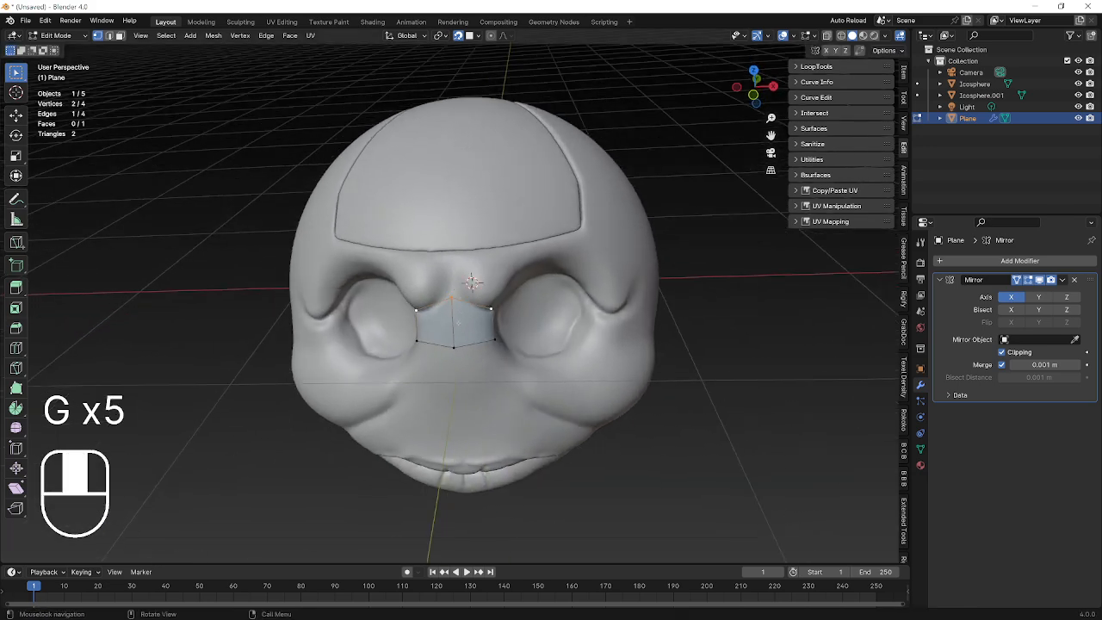
key("e")
left_click(472, 281)
key("g")
left_click(472, 282)
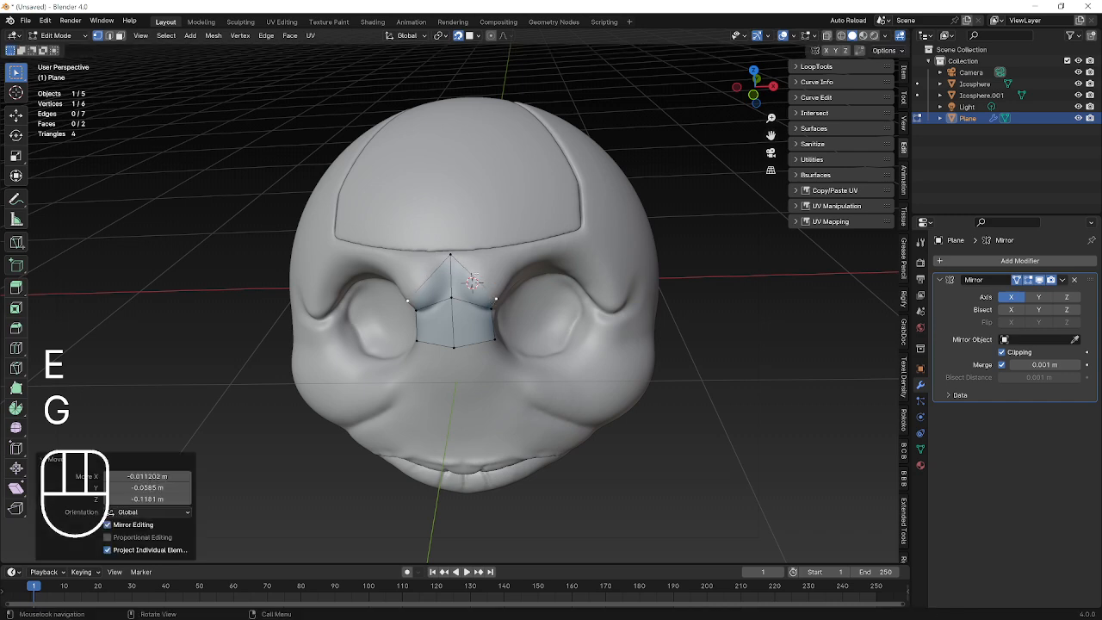
Step: Fine-tune the brow face's outer vertex and the centre vertex below it on the sculpted surface
key("g")
left_click(472, 281)
middle_click_drag(472, 281, 541, 355)
key("g")
key("Return")
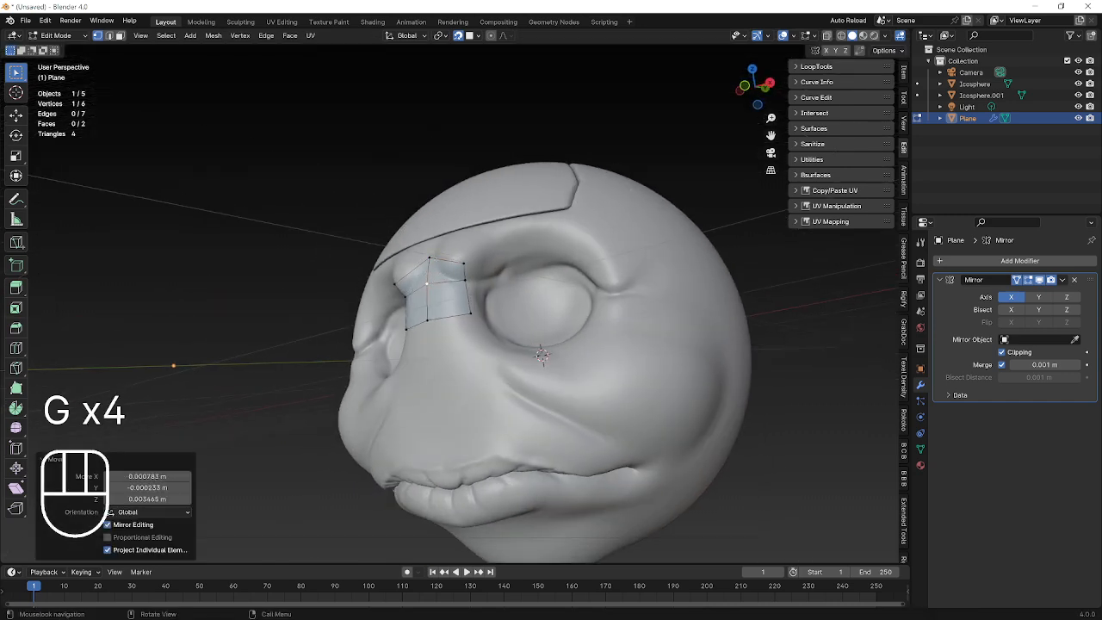
Step: Extrude the patch's upper edge on the brow upward onto the lower forehead
left_click(430, 257)
left_click(464, 264, "shift")
middle_click_drag(464, 264, 551, 273)
scroll(551, 274, "down", 3)
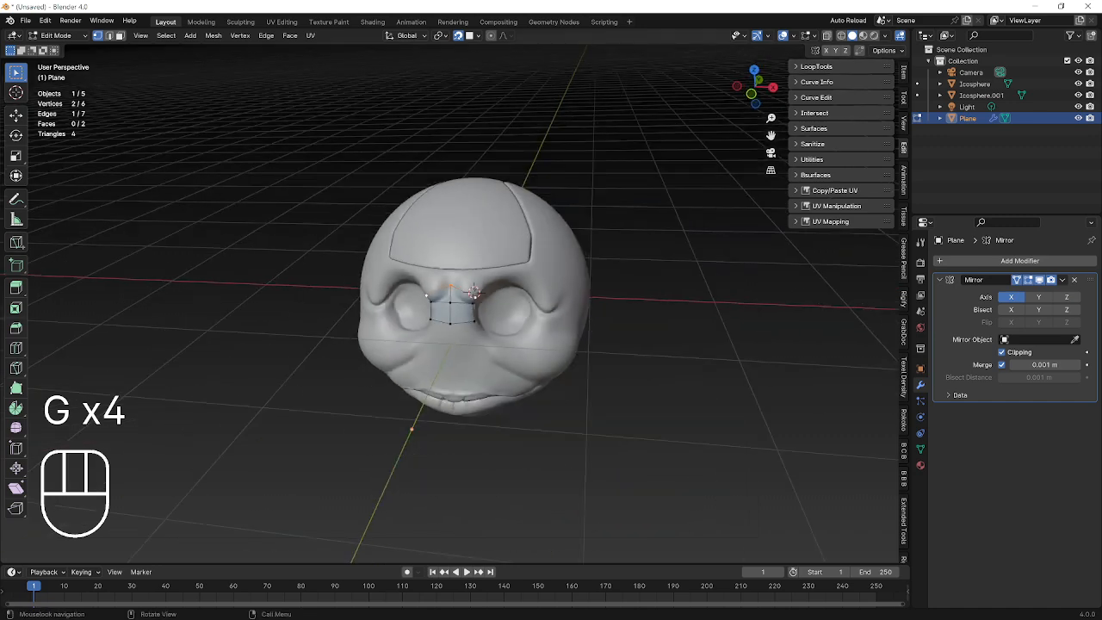
key("e")
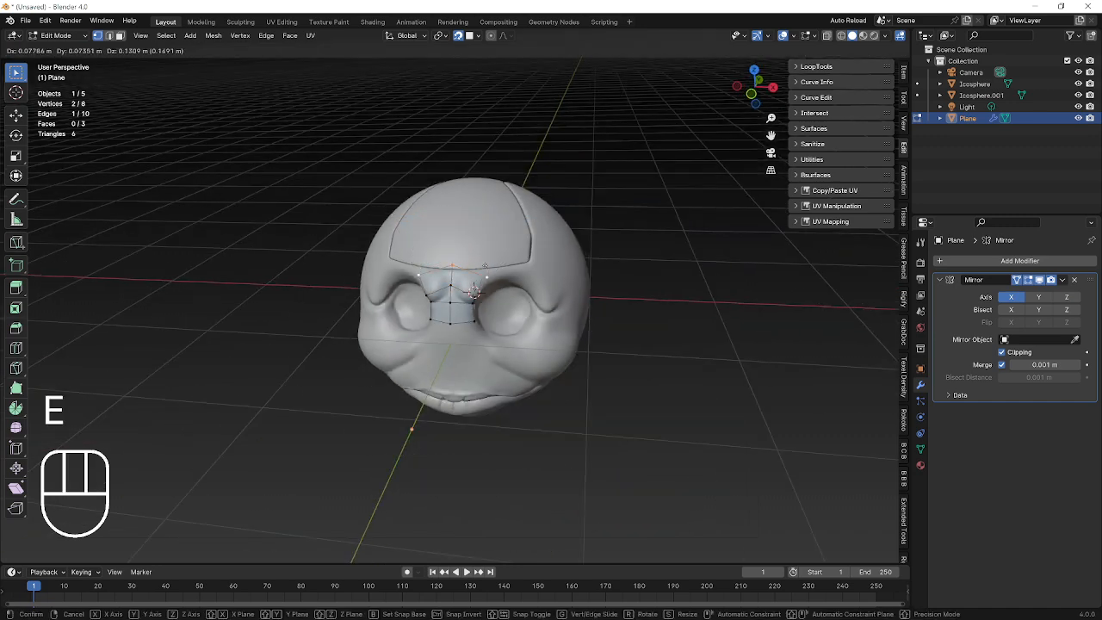
left_click(477, 264)
key("e")
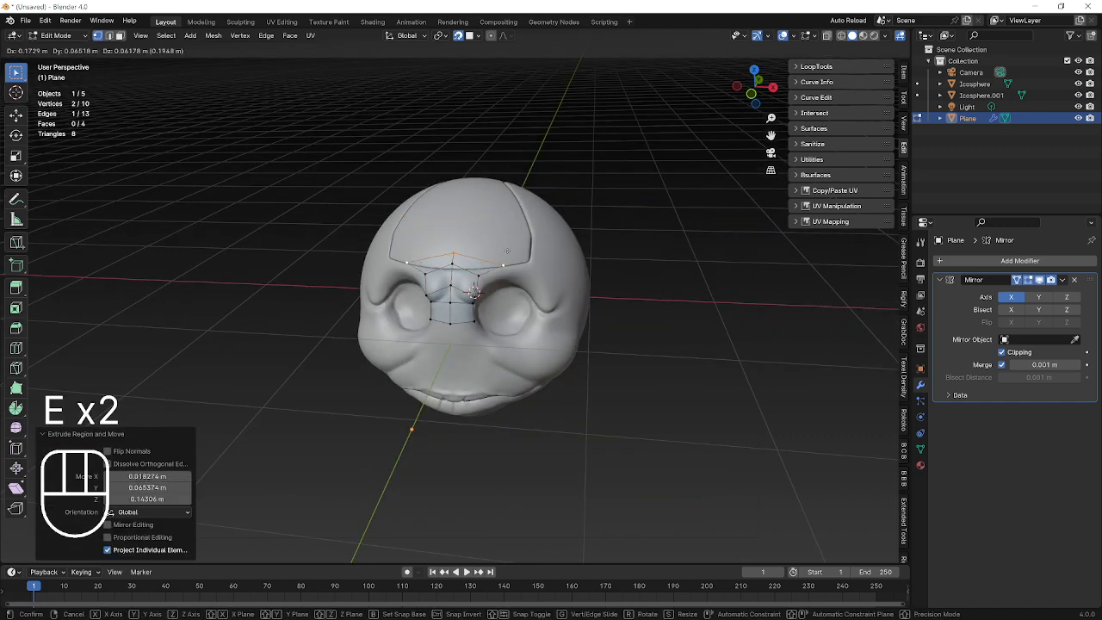
right_click(508, 250)
key("ctrl+z")
key("ctrl+z")
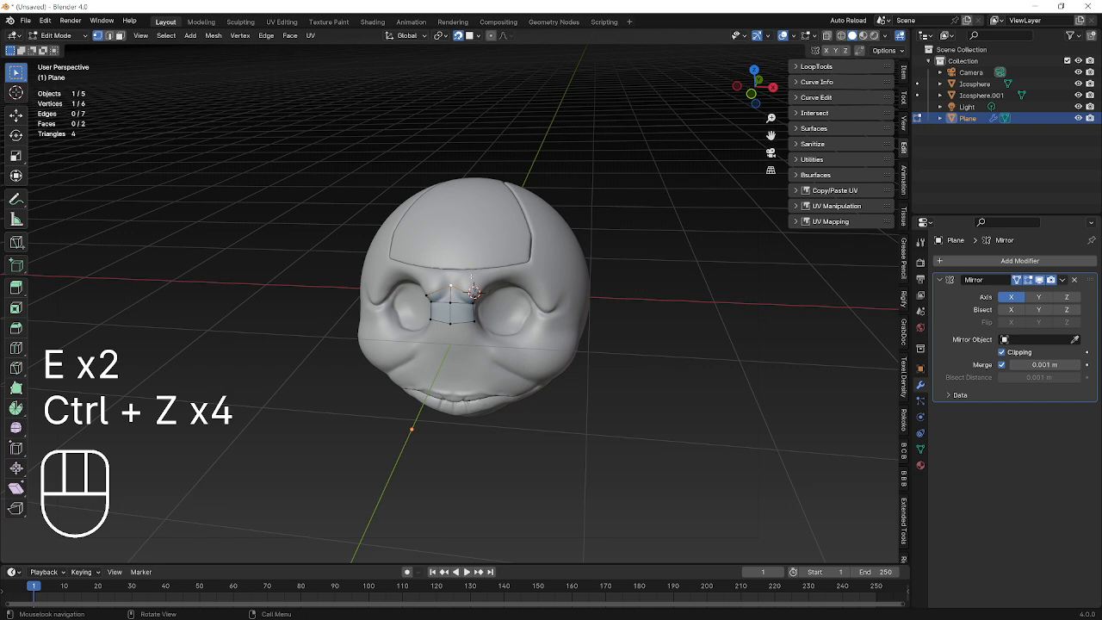
key("ctrl+shift+z")
key("ctrl+shift+z")
Step: Extrude the new edge's outer vertex outward, then extrude it again up to the centre line of the forehead
key("e")
left_click(498, 263)
key("e")
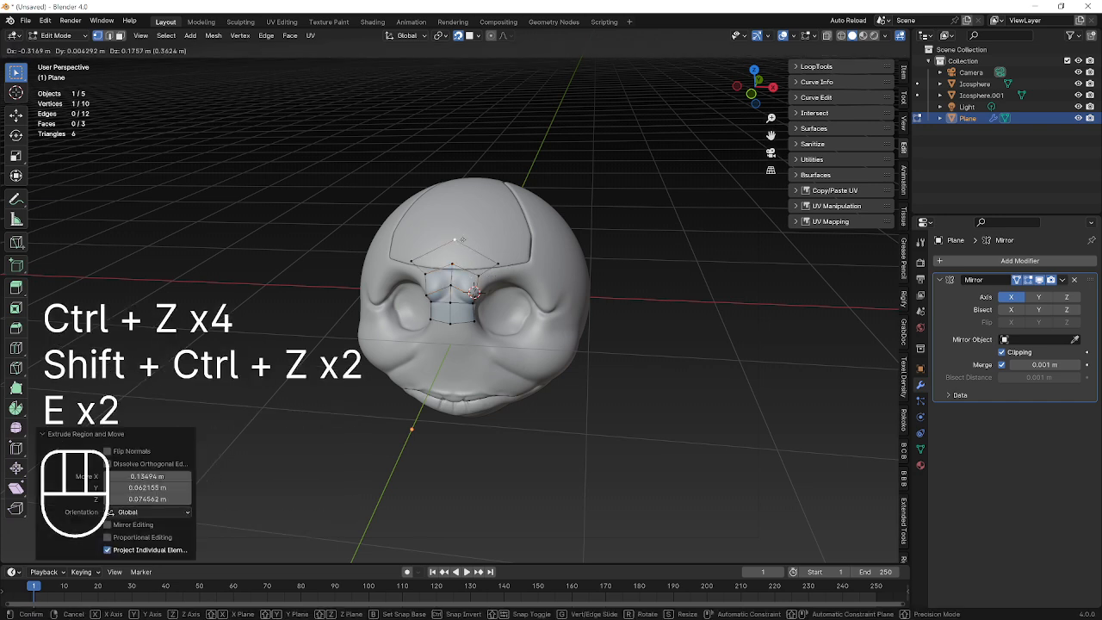
left_click(455, 239)
Step: Fill the gap between the extruded vertices and the patch with a face, then move its outer vertex above the brow
left_click(452, 263, "shift")
left_click(479, 276, "shift")
key("f")
key("ctrl+z")
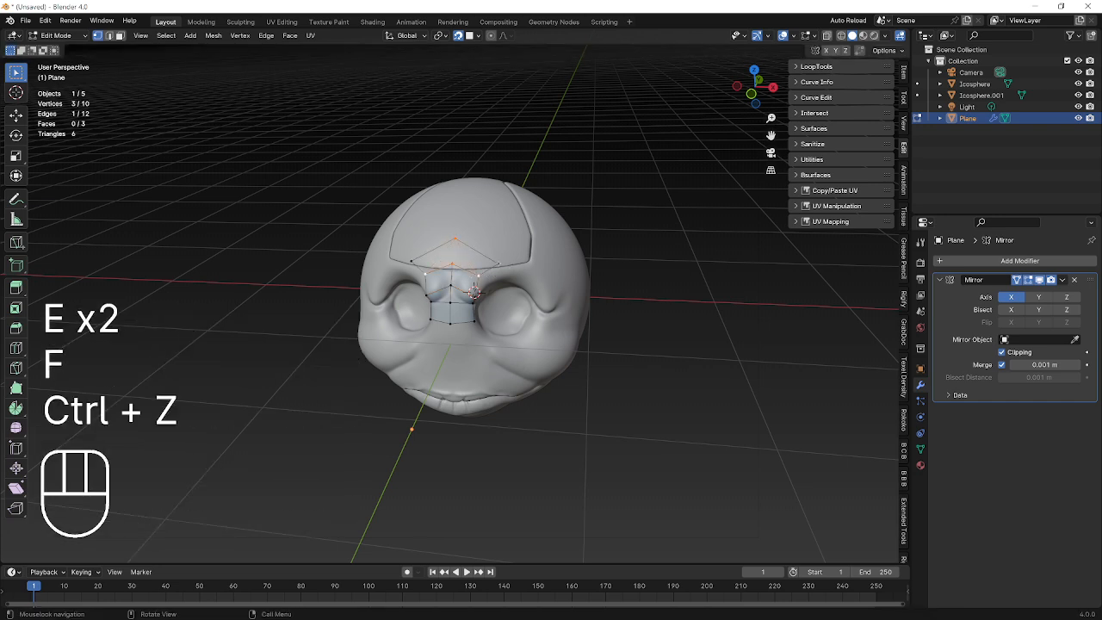
key("f")
key("g")
left_click(481, 255)
Step: Extrude the new face's outer side edge sideways across the forehead above the eye socket
left_click(479, 275)
left_click(480, 254, "shift")
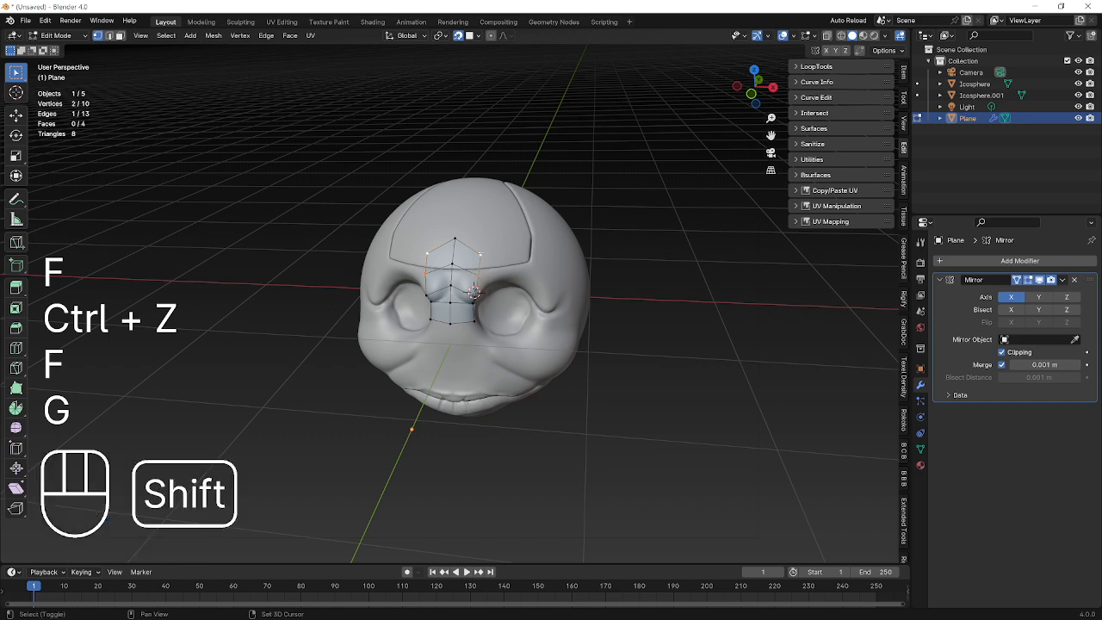
key("e")
left_click(521, 251)
middle_click_drag(521, 251, 533, 268)
Step: Extrude the upper edges of the brow strip up over the forehead to near the top of the forehead panel
left_click(474, 263)
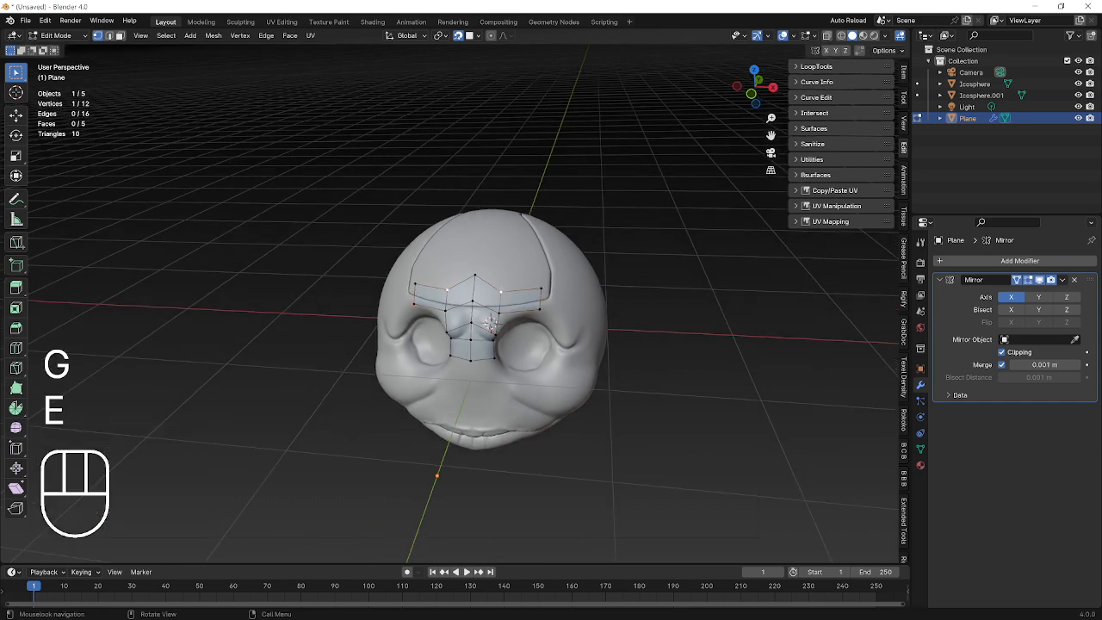
left_click(499, 281, "shift")
left_click(540, 277, "shift")
middle_click_drag(475, 218, 473, 229)
middle_click_drag(492, 320, 492, 301)
key("e")
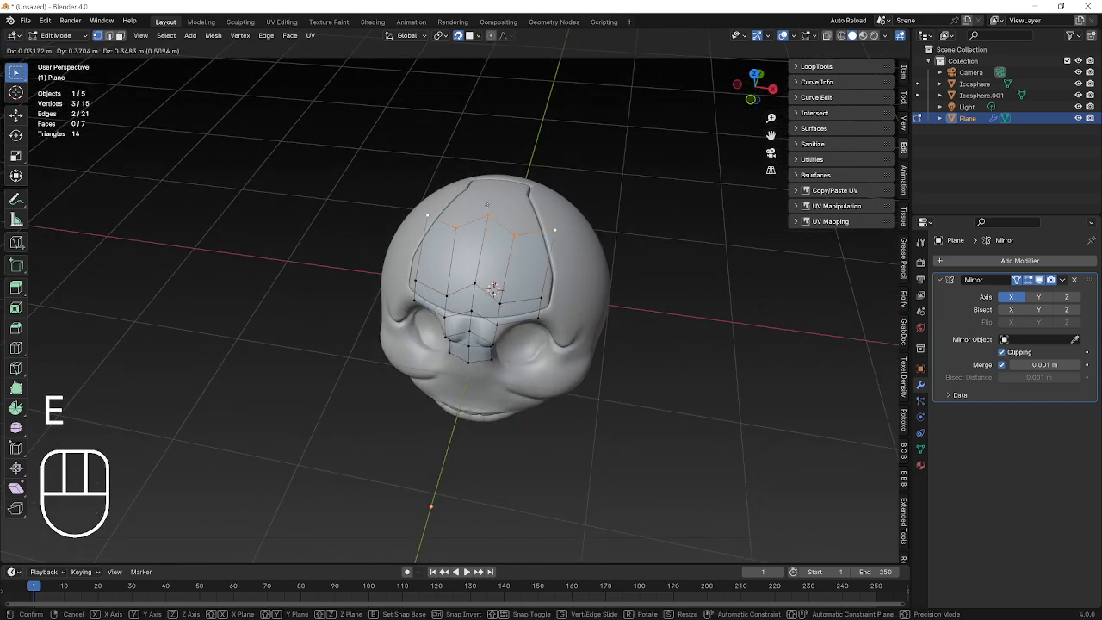
left_click(488, 183)
middle_click_drag(488, 182, 491, 194)
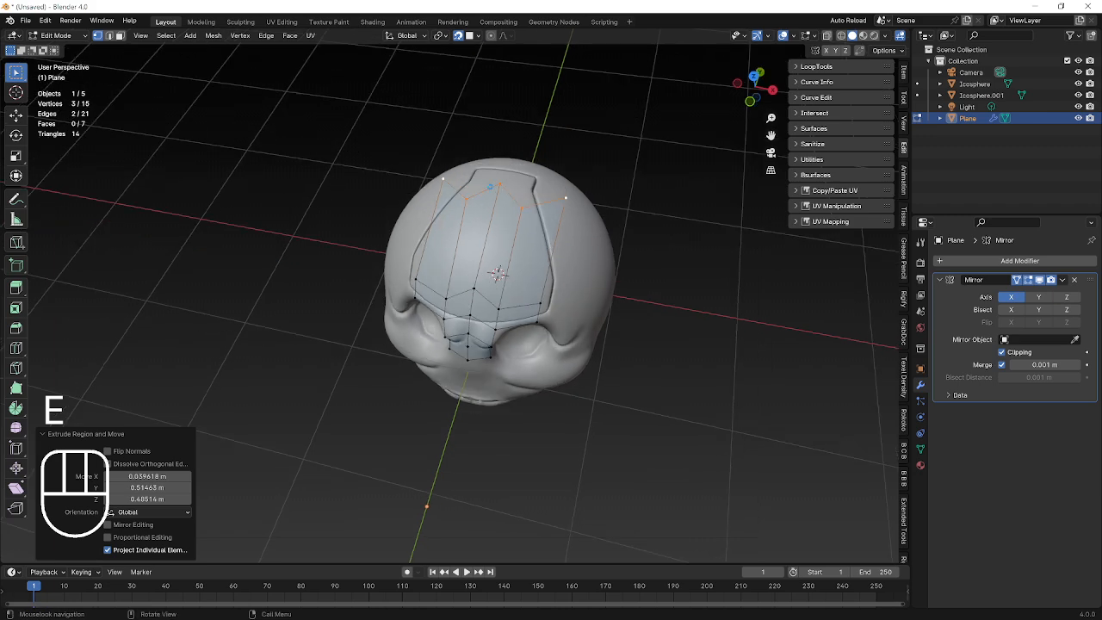
Step: Level the upper edge's centre vertex with its neighbours and add six unshifted loop cuts across the tall forehead faces
left_click(497, 186)
key("g")
left_click(493, 203)
scroll(492, 206, "up", 1)
key("ctrl+r")
scroll(493, 215, "up", 5)
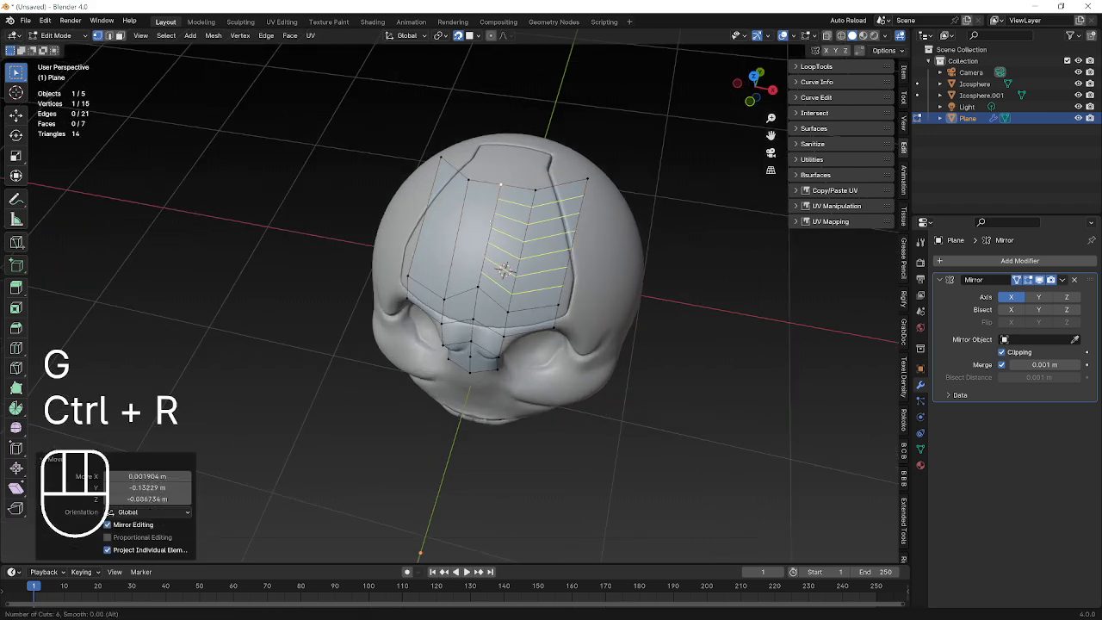
left_click(490, 217)
right_click(490, 217)
Step: Add the grid's upper outer vertices to the selection and set individual element snapping to Face Nearest
middle_click_drag(626, 273, 551, 224)
left_click(492, 237, "shift")
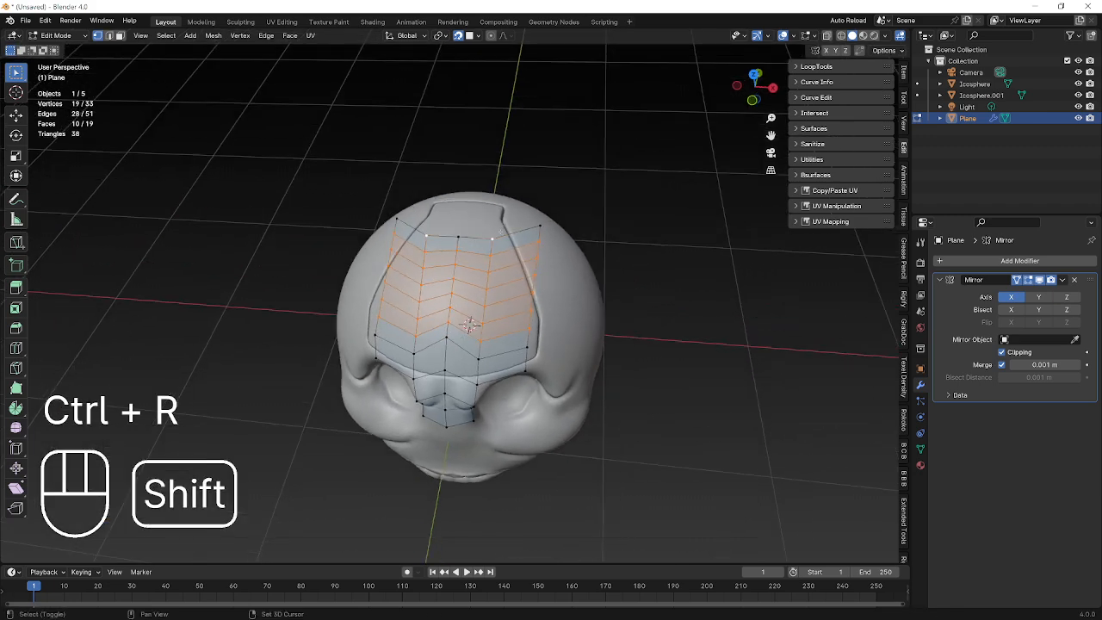
left_click(539, 225, "shift")
left_click(470, 35)
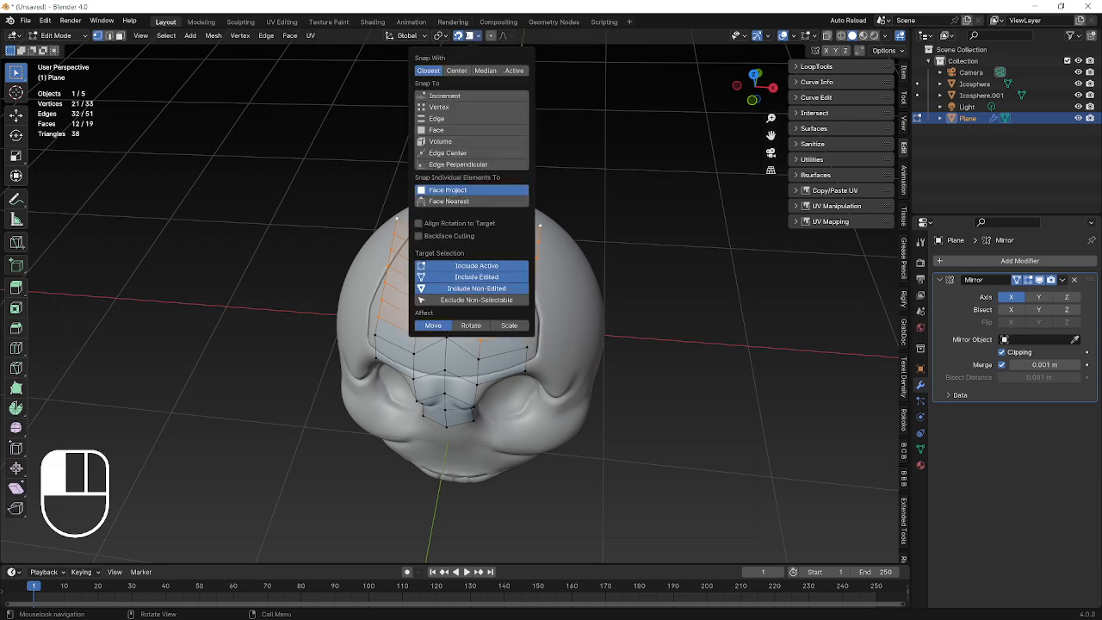
left_click(475, 202)
middle_click_drag(594, 259, 413, 297)
Step: Try to vertex-slide and then scale the selected forehead grid on the sculpted surface
key("g")
key("g")
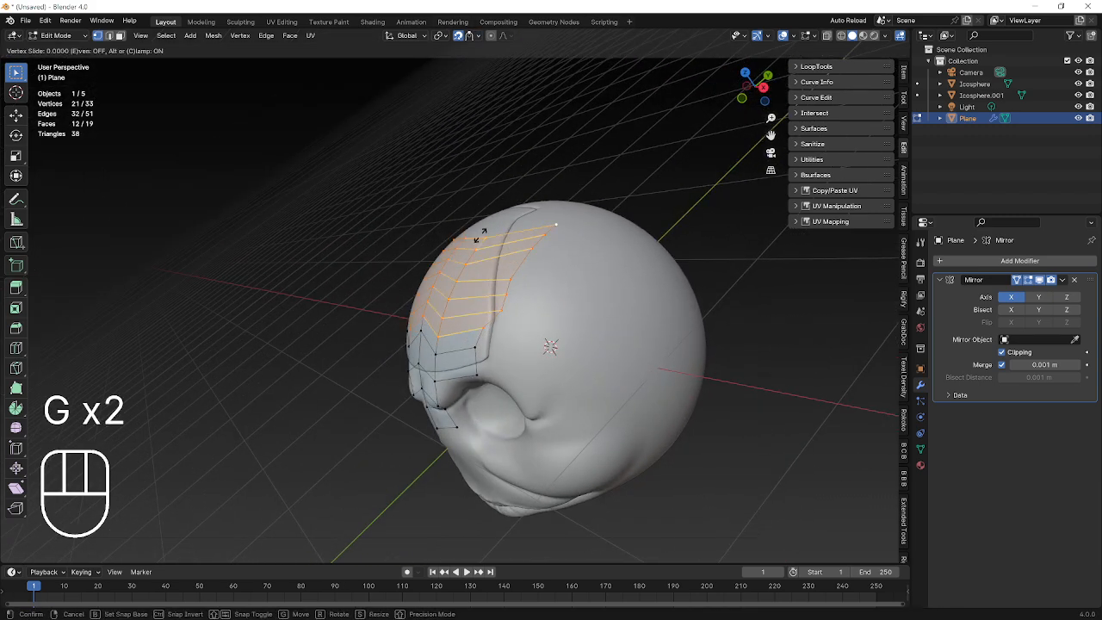
left_click(500, 278)
middle_click_drag(517, 276, 486, 279)
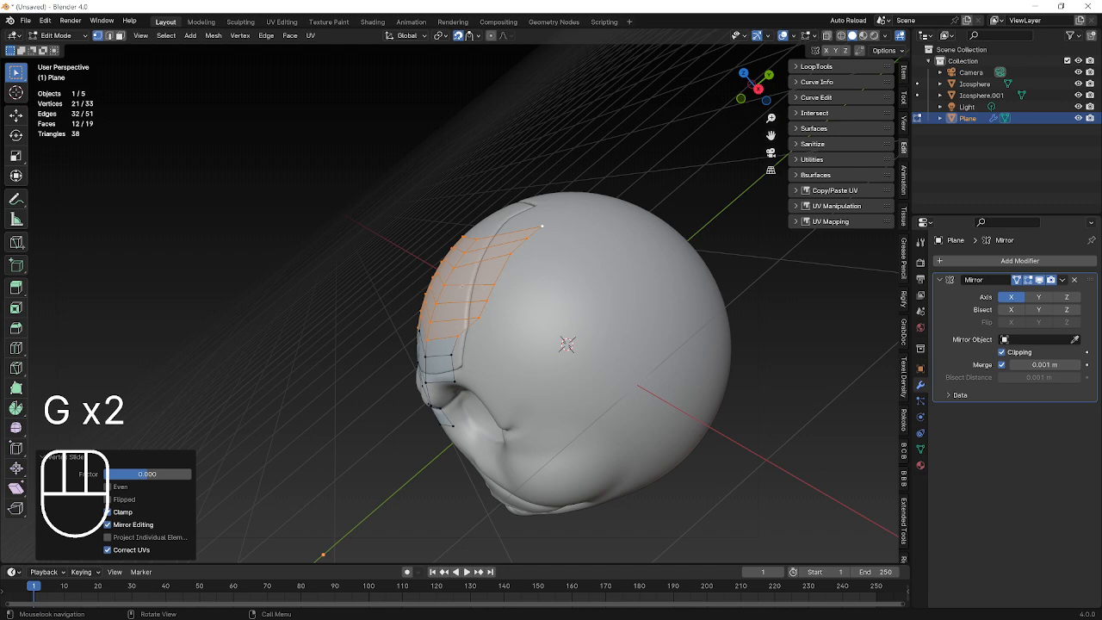
middle_click_drag(551, 320, 588, 288)
key("s")
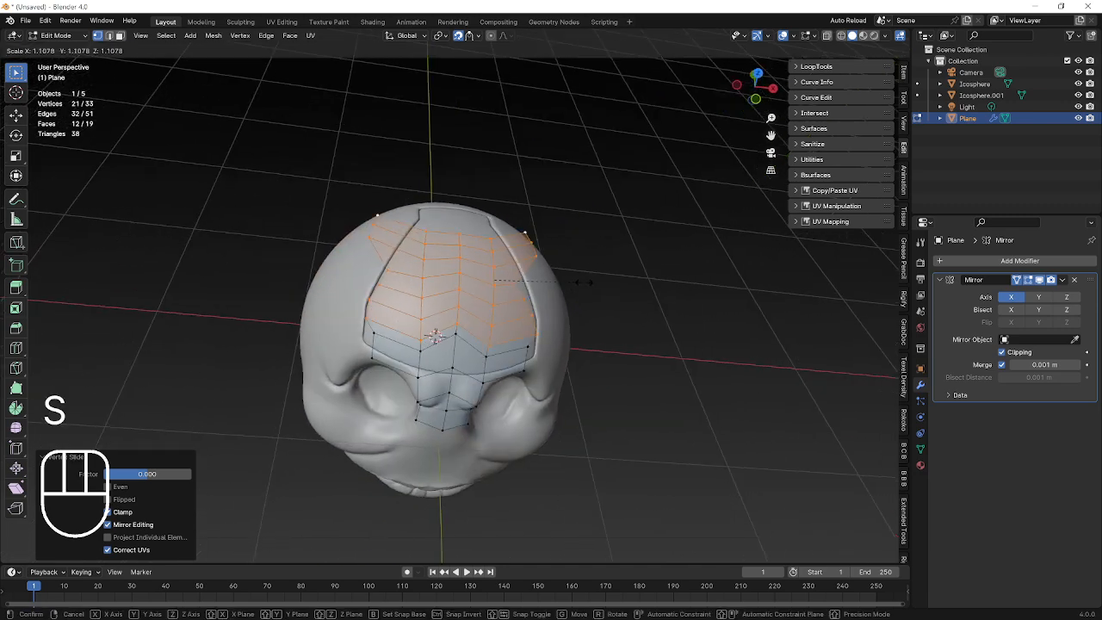
right_click(573, 277)
right_click(573, 277)
Step: Move one outer vertex of the forehead grid out past the panel seam and set snapping back to Face Project
mouse_move(573, 262)
left_click(518, 275)
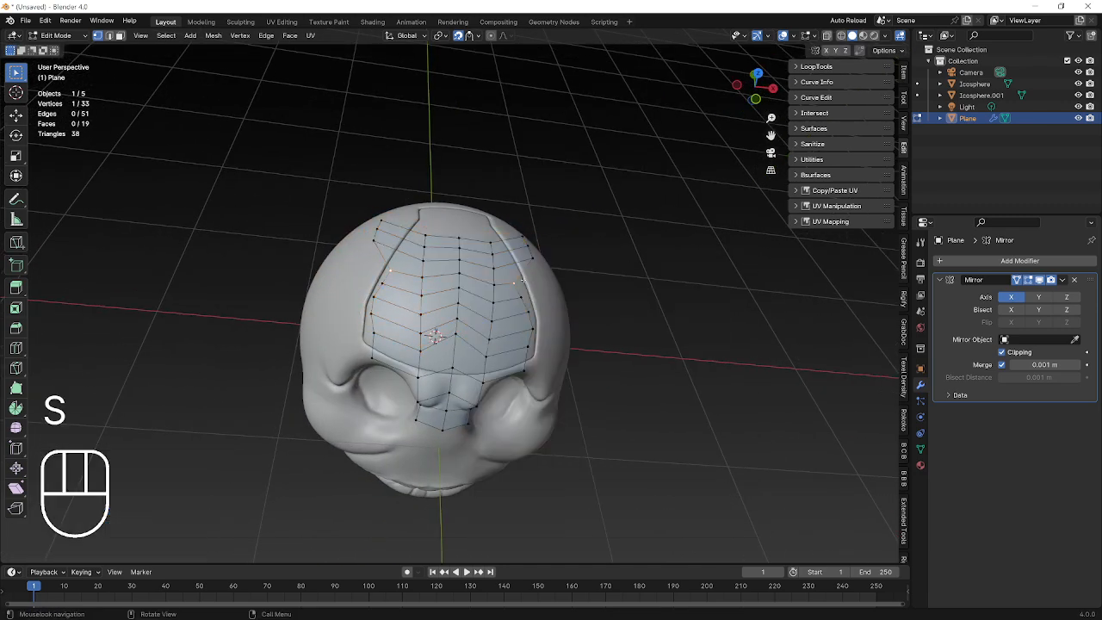
key("g")
left_click(544, 277)
left_click(471, 35)
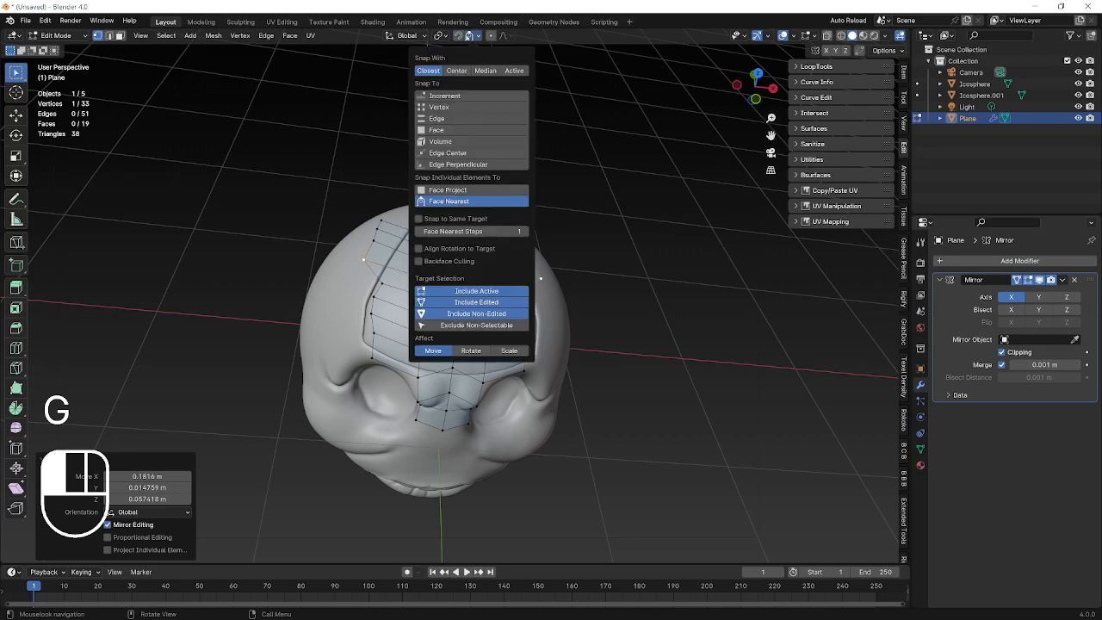
left_click(470, 190)
middle_click_drag(627, 339, 599, 341)
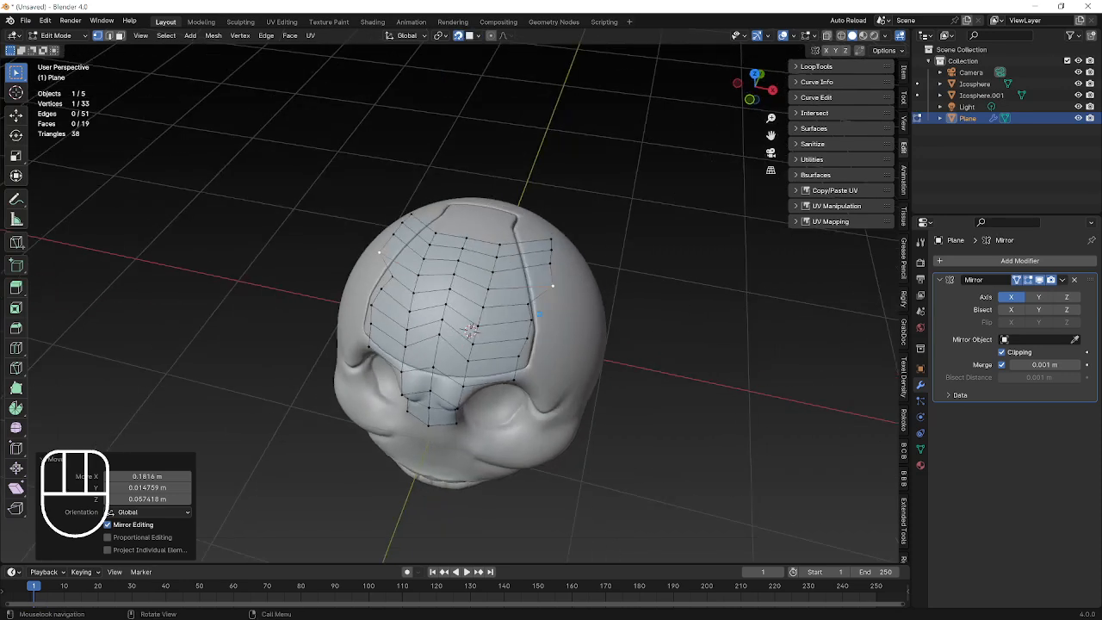
Step: Pull the grid's middle outer vertices outward beyond the forehead panel's seam
key("g")
left_click(552, 307)
key("g")
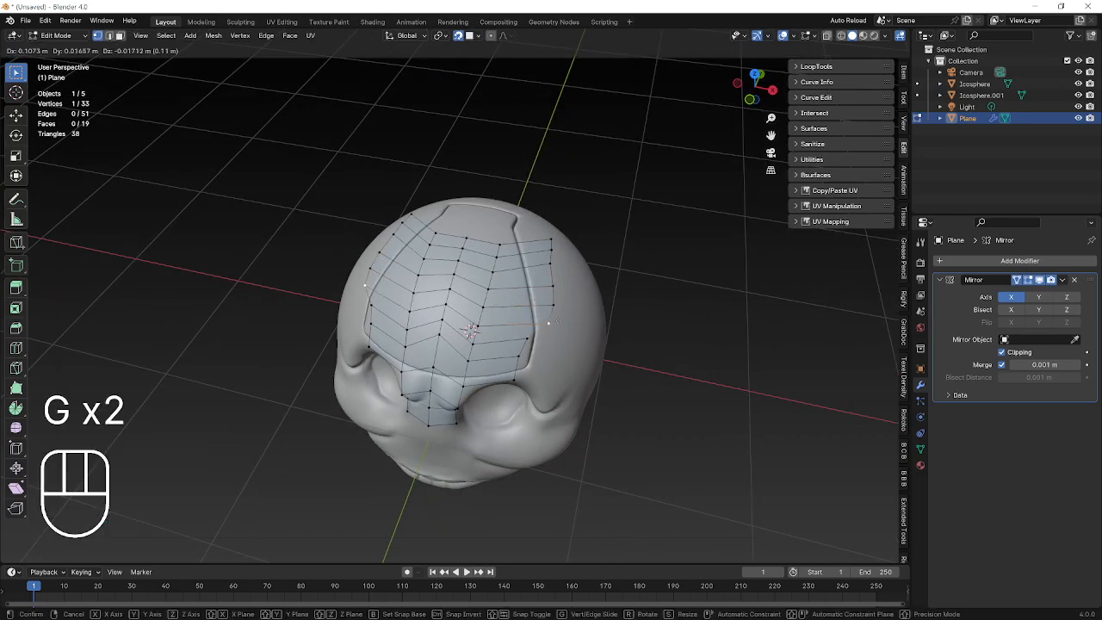
left_click(535, 334)
key("g")
left_click(517, 358)
Step: Position the grid's lower outer vertices beyond the panel's lower corner above the eye socket
key("g")
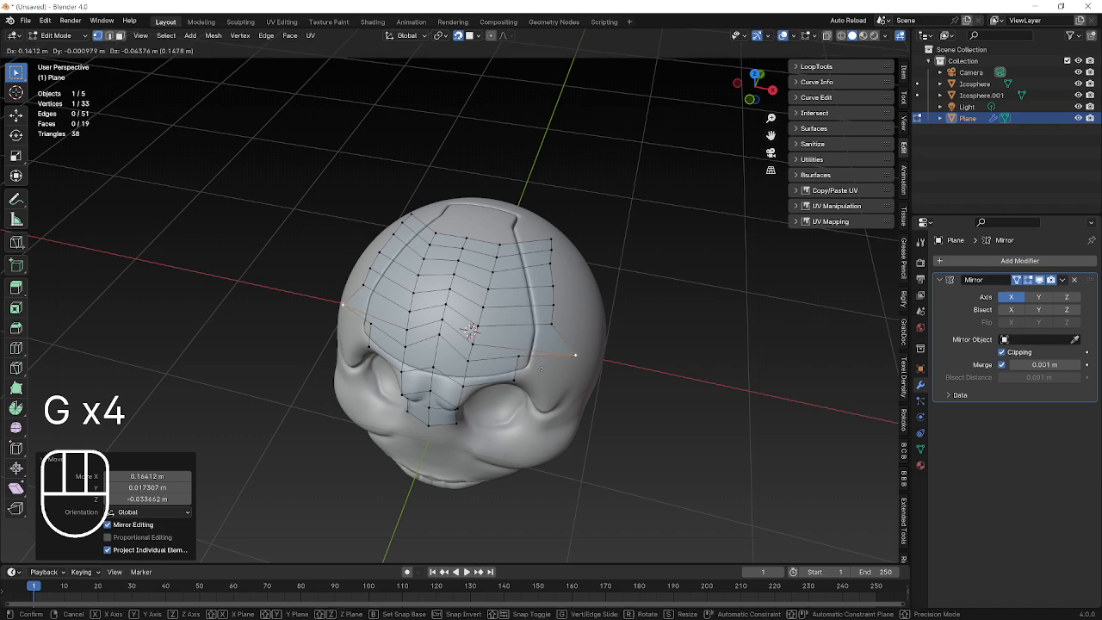
left_click(517, 356)
key("g")
right_click(517, 356)
key("g")
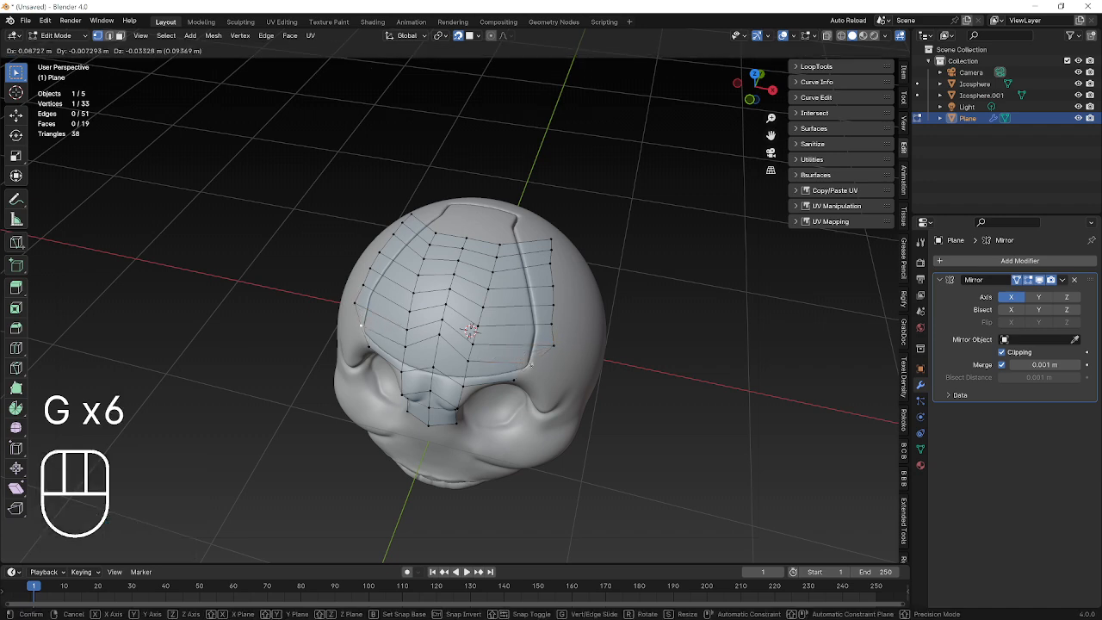
left_click(521, 352)
Step: Bring the lower and middle outer vertices back in so they follow the forehead panel's side seam
key("g")
left_click(534, 336)
key("g")
left_click(540, 324)
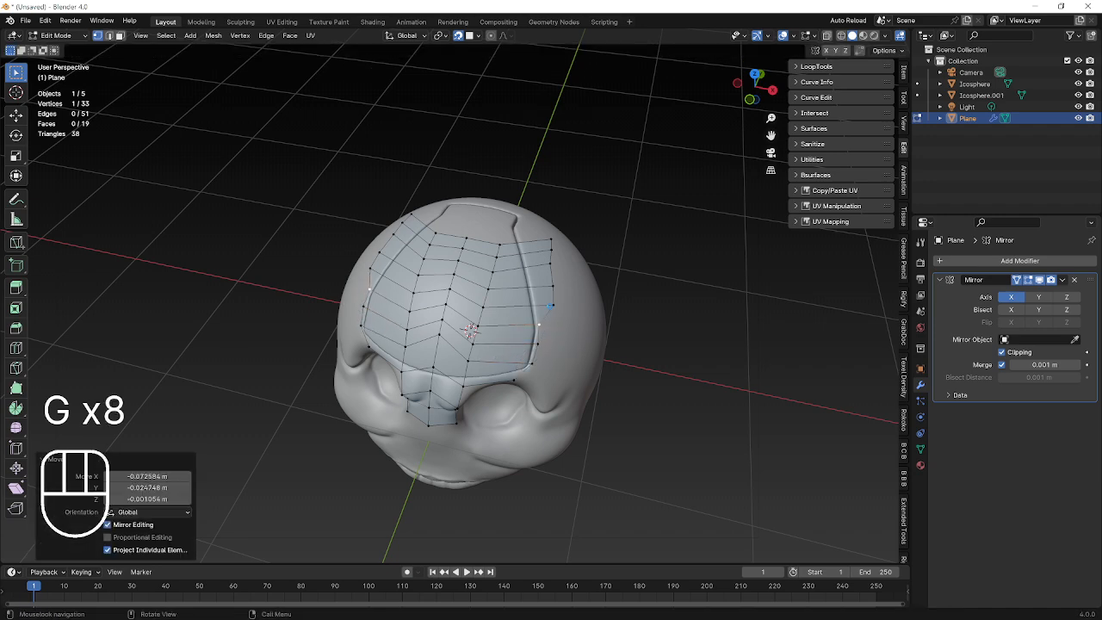
key("g")
left_click(538, 293)
key("g")
left_click(536, 275)
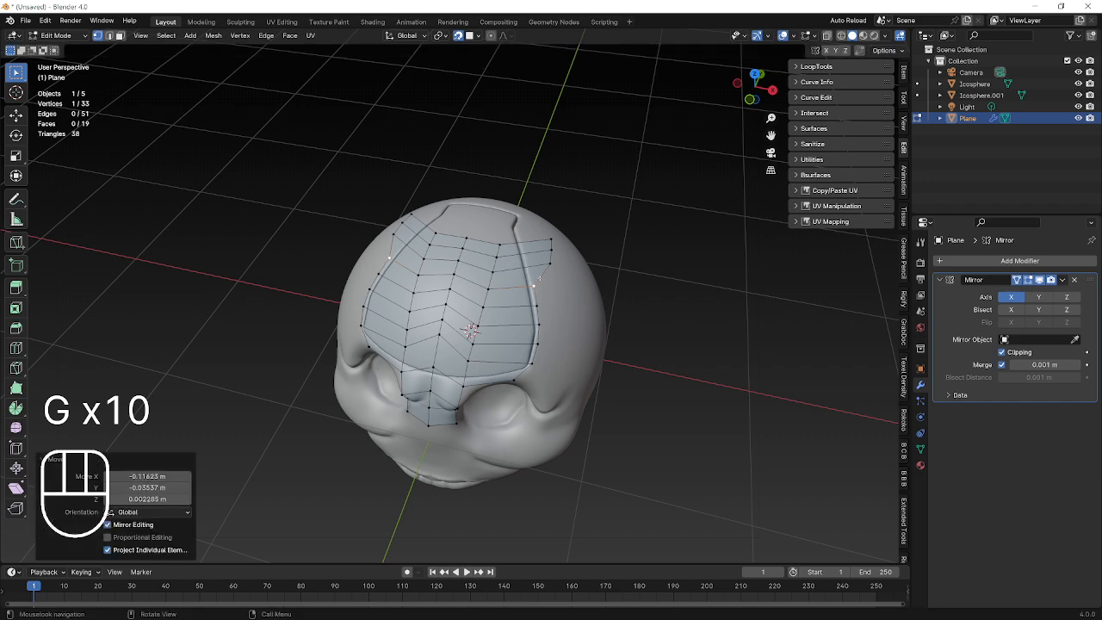
Step: Align the three uppermost outer vertices of the grid along the forehead panel's side seam
key("g")
left_click(537, 262)
key("g")
left_click(538, 250)
left_click(540, 250, "shift")
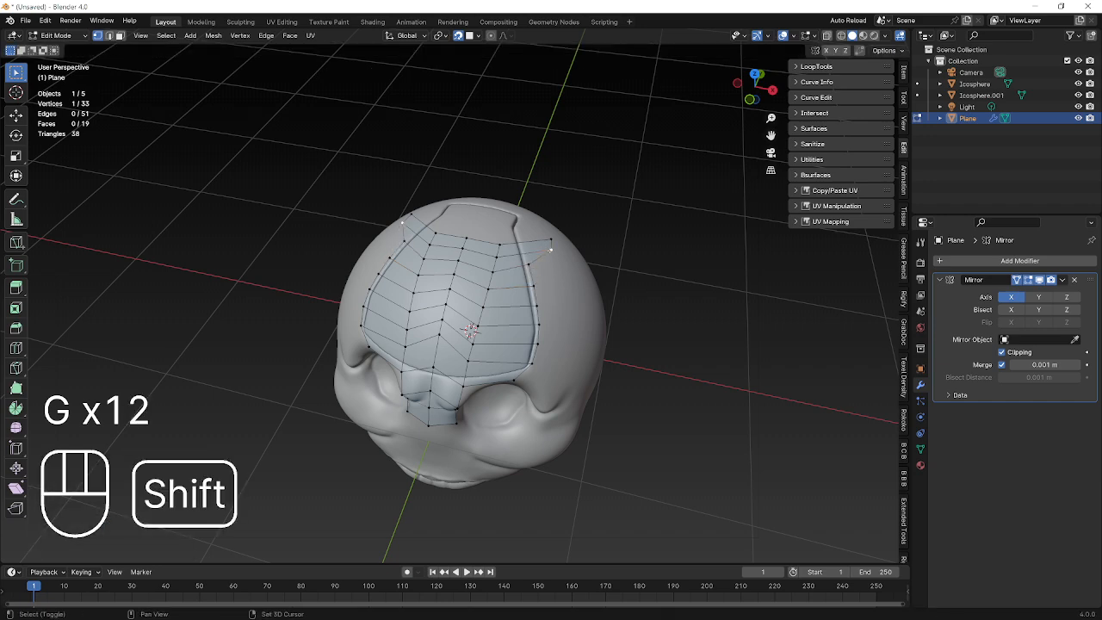
key("g")
left_click(554, 237)
key("g")
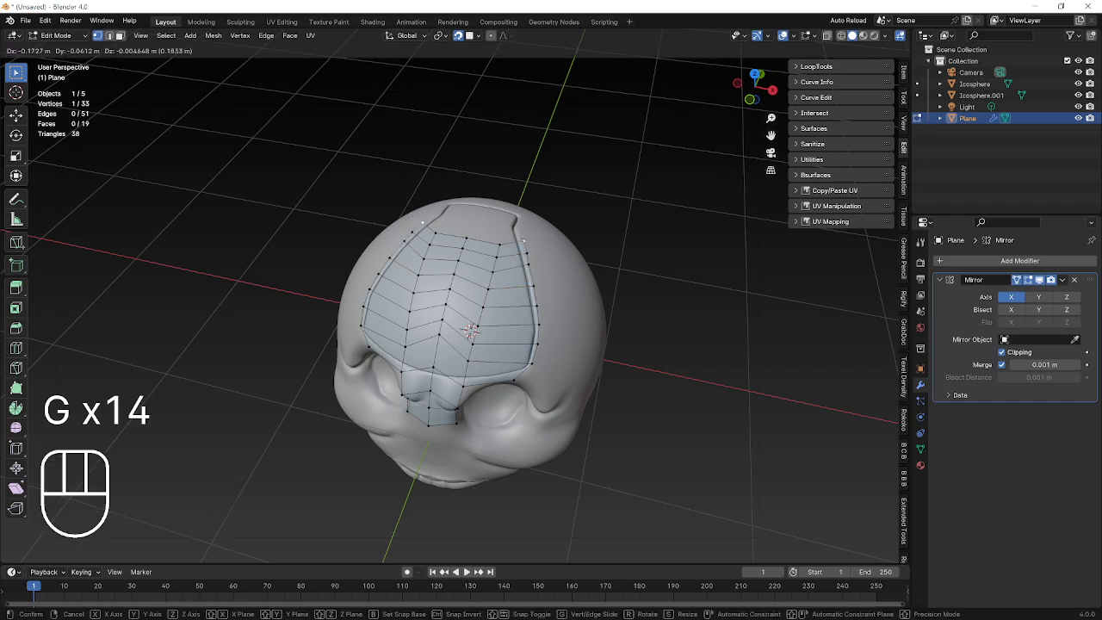
left_click(540, 243)
key("shift+q")
key("shift+a")
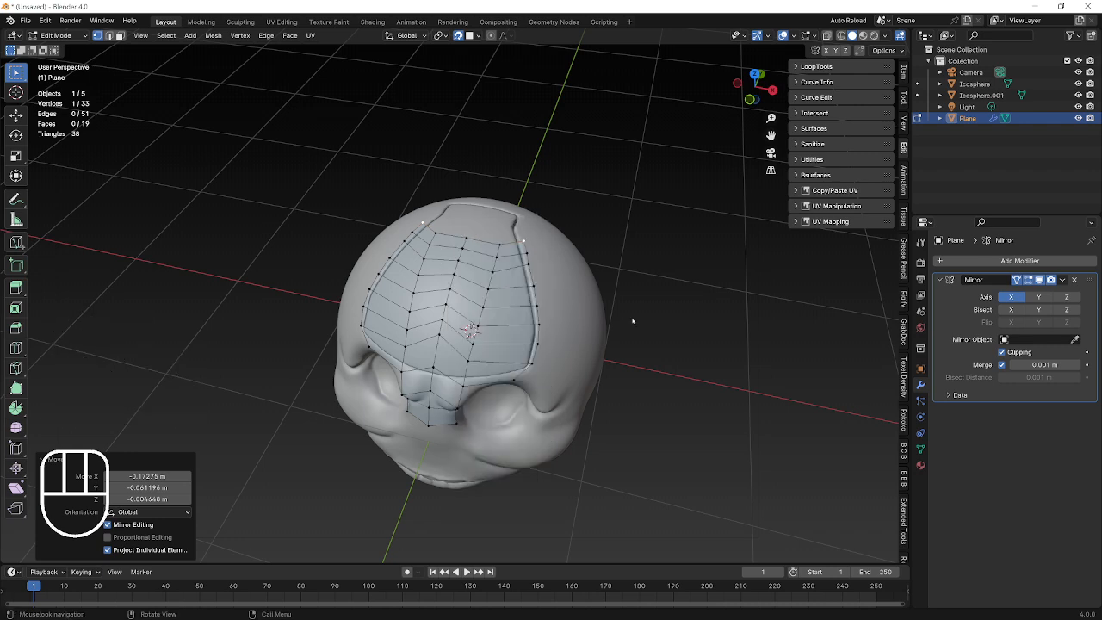
Step: Move the inner vertices of the grid's uppermost row farther up inside the forehead panel
middle_click_drag(634, 319, 482, 241)
left_click(481, 241, "alt")
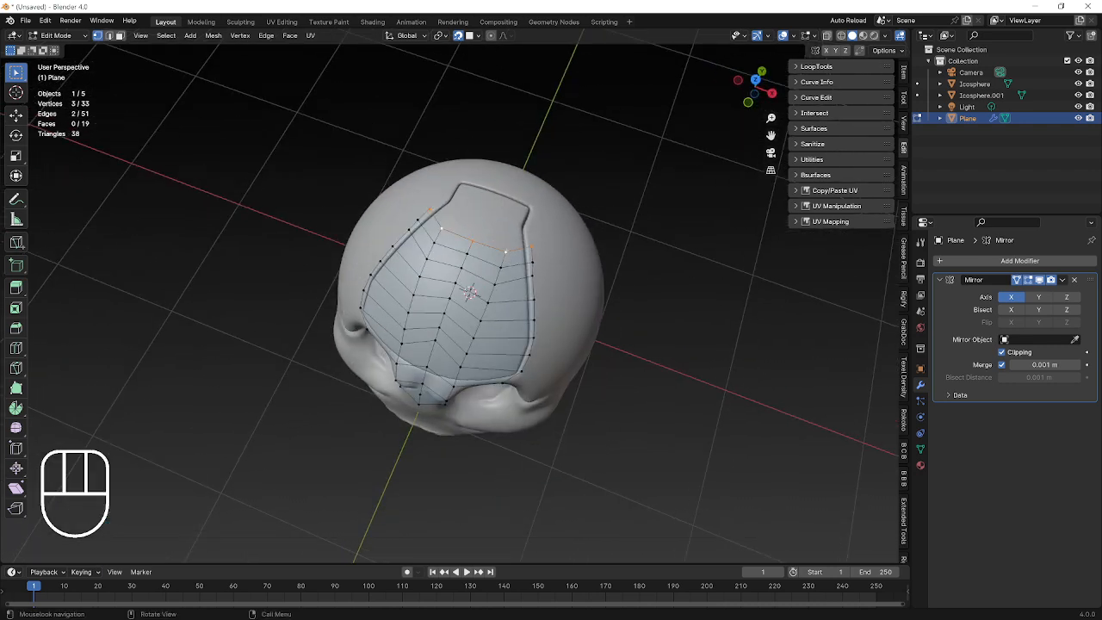
key("g")
left_click(486, 226)
Step: Reposition the inner and centre-line vertices below the uppermost row to straighten the upper forehead rows
left_click(501, 268)
key("g")
left_click(505, 253)
left_click(467, 254)
key("g")
left_click(471, 243)
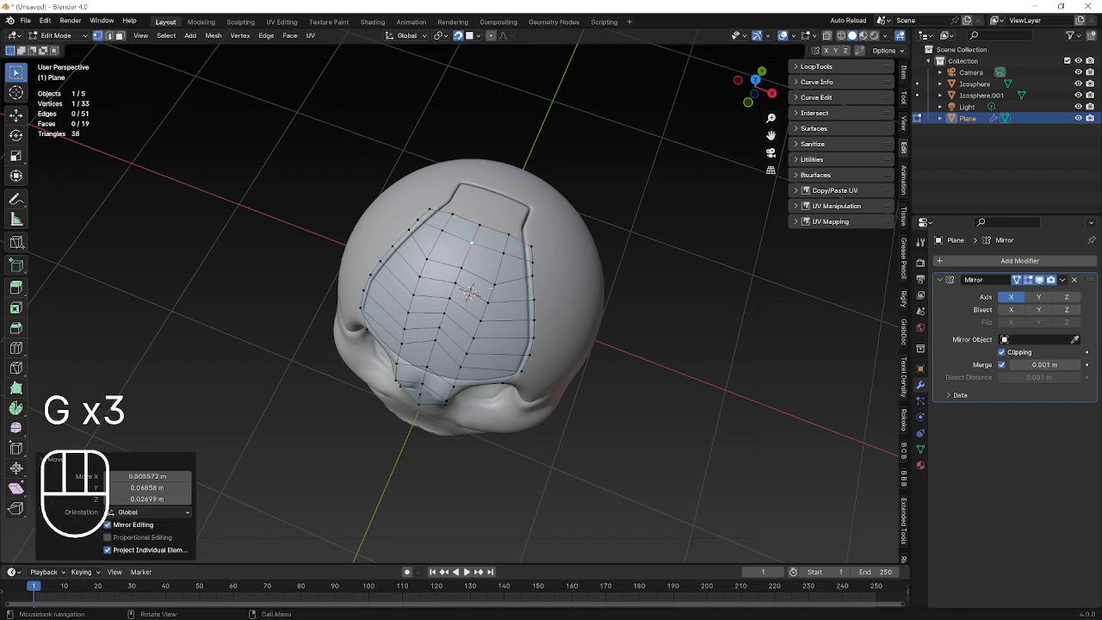
key("g")
left_click(467, 252)
key("g")
left_click(465, 261)
Step: Dissolve three horizontal edge loops in the middle and lower forehead grid to reduce its density
left_click(469, 292, "alt")
key("x")
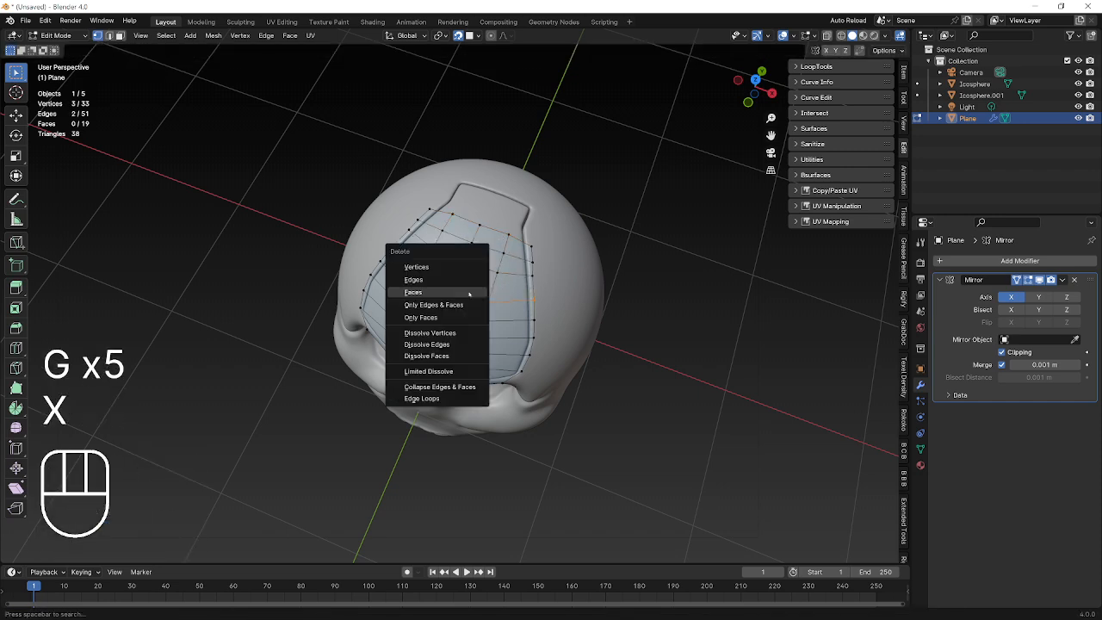
left_click(464, 348)
left_click(466, 338, "alt")
left_click(462, 330, "alt")
key("x")
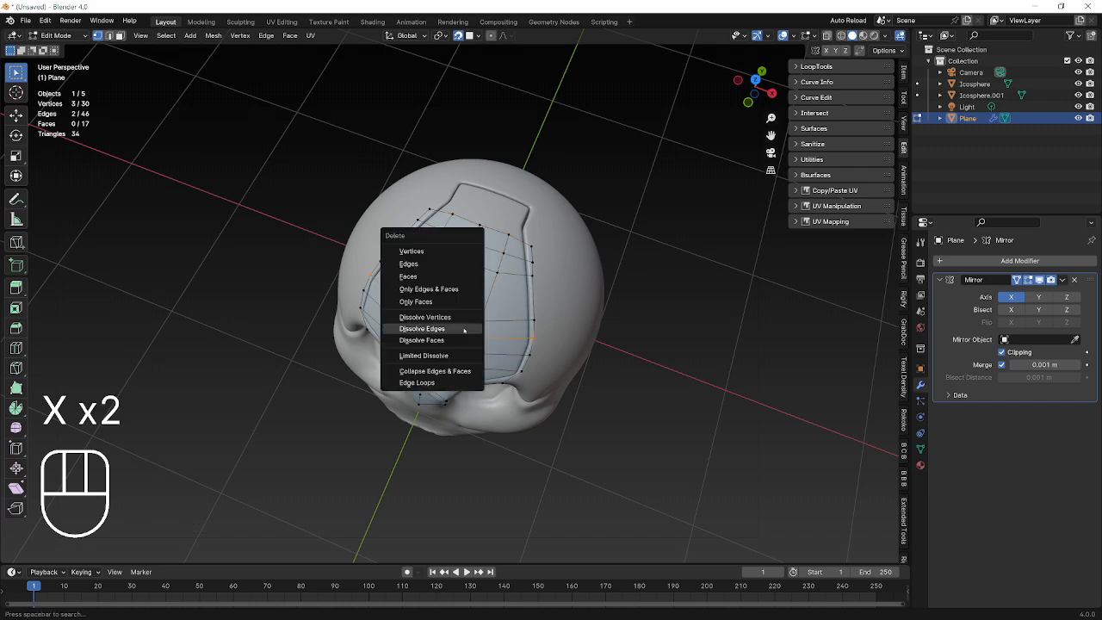
left_click(461, 331)
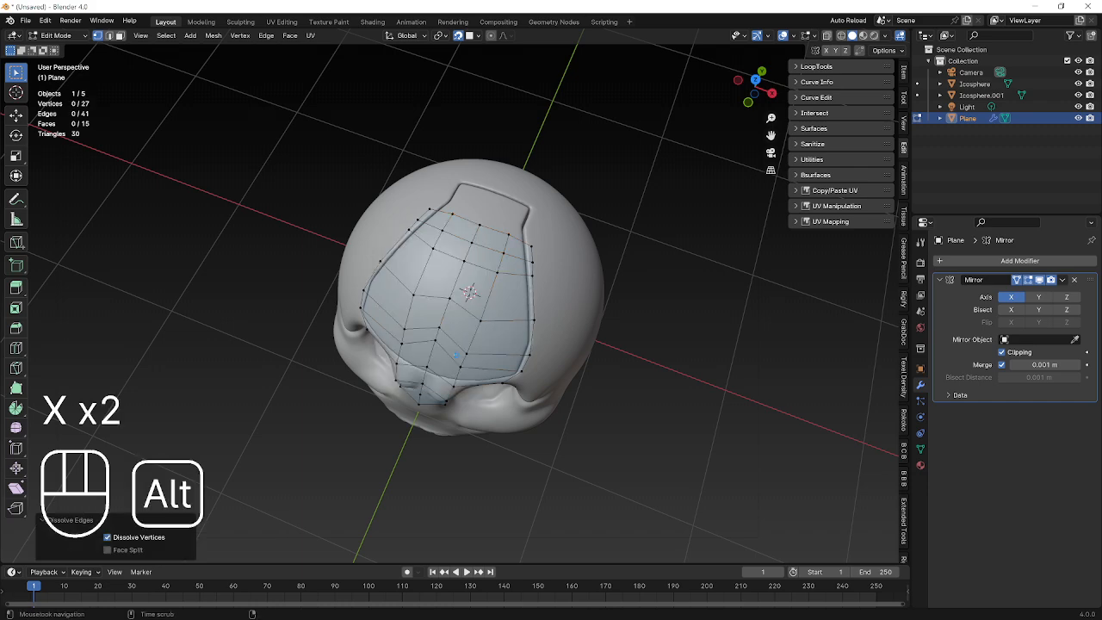
left_click(456, 354, "alt")
key("x")
left_click(458, 355)
middle_click_drag(465, 354, 469, 345)
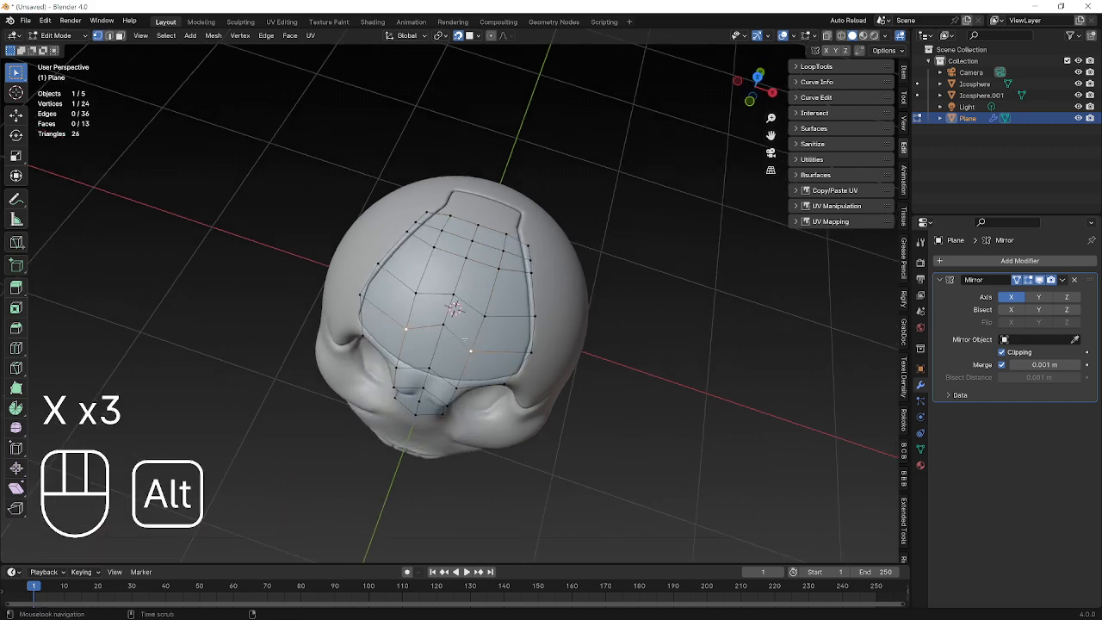
Step: Lower the centre-line vertices of the two remaining lower forehead rows to level them with their neighbours
left_click(464, 342, "alt")
left_click(444, 326)
key("g")
left_click(439, 340)
left_click(454, 295)
key("g")
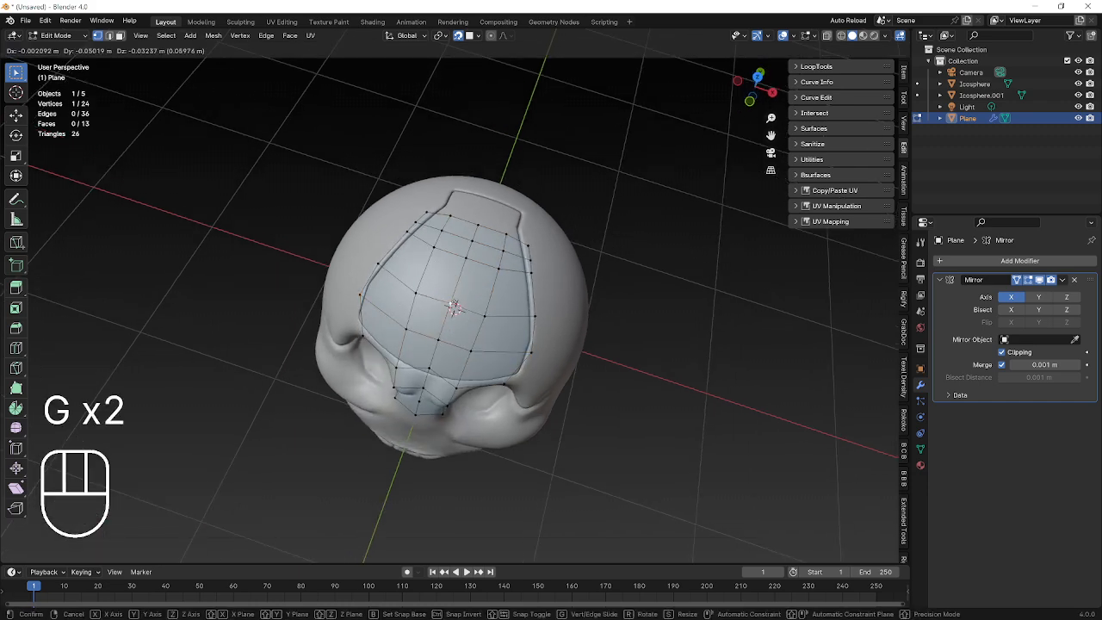
left_click(449, 306)
Step: Slide the two horizontal edge loops below the forehead grid's uppermost row downward to even out the row spacing
left_click(444, 273, "alt")
key("g")
key("g")
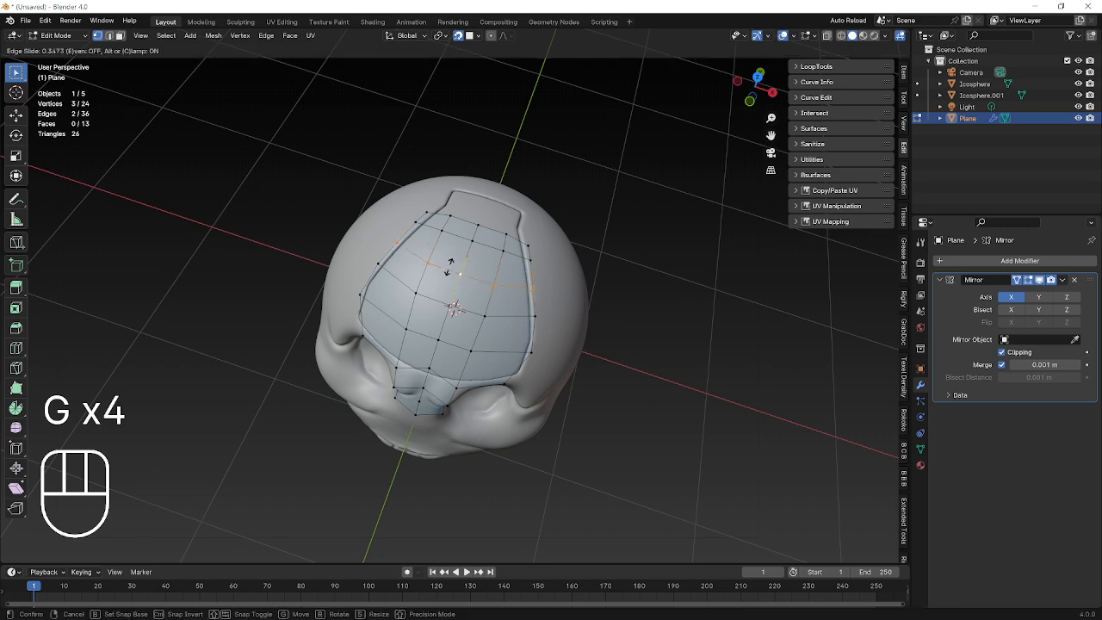
left_click(444, 273)
left_click(464, 242, "alt")
key("g")
key("g")
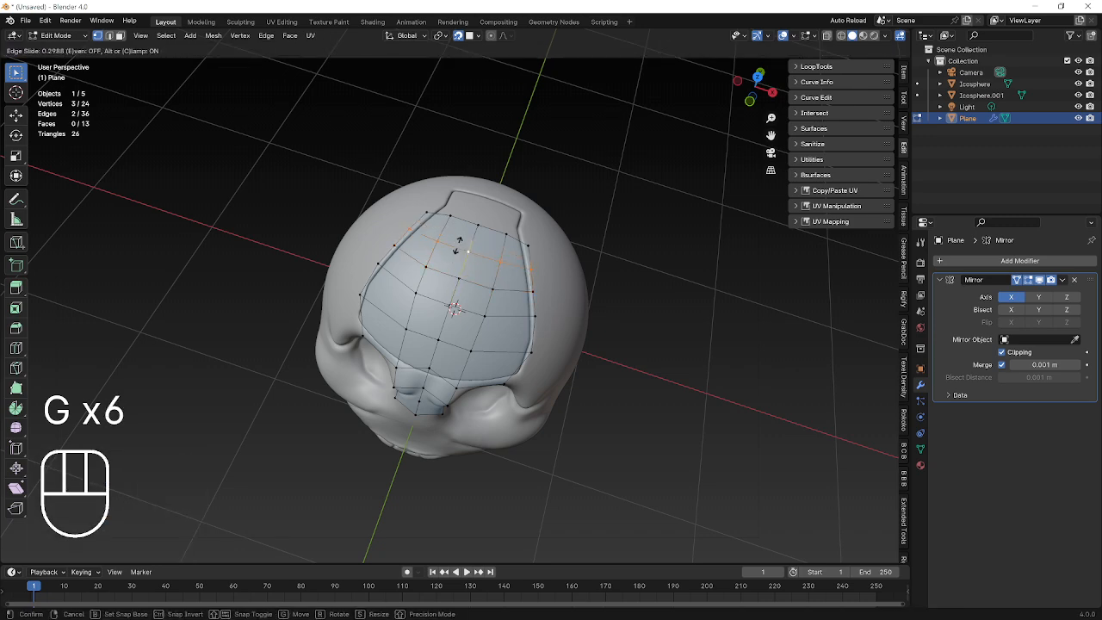
left_click(460, 245)
Step: Lower the three centre-line vertices between the brow and the nose bridge to level their rows
middle_click_drag(474, 386, 487, 319)
left_click(437, 339)
key("g")
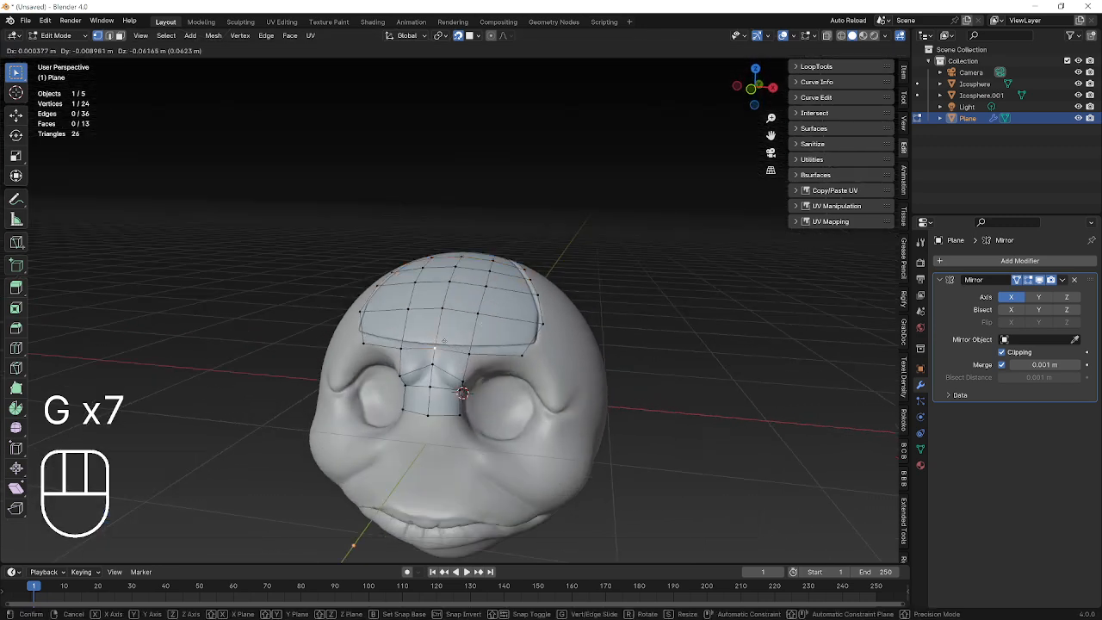
left_click(436, 350)
left_click(433, 365)
key("g")
left_click(434, 373)
left_click(431, 386)
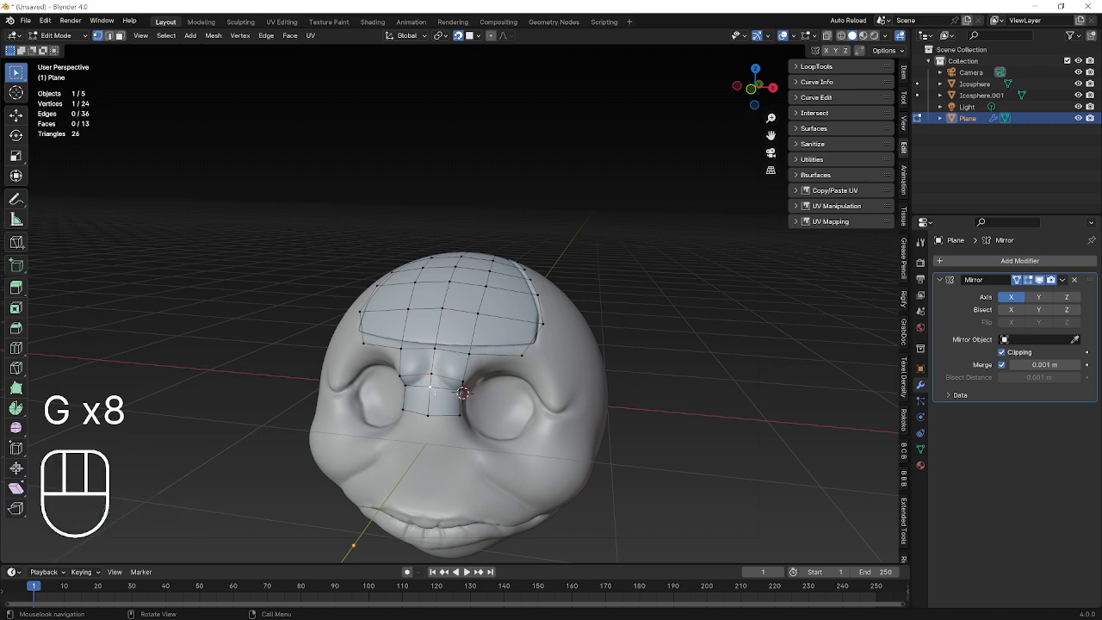
key("g")
left_click(432, 391)
Step: Extrude the lowest edge of the nose bridge downward to add a new row of faces
middle_click_drag(448, 417, 479, 261, "shift")
left_click(483, 315)
left_click(455, 315, "shift")
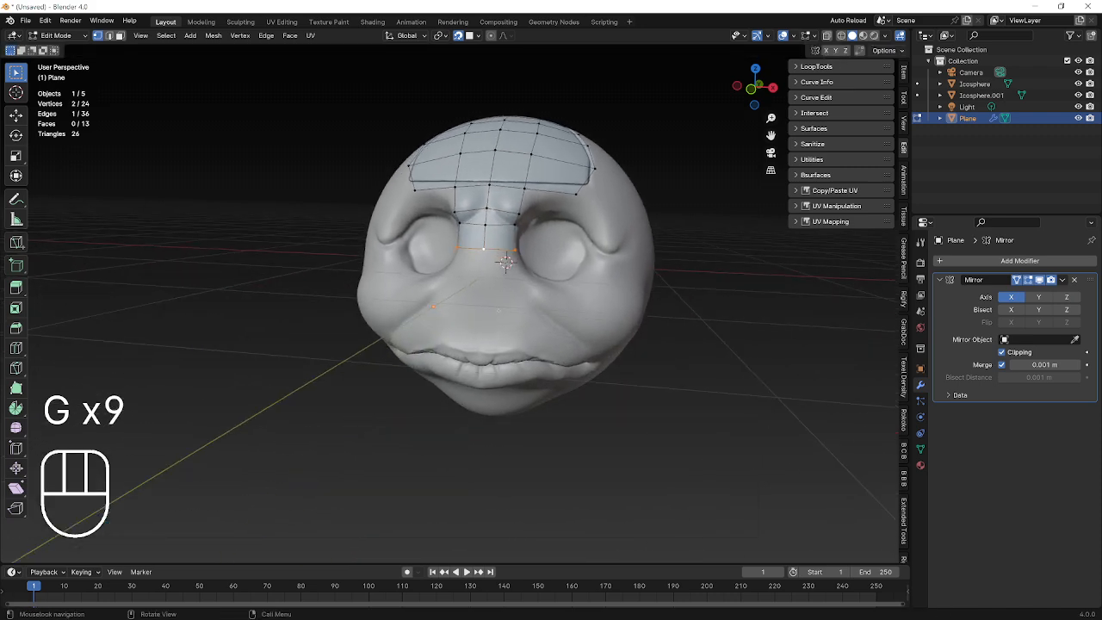
scroll(482, 259, "up", 1)
key("e")
left_click(490, 265)
Step: Move the new nose row's outer vertex outward and its centre-line vertex down to widen the nose
left_click(519, 264)
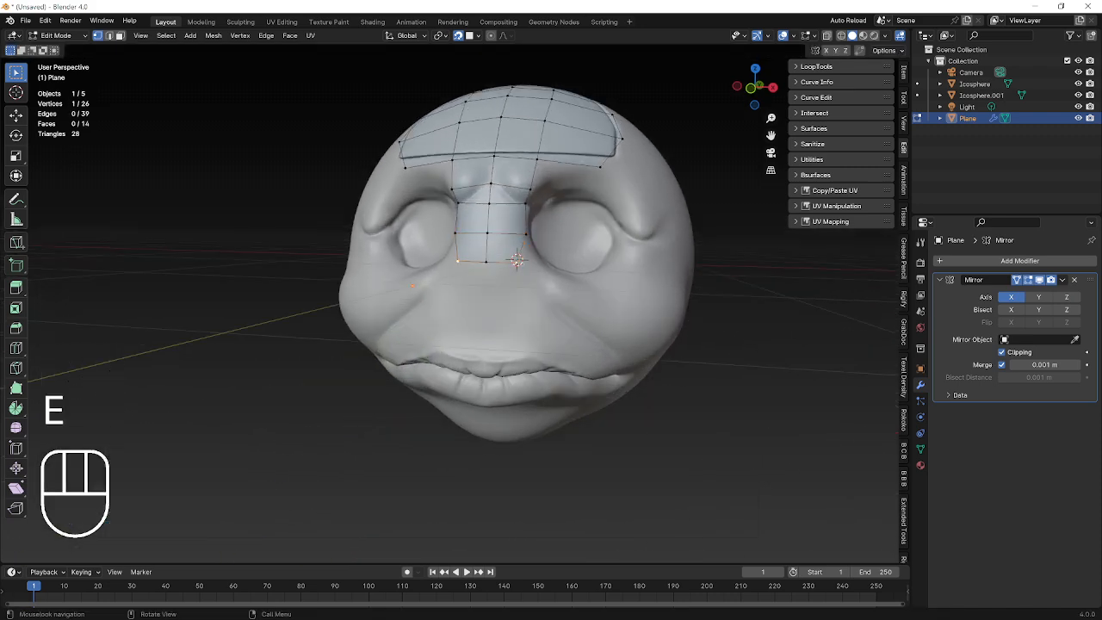
key("g")
left_click(544, 270)
left_click(489, 263)
key("g")
left_click(489, 272)
Step: Extrude the lowest nose edge down toward the upper lip and spread its outer vertex outward
left_click(535, 270, "shift")
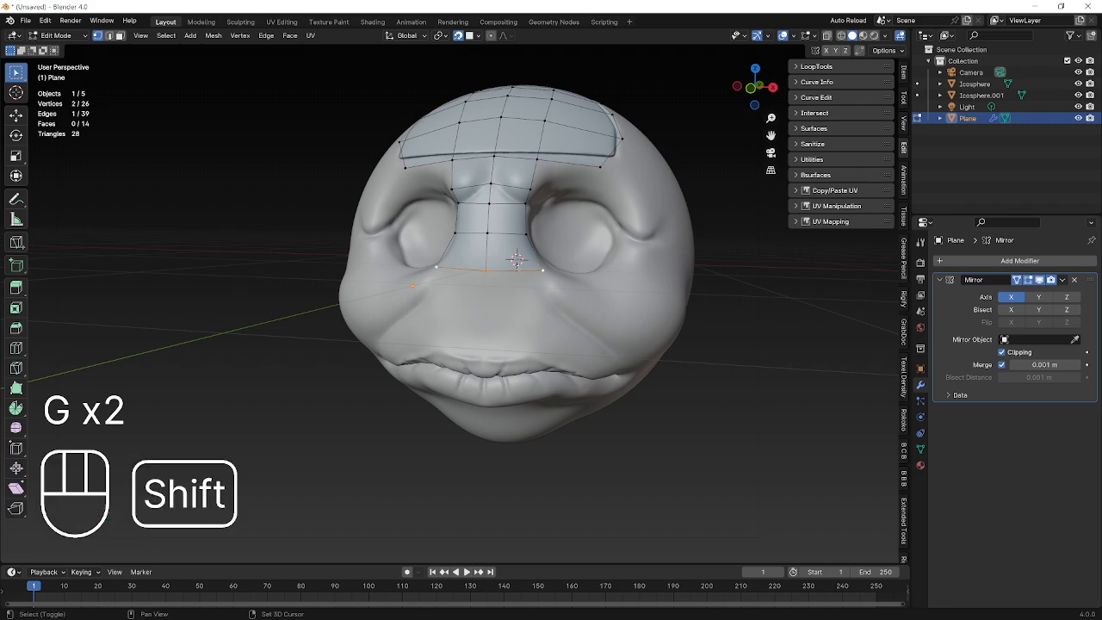
key("e")
left_click(535, 317)
left_click(539, 317)
key("g")
left_click(547, 311)
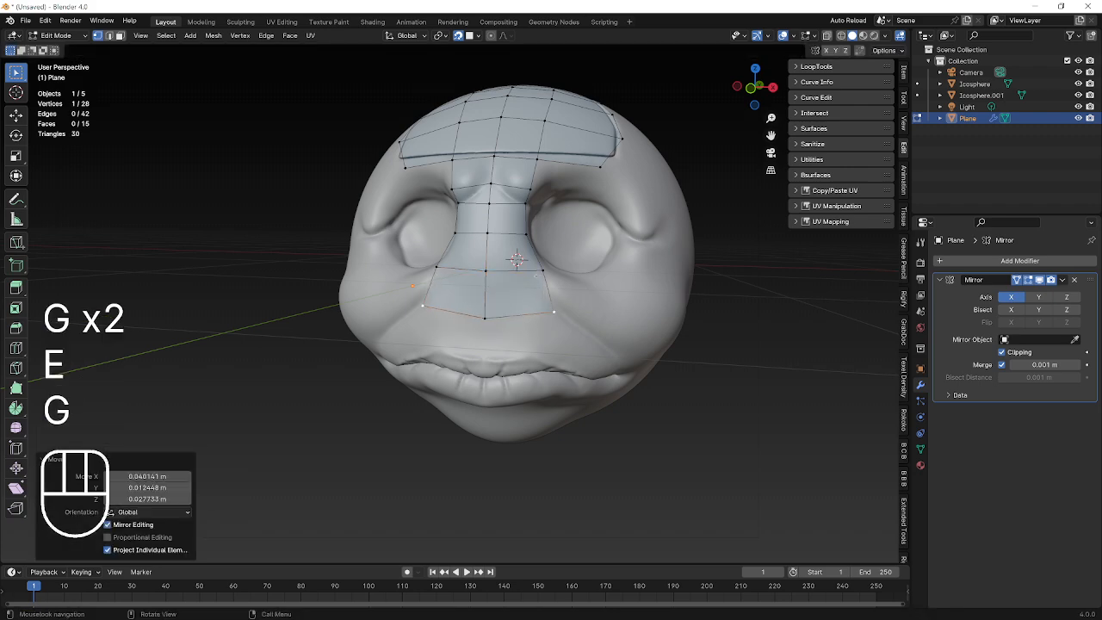
Step: Try to extrude a new vertex from the inner brow vertex into the eye socket
scroll(534, 275, "down", 1)
middle_click_drag(518, 241, 472, 230)
key("e")
left_click(482, 255)
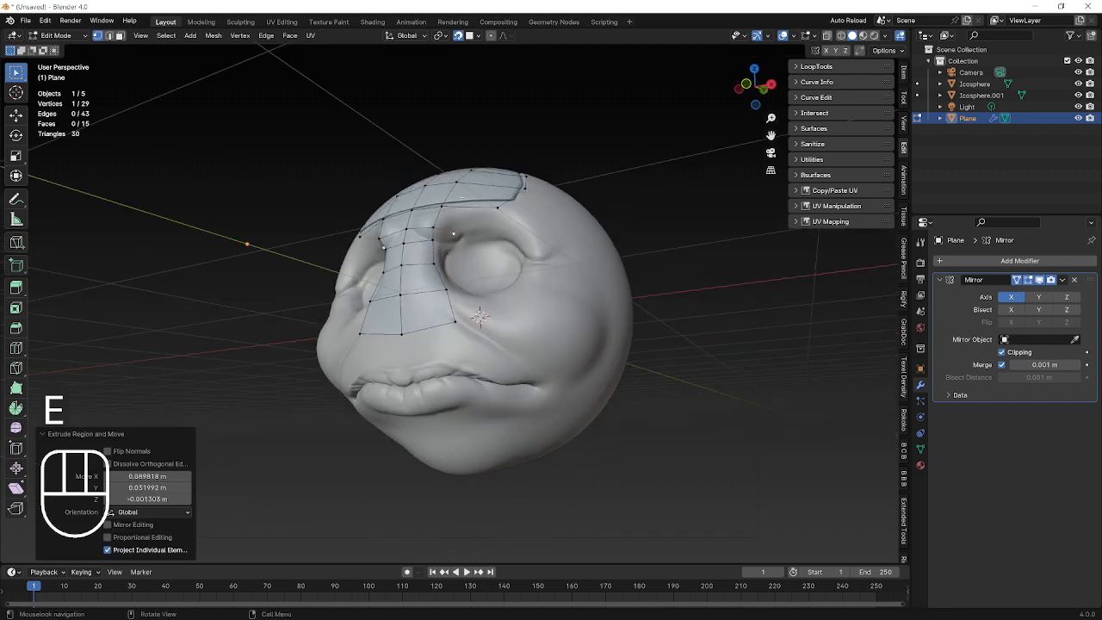
key("ctrl+z")
Step: Reposition the inner brow vertex and the neighbouring centre-line vertex along the brow row
key("g")
left_click(450, 211)
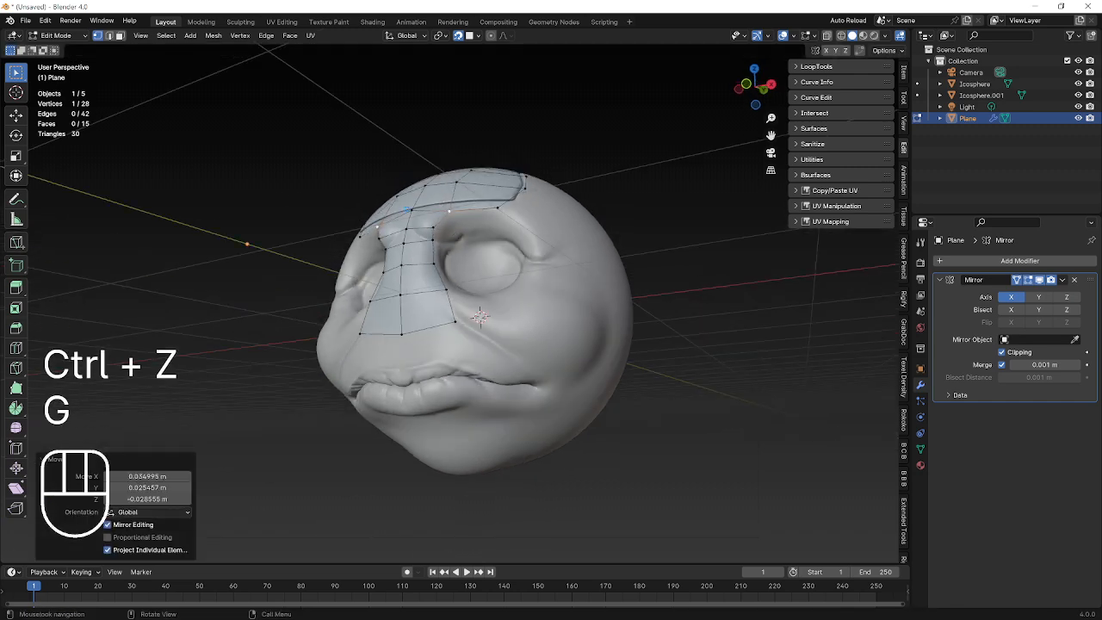
left_click(412, 210)
key("g")
left_click(410, 215)
Step: Extrude the inner brow vertex twice into the eye socket, fill the face beside the nose bridge, and adjust its lower corner
left_click(449, 210)
key("e")
left_click(460, 235)
key("e")
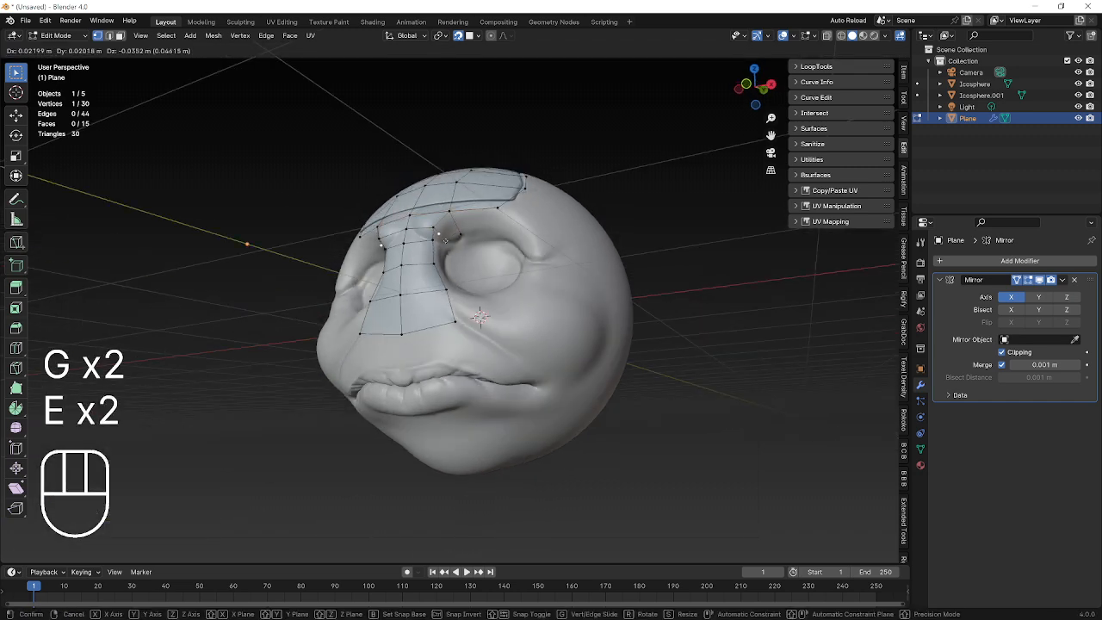
left_click(442, 238)
left_click(429, 224, "shift")
key("f")
left_click(443, 238)
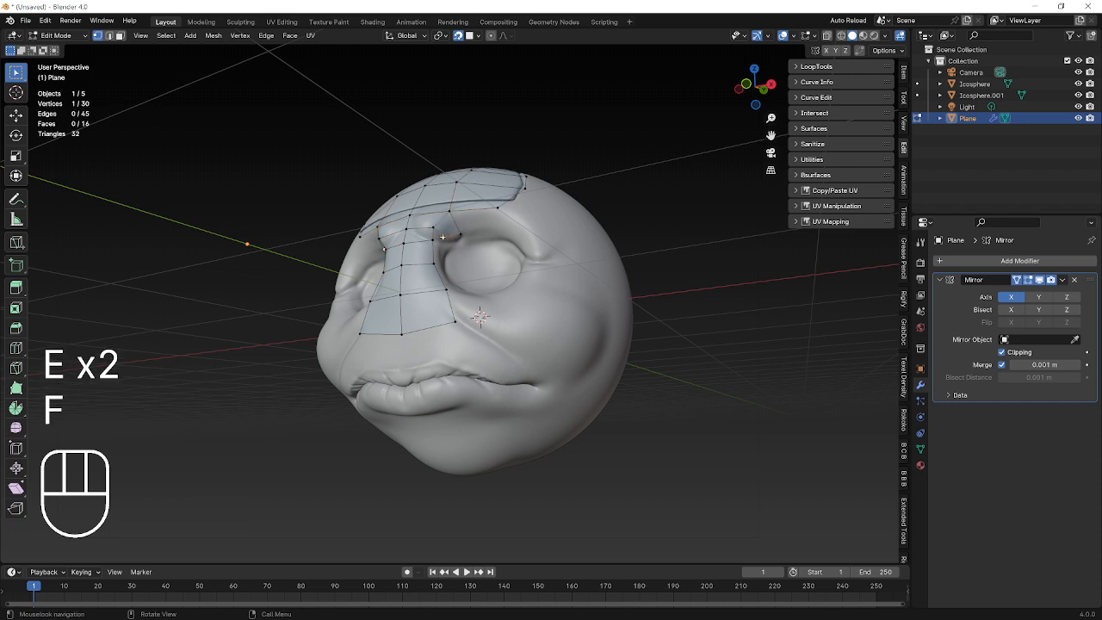
key("g")
left_click(451, 245)
Step: Extrude the socket vertex down along the inner eye corner and fill the face against the nose bridge
middle_click_drag(451, 245, 415, 273)
key("e")
left_click(410, 292)
left_click(395, 268, "shift")
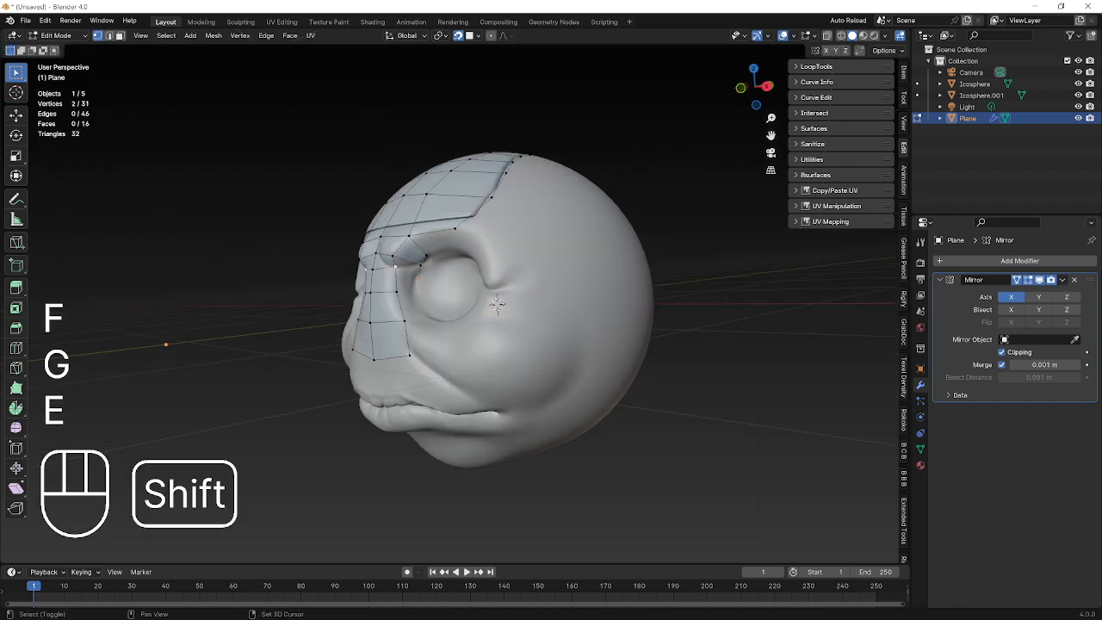
left_click(420, 264, "shift")
key("f")
Step: Extrude the lowest inner-eye vertex farther down and fill another face between it and the nose side
left_click(419, 279)
key("e")
left_click(418, 299)
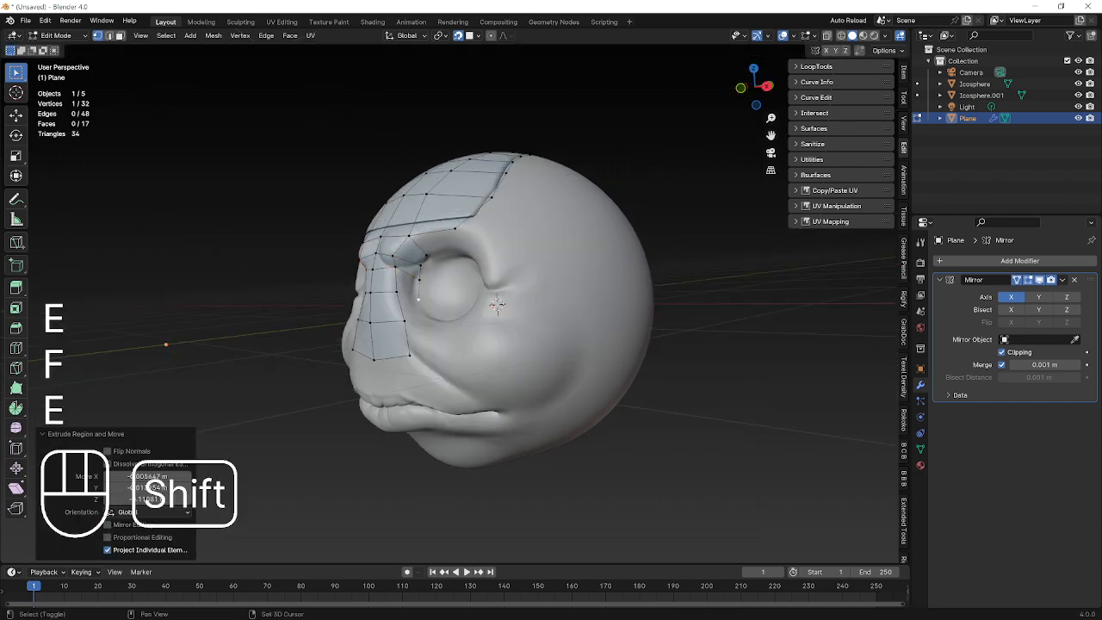
left_click(397, 270, "shift")
left_click(397, 292, "shift")
key("f")
Step: Pull the inner-eye strip's outer vertices slightly toward the nose so they follow the socket edge
left_click(420, 280)
key("g")
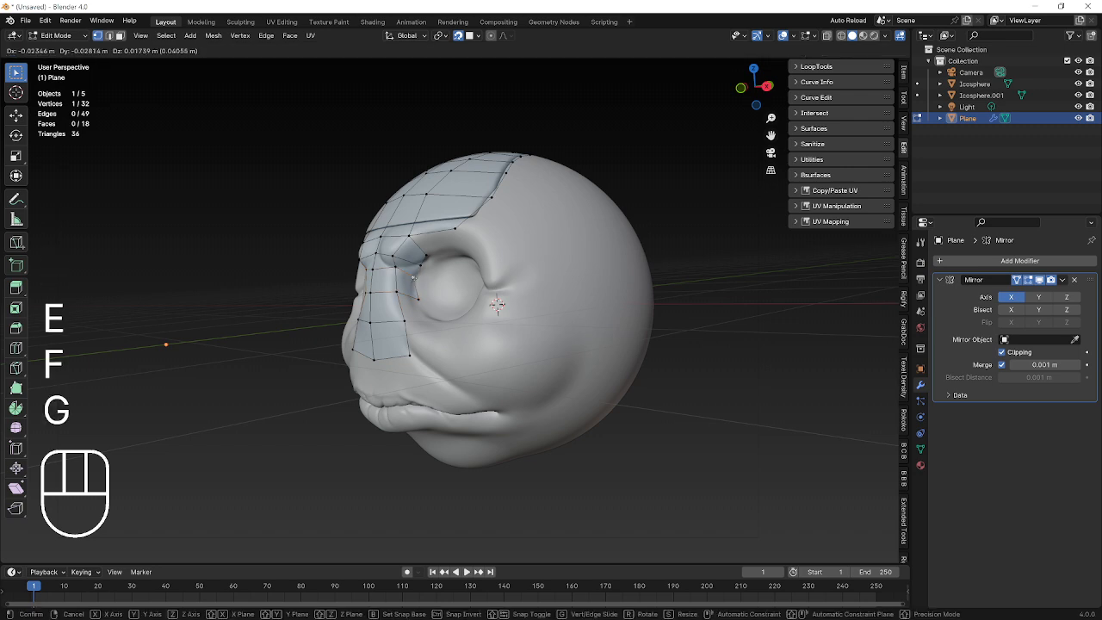
left_click(412, 277)
left_click(418, 300)
key("g")
left_click(413, 299)
key("g")
left_click(420, 265)
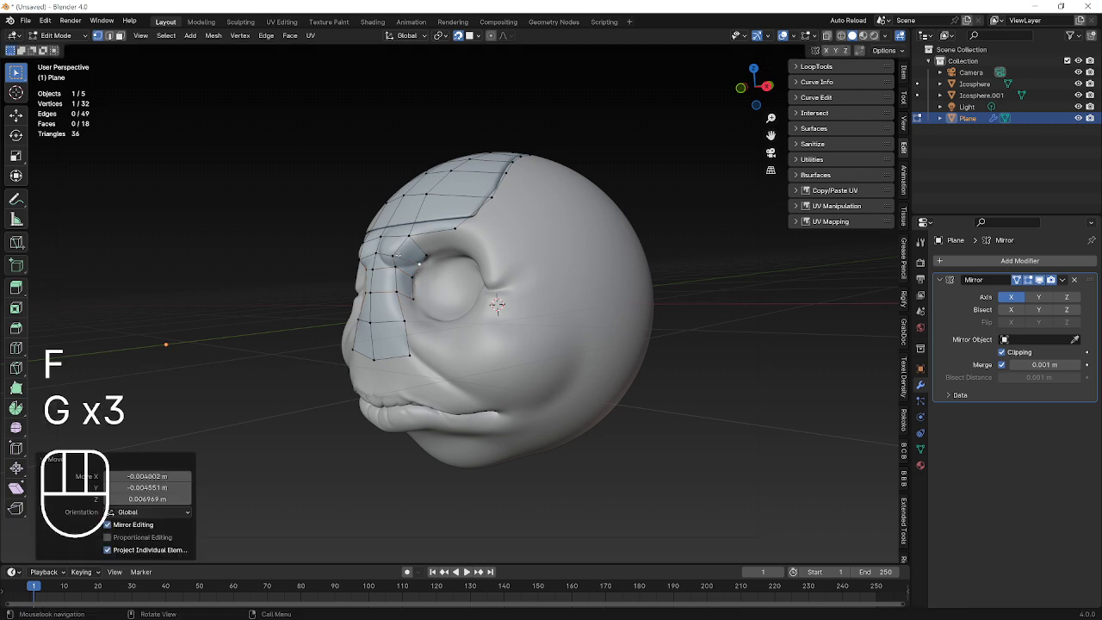
Step: Move the vertex where the nose bridge meets the inner brow upward to even the socket corner faces
left_click(394, 256)
key("g")
key("g")
left_click(397, 250)
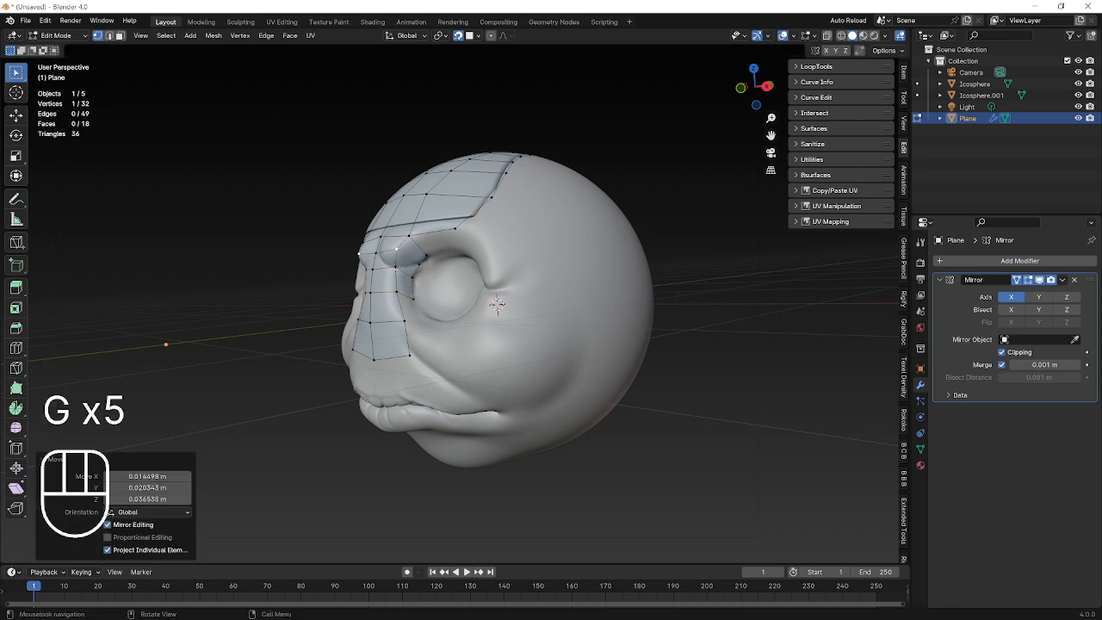
key("g")
left_click(393, 275)
Step: Extrude the lowest inner-eye vertex down below the eye and fill the face beside the nose
middle_click_drag(393, 274, 540, 290)
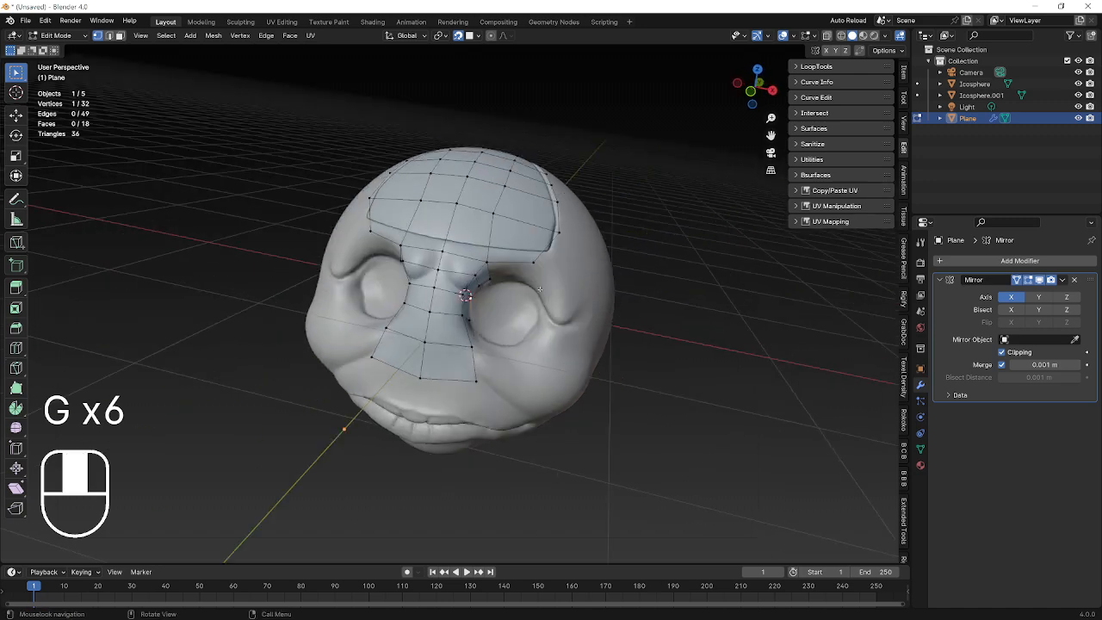
middle_click_drag(479, 272, 426, 292)
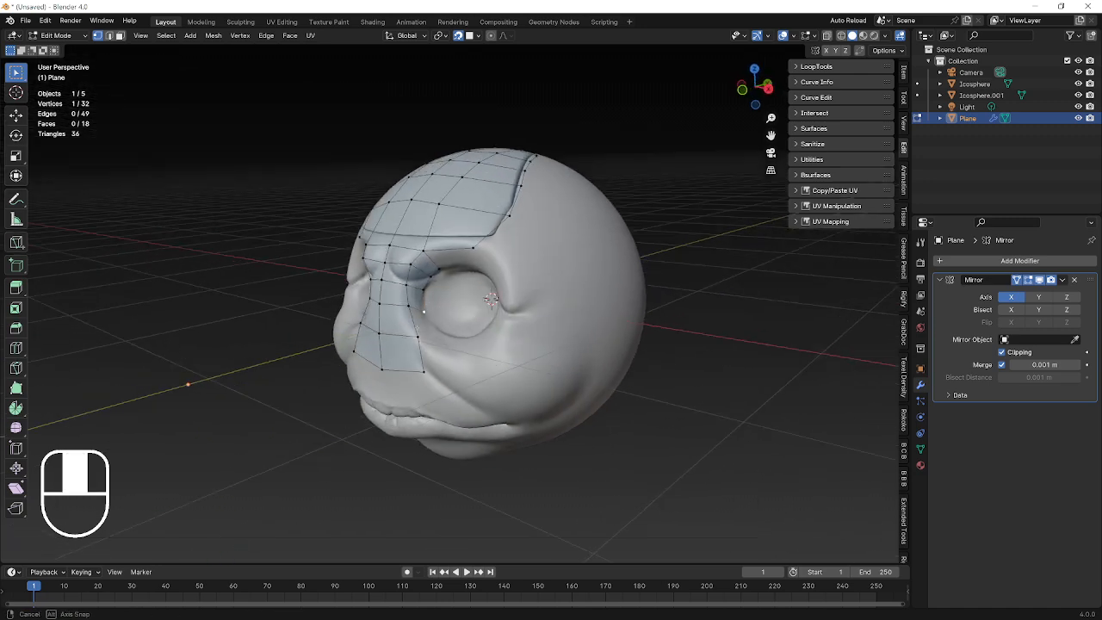
key("e")
left_click(420, 345)
left_click(401, 353, "shift")
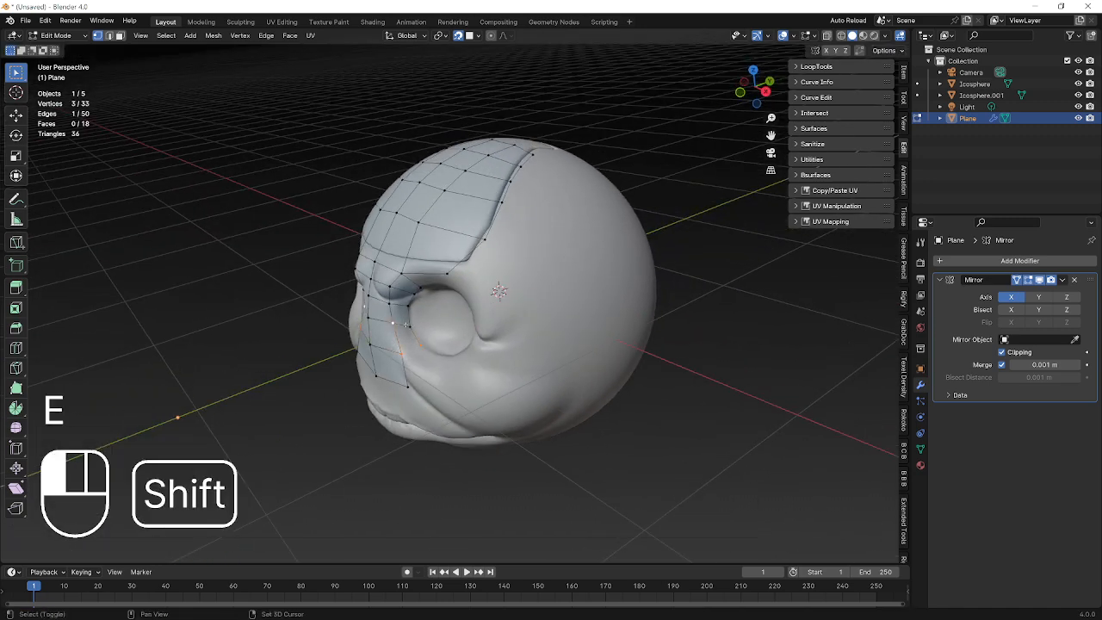
key("f")
Step: Extrude the under-eye vertex and the adjacent nose-side vertex outward below the eye and fill the face between them
key("e")
left_click(456, 367)
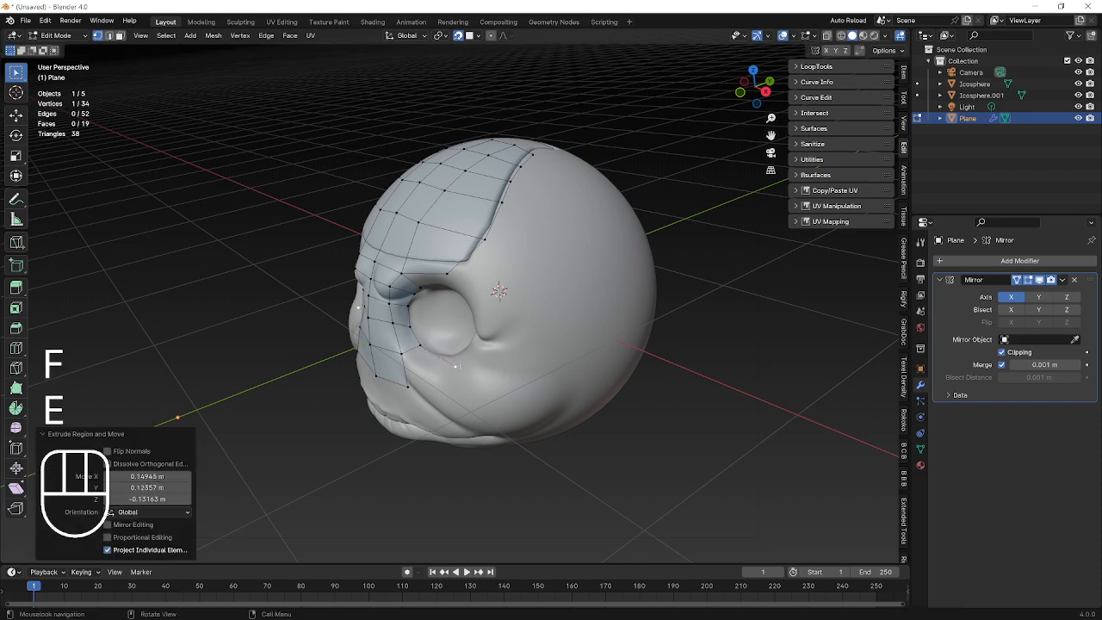
left_click(401, 353, "shift")
left_click(401, 353)
key("e")
left_click(447, 380)
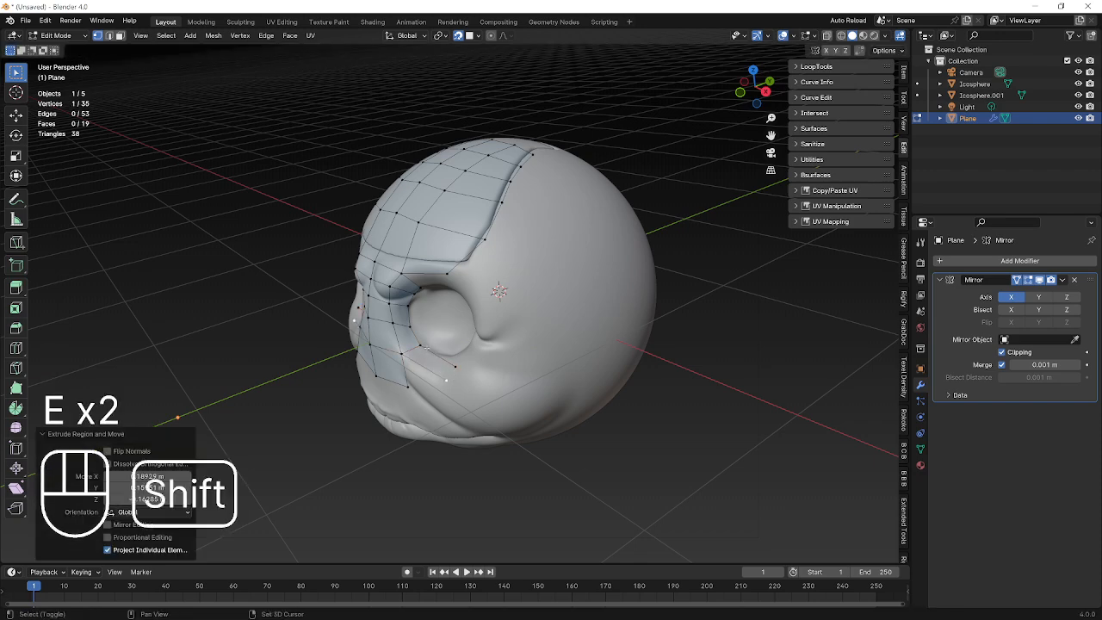
left_click(419, 345, "shift")
key("f")
Step: Pull the two outer vertices of the under-eye face inward to shorten the face along the socket
left_click(456, 367)
key("g")
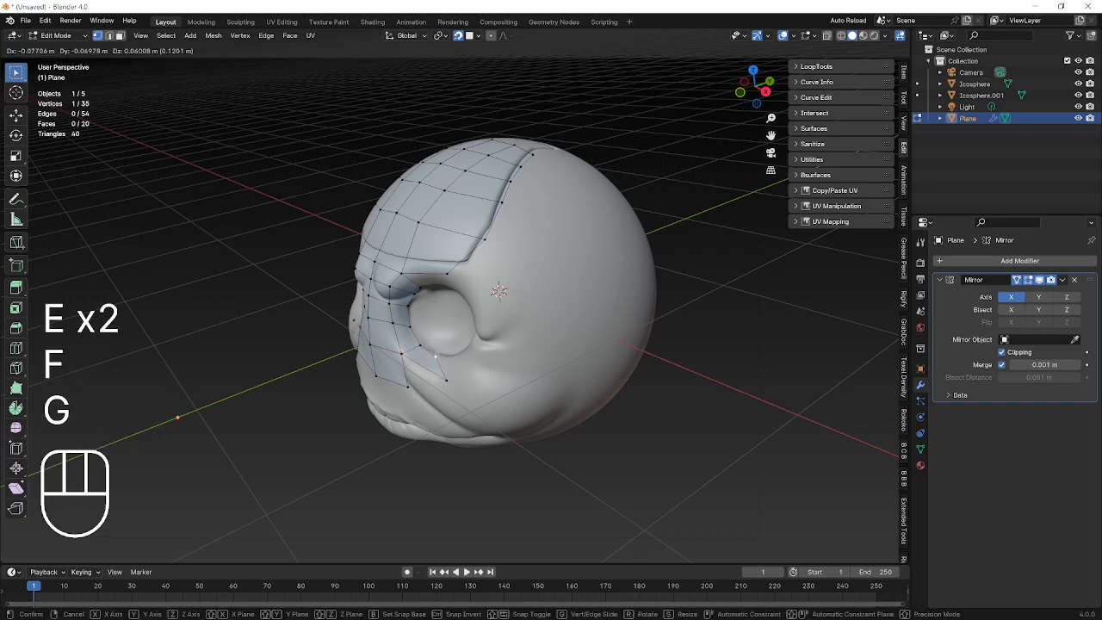
left_click(436, 356)
left_click(446, 380)
key("g")
left_click(413, 356)
Step: Extrude the upper socket vertex outward beneath the brow and fill the face up to the outer brow vertex
middle_click_drag(413, 354, 451, 325)
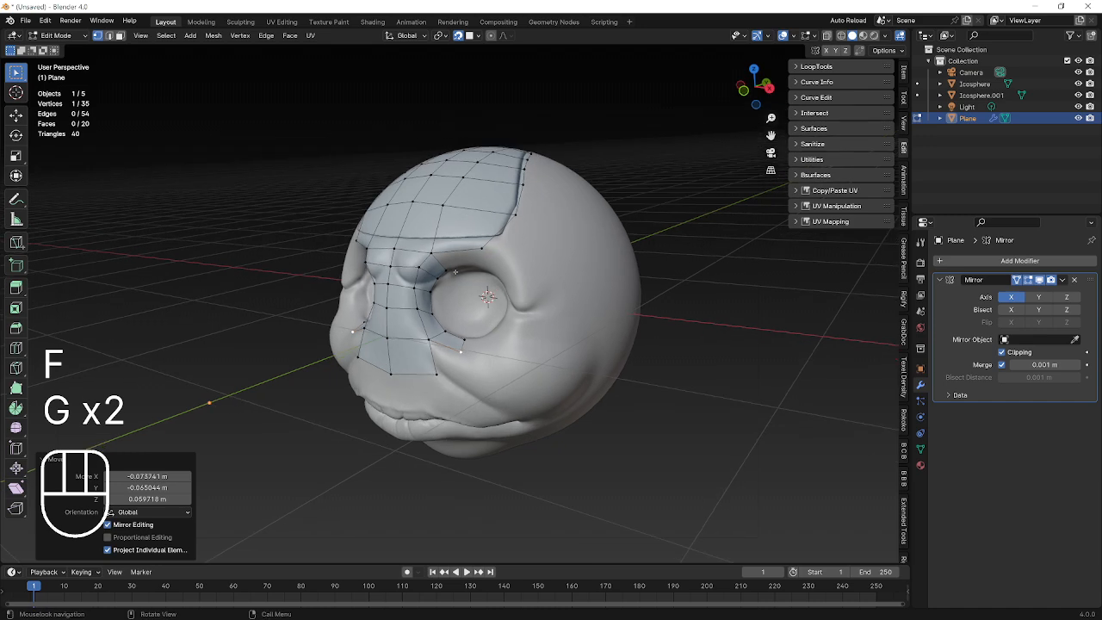
left_click(444, 262)
middle_click_drag(447, 261, 487, 243)
key("e")
left_click(530, 235)
left_click(499, 229, "shift")
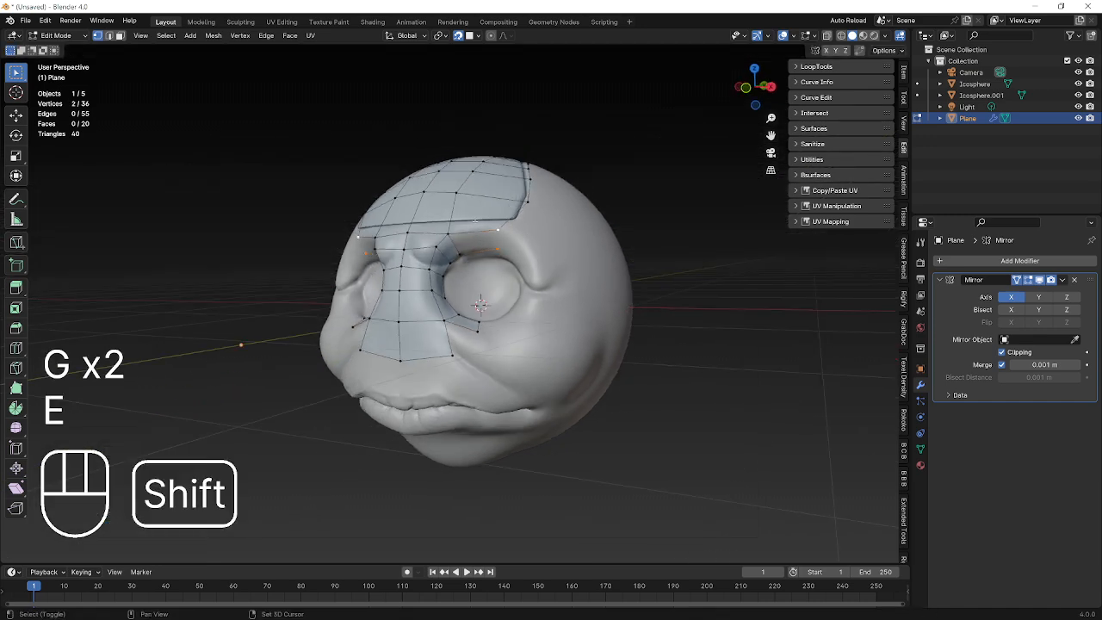
left_click(457, 253, "shift")
key("f")
key("g")
left_click(462, 251)
key("ctrl+z")
Step: Nudge the outer vertex of the under-brow face slightly outward along the socket rim
left_click(496, 250)
key("g")
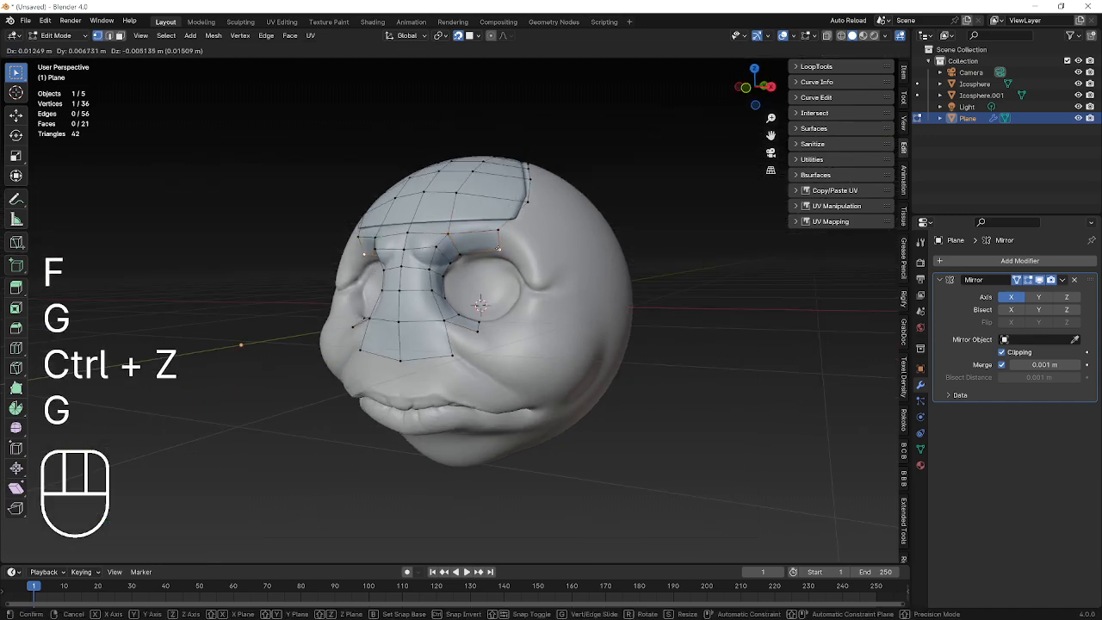
left_click(499, 248)
Step: Extrude two vertices outward from the outer brow and fill the face to the forehead grid's lower side vertex
key("e")
left_click(519, 241)
key("e")
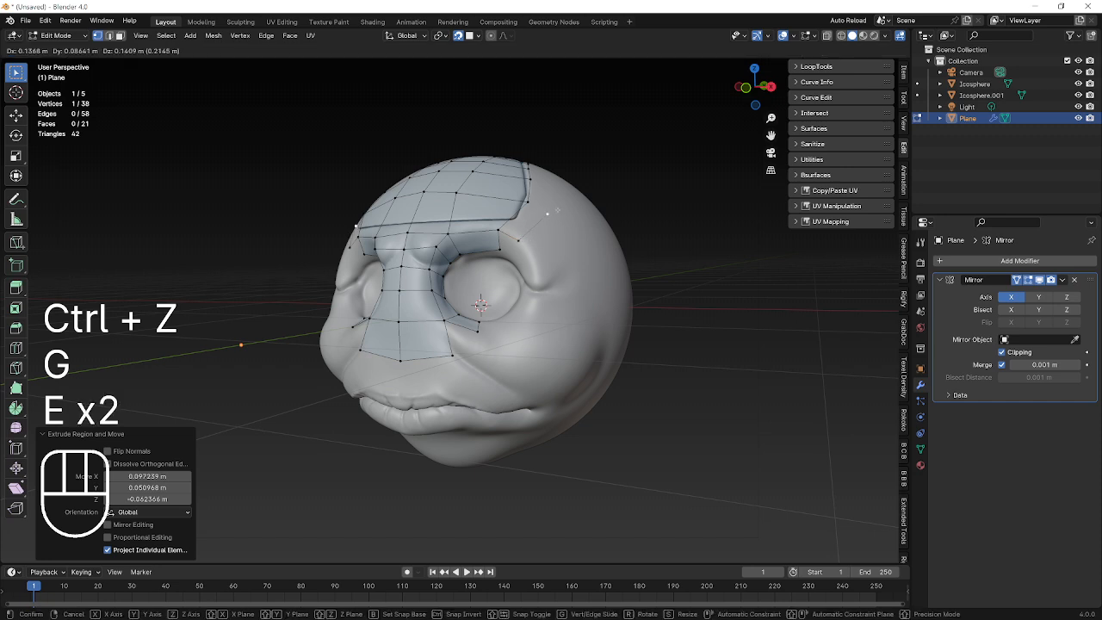
left_click(551, 212)
left_click(516, 202, "shift")
key("f")
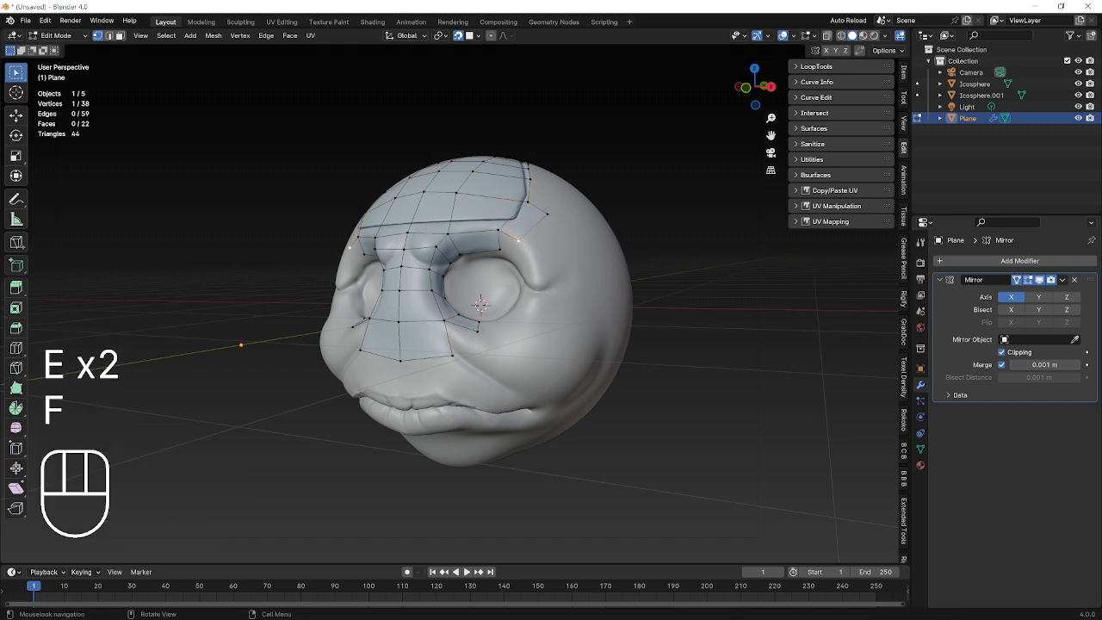
Step: Extrude the outermost brow vertex down toward the eye and fill the face at the socket's upper outer corner
left_click(517, 241)
key("e")
left_click(512, 262)
left_click(500, 250, "shift")
key("f")
Step: Move the two outer vertices of the upper outer socket face outward along the brow fold
middle_click_drag(480, 303, 469, 306)
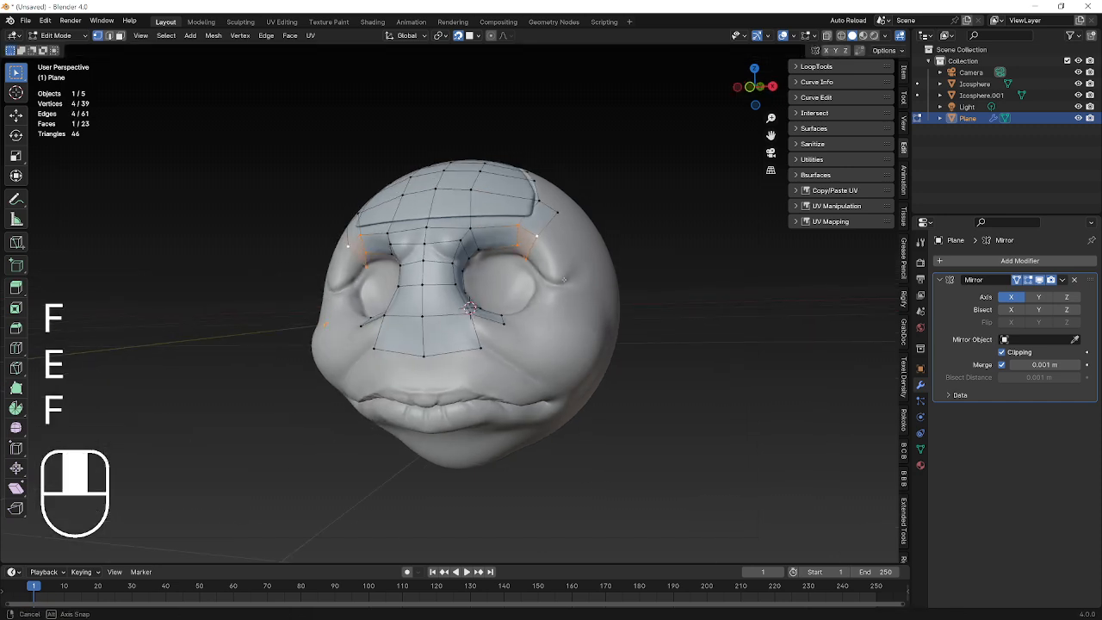
key("g")
left_click(533, 258)
key("g")
left_click(534, 257)
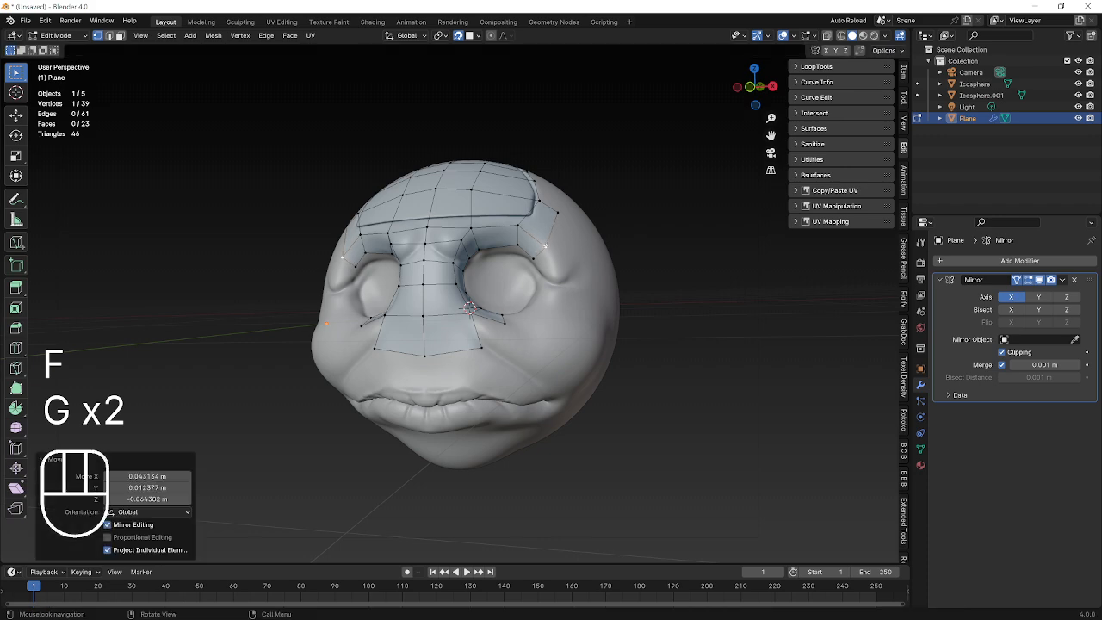
Step: Reposition the grid vertex at the forehead panel's lower outer corner
middle_click_drag(534, 258, 586, 291)
left_click(530, 255)
scroll(522, 272, "down", 1)
middle_click_drag(591, 215, 454, 358, "shift")
key("g")
left_click(430, 379)
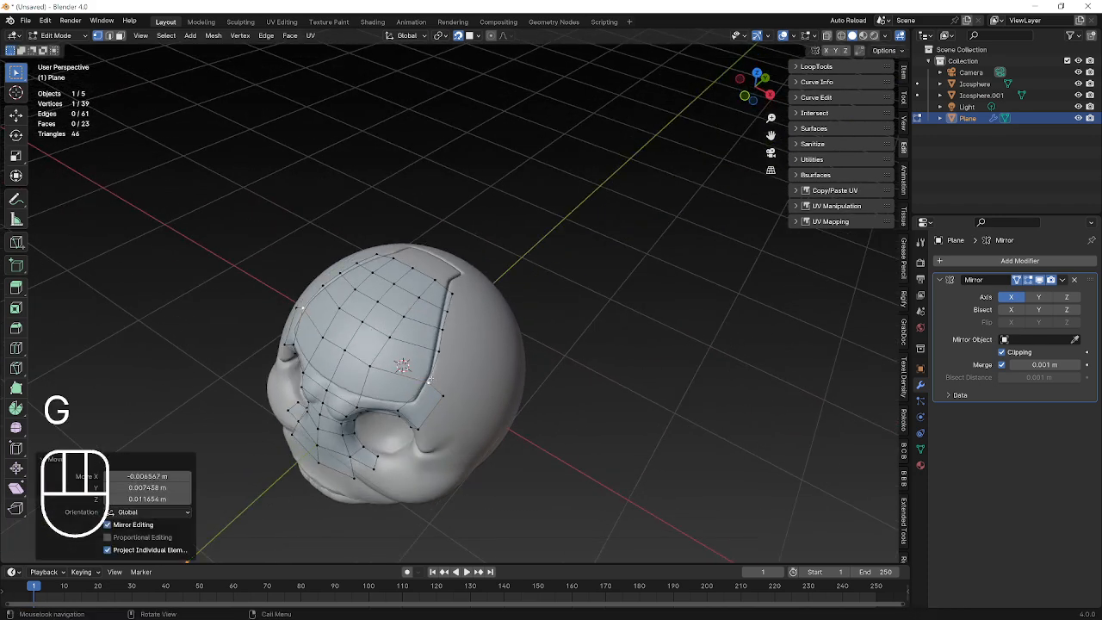
Step: Extrude the three side edges of the forehead grid outward onto the side of the head
left_click(442, 353)
left_click(453, 294, "shift")
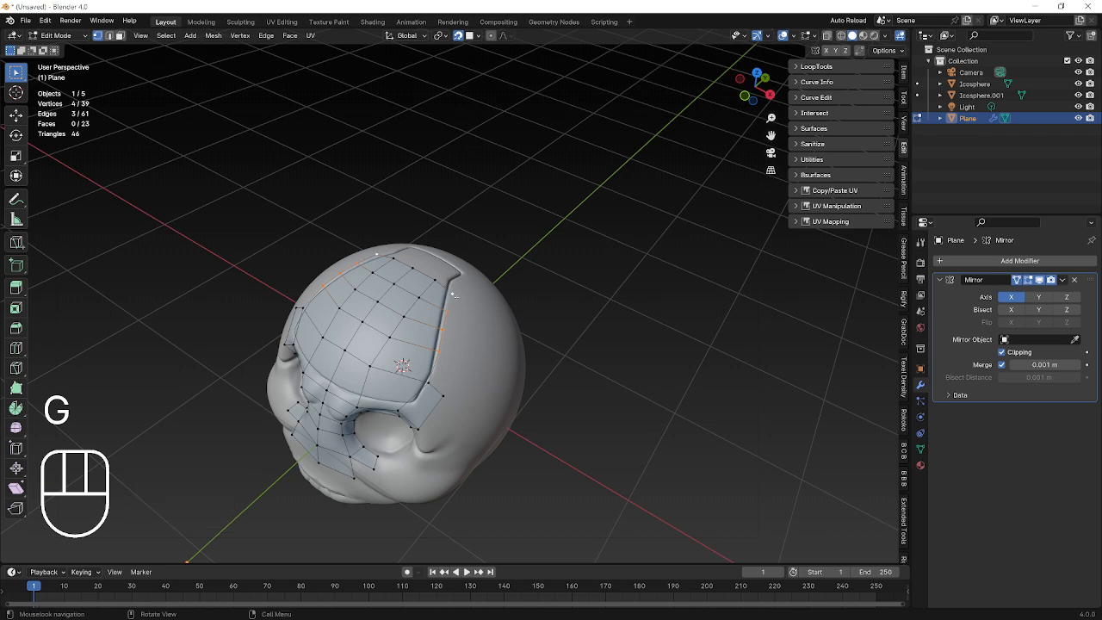
key("e")
left_click(484, 307)
Step: Move the two uppermost vertices of the forehead grid's side edge along the panel seam
left_click(454, 294)
key("g")
left_click(449, 301)
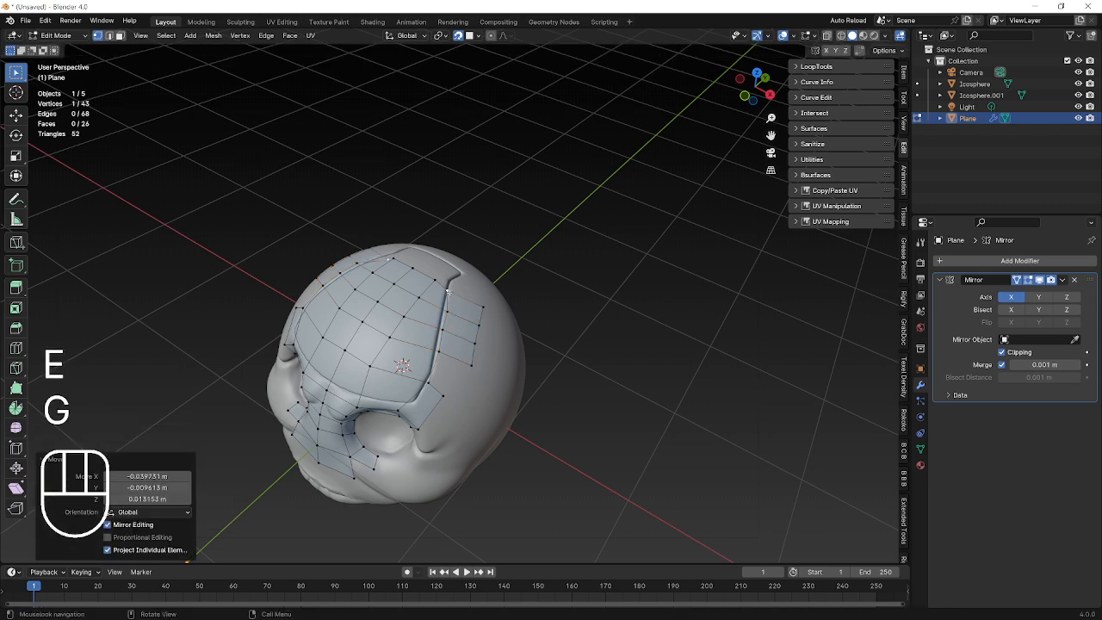
key("g")
left_click(448, 306)
key("g")
left_click(446, 311)
Step: Reposition three vertices on the seam-side edge of the side strip so they sit along the forehead panel seam
left_click(443, 329)
key("g")
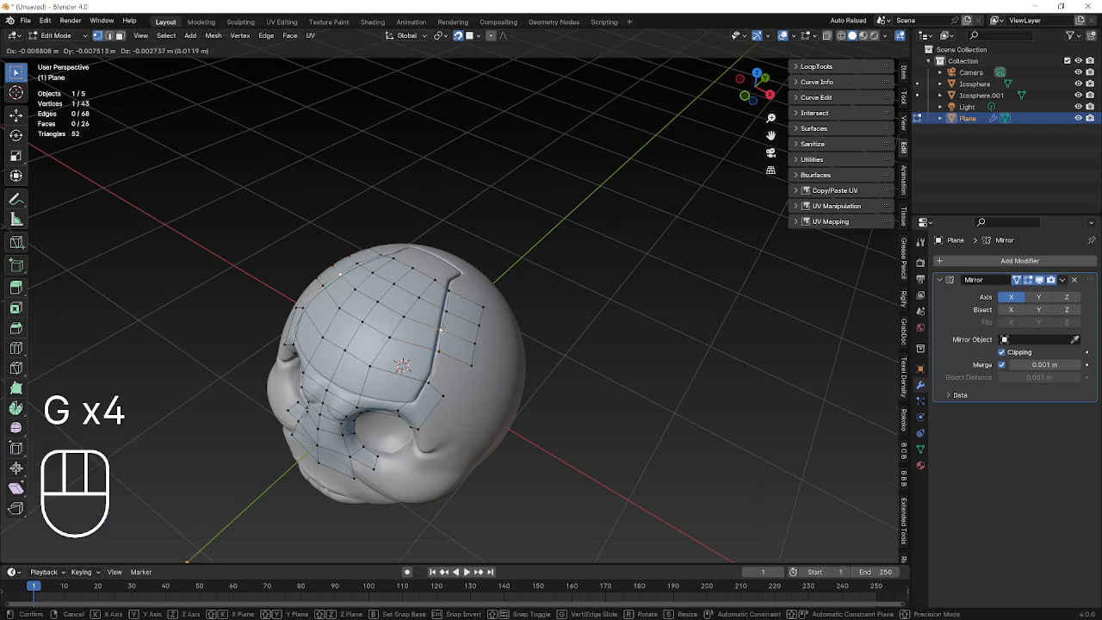
left_click(441, 329)
left_click(439, 351)
key("g")
left_click(438, 351)
left_click(446, 312)
key("g")
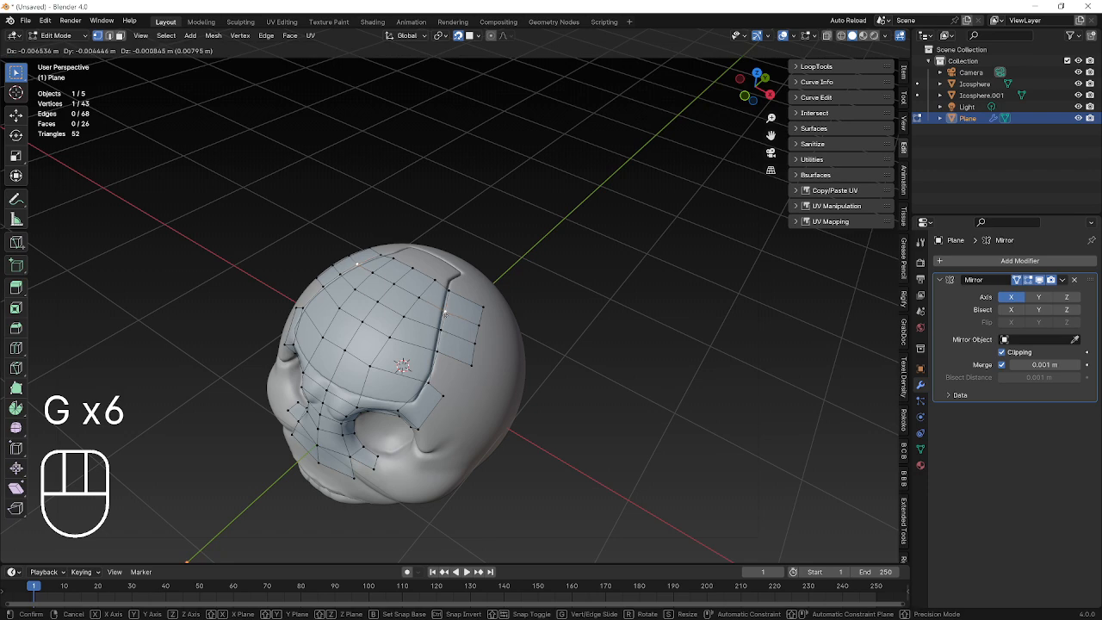
left_click(445, 311)
Step: Fill the gap between the side strip and the brow-end face, and move the new face's outer corner vertex upward
left_click(471, 365)
left_click(439, 352, "shift")
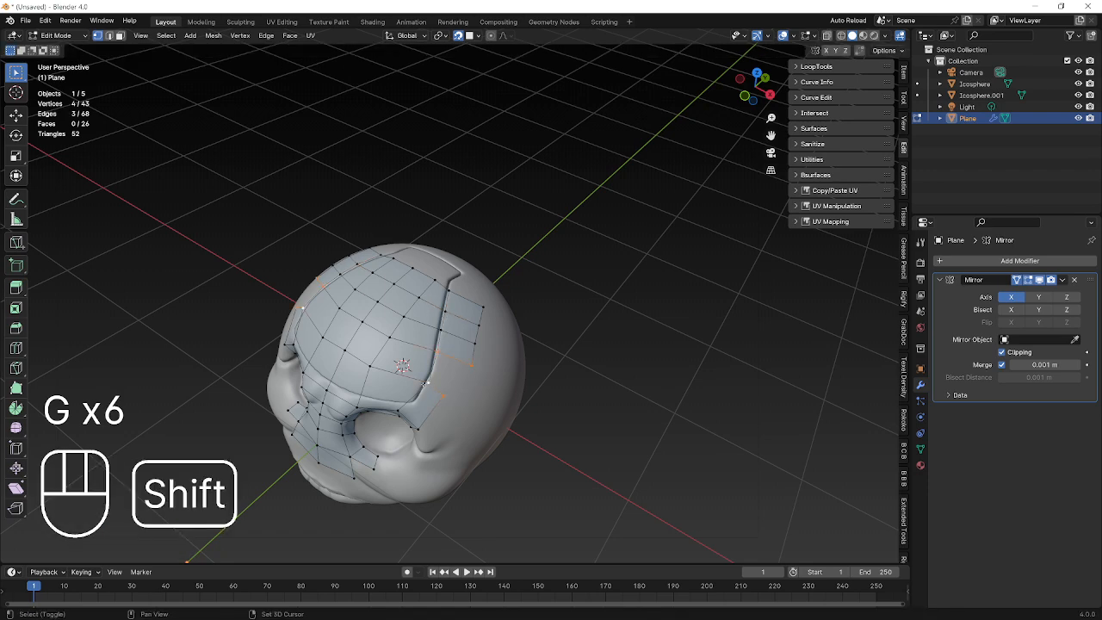
key("f")
left_click(445, 396)
key("g")
left_click(453, 402)
middle_click_drag(453, 402, 438, 391)
key("g")
left_click(436, 389)
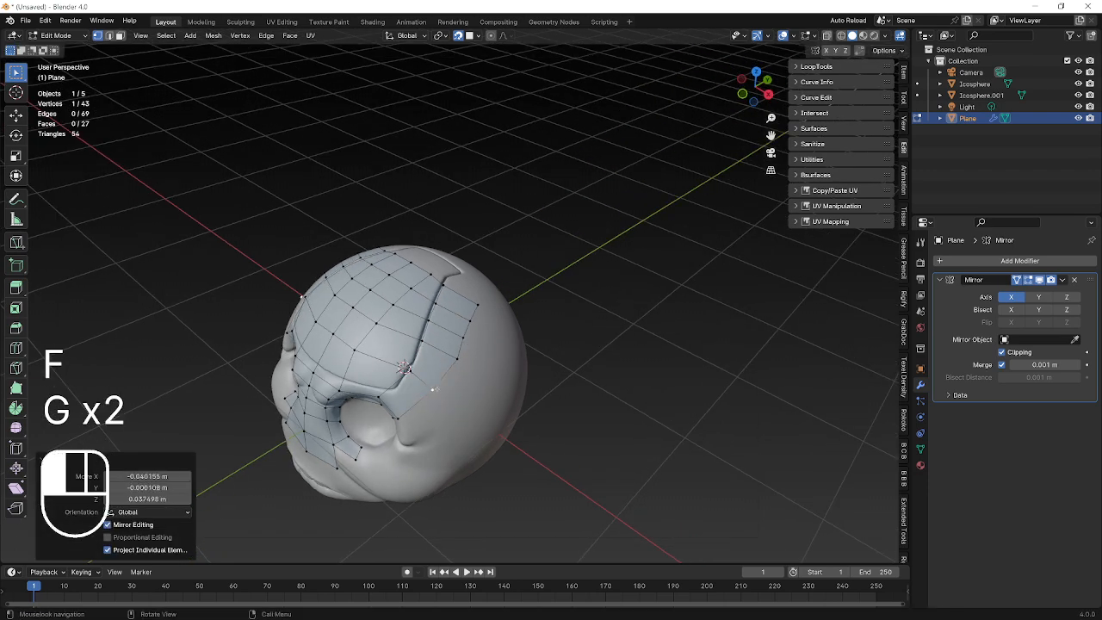
Step: Reposition the lower two vertices on the side strip's outer edge above the corner face
left_click(458, 360)
key("g")
left_click(458, 359)
left_click(465, 336)
key("g")
left_click(470, 335)
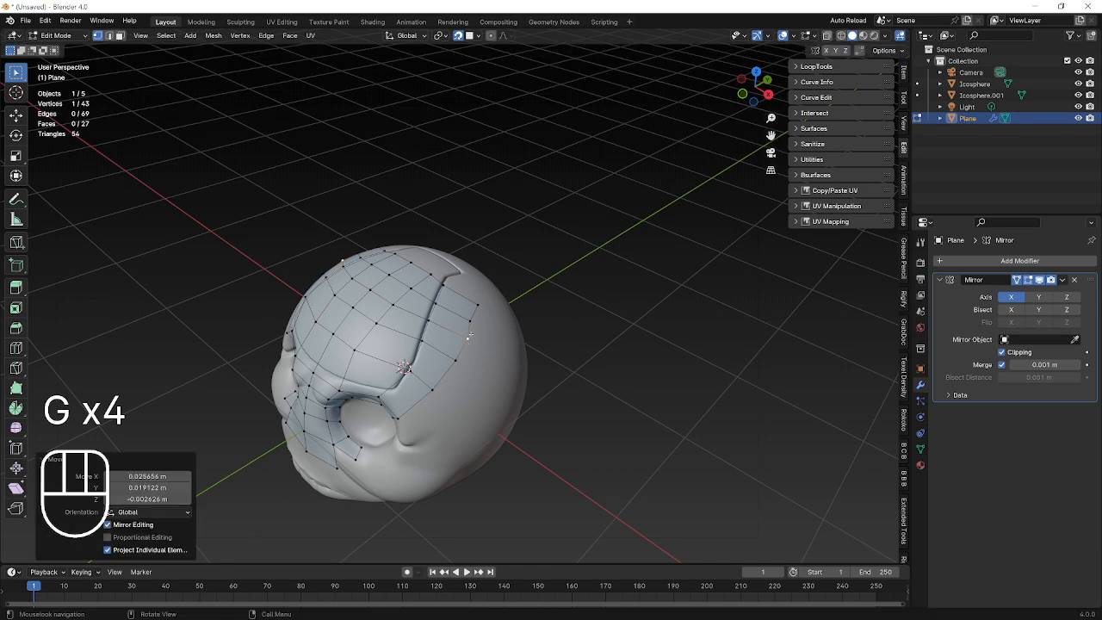
key("g")
left_click(469, 335)
Step: Adjust the upper vertices of the side strip's outer edge to follow the head's curvature
key("g")
left_click(471, 327)
key("g")
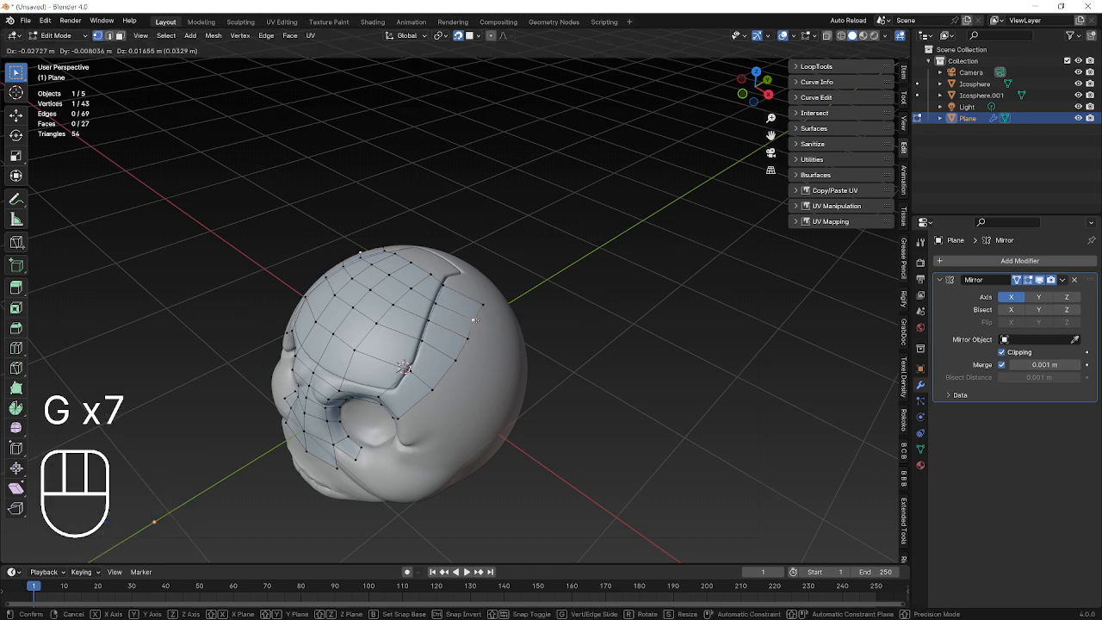
left_click(474, 319)
left_click(483, 305)
key("g")
left_click(483, 304)
Step: Try to extrude the forehead grid's top edges together with the side strip's end edge backward over the crown
middle_click_drag(482, 305, 452, 322)
left_click(424, 301, "shift")
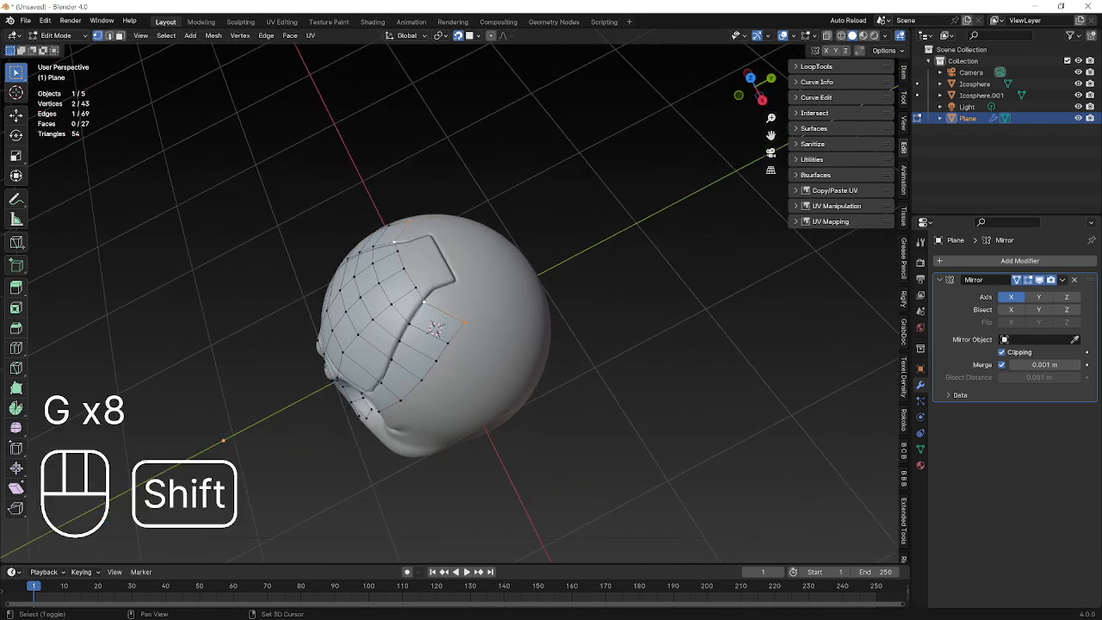
key("e")
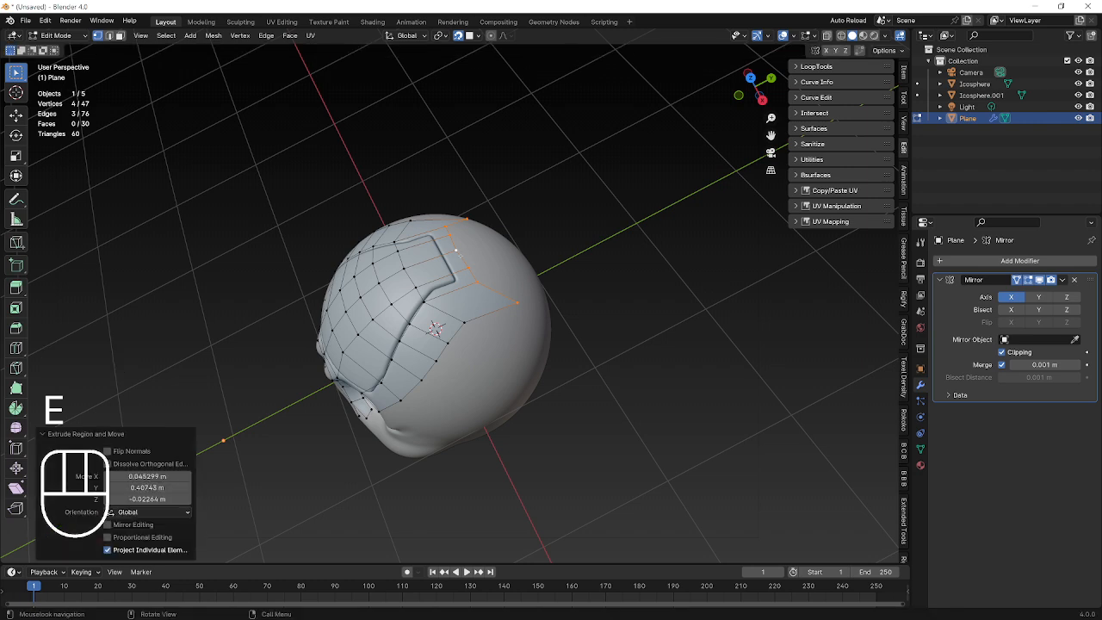
key("ctrl+z")
Step: Extrude the forehead grid's top edges backward across the seam and fill the corner face joining them to the side strip
key("e")
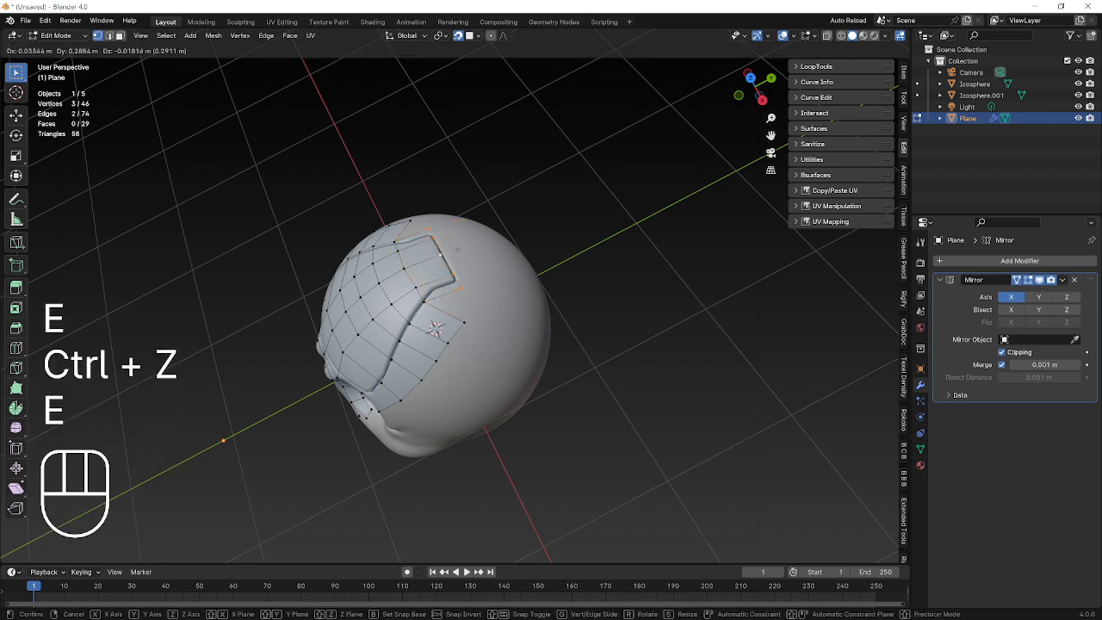
left_click(461, 249)
left_click(455, 272)
key("e")
left_click(491, 307)
left_click(464, 323, "shift")
left_click(423, 301, "shift")
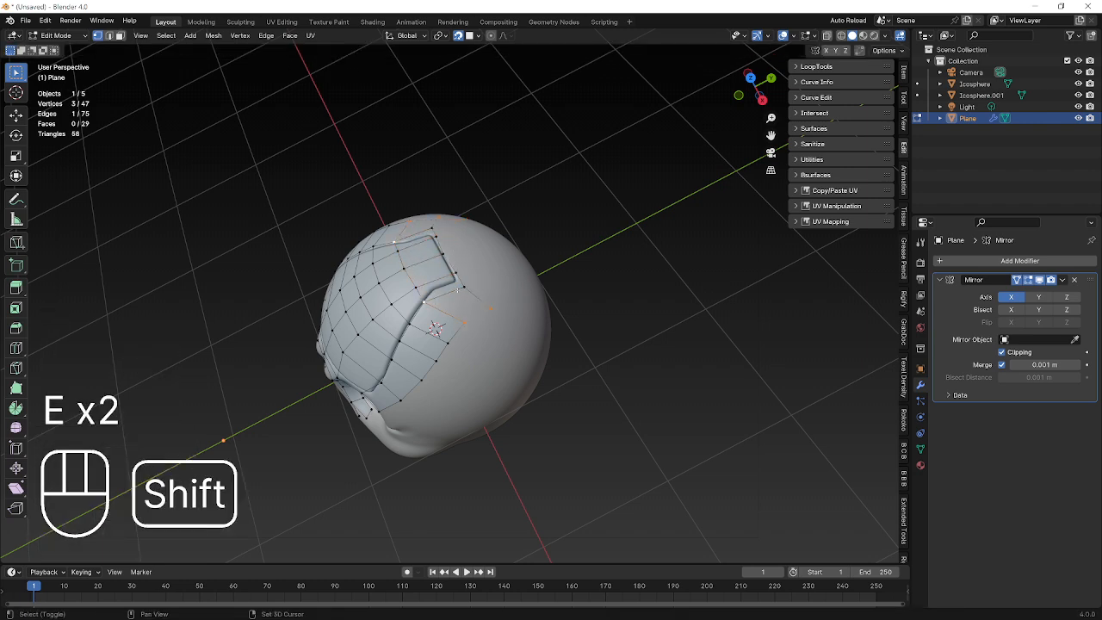
key("f")
key("f")
key("g")
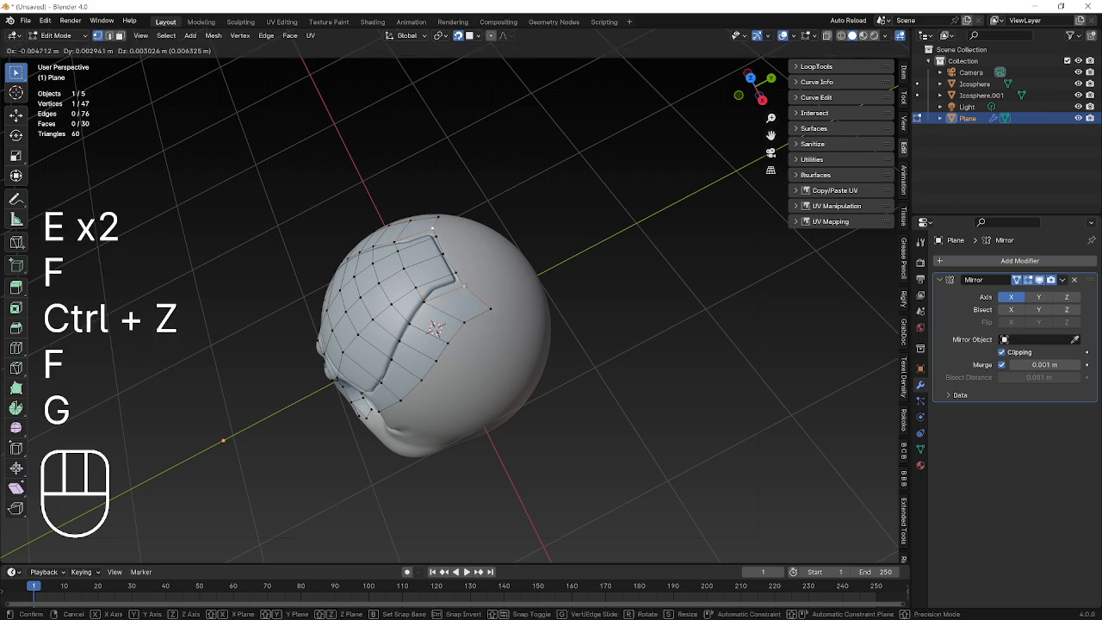
left_click(488, 304)
Step: Extrude the side strip's open edge outward by two faces down the side of the head and adjust an end vertex
middle_click_drag(487, 304, 484, 245)
left_click(437, 310)
middle_click_drag(436, 310, 473, 323)
key("e")
left_click(468, 331)
key("e")
left_click(476, 352)
key("ctrl+z")
key("e")
left_click(483, 354)
left_click(468, 344)
key("g")
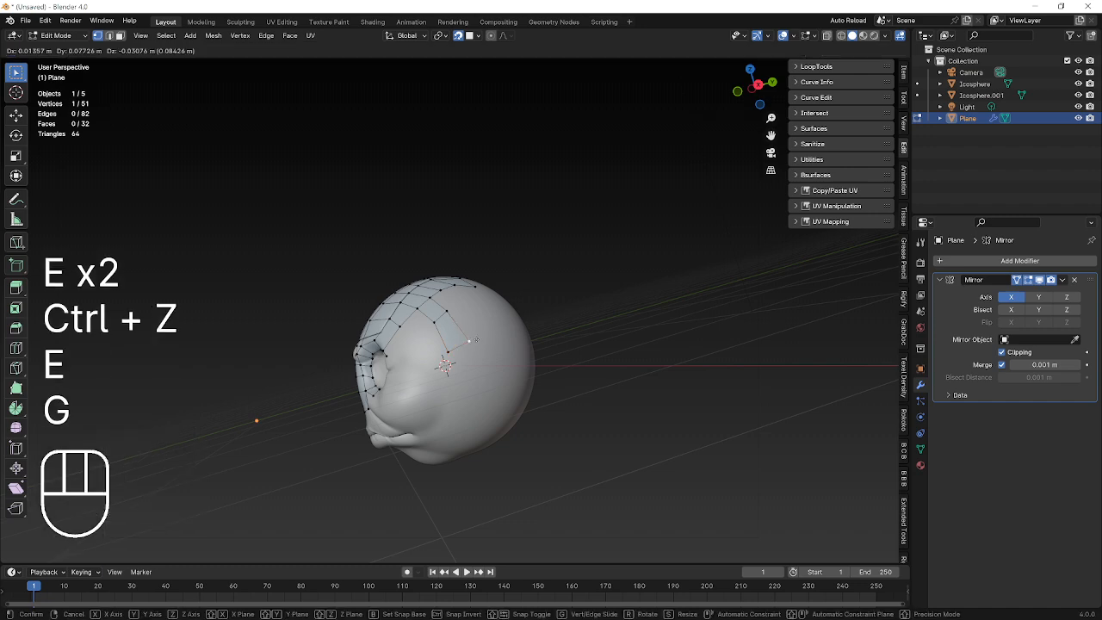
left_click(471, 344)
Step: Extrude the strip's lower end edge by two more faces down the side of the head
left_click(452, 352, "shift")
key("e")
left_click(466, 382)
left_click(478, 372)
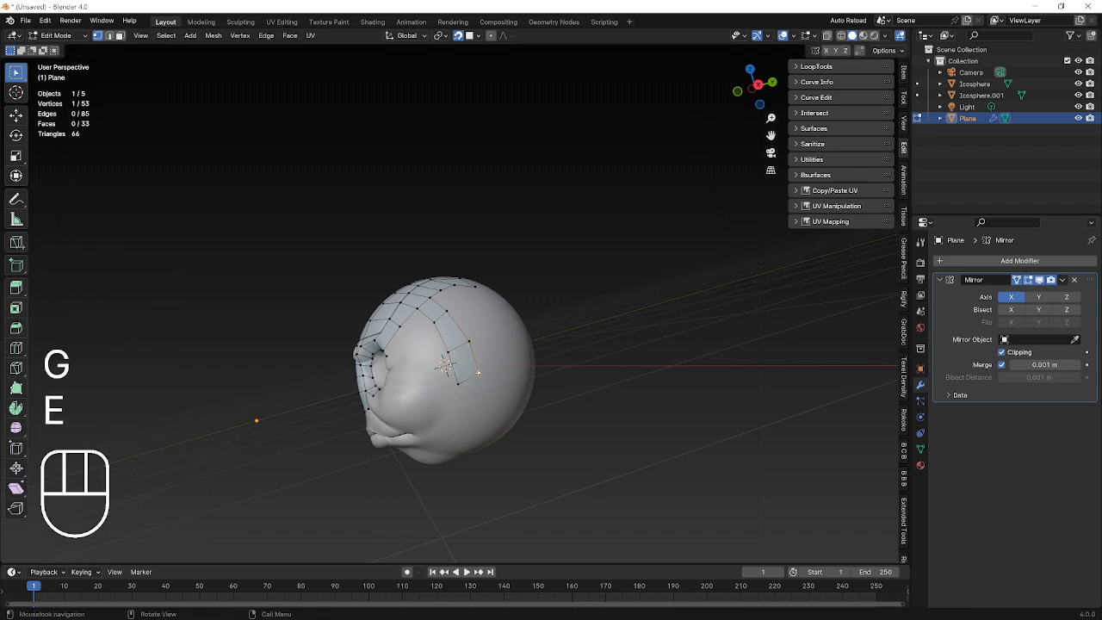
middle_click_drag(493, 408, 458, 319, "shift")
key("e")
left_click(469, 375)
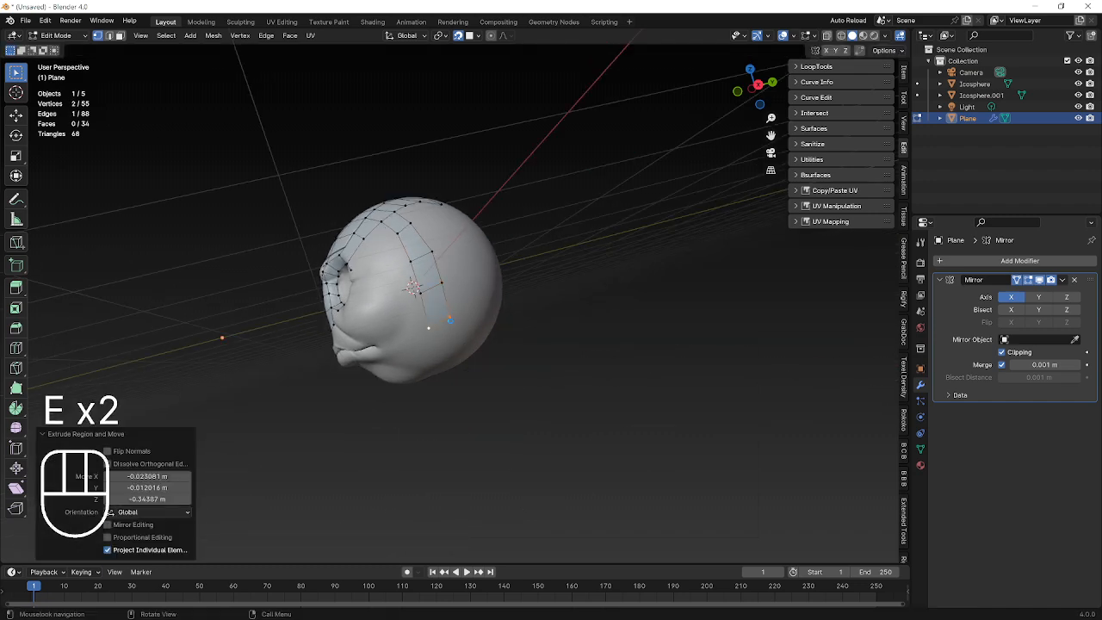
Step: Continue the strip with three more extruded faces down the lower side and onto the underside of the head
left_click(449, 319)
left_click(430, 327, "shift")
middle_click_drag(487, 394, 463, 311)
key("e")
left_click(459, 337)
key("e")
left_click(458, 368)
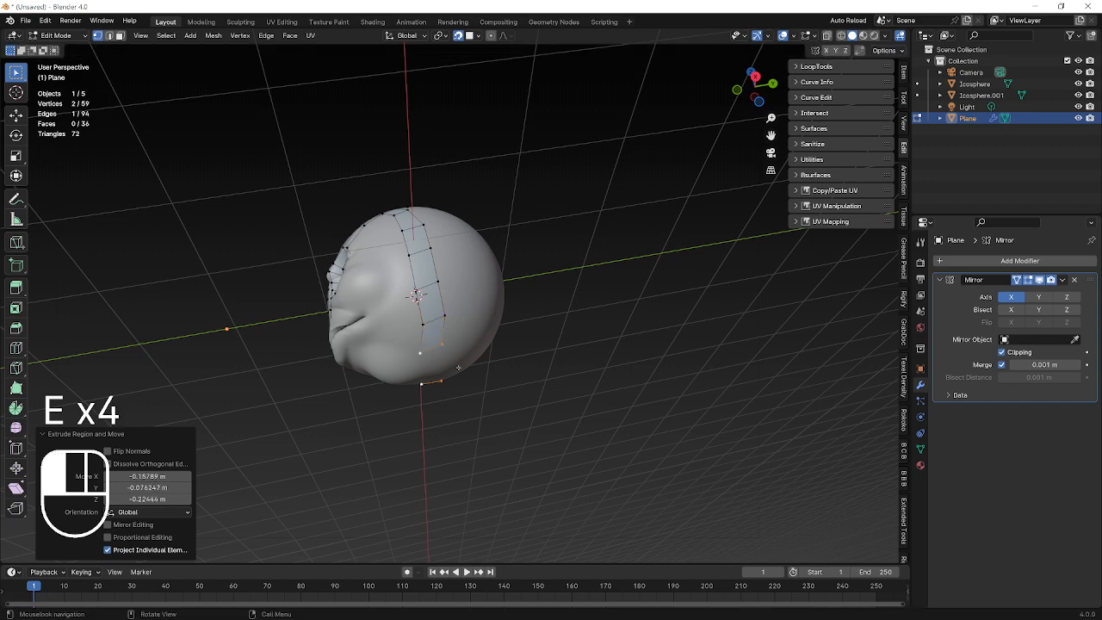
middle_click_drag(458, 368, 458, 336)
key("e")
left_click(455, 362)
Step: Reposition three vertices on the lower part of the side strip to even out its faces
left_click(445, 324)
key("g")
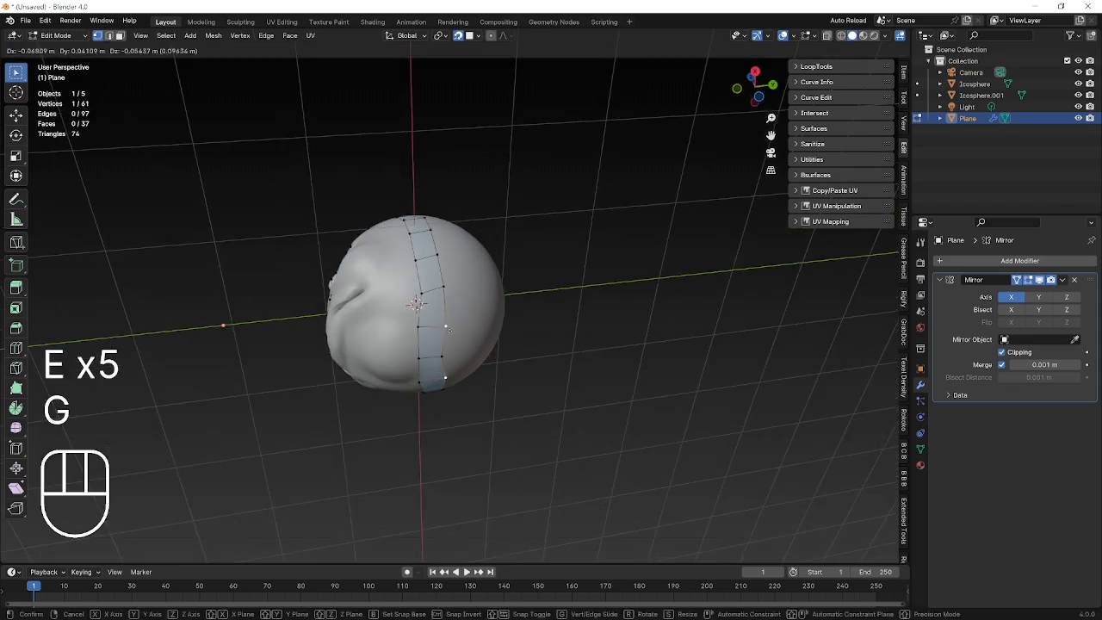
left_click(447, 329)
left_click(419, 328)
key("g")
left_click(422, 328)
left_click(443, 288)
key("g")
left_click(444, 292)
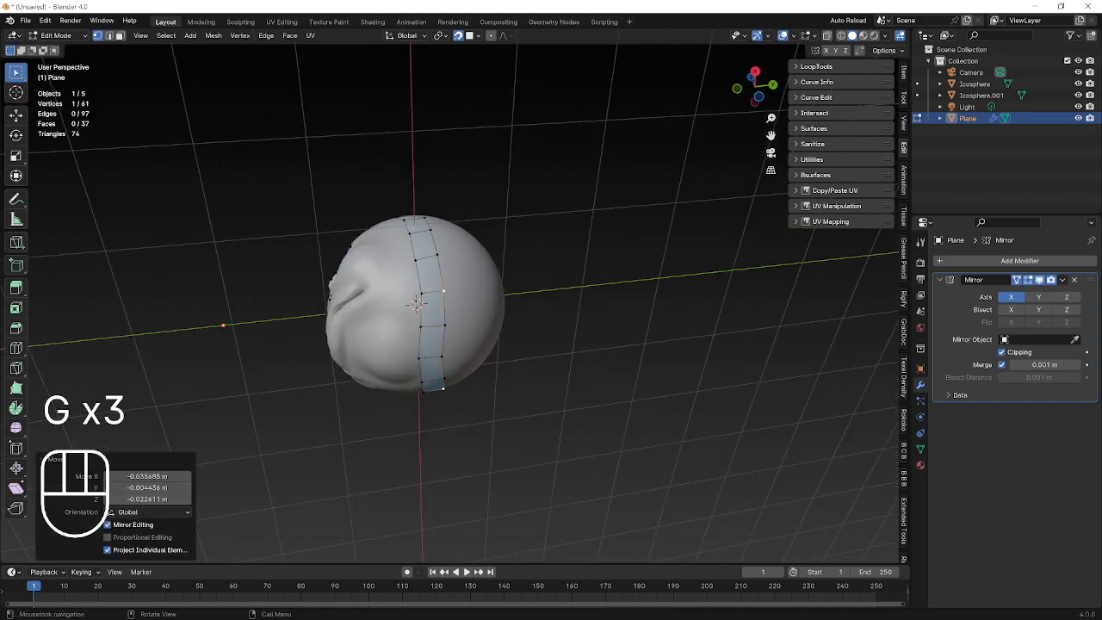
Step: Extrude the whole rear edge of the side strip toward the back of the head
left_click(444, 295, "shift")
left_click(445, 297)
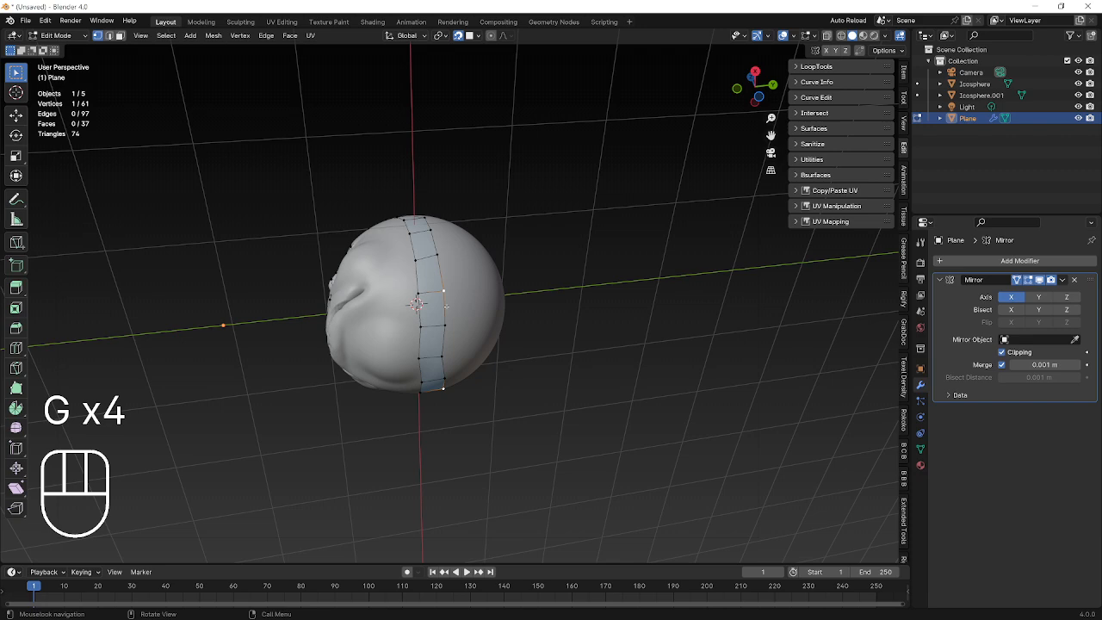
left_click(441, 356, "shift")
middle_click_drag(440, 360, 442, 384)
left_click(441, 324, "shift")
left_click(435, 292, "shift")
mouse_move(431, 287)
middle_mouse_down()
mouse_move(429, 312)
mouse_move(410, 279)
middle_mouse_up()
key("e")
left_click(491, 243)
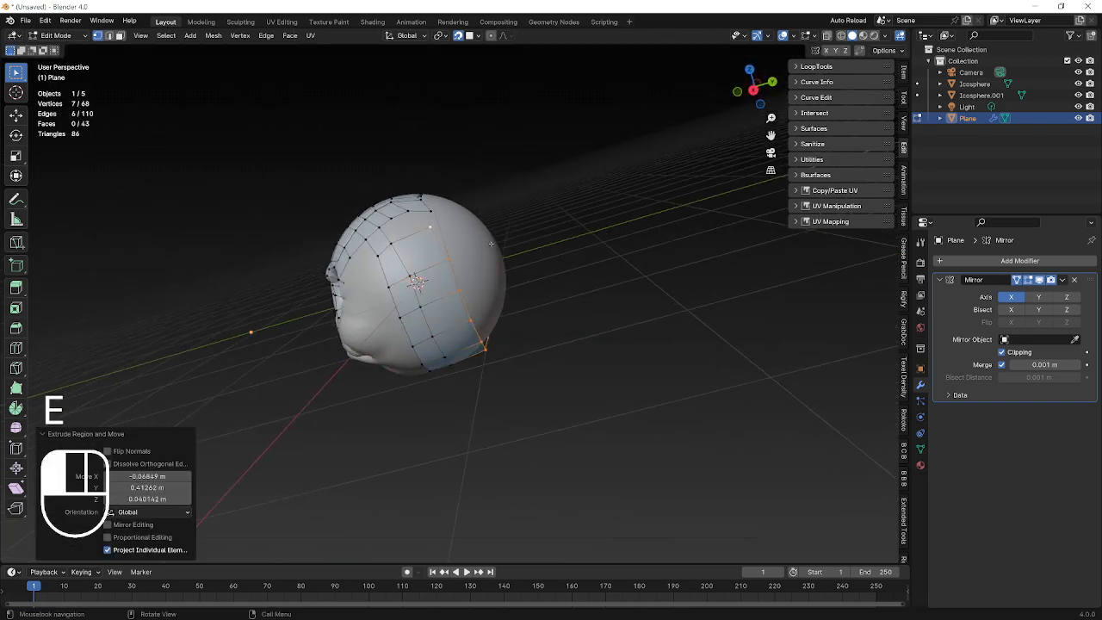
Step: Change the snapping target and edge-slide the extruded rear edge so it settles onto the head's surface
left_click(471, 37)
left_click(475, 202)
key("g")
key("g")
left_click(616, 208)
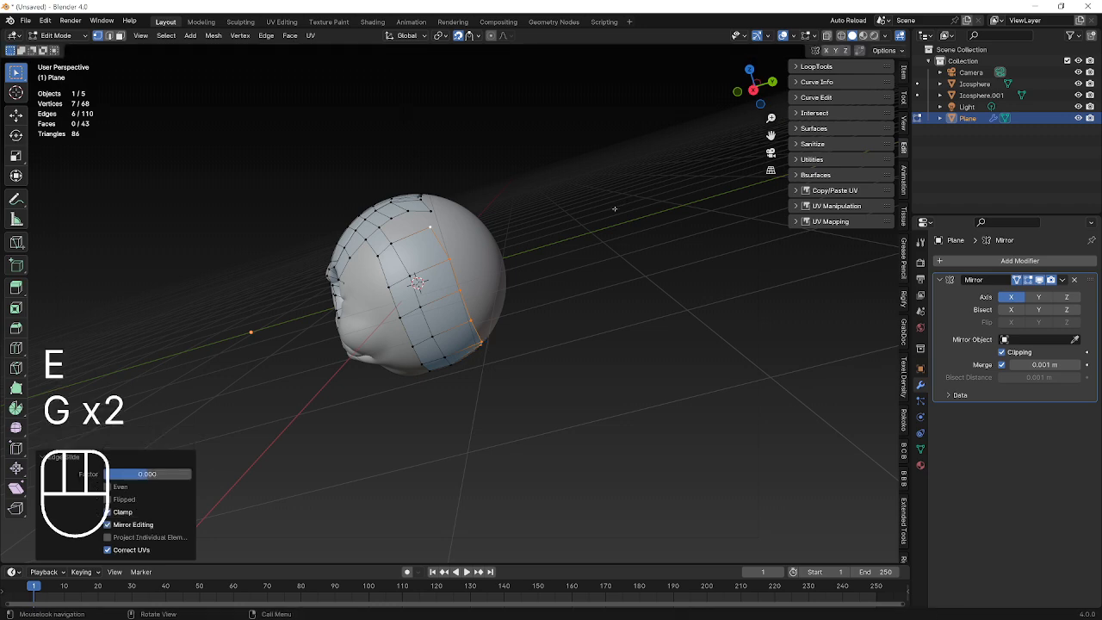
Step: Try to extrude and slide the rear edge loop further around the back of the head
middle_click_drag(603, 214, 517, 233)
key("e")
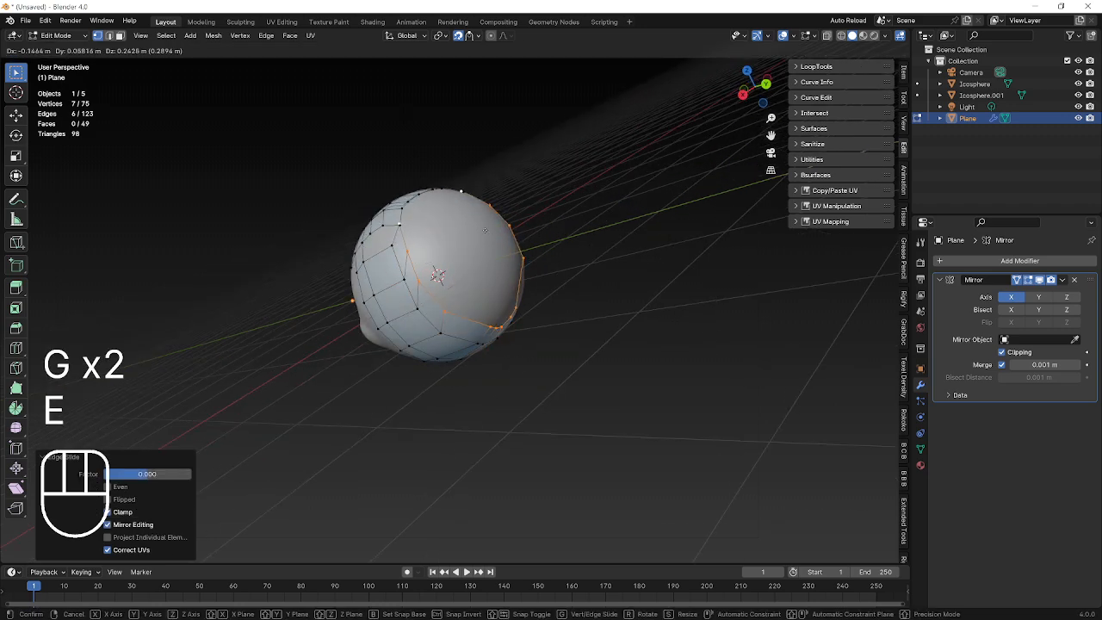
key("g")
key("g")
key("ctrl+z")
key("ctrl+z")
Step: Move one vertex of the lower rear edge away from the centre line to even its spacing
middle_click_drag(484, 230, 431, 300)
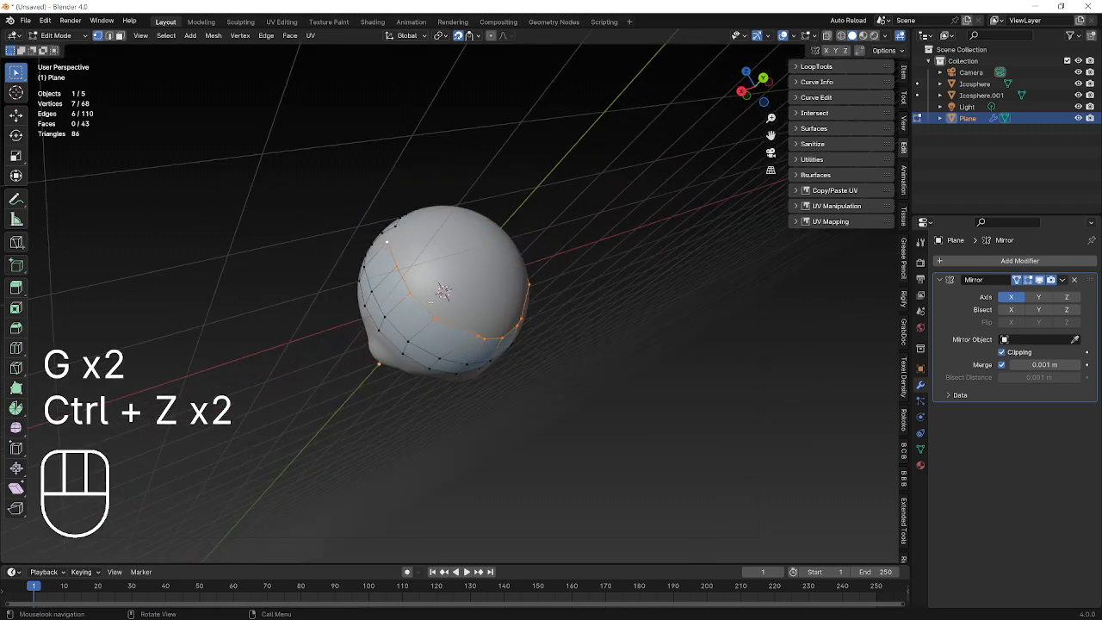
left_click(479, 334)
key("g")
left_click(460, 331)
Step: Try to extrude the lower rear edge near the centre line up the back of the head
left_click(485, 337, "shift")
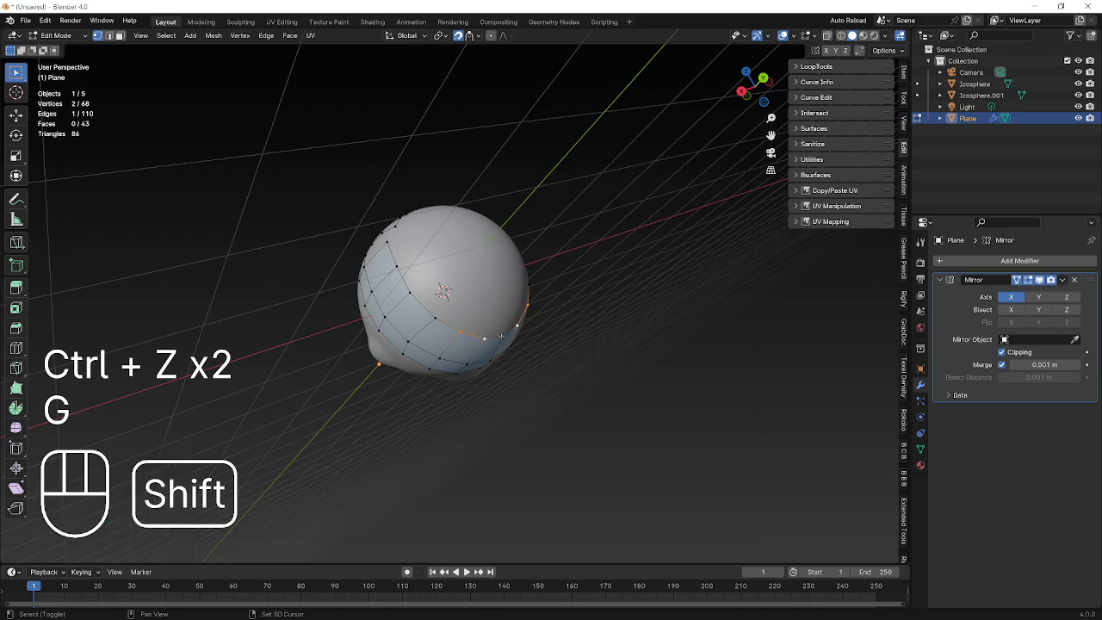
key("e")
left_click(516, 276)
key("ctrl+z")
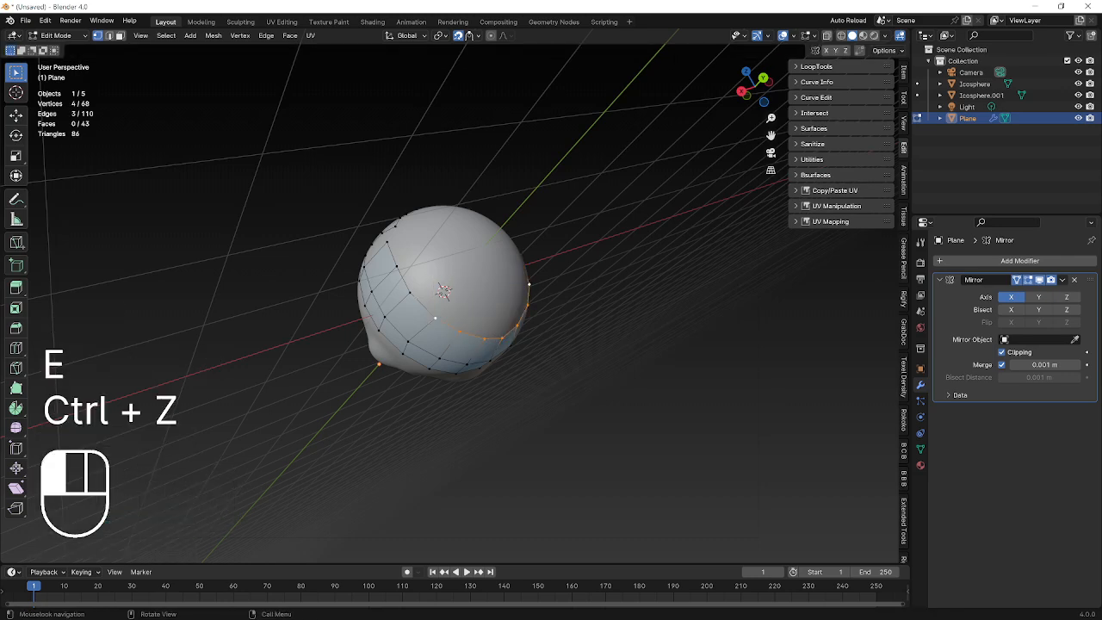
Step: Extrude two successive vertices up from the lower rear edge and fill a face between them and the side patch
key("e")
left_click(462, 282)
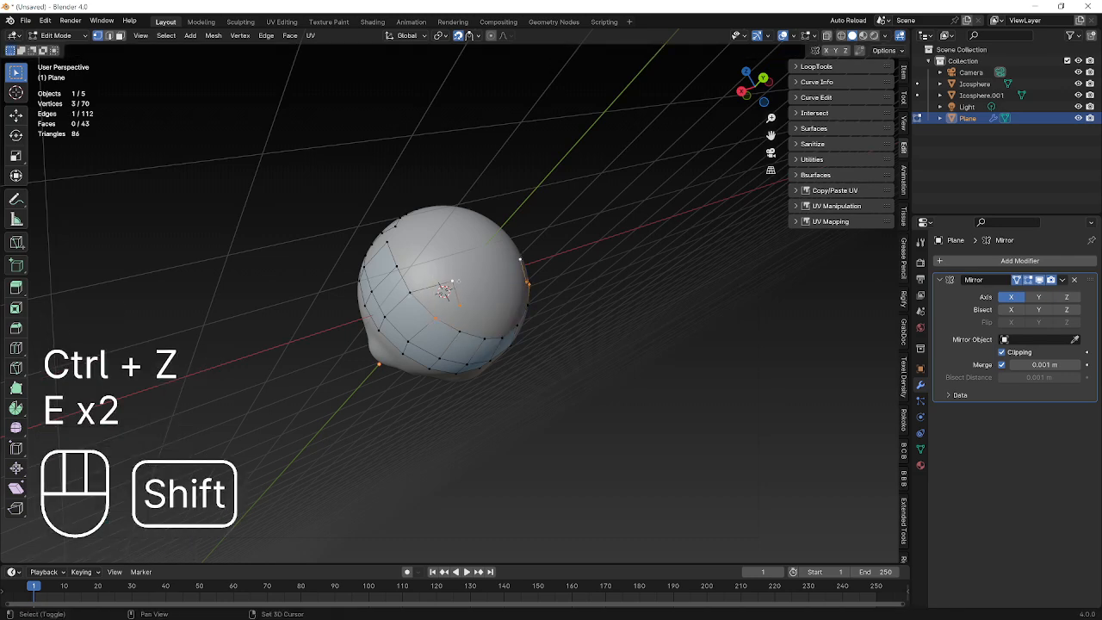
left_click(410, 292, "shift")
middle_click_drag(544, 294, 446, 311)
key("f")
Step: Fill the adjoining face along the lower rear edge and move its upper vertex toward the centre line
left_click(472, 343, "shift")
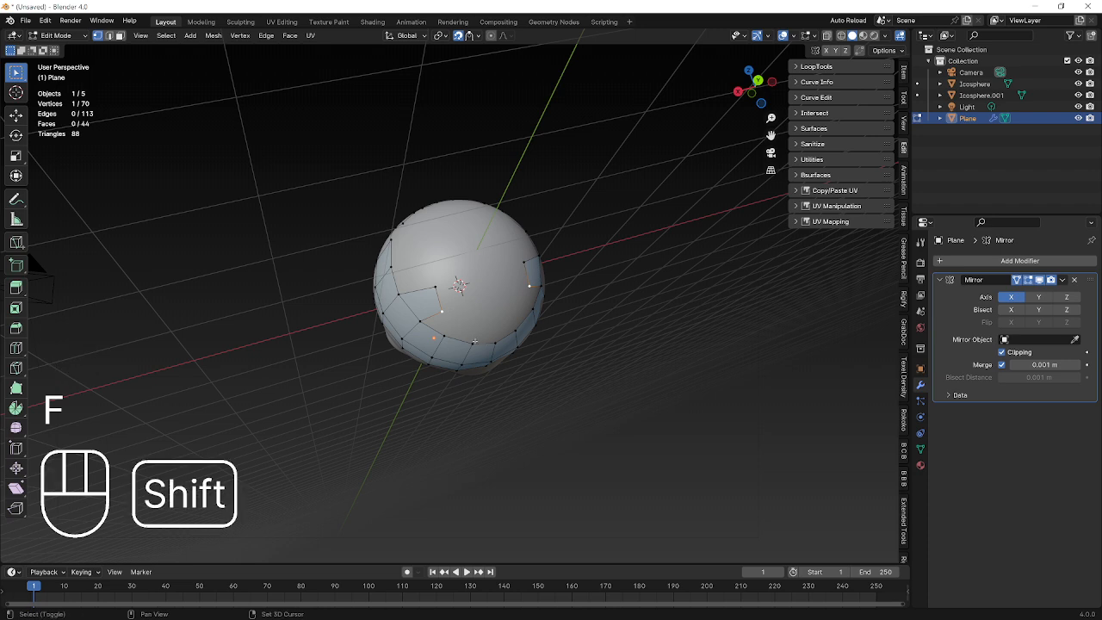
left_click(444, 336, "shift")
left_click(420, 322, "shift")
key("f")
left_click(441, 311)
key("g")
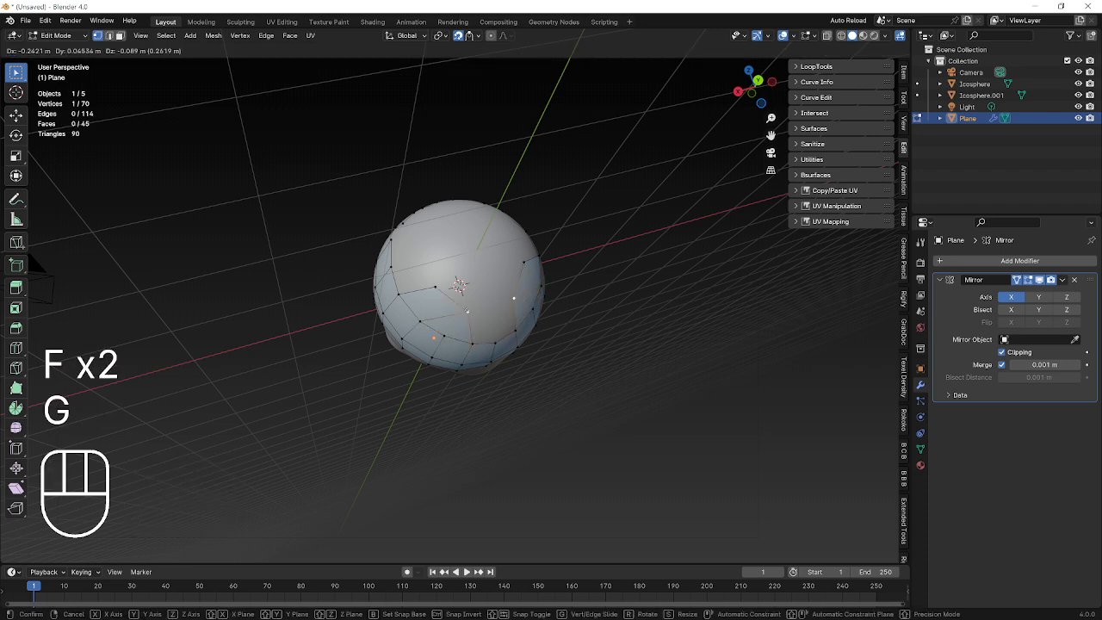
left_click(463, 313)
Step: Extrude that vertex to the centre line and fill the face down to the lower rear edge
key("e")
left_click(493, 310)
left_click(488, 335, "shift")
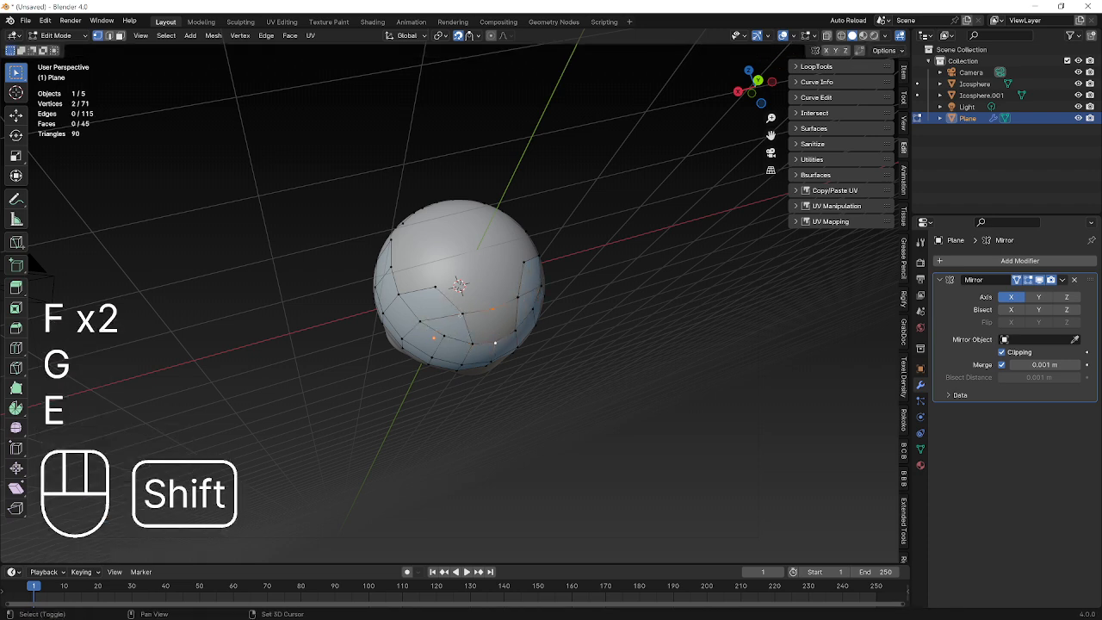
key("f")
Step: Move the next vertex up inward, extrude it to the centre line, and fill the face below the new edge
left_click(492, 310)
left_click(435, 288)
key("g")
left_click(445, 283)
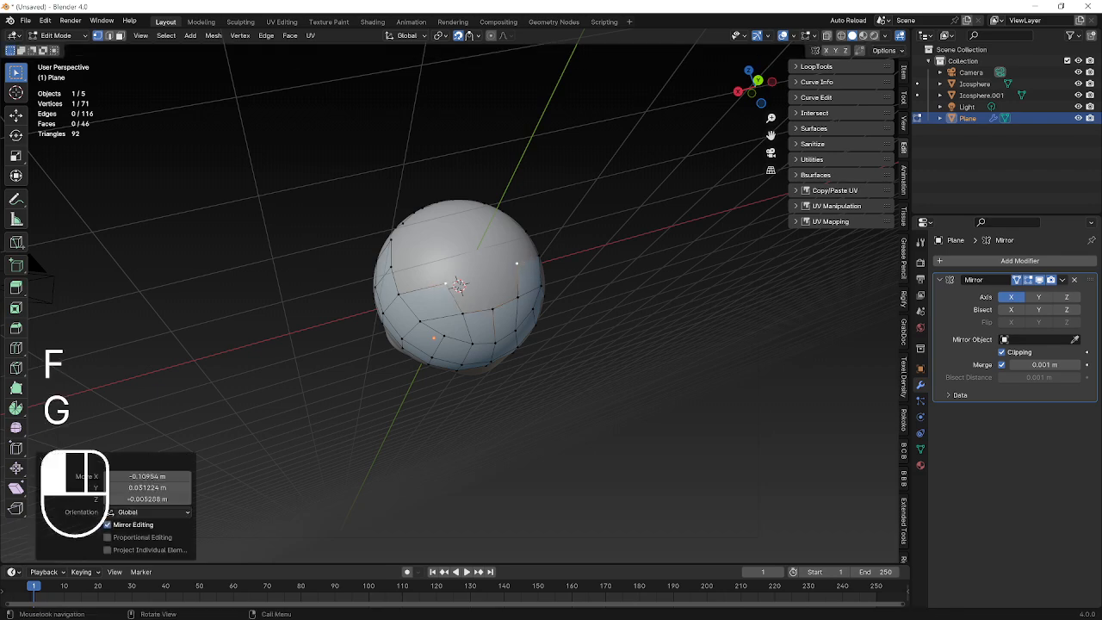
key("e")
left_click(487, 276)
left_click(492, 308, "shift")
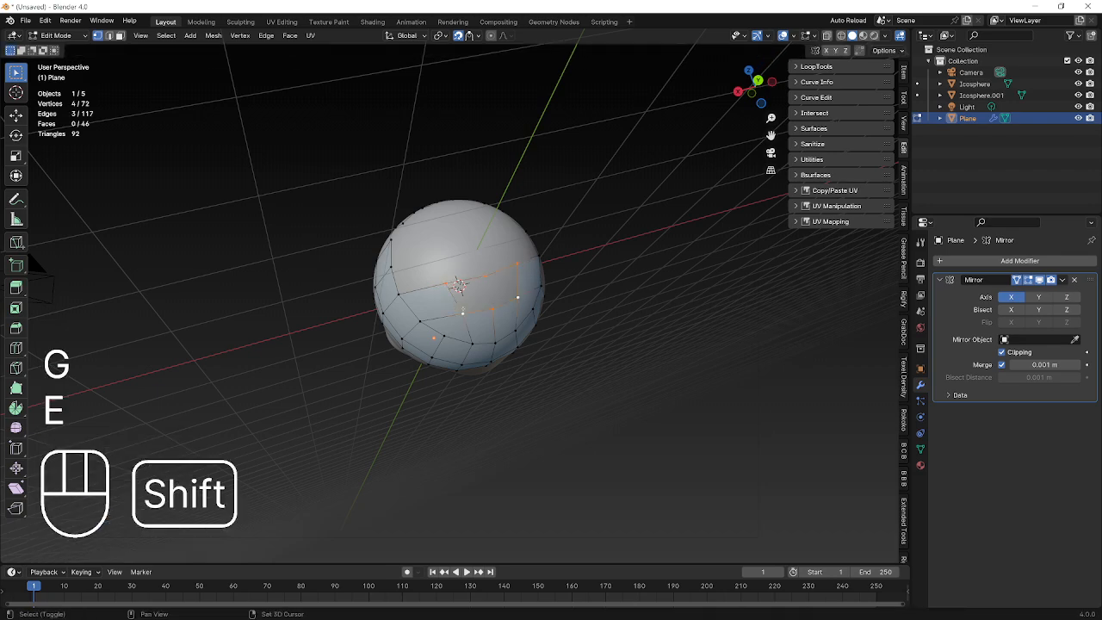
key("f")
Step: Extrude the top centre edge of the rear patch upward twice and adjust the position of the new end edge
left_click(487, 276)
middle_click_drag(488, 277, 488, 302)
left_click(518, 275, "shift")
key("e")
left_click(510, 240)
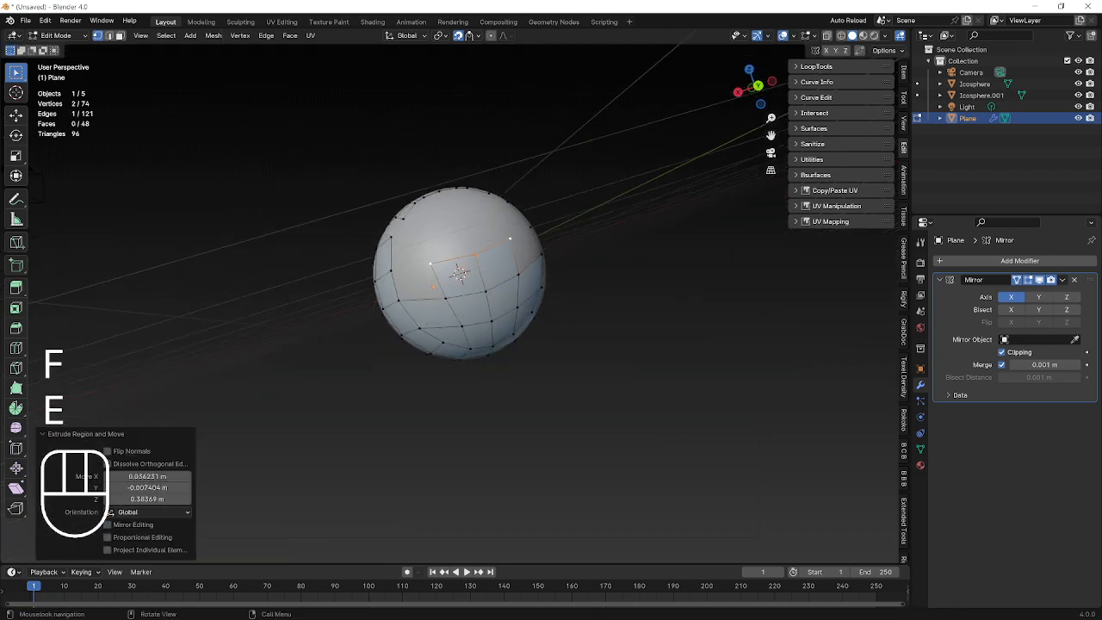
key("e")
left_click(497, 214)
middle_click_drag(496, 214, 499, 235)
key("g")
left_click(495, 213)
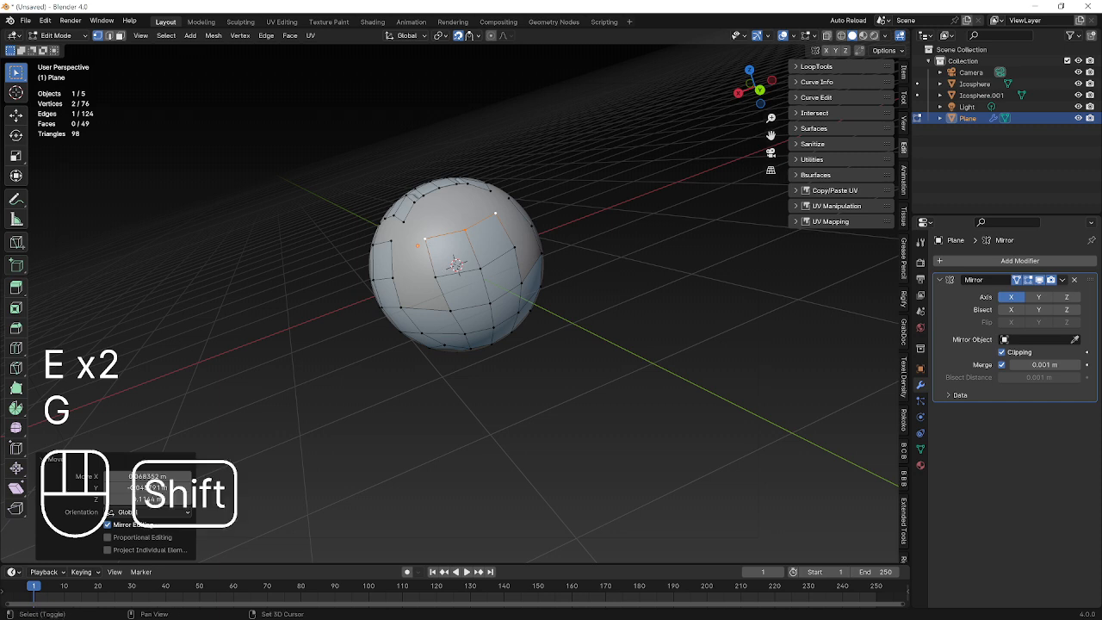
Step: Fill the two faces joining the extruded rear strip to the neighbouring side patch
left_click(391, 241, "shift")
key("f")
left_click(436, 277)
left_click(393, 277, "shift")
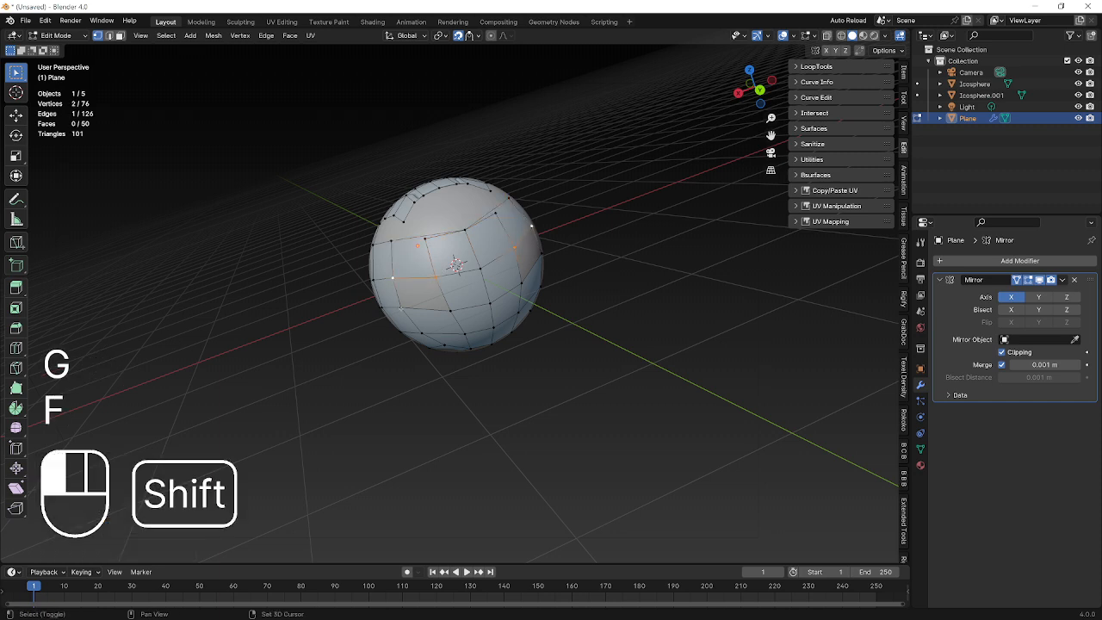
key("f")
Step: Move the strip's outer corner vertex inward toward the centre line
left_click(424, 239)
key("g")
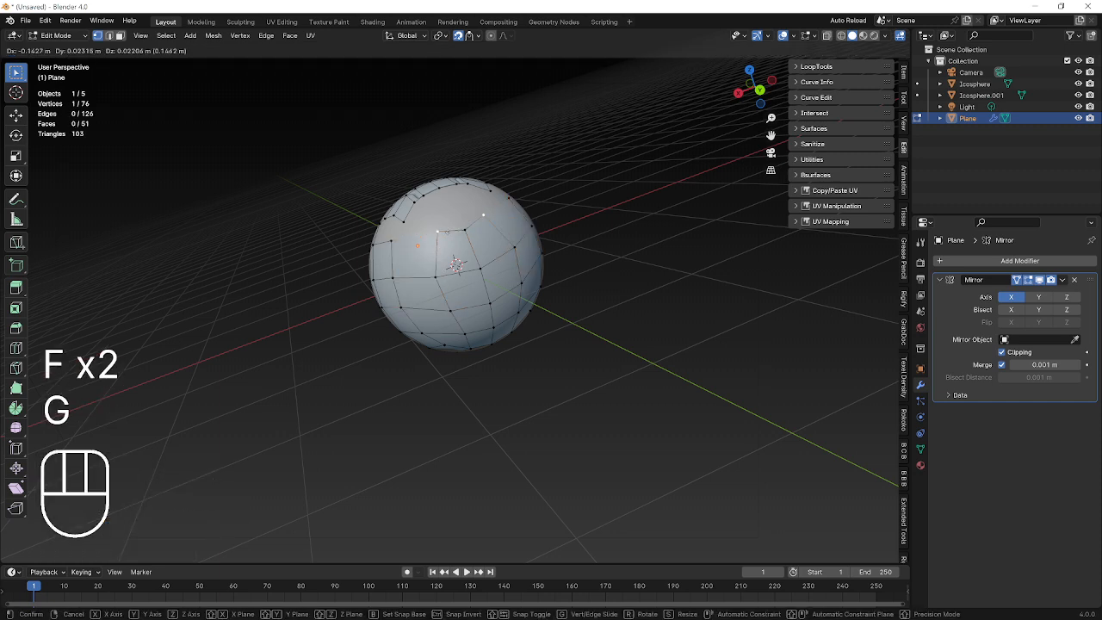
left_click(435, 232)
left_click(465, 230)
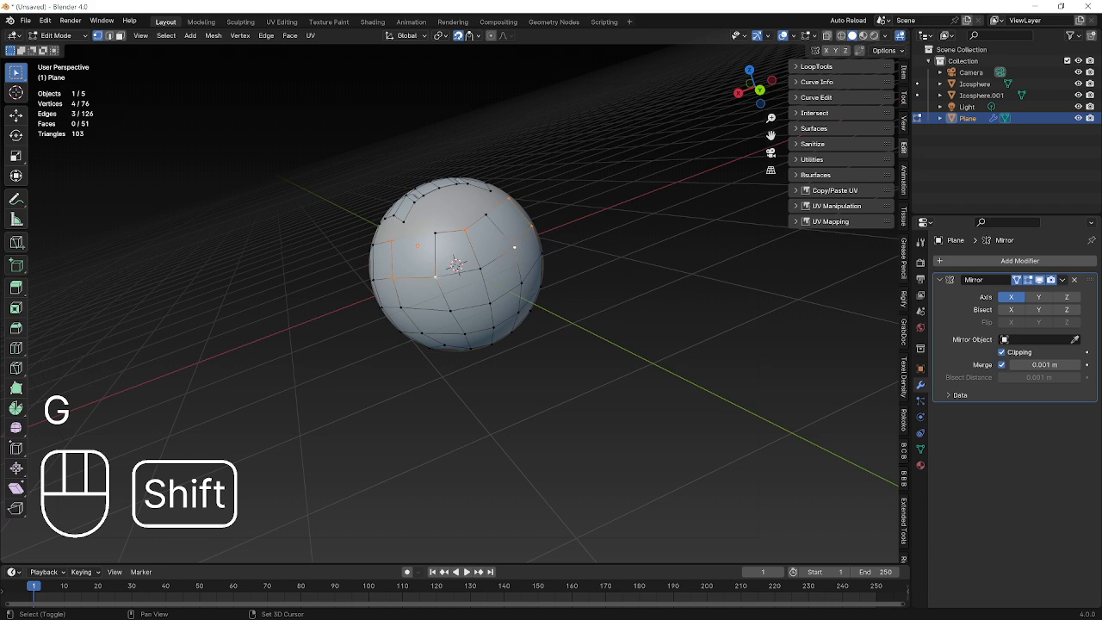
left_click(436, 234)
Step: Delete the five-sided face beside the rear strip, refill the gap with a quad, and reposition its upper corner vertex
middle_click_drag(441, 245, 483, 354)
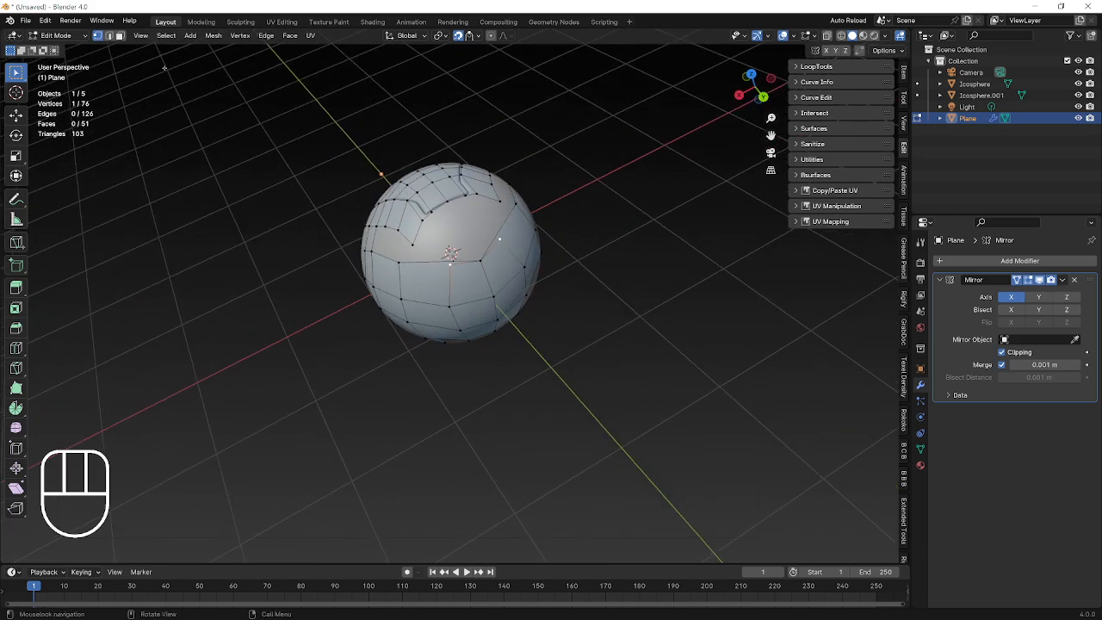
left_click(417, 279)
key("x")
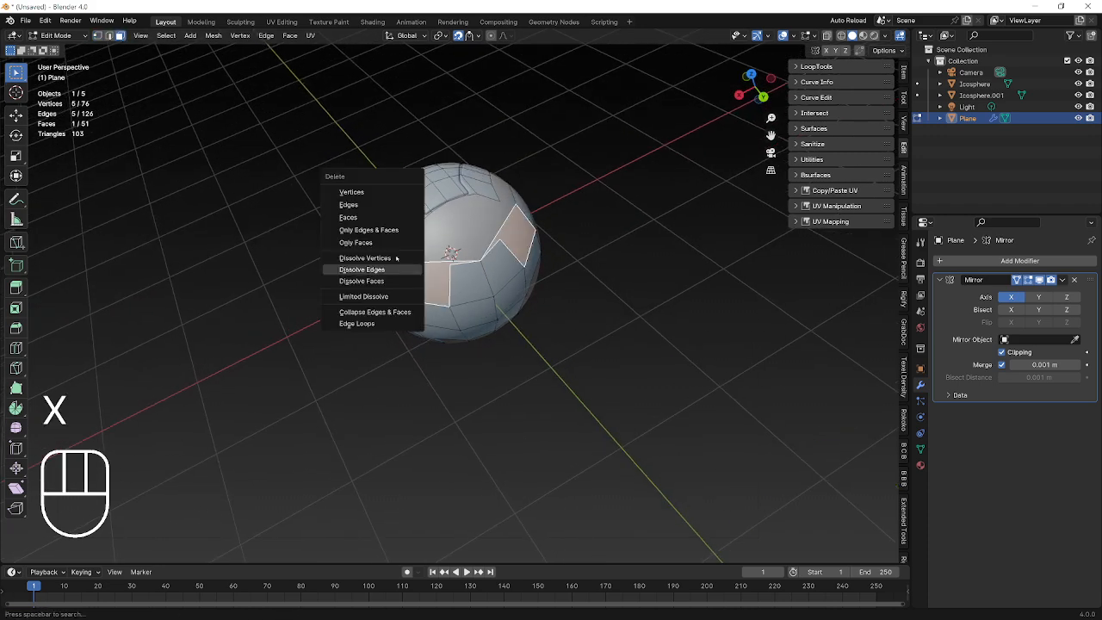
left_click(370, 218)
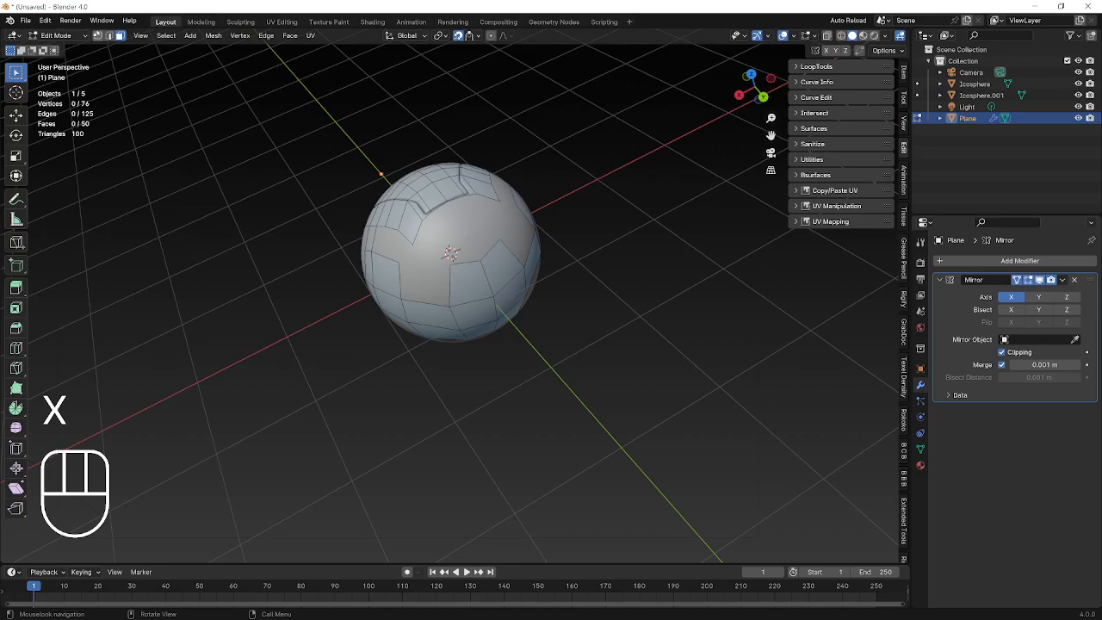
left_click(465, 269)
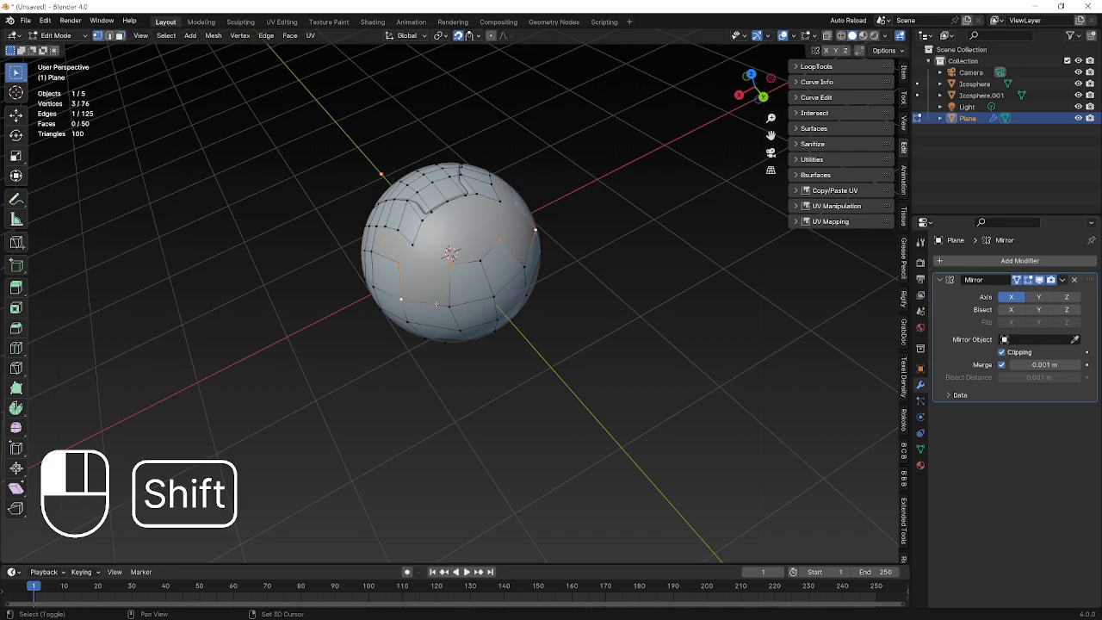
left_click(442, 305, "shift")
key("f")
left_click(449, 268)
key("g")
left_click(438, 272)
Step: Fill the gap between the rear strip and the crown patch with a face, and cut an edge loop across it
left_click(467, 265)
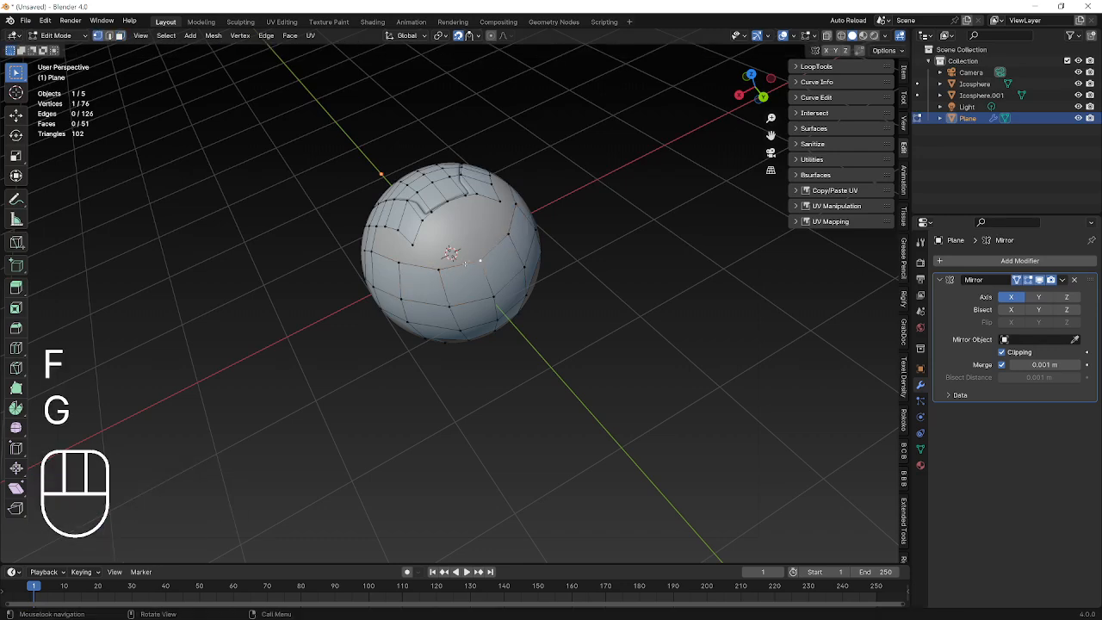
left_click(504, 237, "shift")
middle_click_drag(499, 241, 498, 263)
scroll(486, 272, "down", 1)
left_click(443, 298, "shift")
key("f")
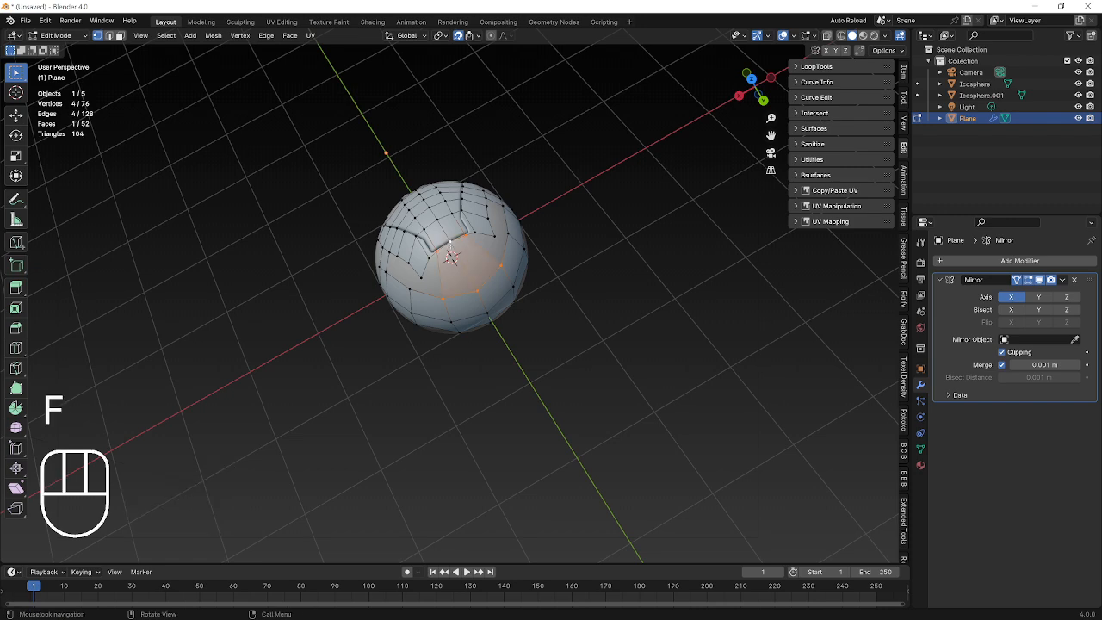
scroll(451, 257, "up", 3)
key("ctrl+r")
left_click(448, 228)
Step: Fill the adjoining face beside the crown crease's corner and move its outer vertex inward
left_click(433, 251)
left_click(401, 253, "shift")
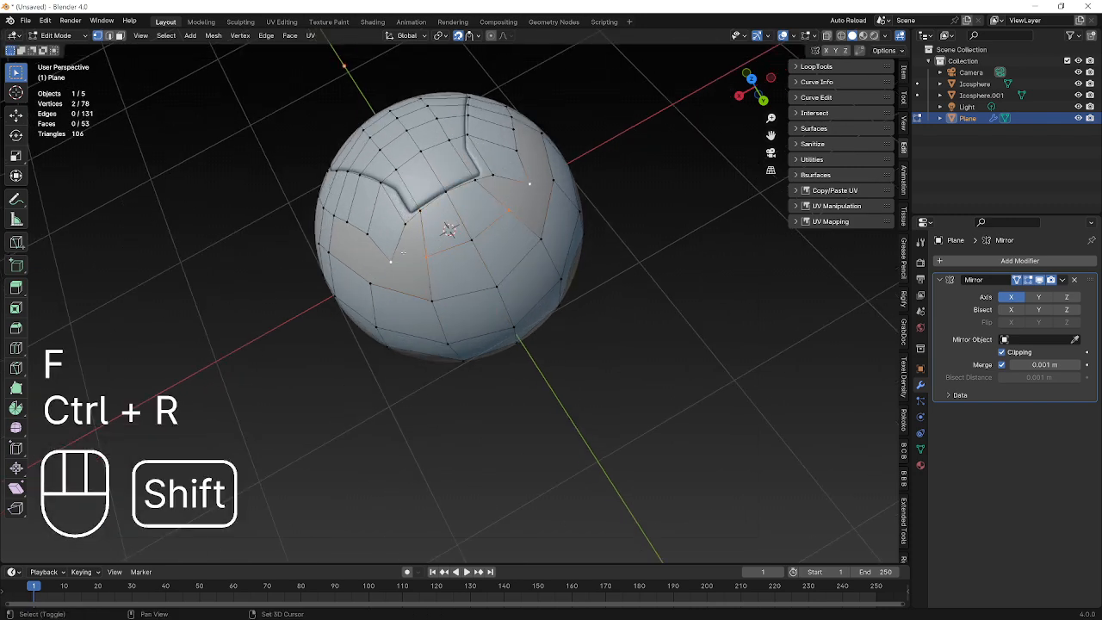
left_click(418, 213, "shift")
key("f")
left_click(393, 261)
key("g")
left_click(400, 253)
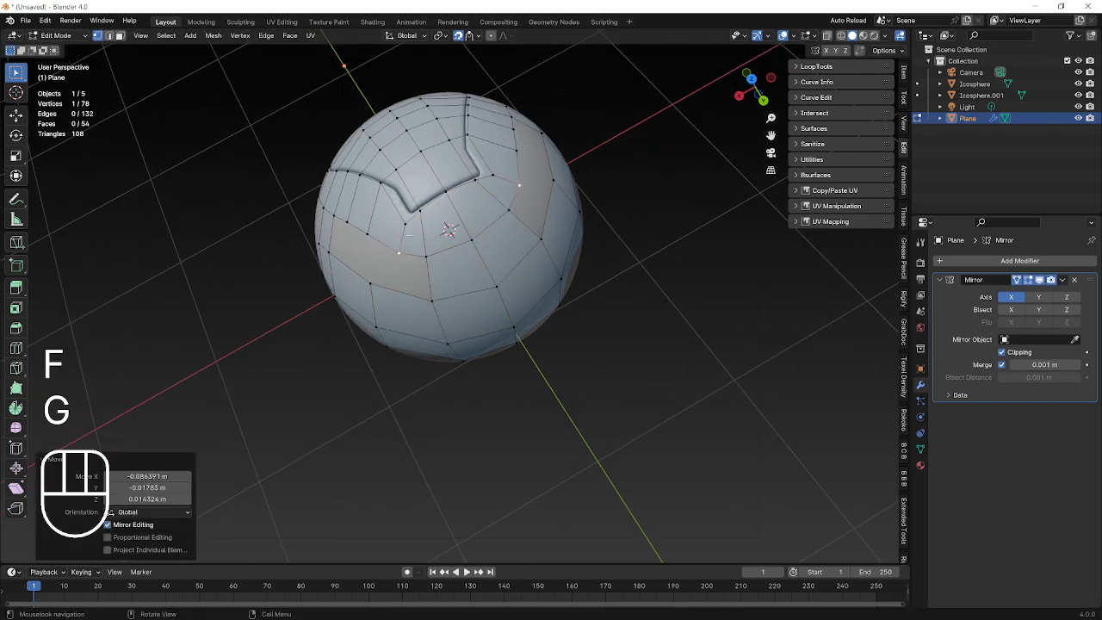
Step: Fill the quad below that face and adjust a vertex along the remaining side gap
left_click(370, 279, "shift")
left_click(430, 299, "shift")
left_click(426, 258, "shift")
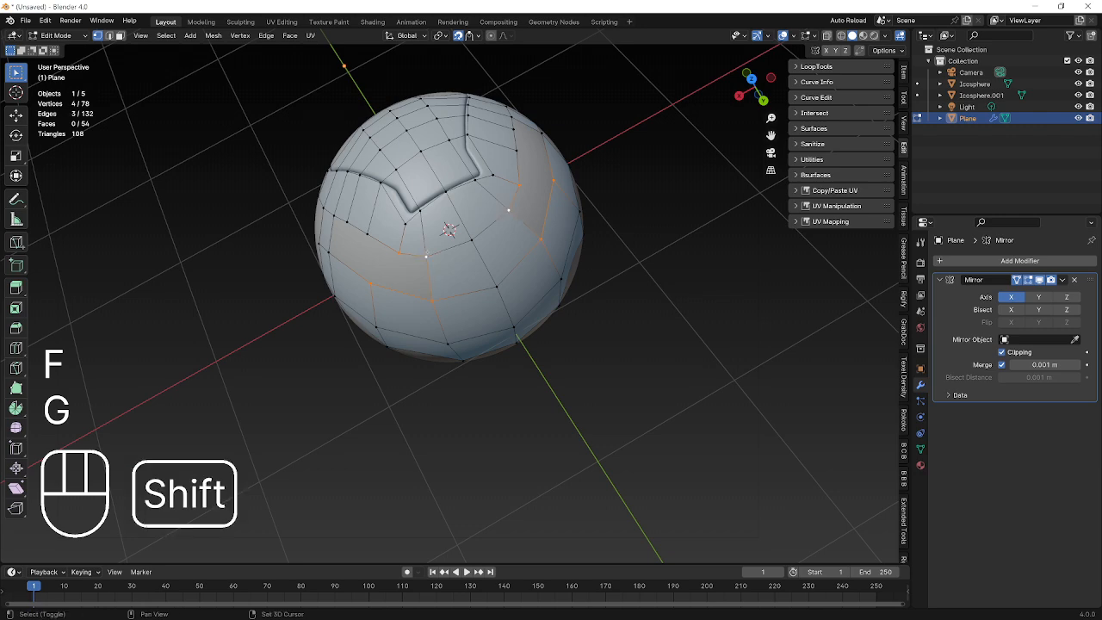
key("f")
middle_click_drag(422, 268, 492, 271)
left_click(433, 282)
key("g")
left_click(447, 282)
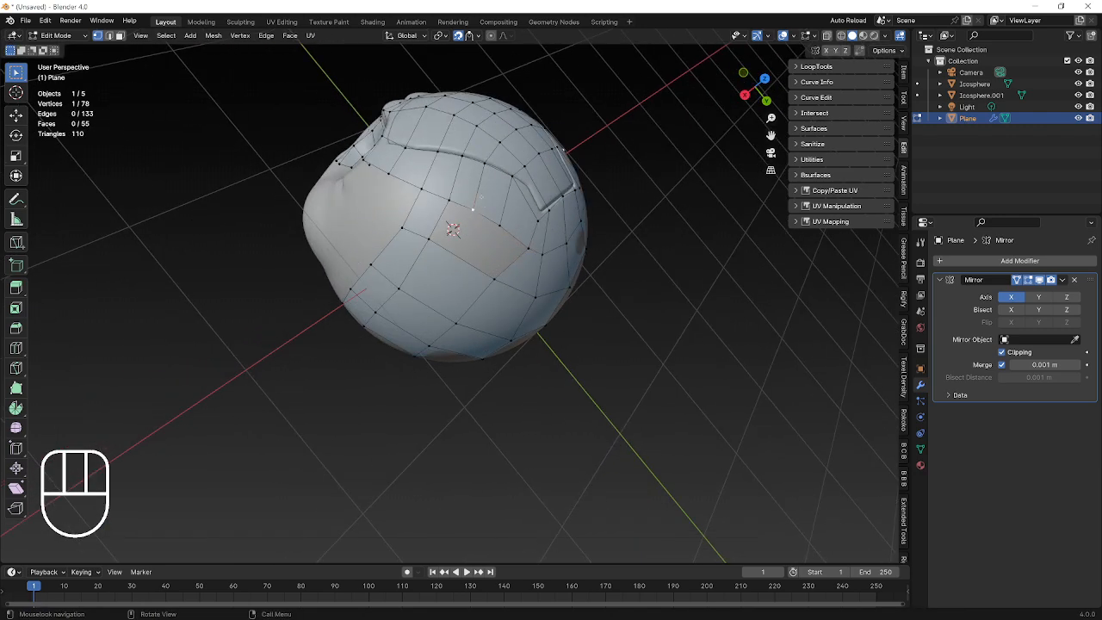
Step: Extrude the edge below the side crease down into the gap and fill the faces next to it
left_click(564, 149, "ctrl")
middle_click_drag(564, 149, 473, 248)
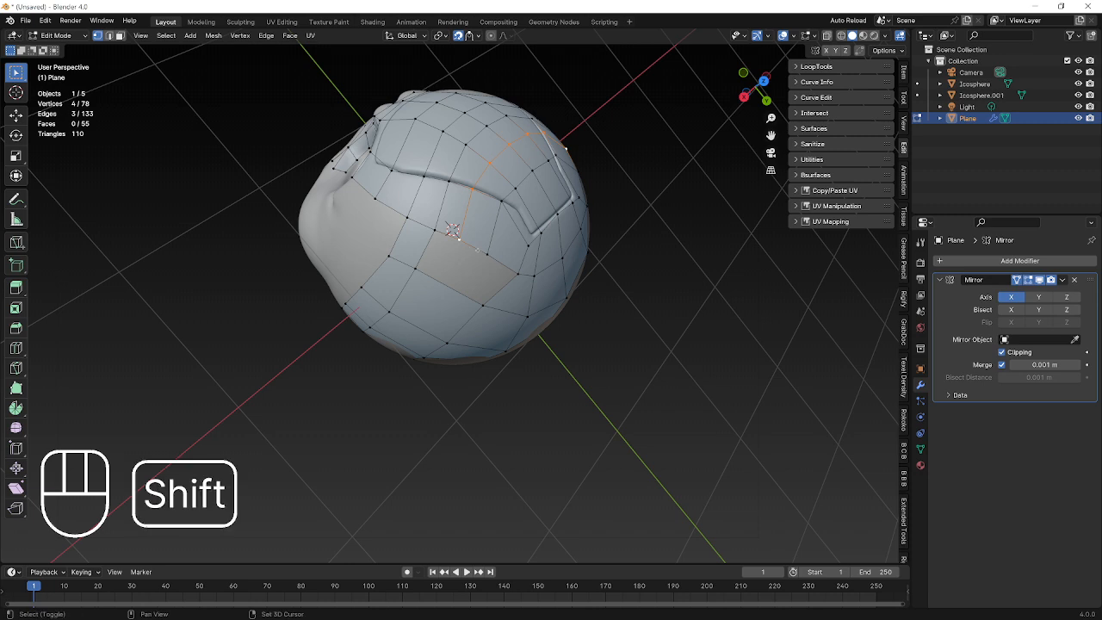
left_click(565, 149, "shift")
left_click(535, 135, "shift")
key("e")
left_click(447, 258)
left_click(439, 262, "shift")
key("f")
left_click(449, 259)
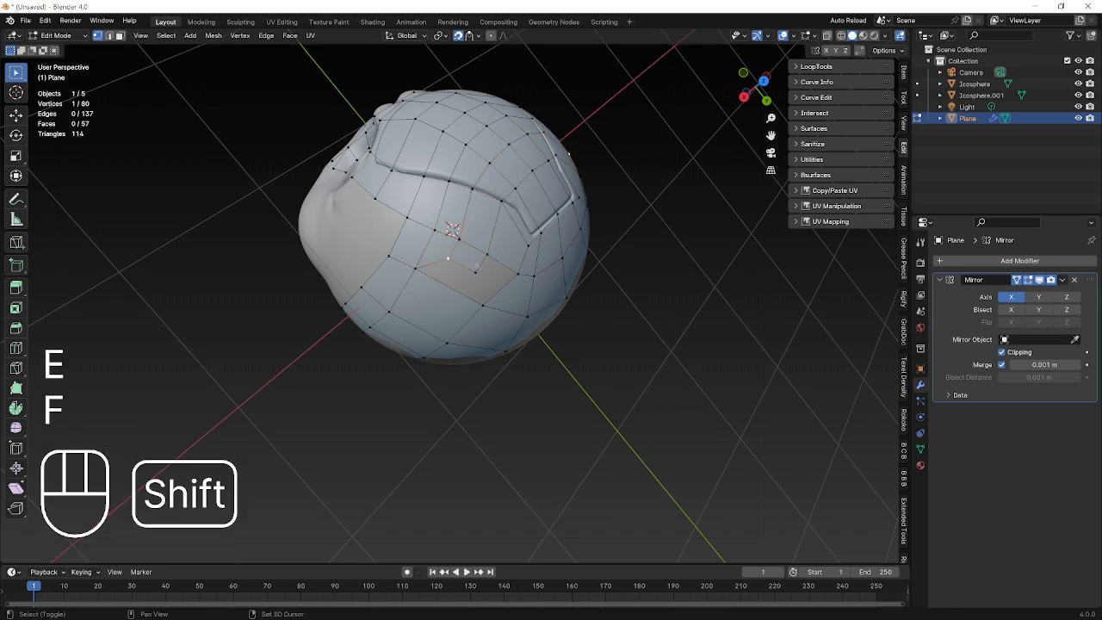
key("f")
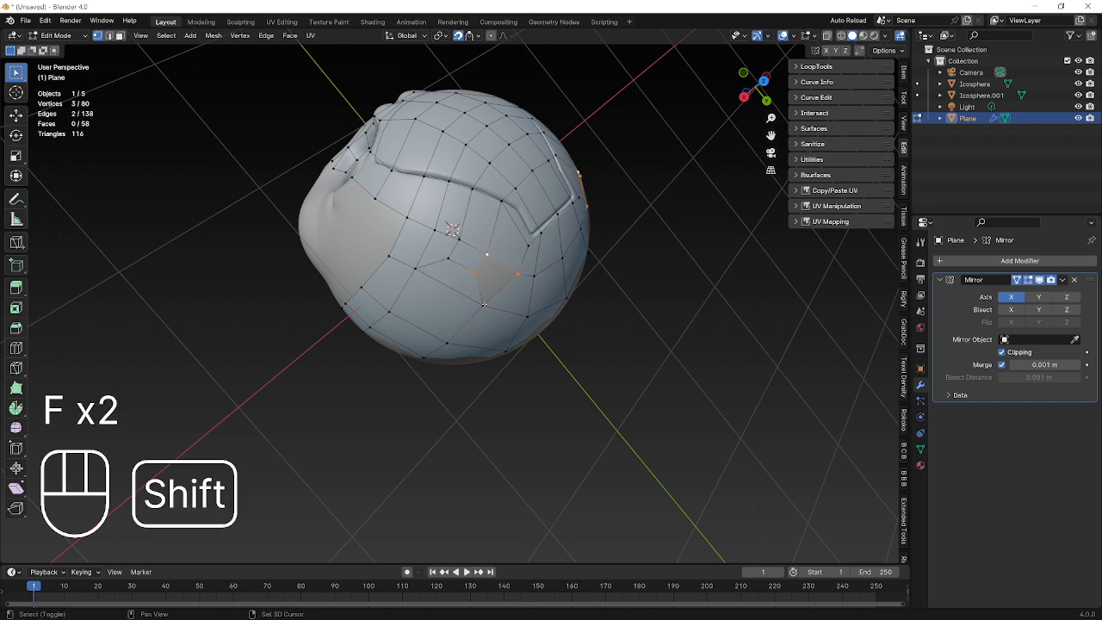
Step: Fill the last opening in the side gap and even out the two new inner vertices
left_click(484, 302, "shift")
key("f")
left_click(475, 274)
key("g")
left_click(475, 277)
left_click(447, 257)
key("g")
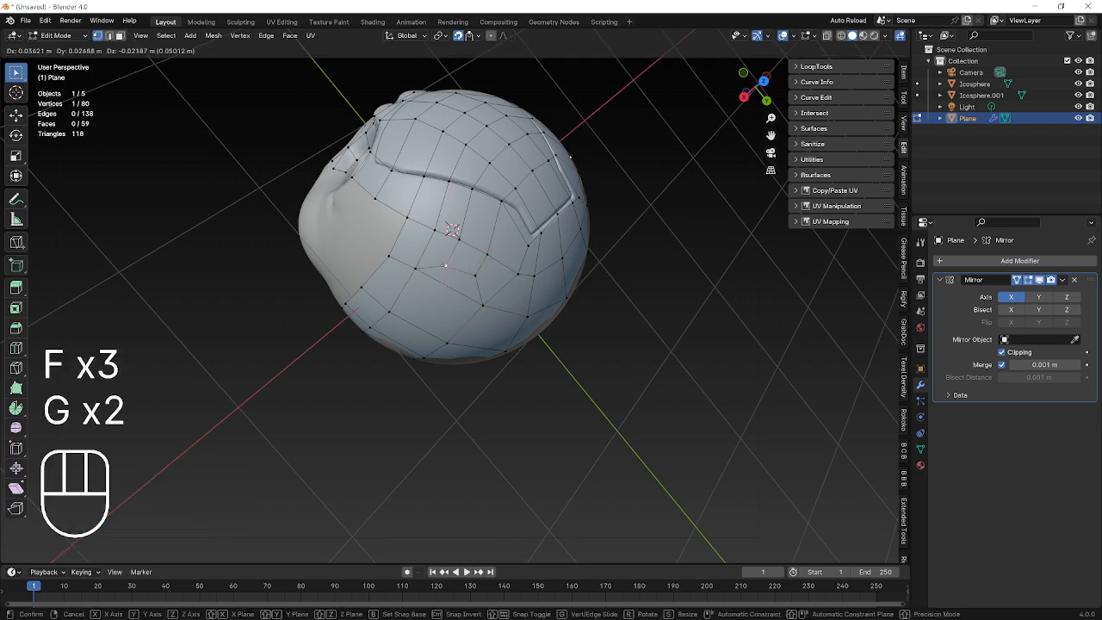
left_click(448, 263)
left_click(475, 276)
key("g")
left_click(474, 280)
Step: Extrude a vertex from the side patch toward the face and fill the quad up to the temple edge
middle_click_drag(415, 298, 461, 263)
key("e")
left_click(461, 263)
left_click(489, 239, "shift")
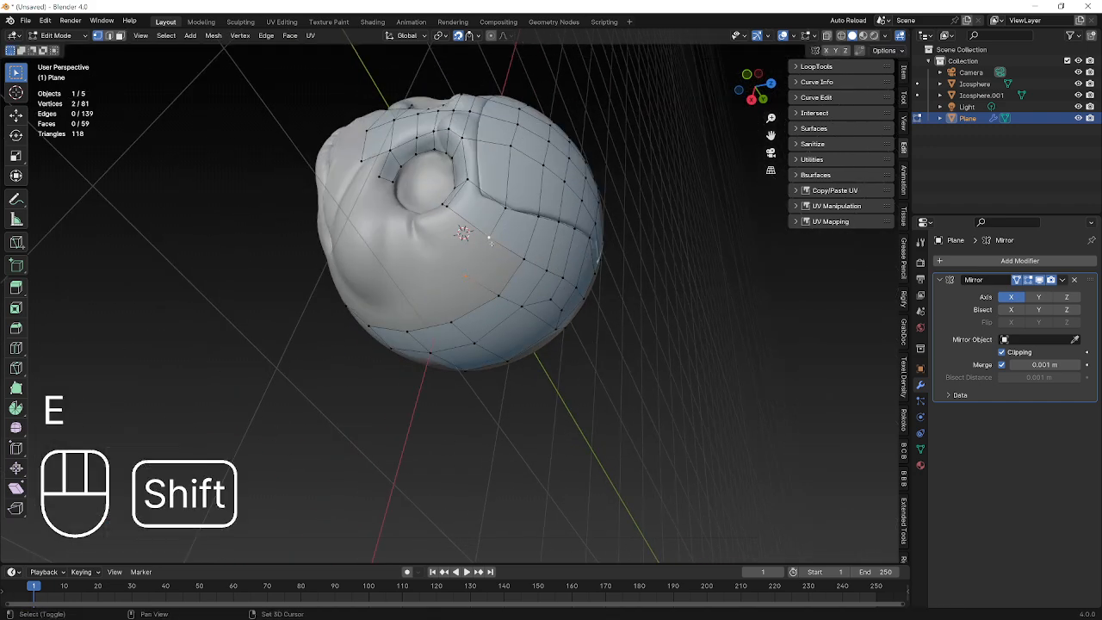
key("f")
Step: Extrude the new vertex toward the eye socket, fill the quad up to the socket rim, and adjust the outer vertex
key("e")
left_click(466, 274)
left_click(446, 205, "shift")
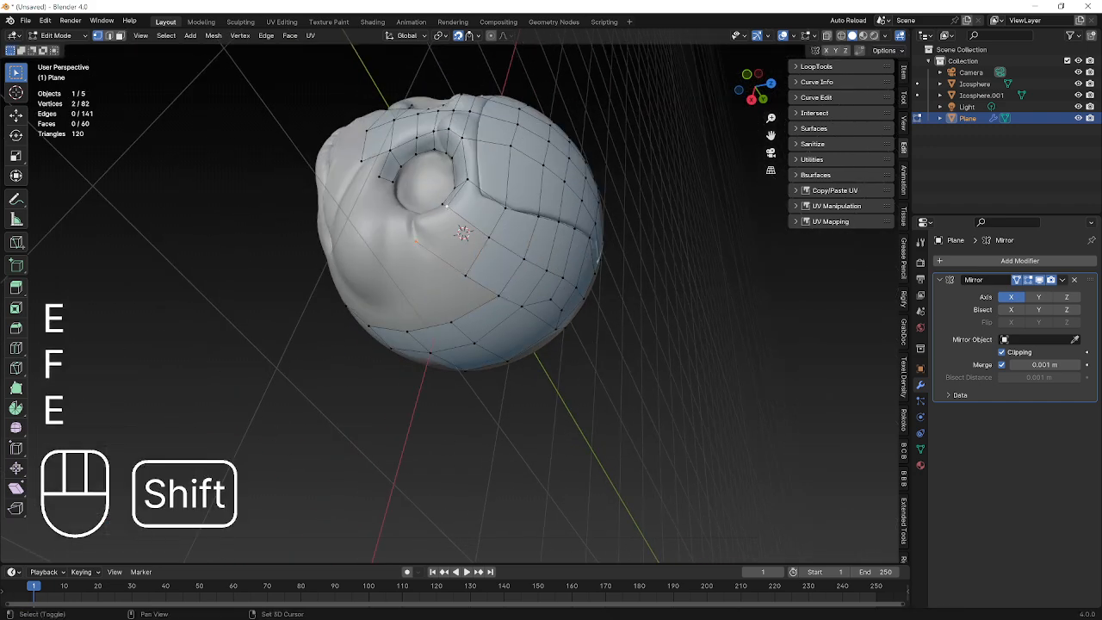
left_click(468, 274, "shift")
key("f")
left_click(466, 274)
key("g")
left_click(472, 279)
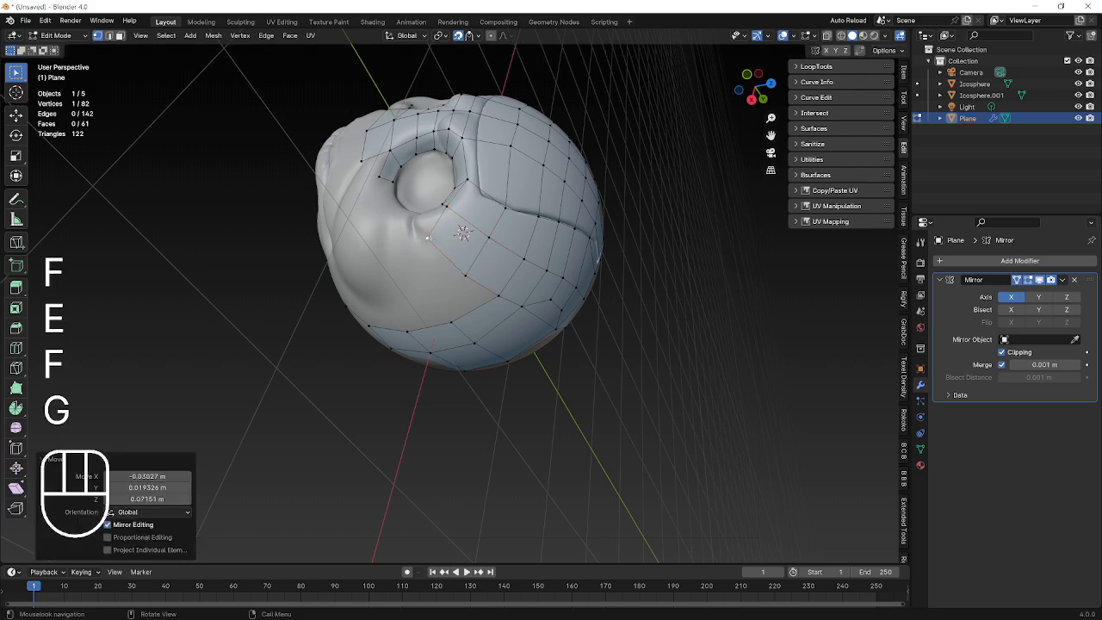
Step: Reposition the cheek vertex beside the eye socket, extrude a vertex along the lower rim, and fill the face between them
middle_click_drag(473, 279, 508, 314)
left_click(511, 313)
key("g")
left_click(510, 315)
key("e")
left_click(497, 300)
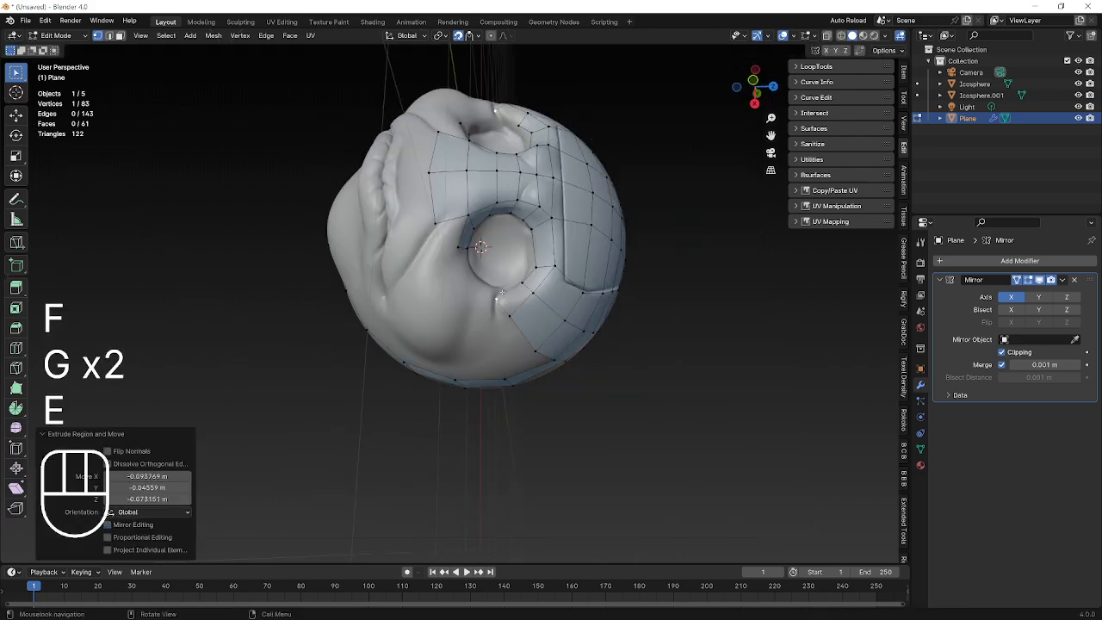
left_click(522, 283, "shift")
key("f")
Step: Adjust the outer cheek vertex, extrude the end edge along the lower eye socket, and reposition its outer vertex
left_click(508, 313)
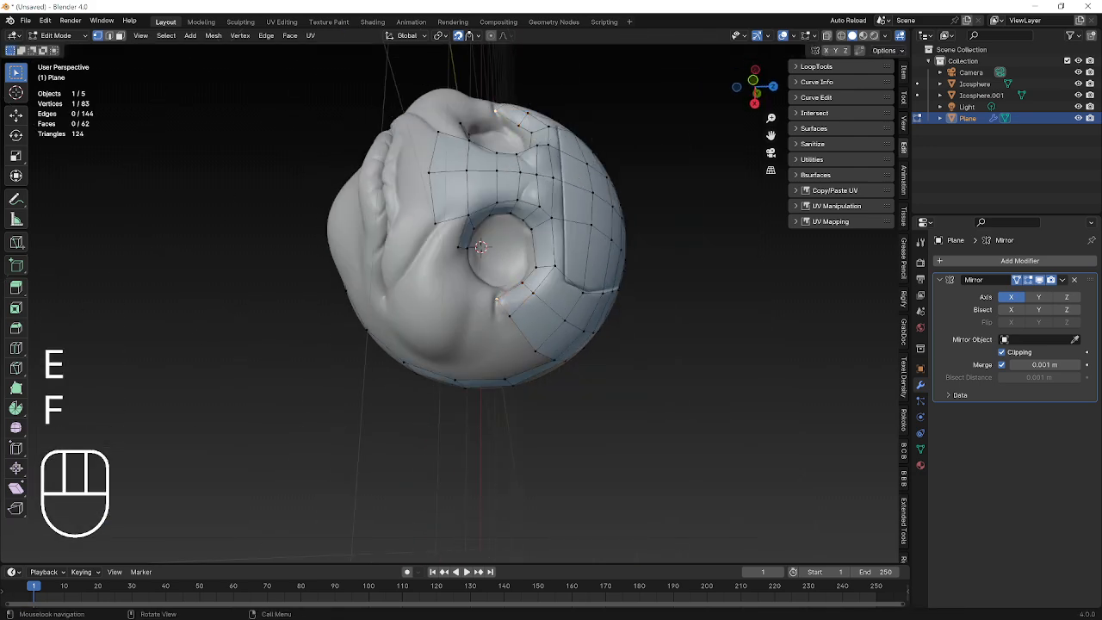
key("g")
key("g")
left_click(506, 316)
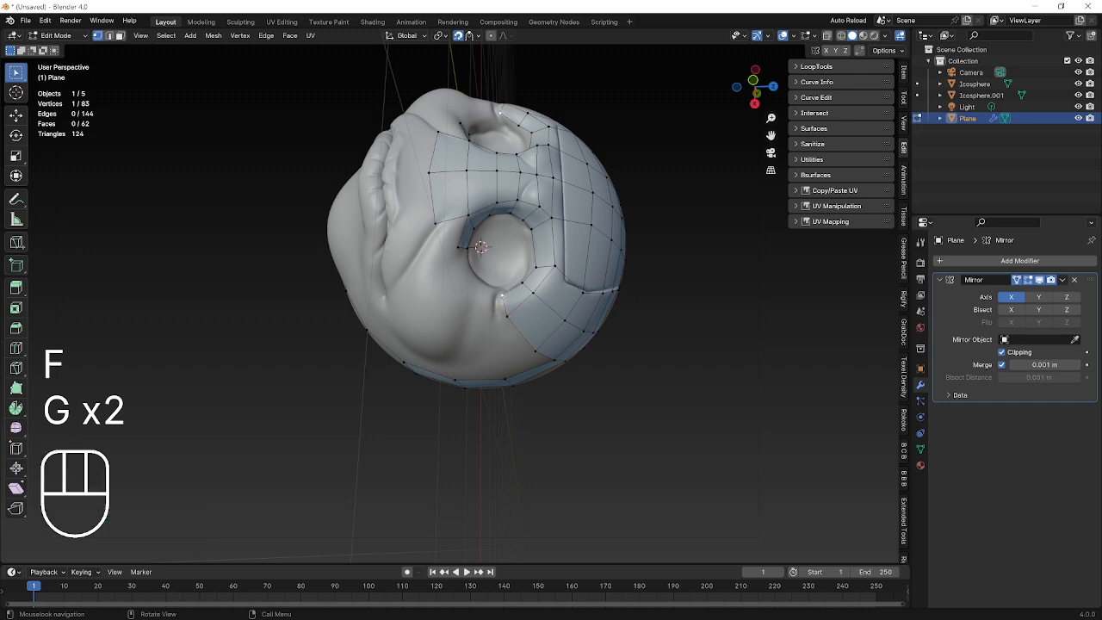
key("e")
left_click(482, 307)
left_click(482, 306)
key("g")
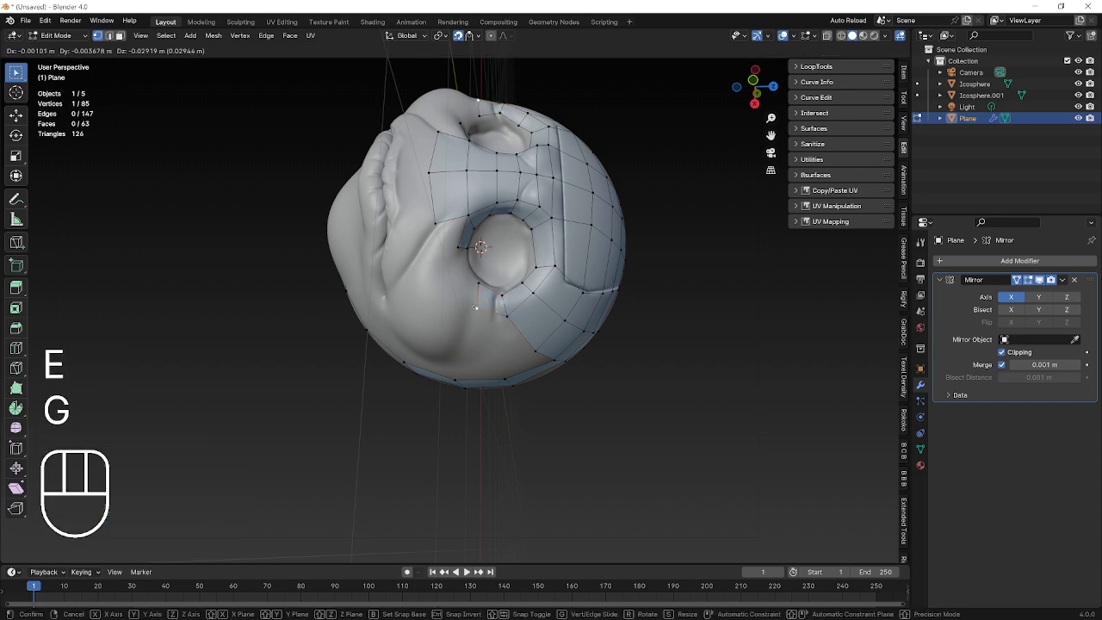
left_click(474, 308)
Step: Extrude the end edge further around the lower eye socket and move its inner vertex onto the socket rim
left_click(479, 284, "shift")
key("e")
left_click(448, 269)
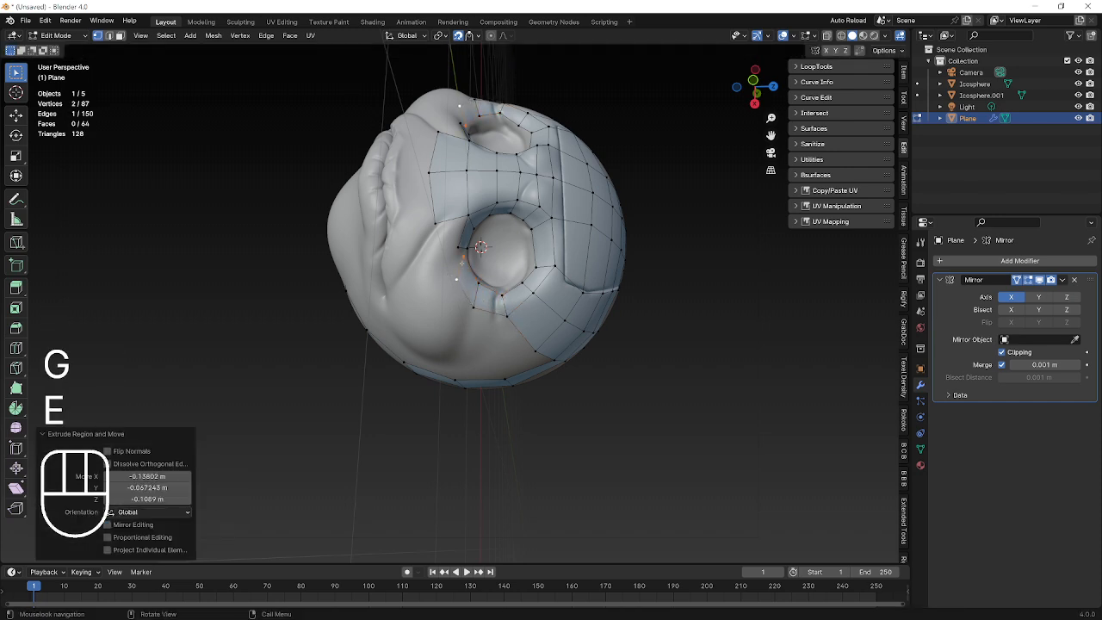
left_click(463, 257)
key("g")
left_click(467, 267)
Step: Fill the remaining face to close the eye socket loop and move its outer vertex into line
left_click(457, 278)
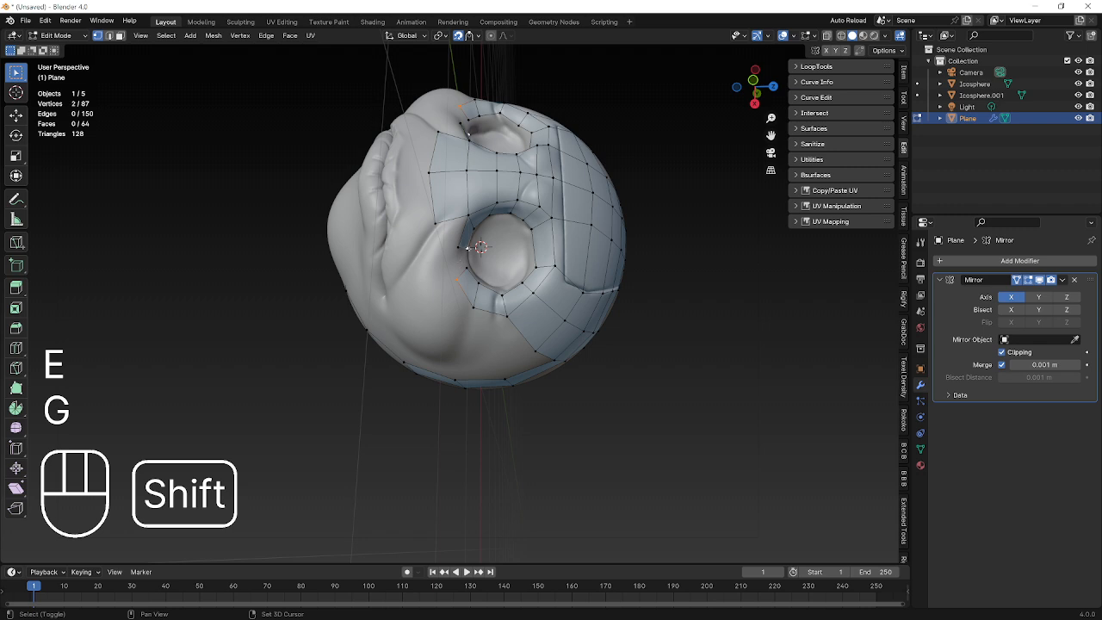
left_click(469, 268, "shift")
key("f")
left_click(458, 278)
key("g")
left_click(455, 269)
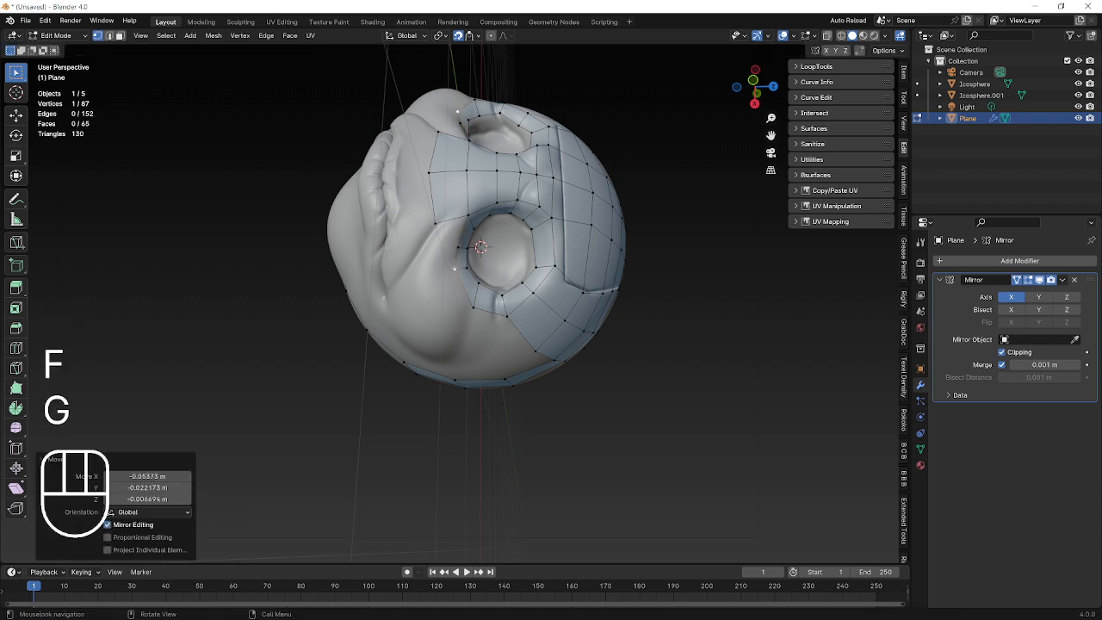
Step: Reposition the vertices around the lower part of the eye socket loop to even out its spacing
middle_click_drag(455, 269, 411, 308)
left_click(370, 311)
key("g")
left_click(372, 309)
left_click(381, 326)
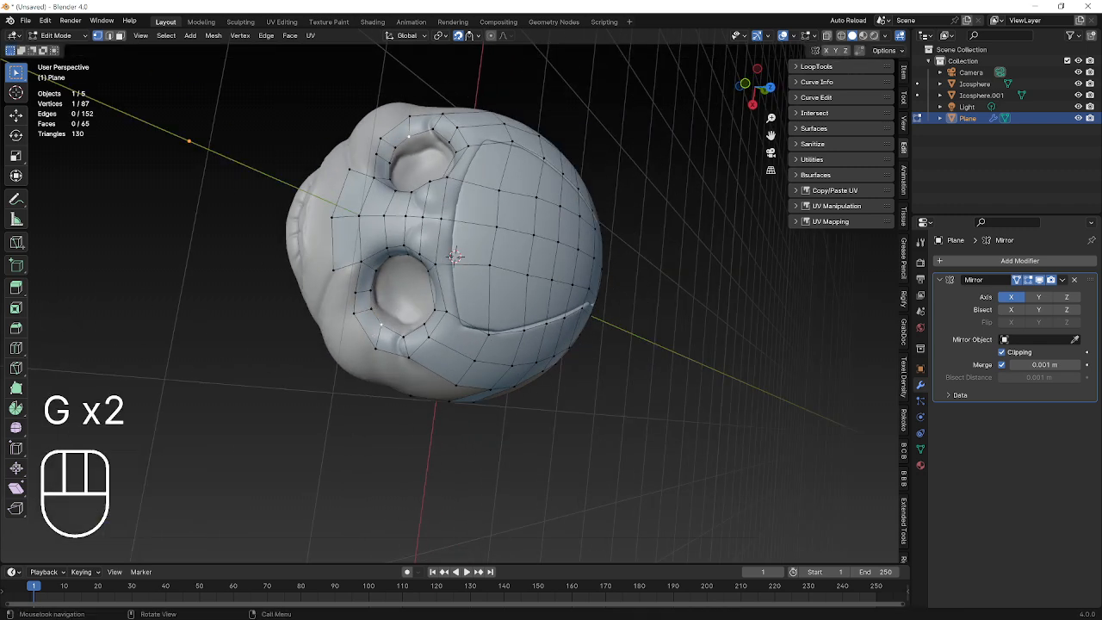
key("g")
left_click(374, 335)
key("g")
left_click(370, 341)
key("g")
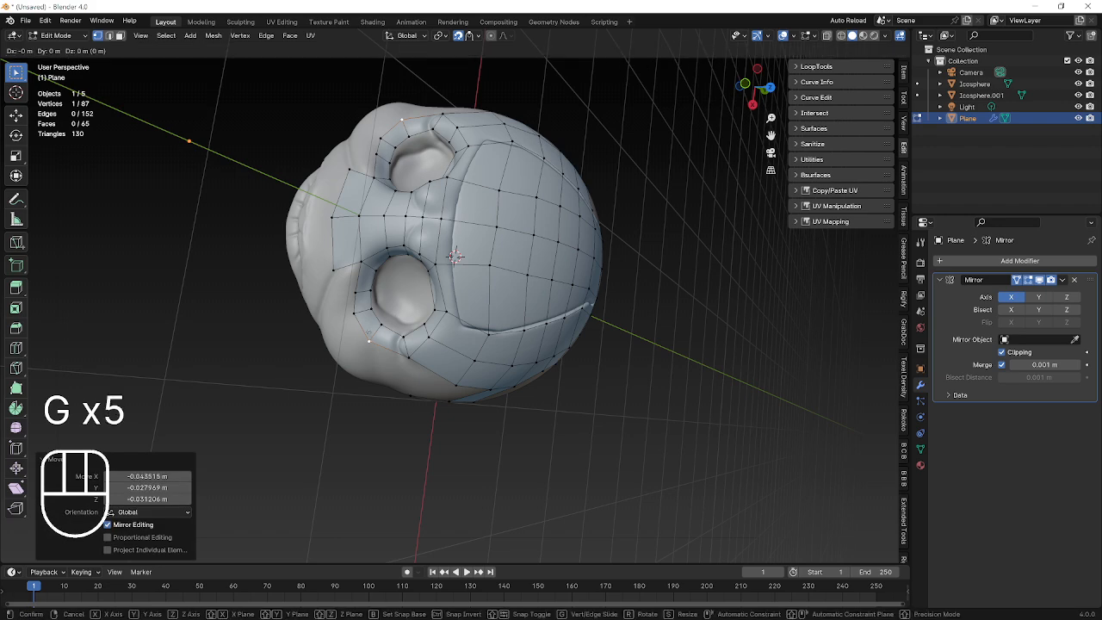
left_click(371, 340)
Step: Extrude a vertex outward from the eye loop beside the nose, fill the face to the nose patch, and adjust the vertex
middle_click_drag(370, 339, 440, 277)
left_click(445, 248)
key("e")
left_click(418, 250)
left_click(421, 224, "shift")
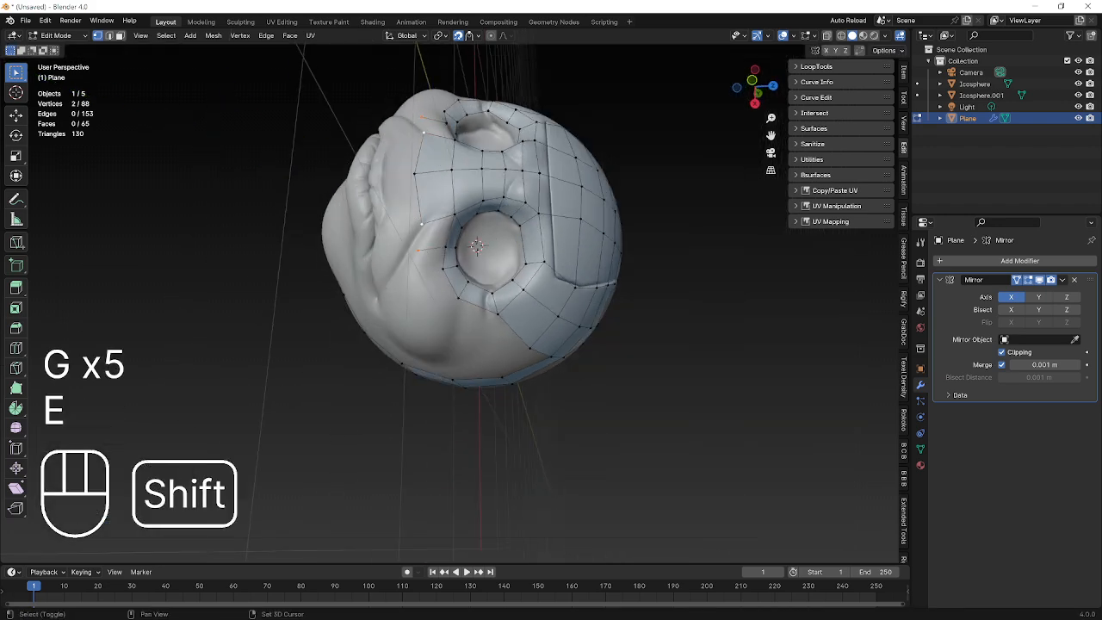
key("f")
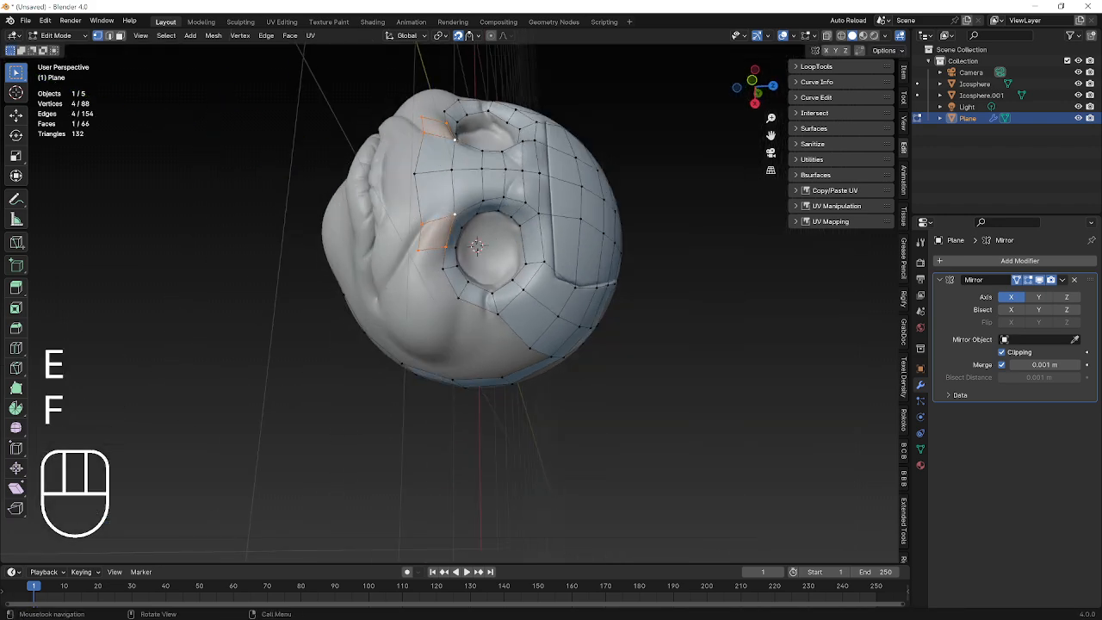
left_click(419, 250)
key("g")
left_click(423, 254)
Step: Extrude the outer loop's end vertex down beside the nose and fill the next face against the eye loop
key("e")
left_click(422, 275)
left_click(441, 264, "shift")
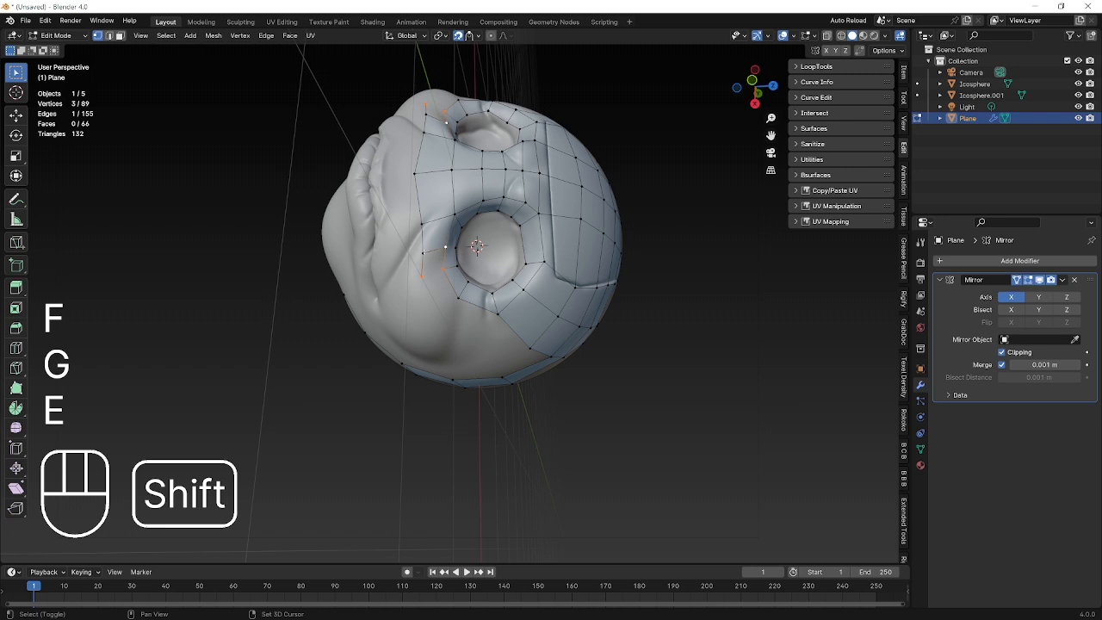
left_click(422, 252, "shift")
key("f")
Step: Extrude the outer end vertex around onto the cheek and fill the face below the eye loop
left_click(422, 274)
key("e")
left_click(440, 306)
left_click(444, 303, "shift")
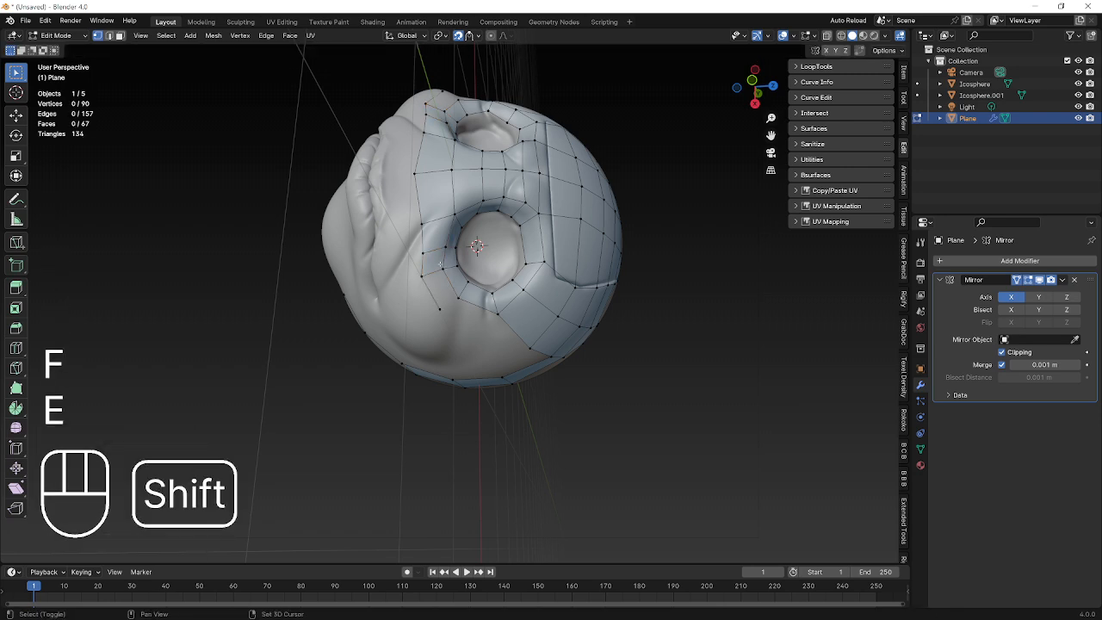
left_click(459, 298, "shift")
key("f")
Step: Fine-tune the positions of the two outer loop vertices between the nose and the cheek
left_click(423, 276)
key("g")
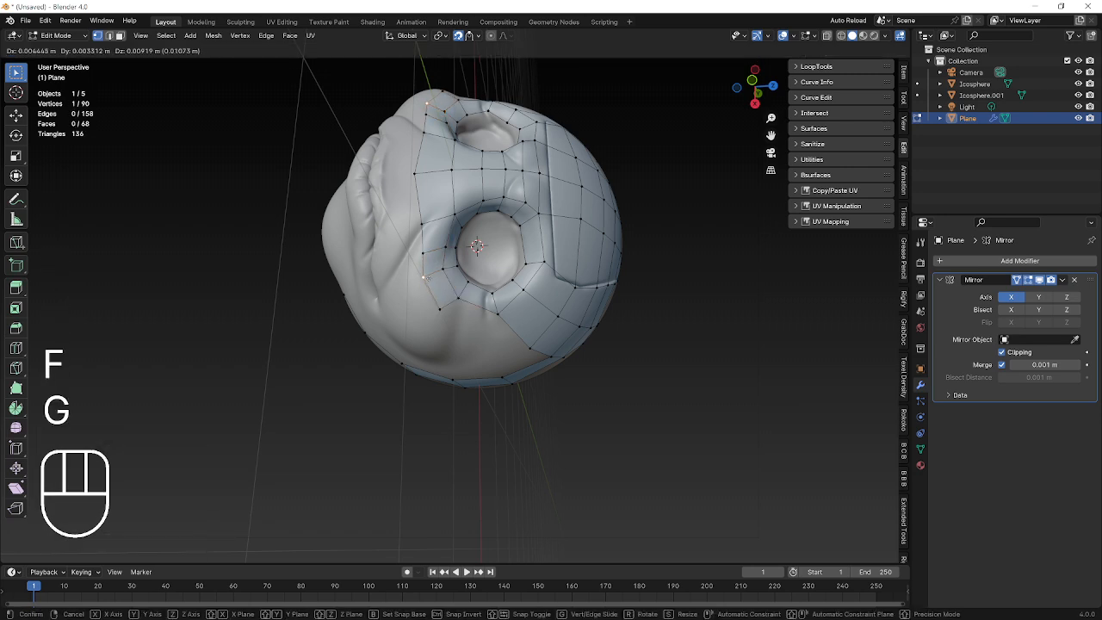
left_click(425, 275)
left_click(423, 253)
key("g")
left_click(423, 251)
left_click(440, 309)
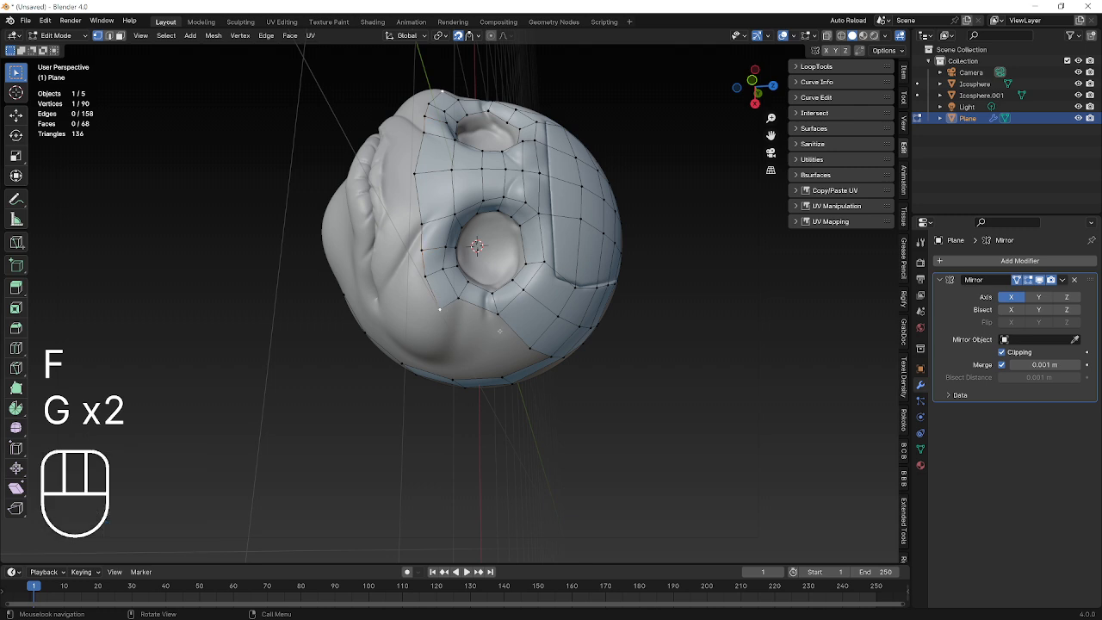
Step: Extrude the outer loop's end vertex around the outer side of the eye, fill the face against the eye loop, and adjust the vertex
key("e")
left_click(479, 323)
left_click(497, 313, "shift")
key("f")
left_click(480, 322)
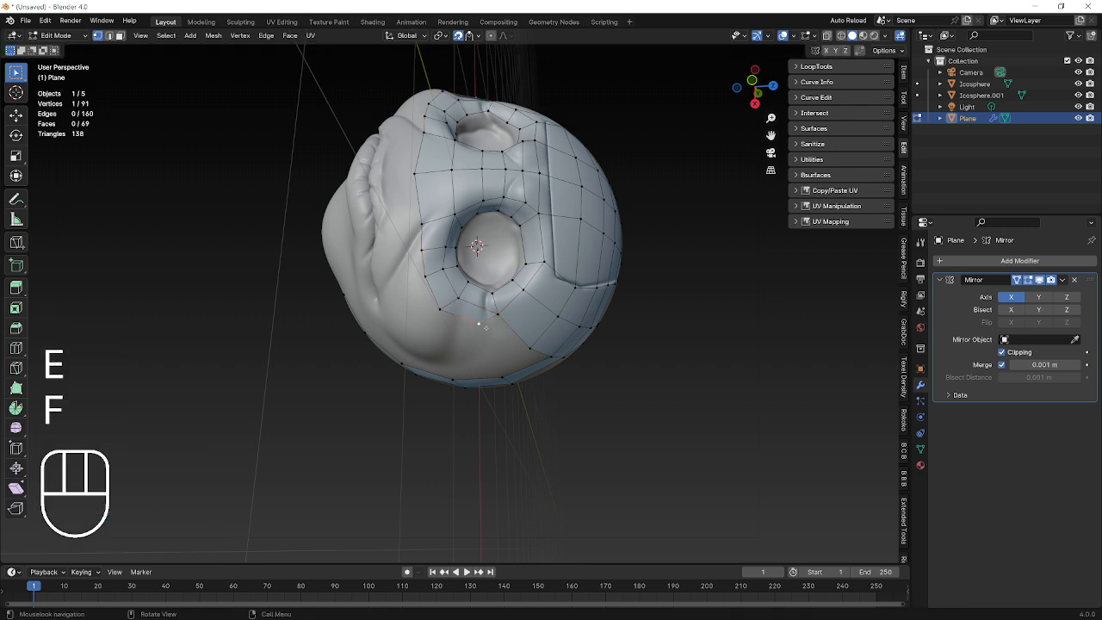
key("g")
left_click(484, 329)
Step: Extrude the outer loop toward the temple patch, fill the face that closes the ring at the outer eye, and nudge the new vertex
key("e")
left_click(520, 344)
left_click(496, 315, "shift")
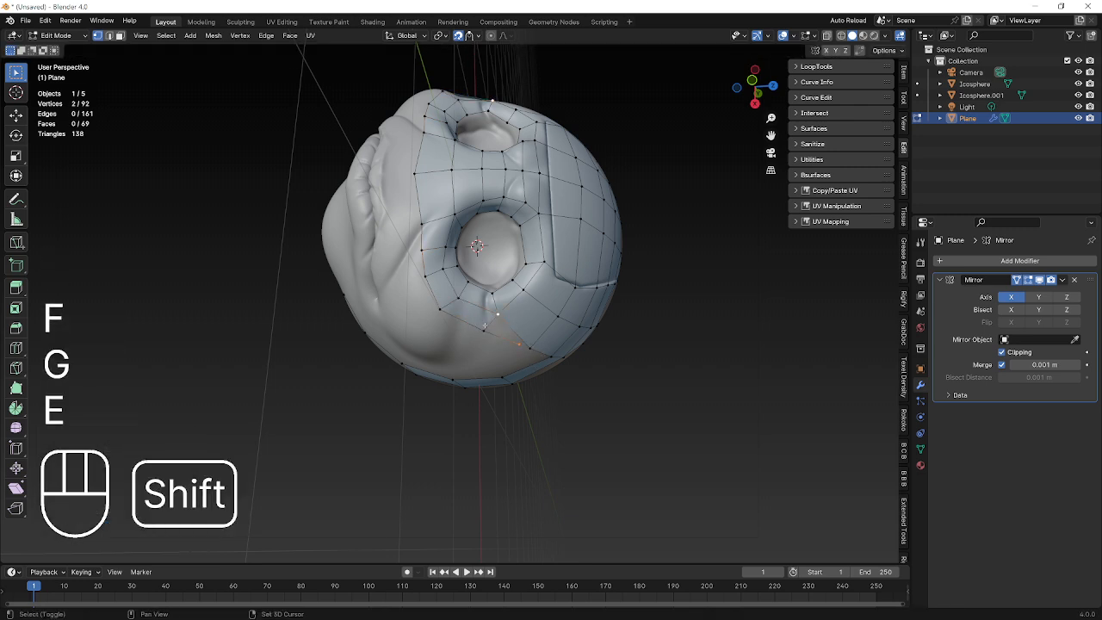
key("f")
key("g")
left_click(521, 349)
Step: Fill the face joining the temple patch to the side of the head and reposition its cheek-side vertex
middle_click_drag(522, 350, 470, 282)
left_click(480, 291, "shift")
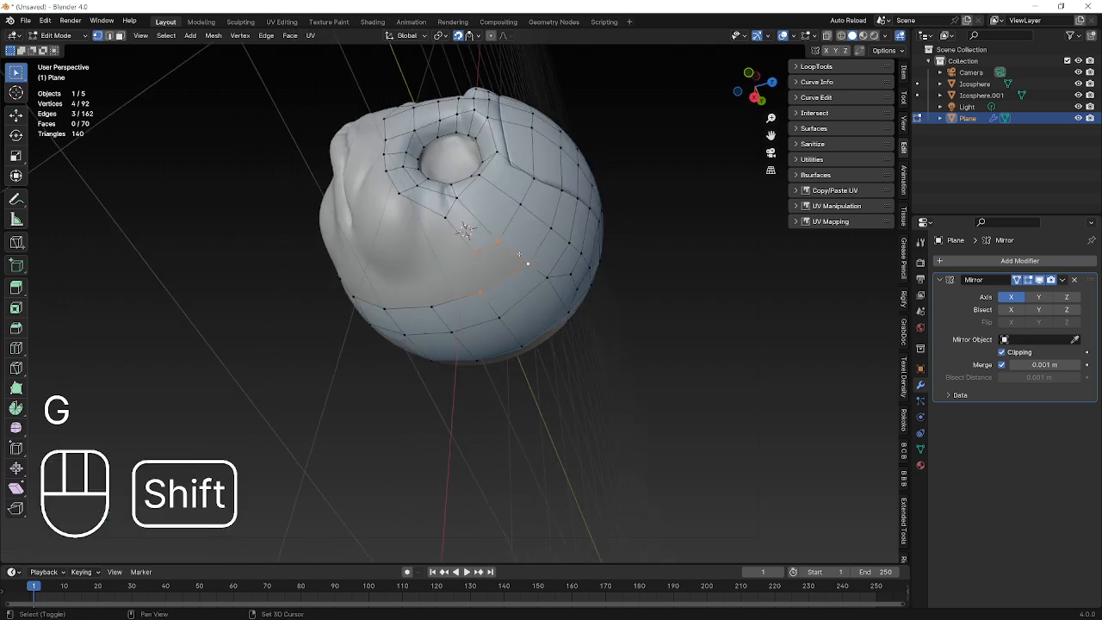
key("f")
left_click(474, 252)
key("g")
left_click(466, 256)
Step: Extrude a vertex down the cheek, fill the face against the side band, and fine-tune the new vertex
key("e")
left_click(417, 274)
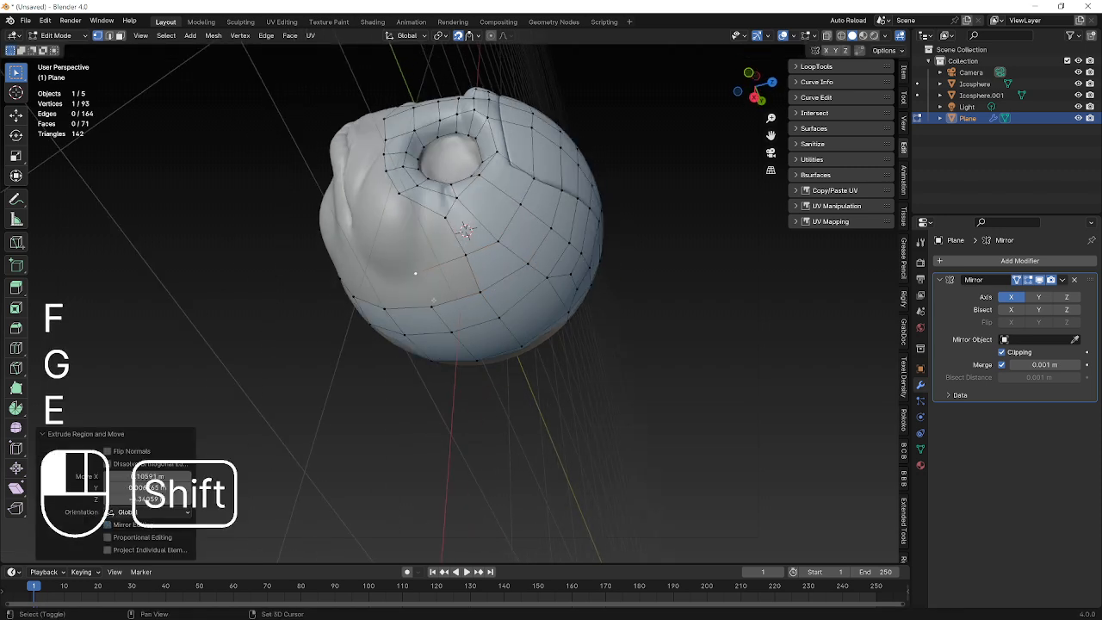
left_click(432, 304, "shift")
left_click(479, 291, "shift")
key("f")
key("g")
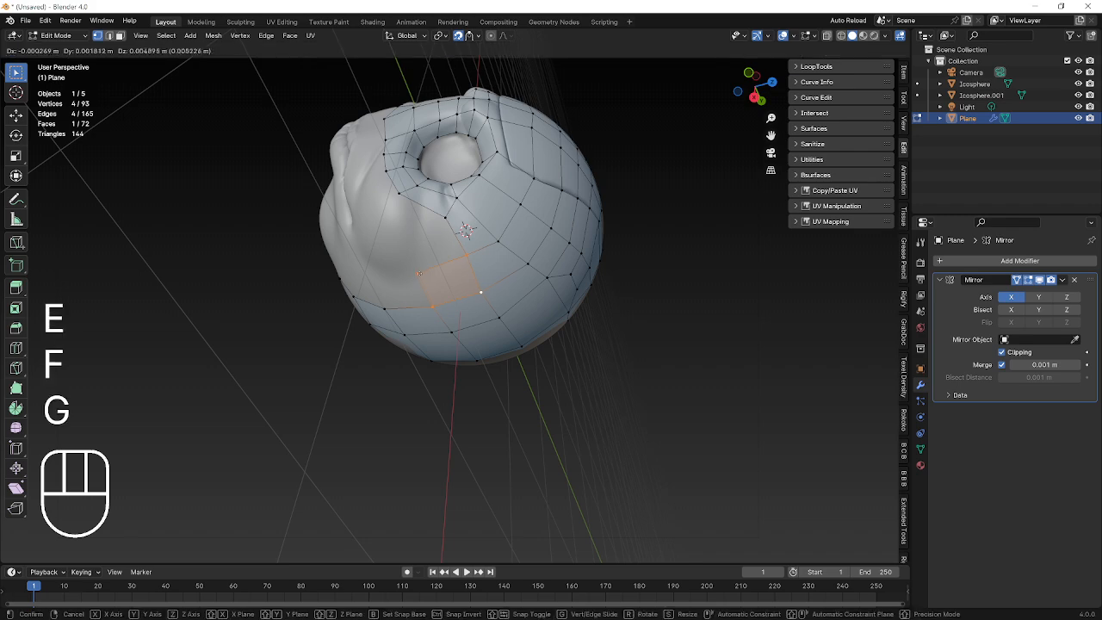
right_click(422, 273)
left_click(418, 273)
key("g")
left_click(421, 273)
Step: Extrude the cheek vertex forward below the eye, fill the face up to the outer eye loop, and adjust its corner
key("e")
left_click(397, 240)
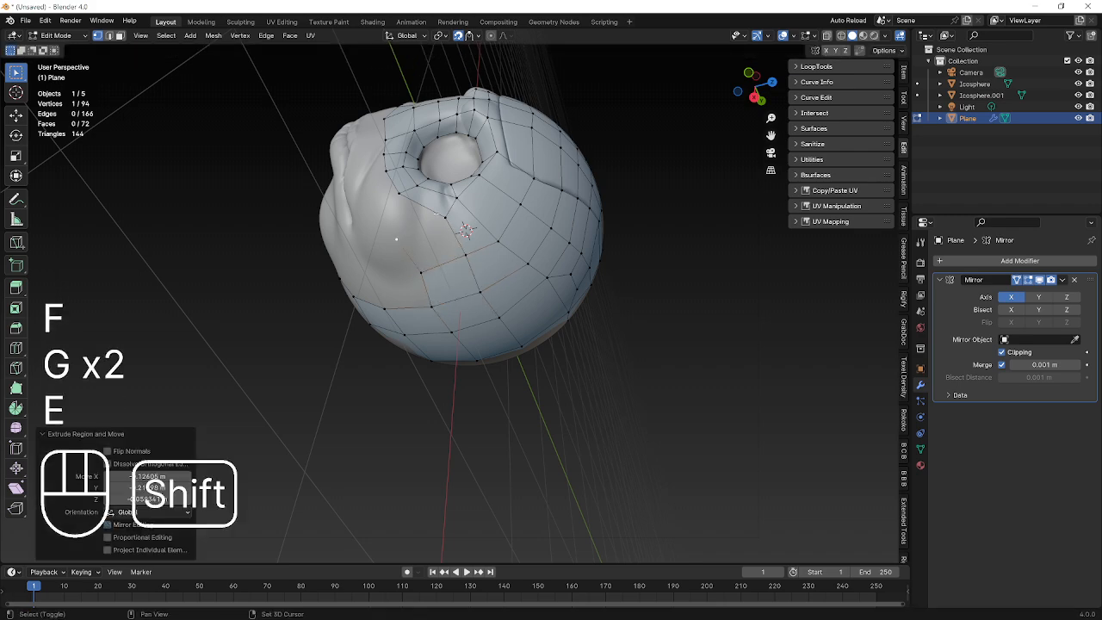
left_click(446, 219, "shift")
left_click(396, 242)
key("g")
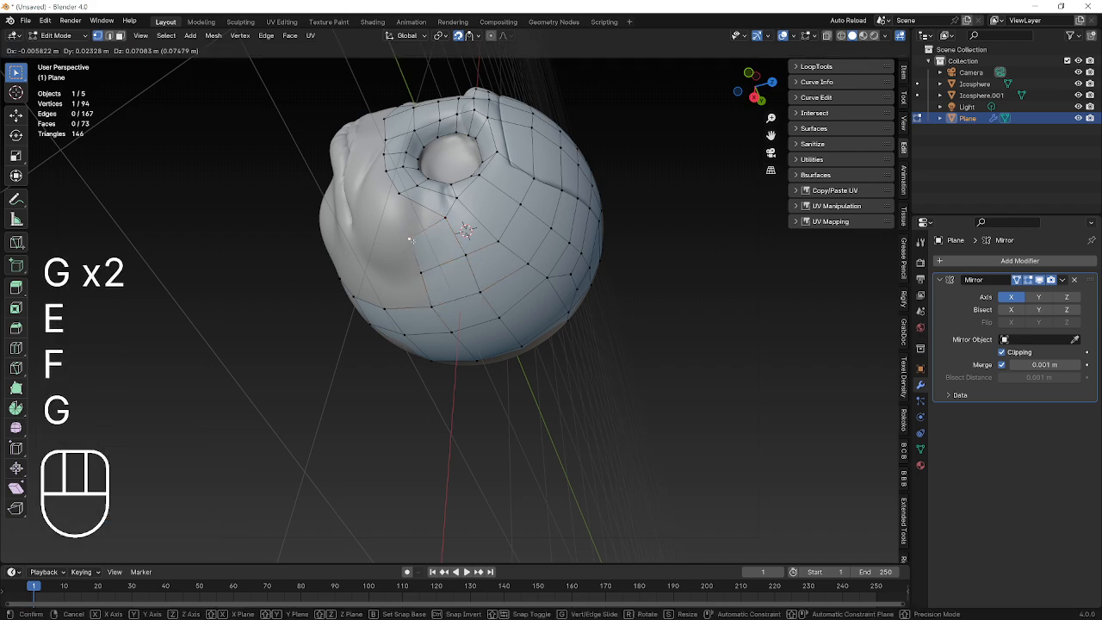
left_click(408, 240)
Step: Extrude the next cheek vertex toward the nose, fill the face under the eye ring, and reposition the new vertex
middle_click_drag(408, 240, 475, 286)
key("e")
left_click(447, 276)
left_click(474, 244, "shift")
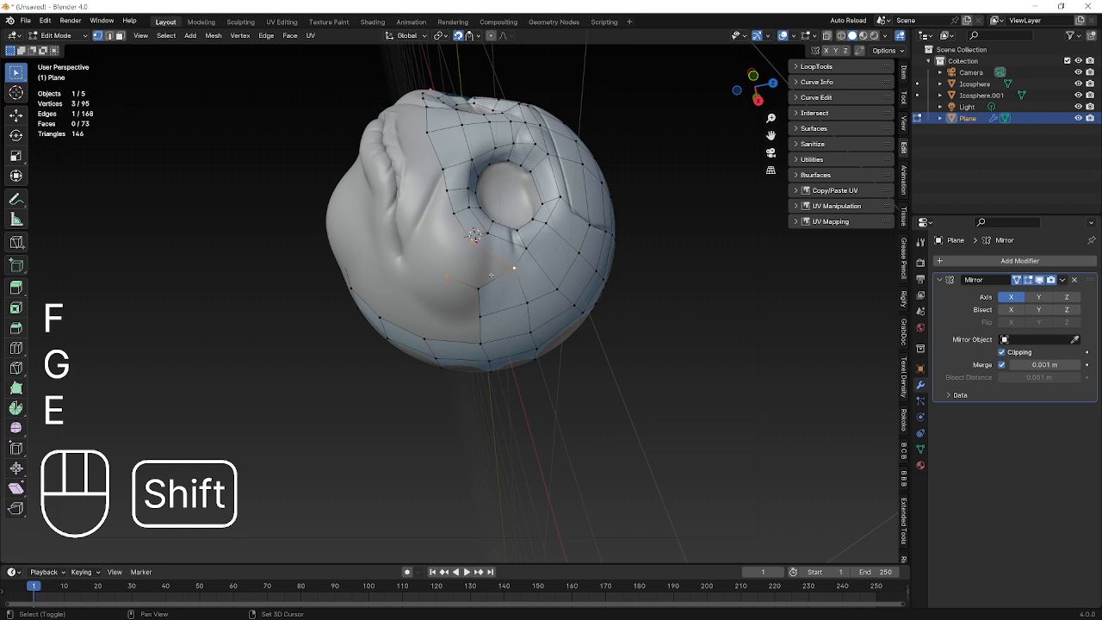
left_click(480, 288, "shift")
key("f")
left_click(448, 277)
key("g")
left_click(451, 272)
middle_click_drag(451, 272, 485, 297)
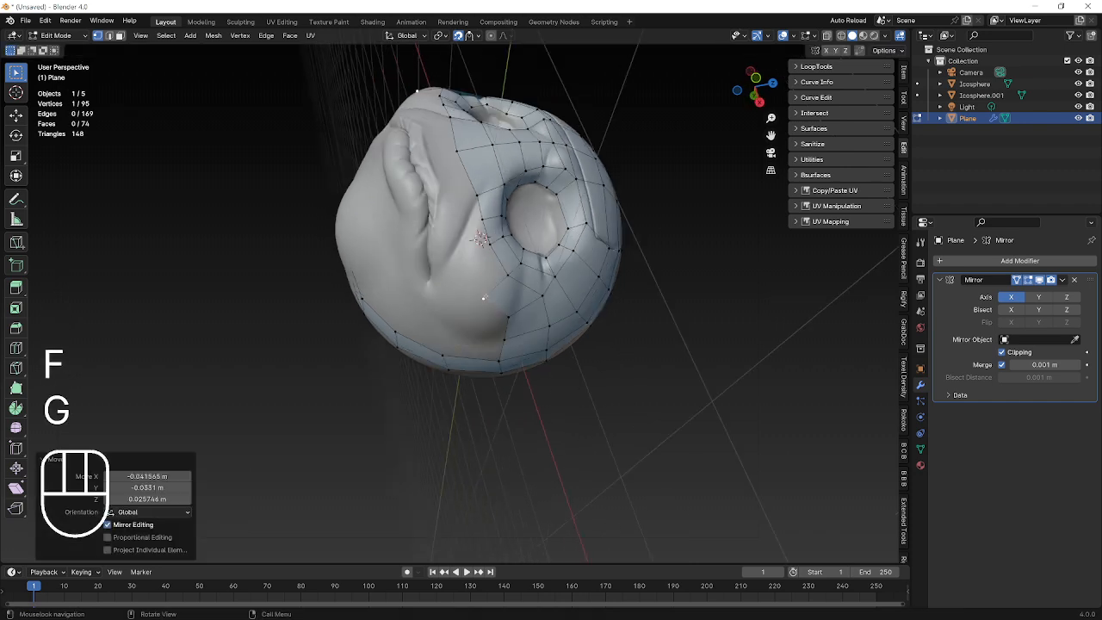
key("g")
left_click(485, 290)
Step: Extrude the strip's end vertex further toward the nose fold and fill the face against the outer eye loop
key("e")
left_click(464, 260)
left_click(490, 245, "shift")
left_click(509, 277, "shift")
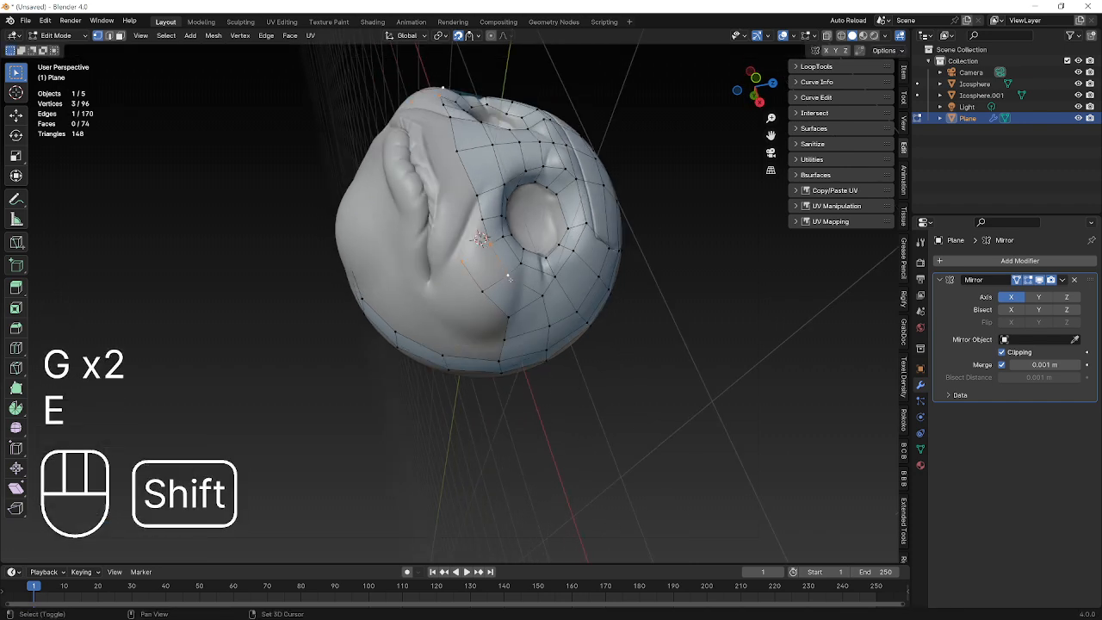
key("f")
Step: Extrude the strip's end vertex into the fold beside the nose and fill the quad against the eye ring
key("e")
left_click(449, 229, "shift")
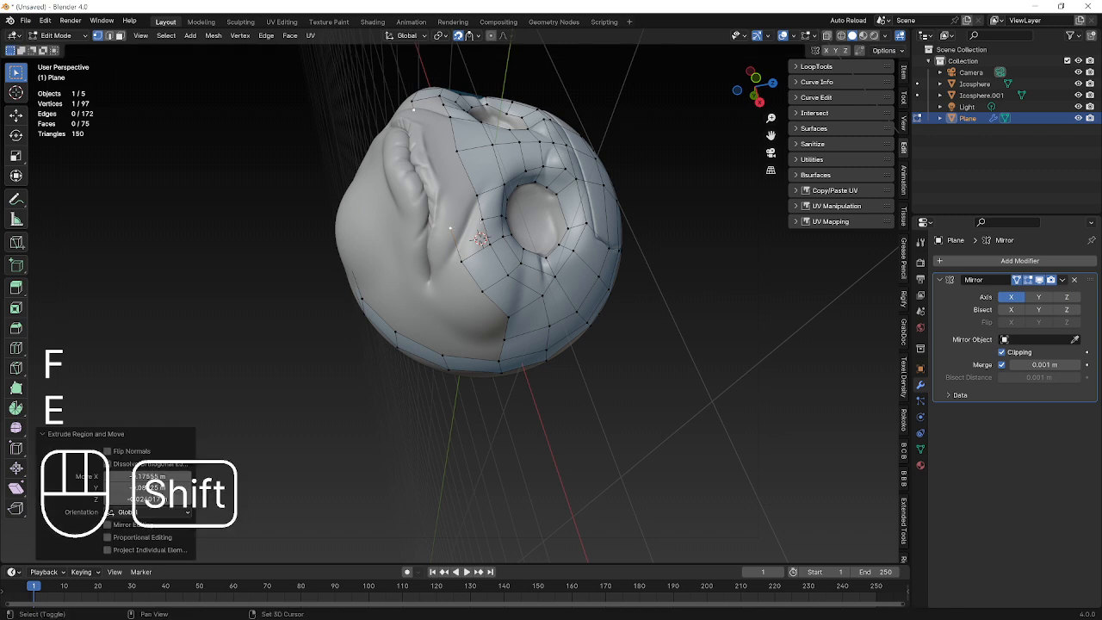
left_click(483, 219, "shift")
left_click(490, 245, "shift")
left_click(463, 260, "shift")
key("f")
key("ctrl+z")
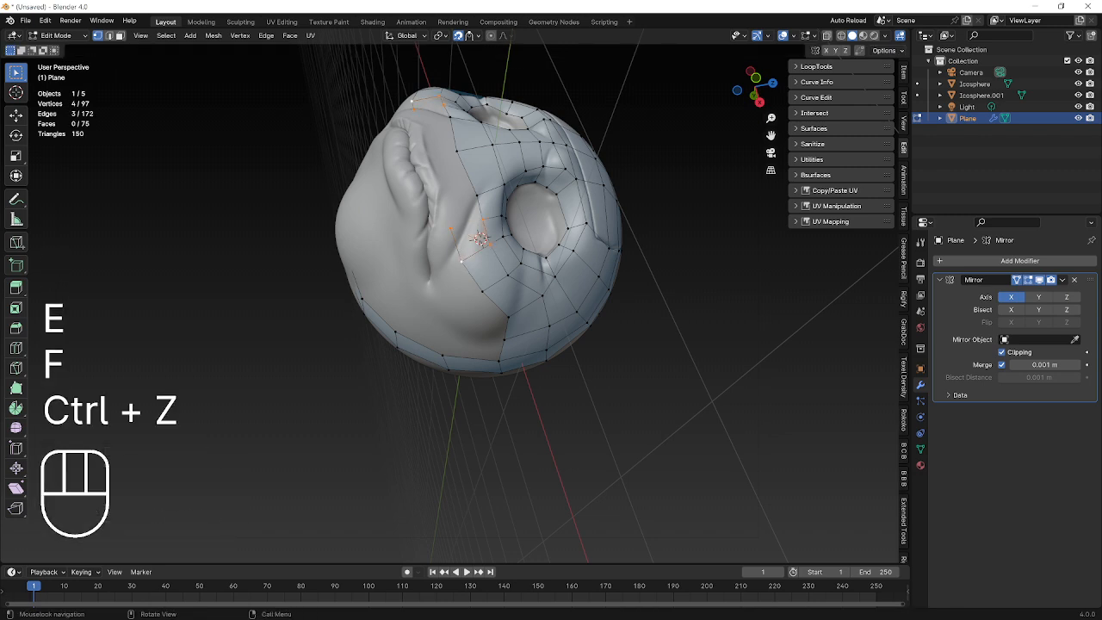
key("f")
Step: Adjust the last two outer strip vertices where the cheek meets the nose fold
left_click(451, 228)
key("g")
left_click(458, 229)
scroll(459, 237, "down", 1)
left_click(461, 267)
key("g")
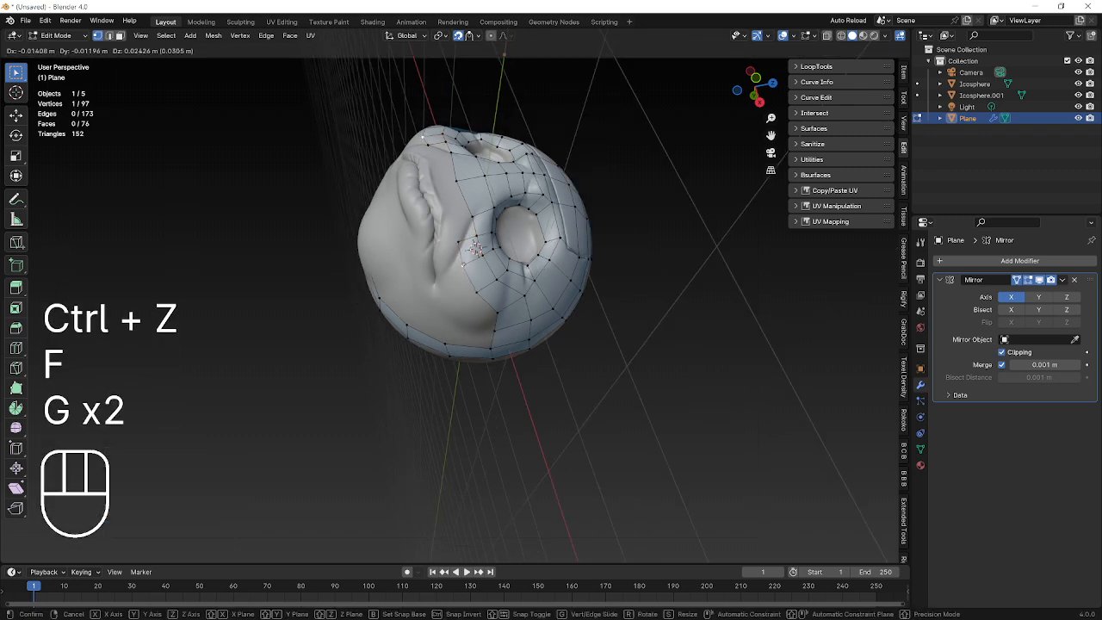
left_click(462, 264)
Step: Extrude the end vertex up beside the nose, fill the face against the inner strip, and adjust the new vertex
left_click(458, 242)
key("e")
left_click(456, 216)
left_click(477, 236, "shift")
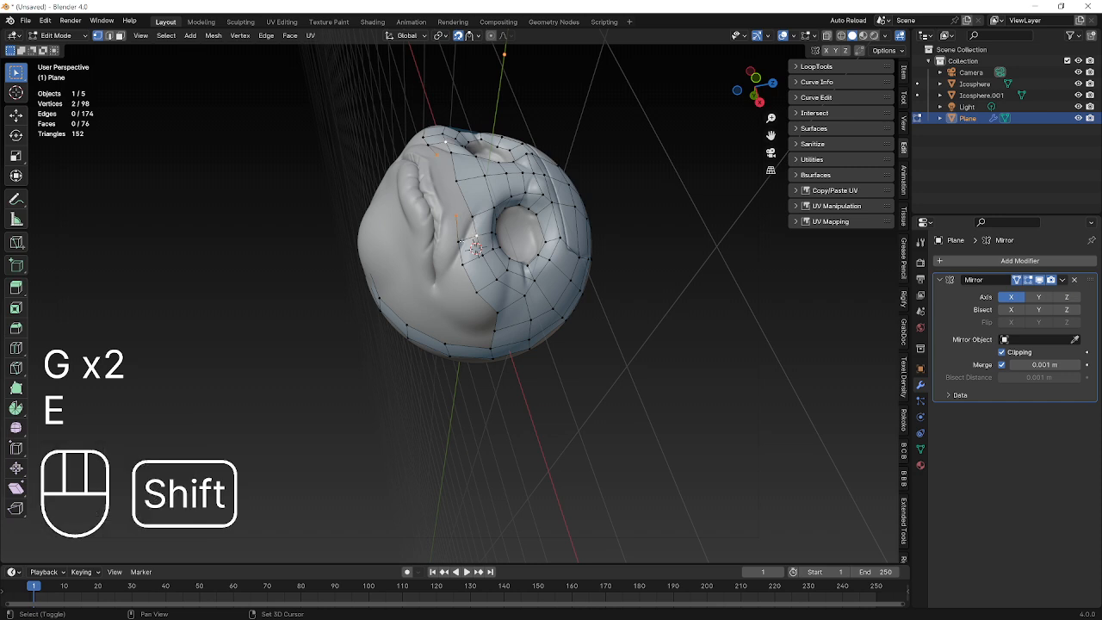
left_click(472, 217, "shift")
key("f")
left_click(457, 216)
key("g")
left_click(453, 220)
Step: Extrude a vertex to the edge of the upper lip, fill the face below the nose, and fine-tune the lip vertex
key("e")
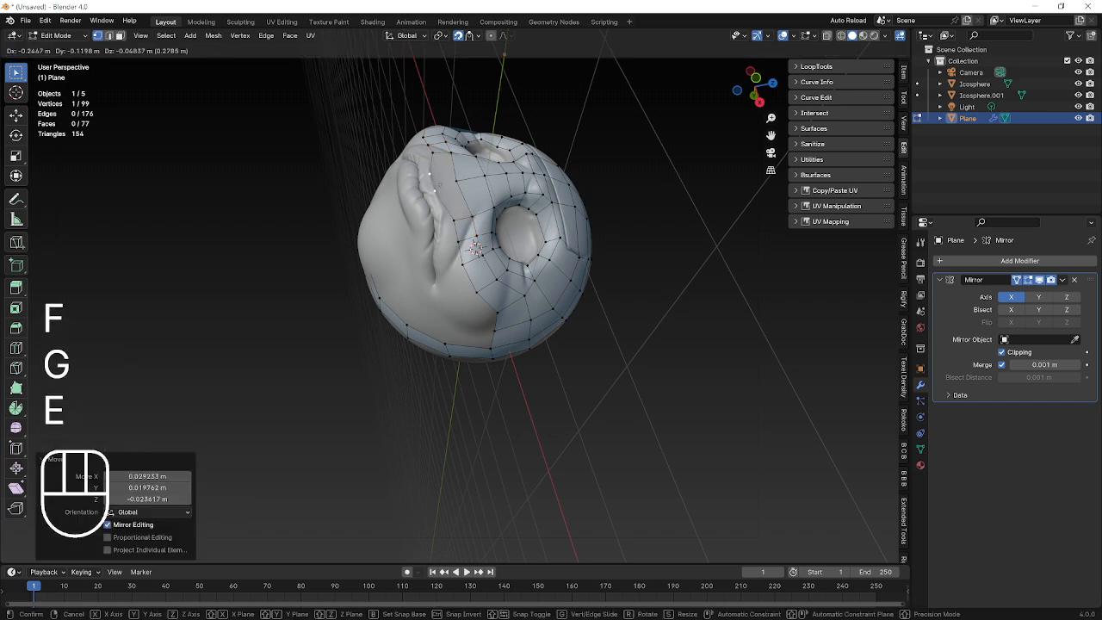
left_click(434, 189)
left_click(471, 216, "shift")
left_click(454, 221, "shift")
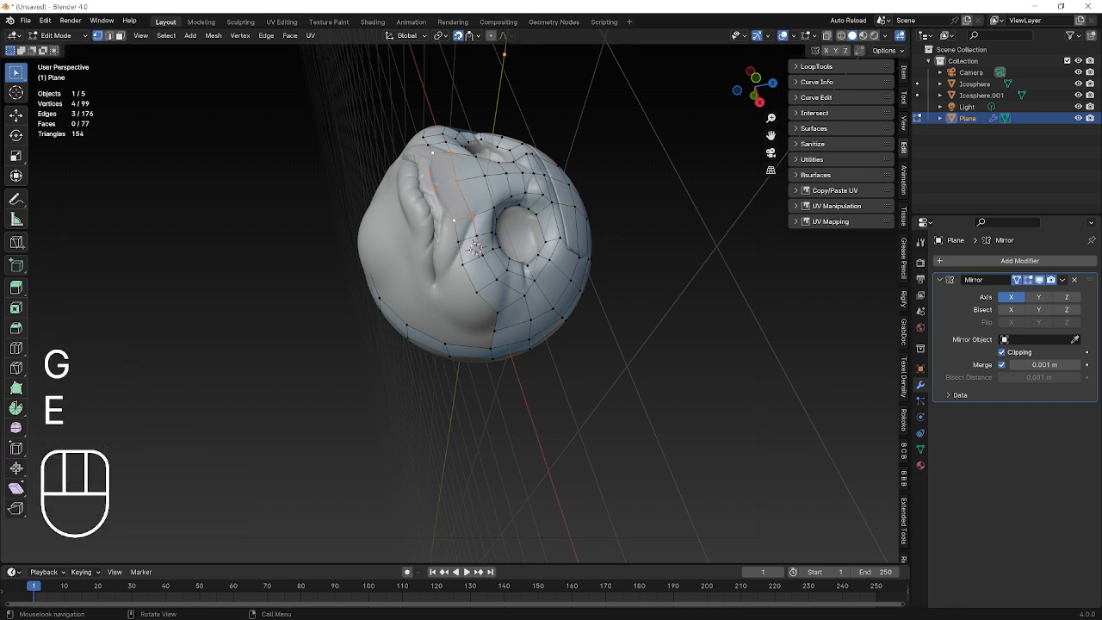
key("g")
left_click(433, 185)
key("g")
left_click(432, 182)
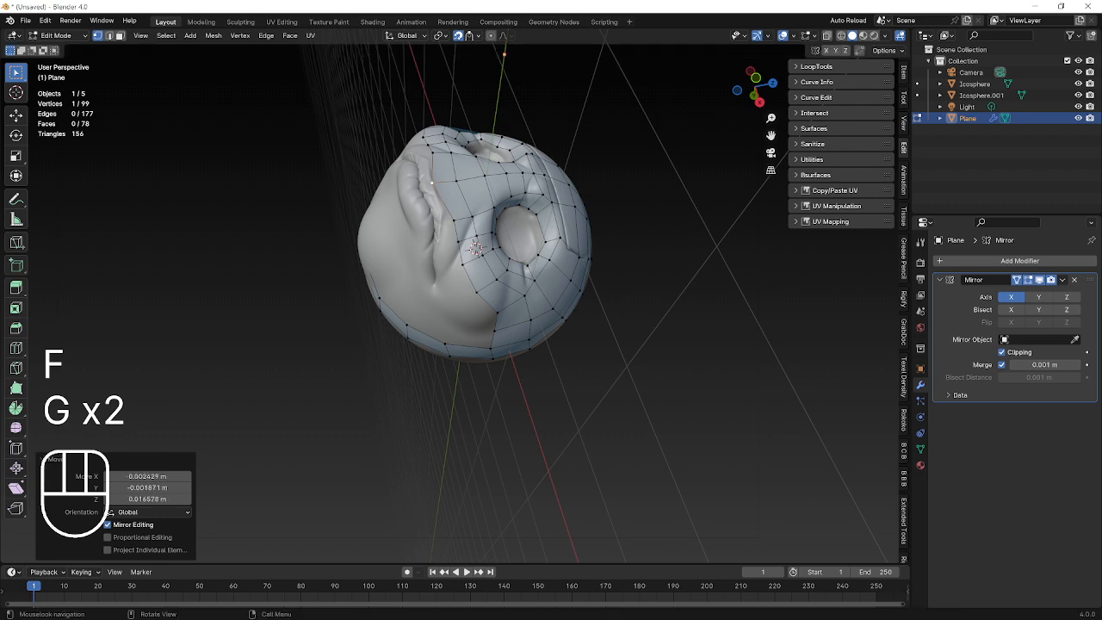
Step: Move two outer strip vertices beside the nose fold closer to the edge of the upper lip
left_click(453, 222)
key("g")
left_click(444, 210)
left_click(455, 241)
key("g")
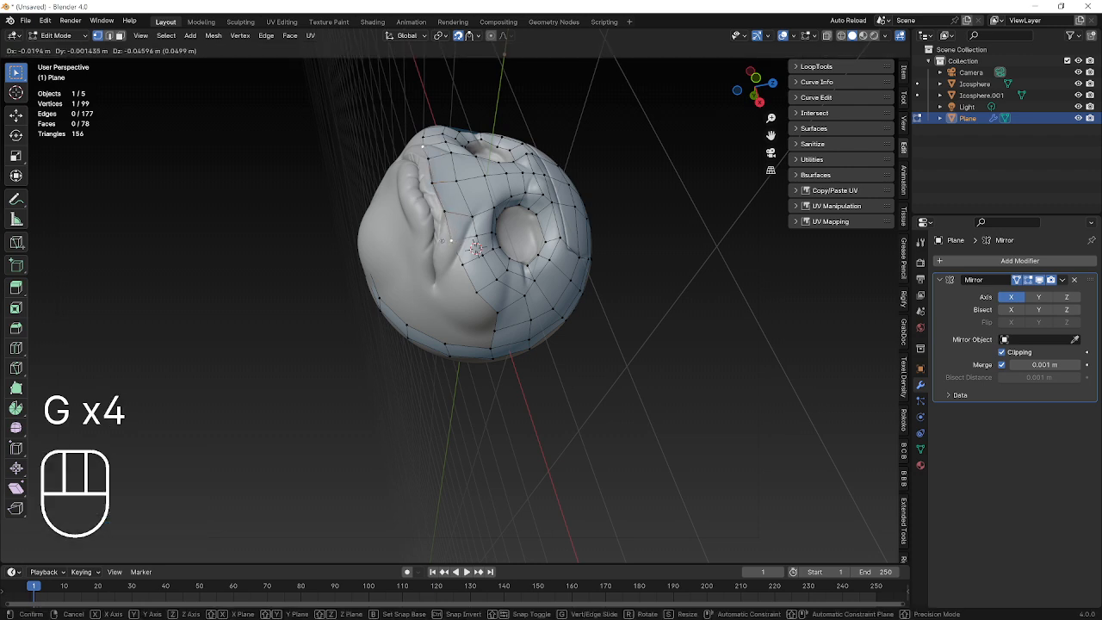
right_click(476, 249)
key("ctrl+z")
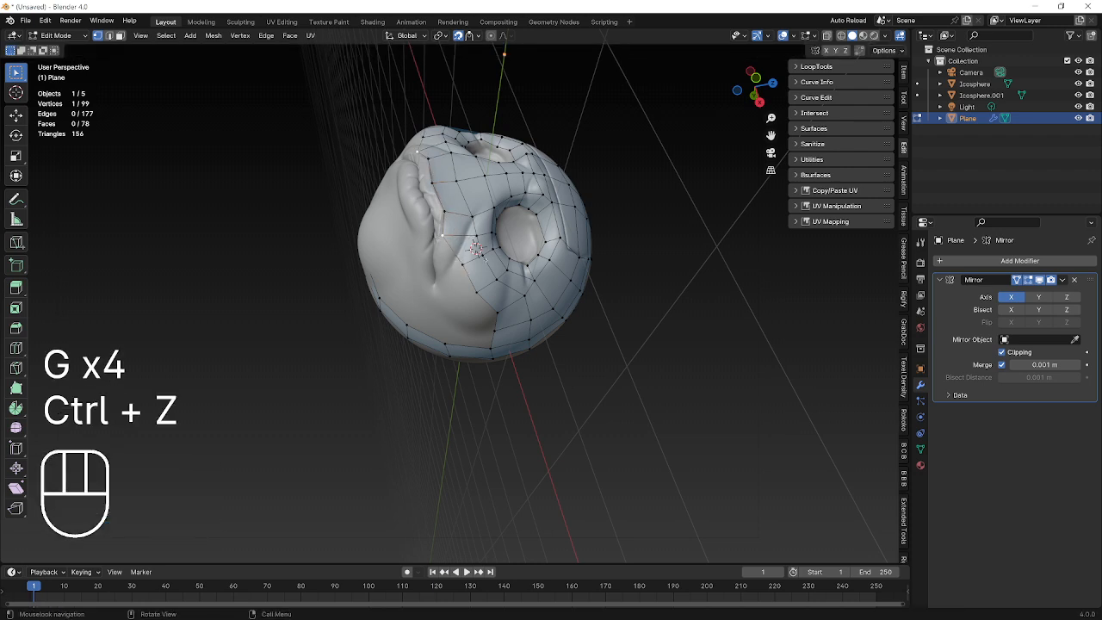
Step: Delete the quad face between the nose fold and the cheek strip
middle_click_drag(482, 258, 469, 263)
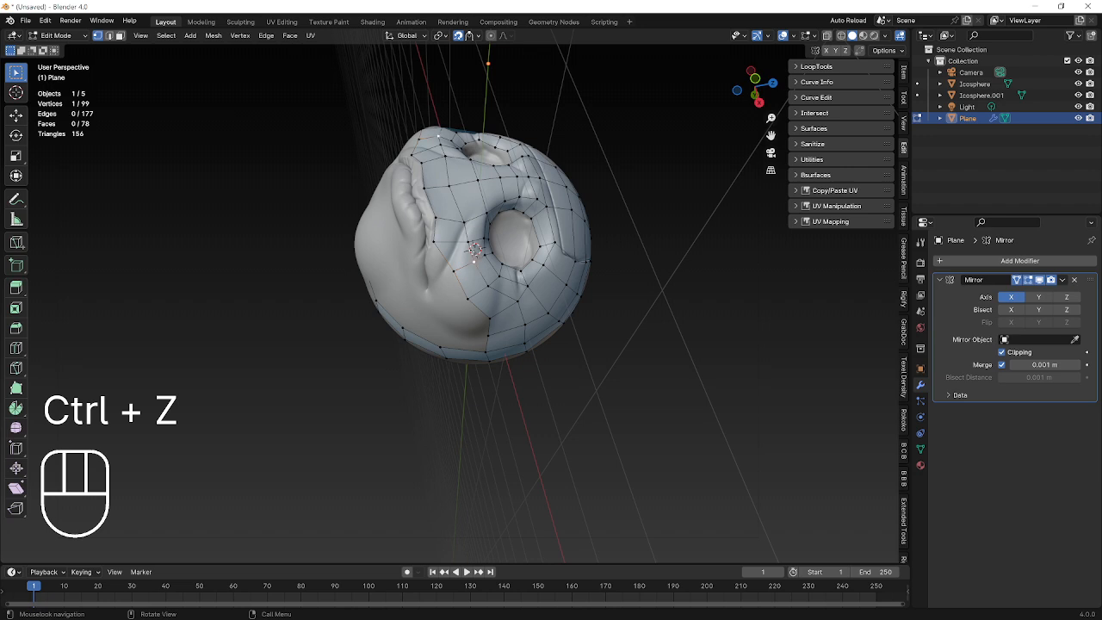
left_click(468, 242, "shift")
left_click(434, 242, "shift")
left_click(454, 272, "shift")
key("x")
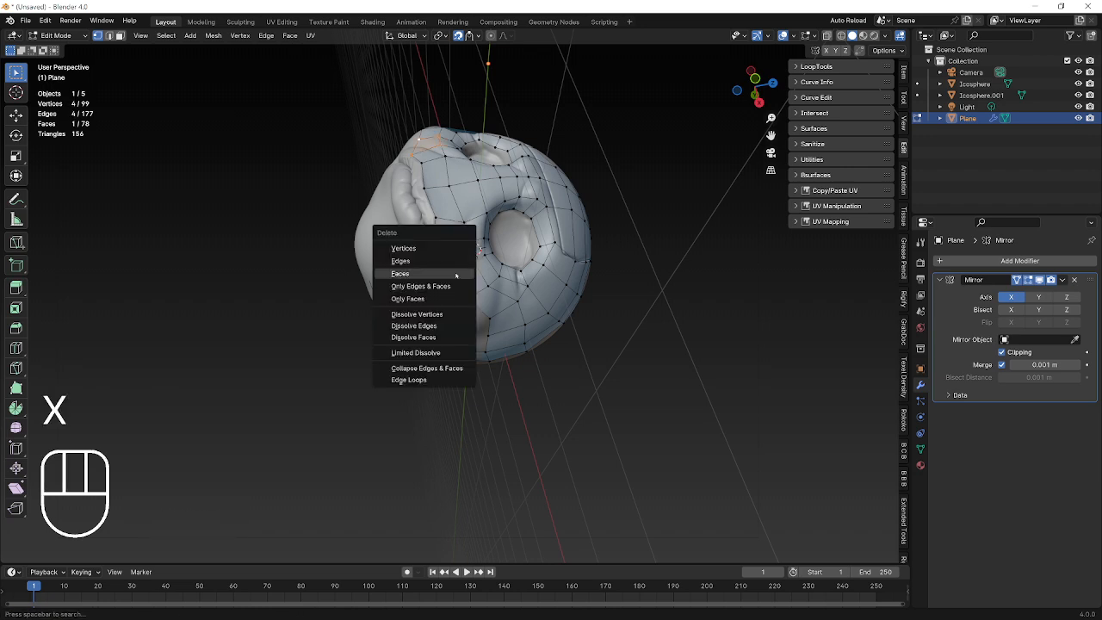
left_click(456, 275)
Step: Extrude the two vertices beside the nose fold down toward the mouth corner and fill the face between them
left_click(435, 242)
key("e")
left_click(430, 269)
left_click(468, 241)
key("e")
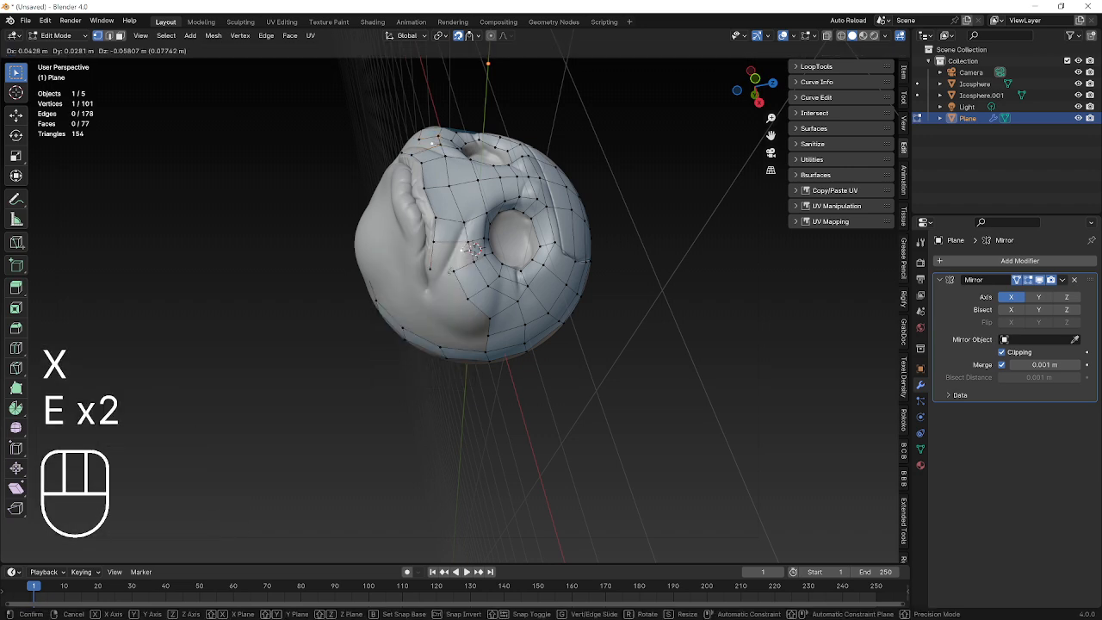
left_click(449, 272)
left_click(430, 269, "shift")
left_click(435, 243, "shift")
key("f")
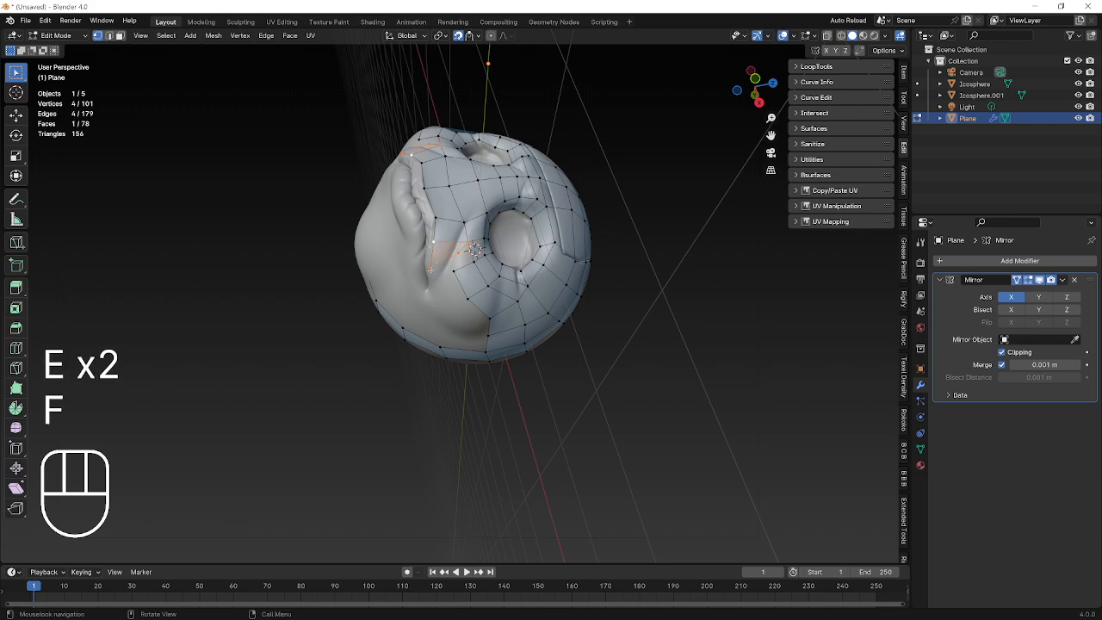
Step: Reposition the two lower vertices of the new face along the upper lip near the mouth corner
left_click(432, 268)
key("g")
left_click(429, 263)
left_click(460, 254)
key("g")
left_click(450, 266)
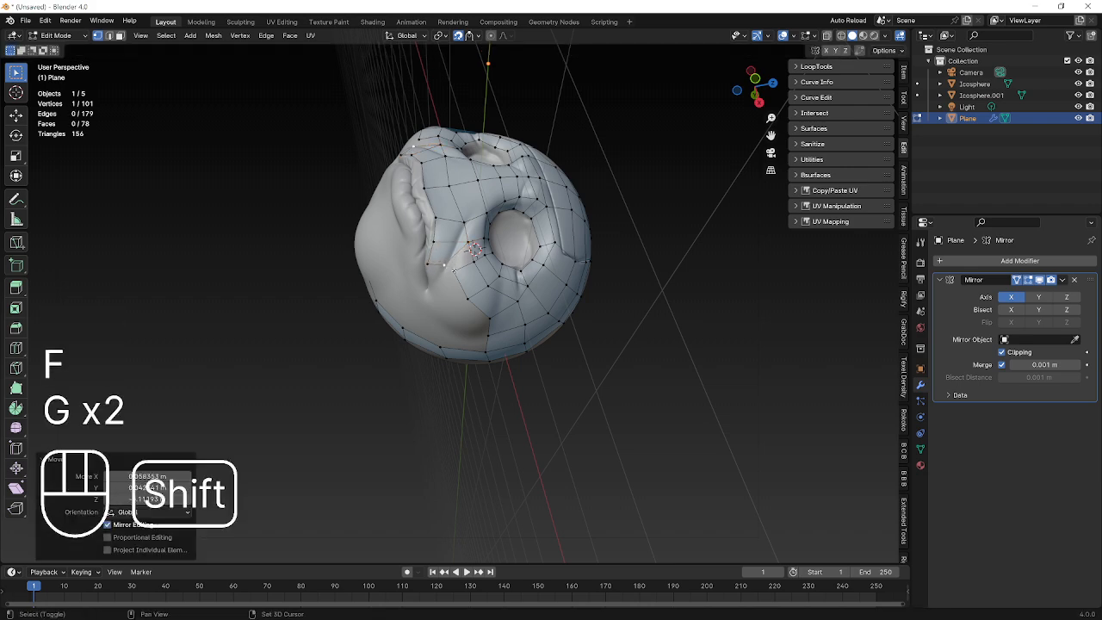
Step: Fill the gap between the new lip-side face and the cheek strip below the eye
left_click(454, 271, "shift")
left_click(483, 260, "shift")
key("ctrl+z")
left_click(473, 261, "shift")
left_click(469, 243, "shift")
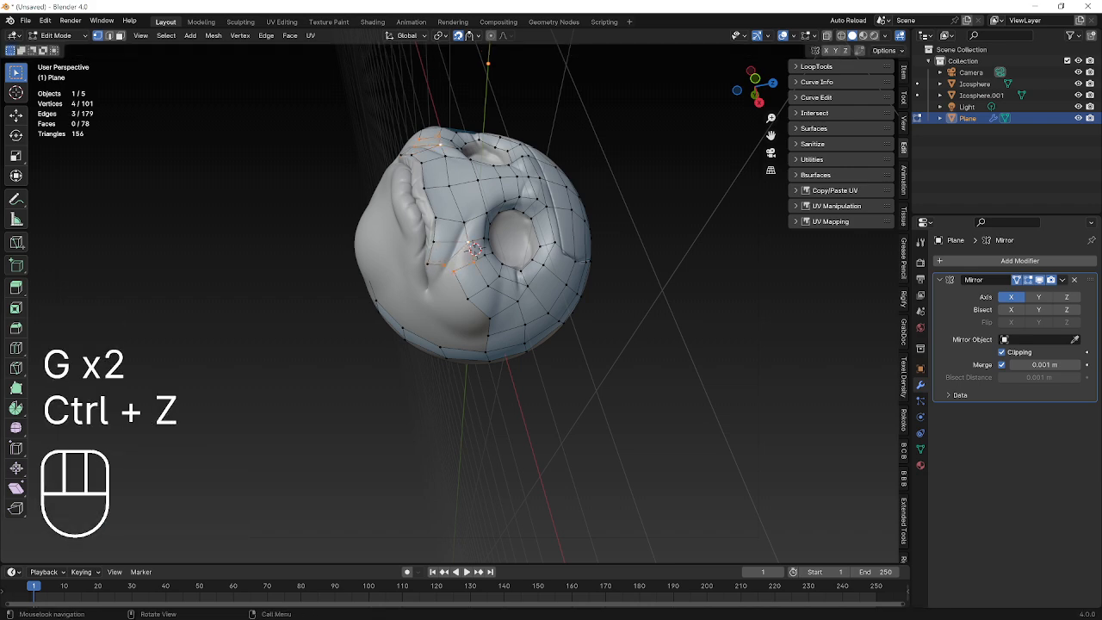
key("f")
Step: Extrude two vertices down to the mouth corner and fill the face against the lip-side strip
middle_click_drag(476, 252, 538, 250)
key("e")
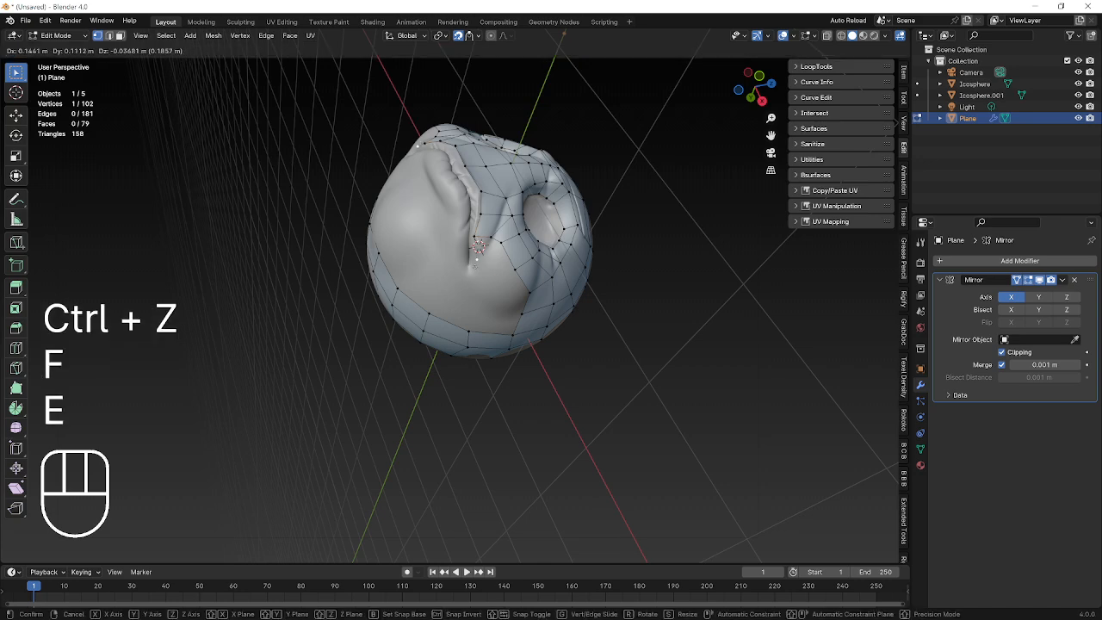
left_click(477, 262)
key("e")
left_click(494, 262)
left_click(491, 236, "shift")
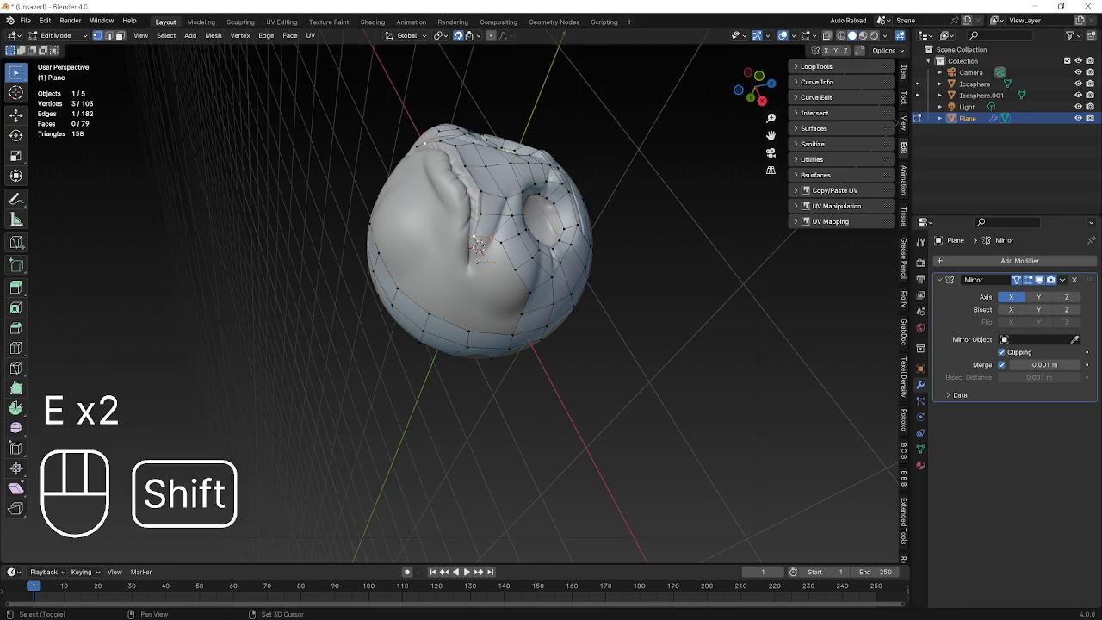
left_click(478, 262, "shift")
key("f")
Step: Fine-tune the vertices of the mouth-corner face so it follows the end of the lip evenly
key("g")
left_click(475, 263)
left_click(490, 263)
key("g")
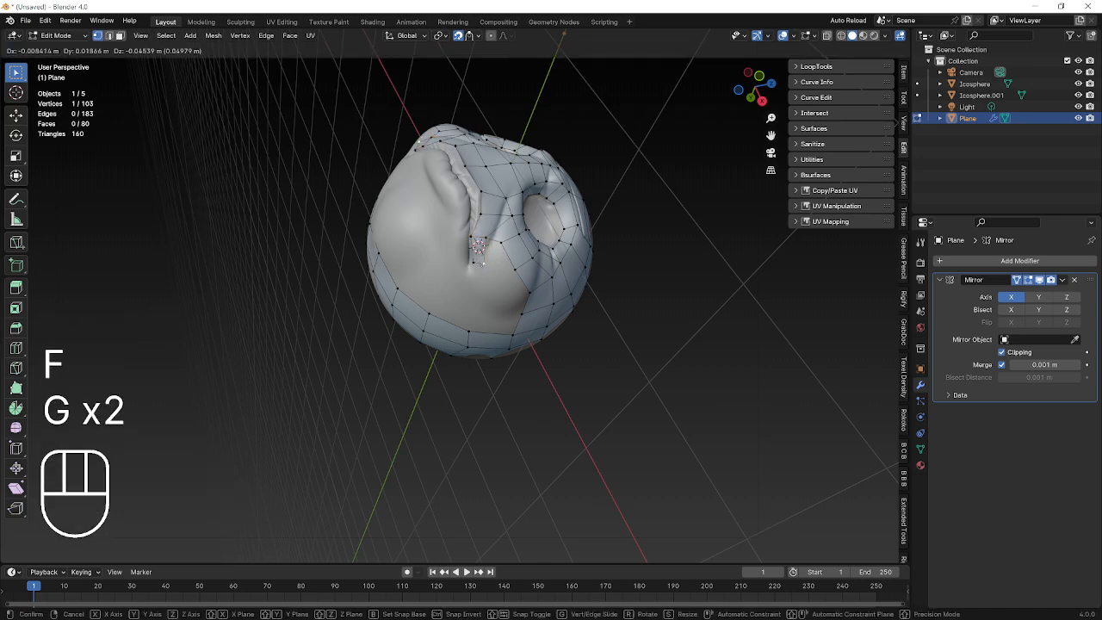
left_click(483, 265)
left_click(474, 262)
key("g")
left_click(472, 262)
left_click(484, 263)
key("g")
left_click(487, 263)
left_click(486, 239)
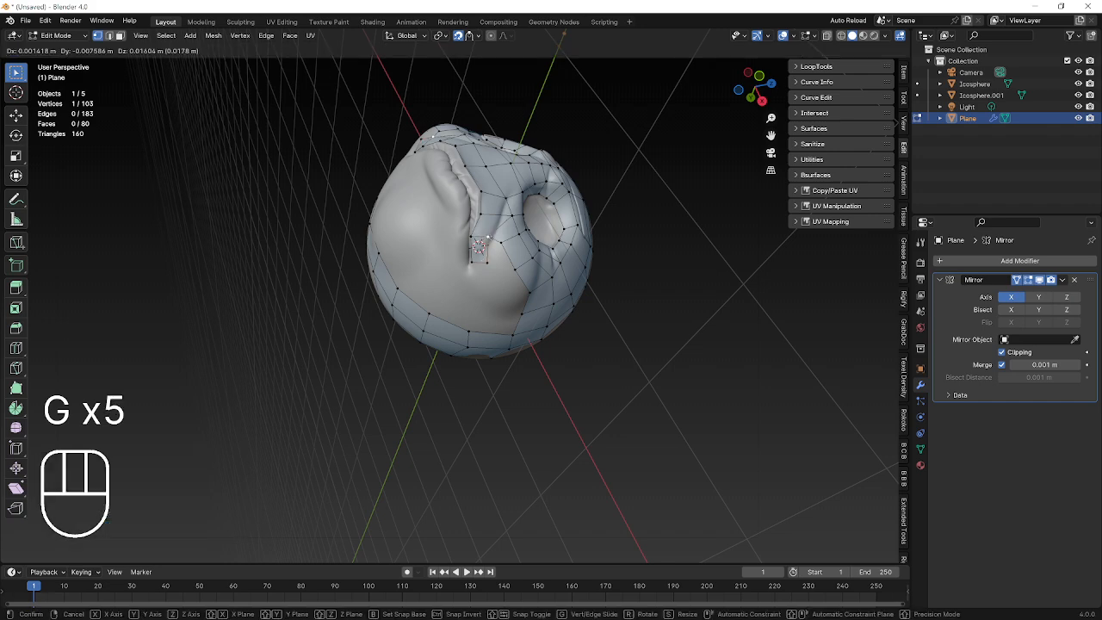
left_click(491, 239)
Step: Fill the face between the mouth-corner face and the neighbouring cheek vertex
left_click(489, 244, "shift")
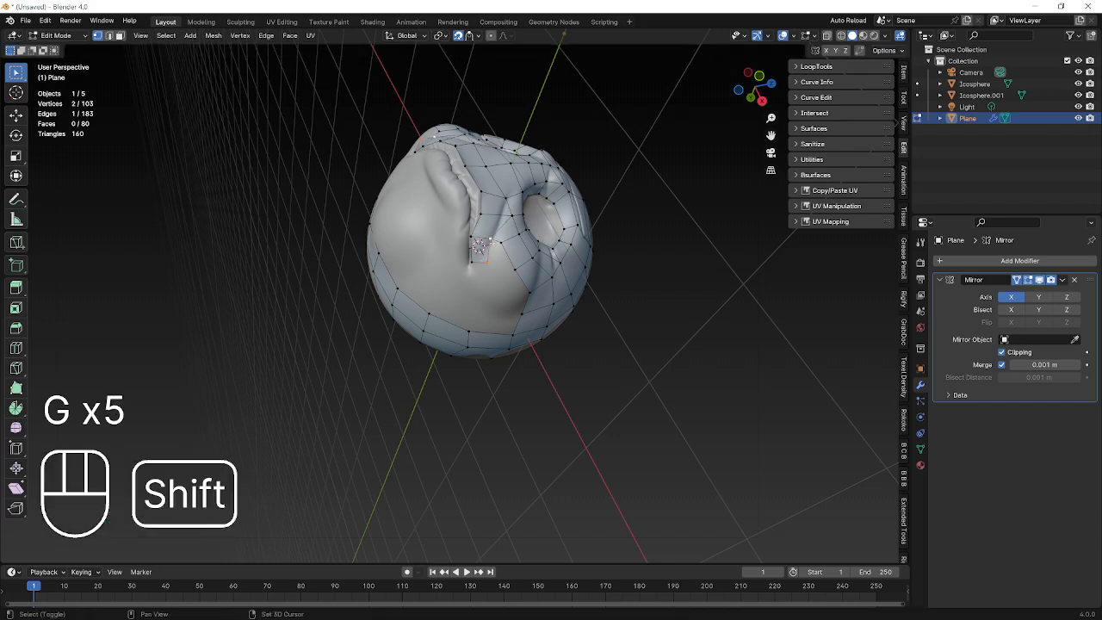
left_click(513, 263, "shift")
key("f")
Step: Extrude a vertex back from the mouth corner across the cheek and fill the face up to the cheek strip
middle_click_drag(514, 264, 475, 251)
key("KP_1")
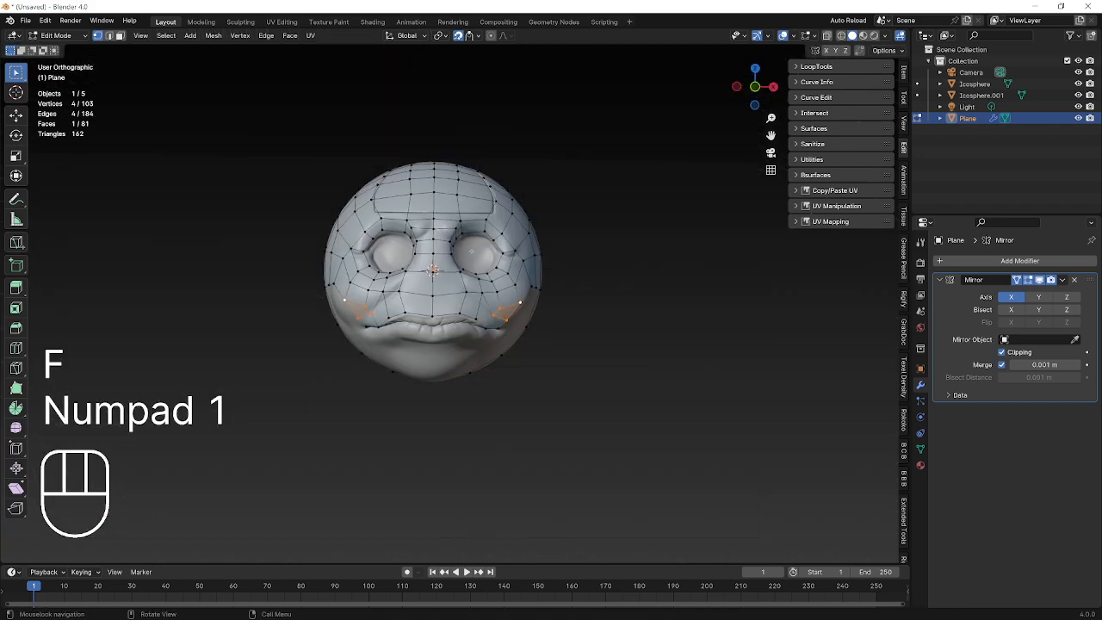
scroll(475, 252, "up", 4)
middle_click_drag(615, 300, 546, 283)
left_click(347, 291)
key("e")
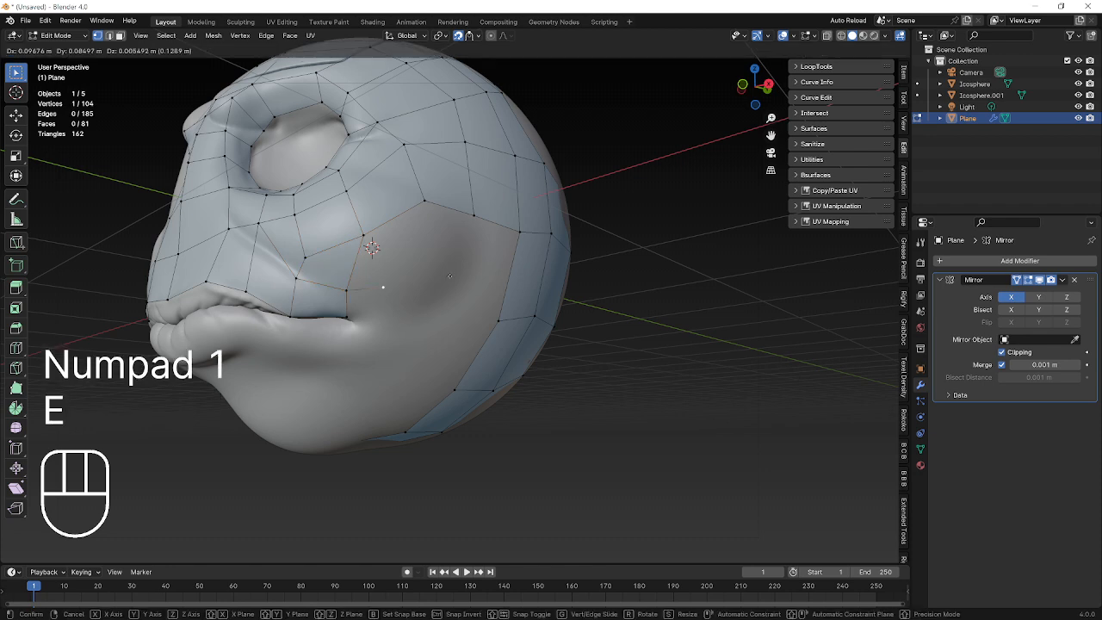
left_click(429, 286)
left_click(423, 199, "shift")
left_click(363, 234, "shift")
left_click(347, 290, "shift")
key("f")
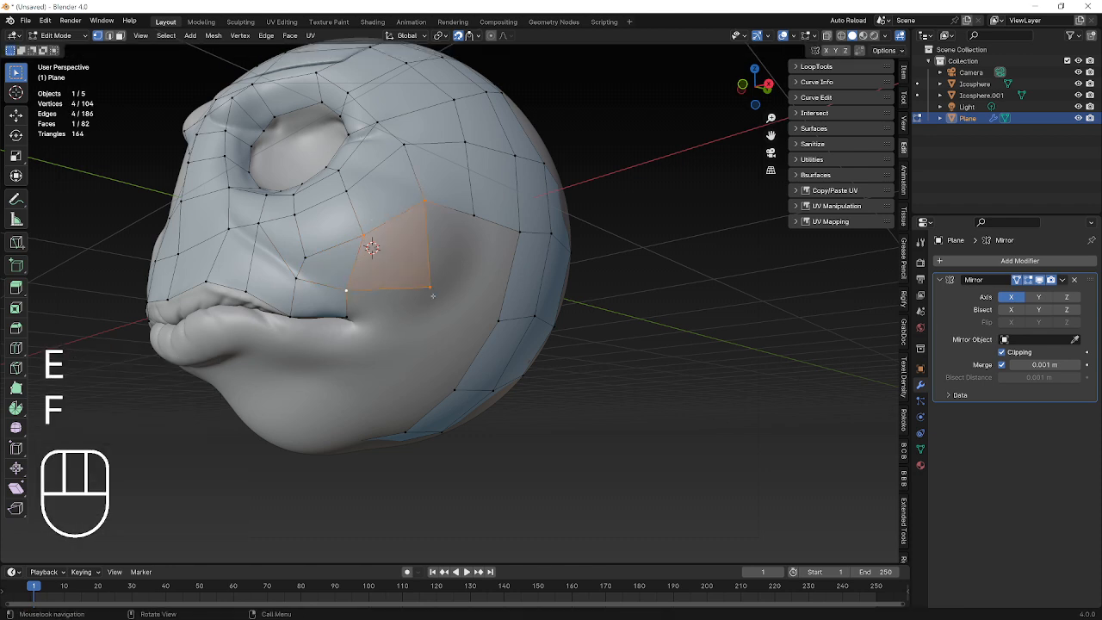
Step: Nudge the lower cheek vertex forward, extrude a vertex back from it and fill the face up to the cheek strip
left_click(431, 287)
key("g")
left_click(421, 292)
key("e")
left_click(451, 290)
left_click(473, 216, "shift")
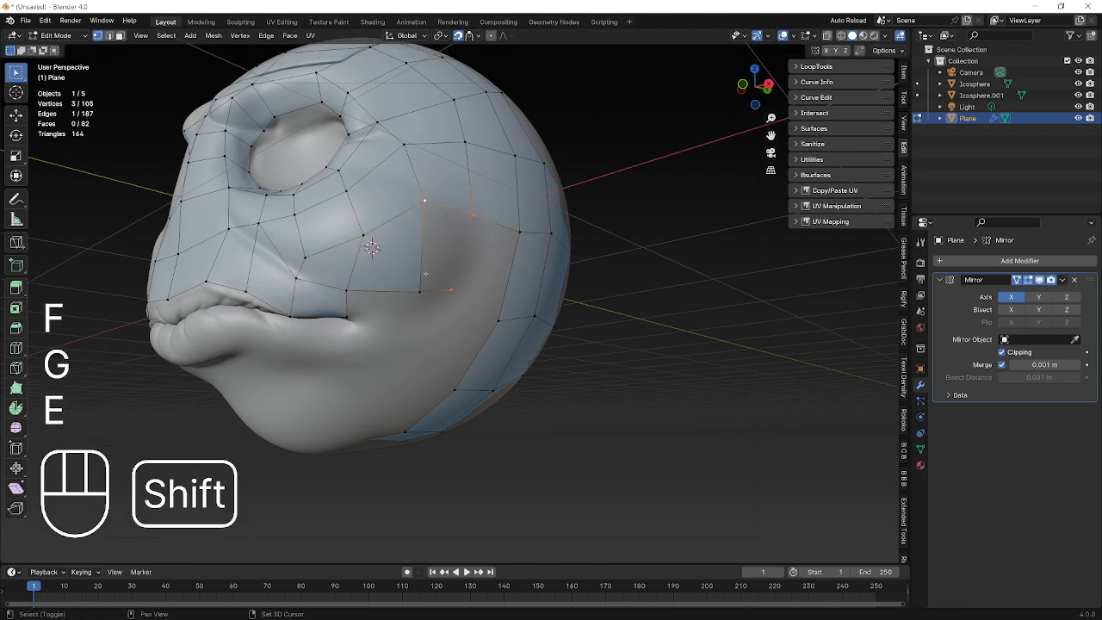
key("f")
Step: Adjust the rear lower cheek vertex and fill the gap between it and the side strip behind the cheek
left_click(453, 292)
key("g")
left_click(465, 303)
left_click(498, 320, "shift")
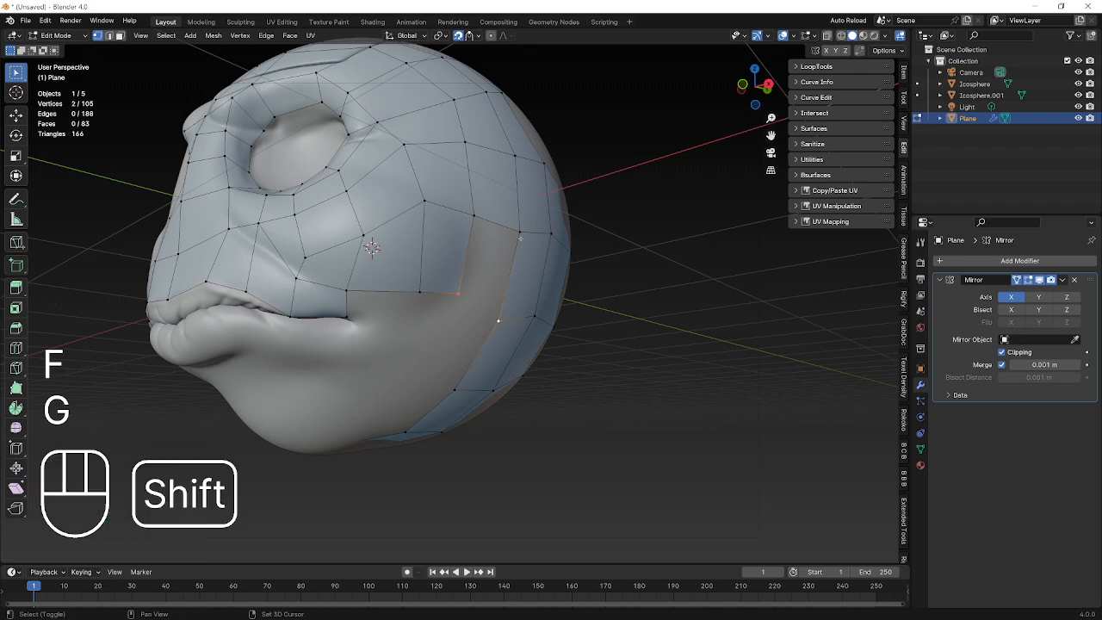
left_click(519, 231, "shift")
left_click(474, 216, "shift")
key("f")
Step: Extrude the rear lower cheek vertex down toward the jaw and fill the face against the jaw strip
left_click(457, 293)
middle_click_drag(457, 293, 442, 260)
key("e")
left_click(402, 315)
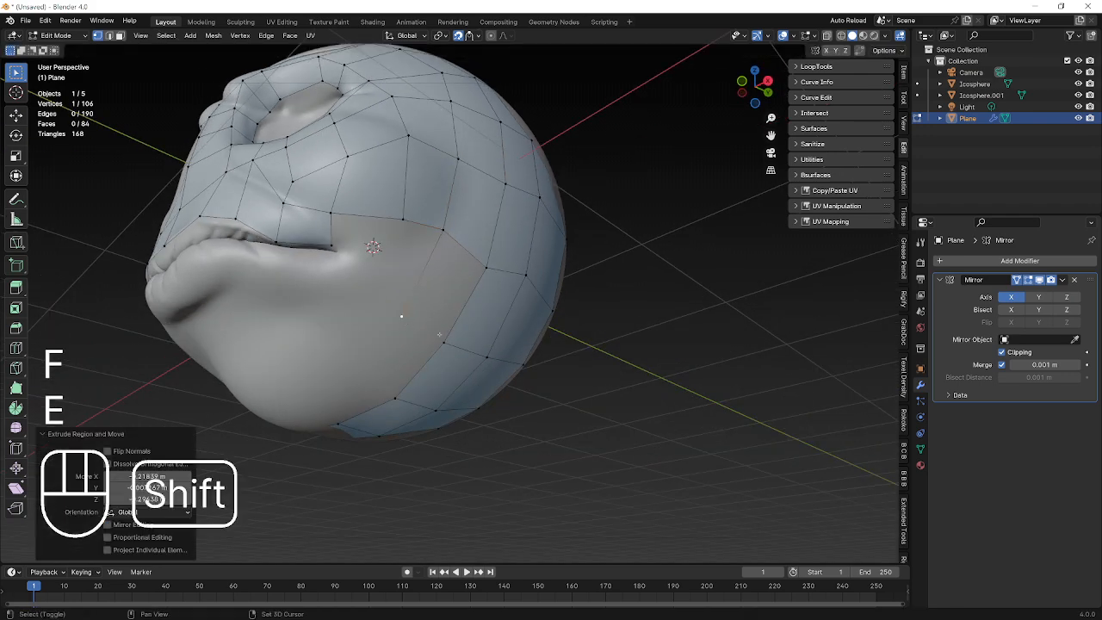
left_click(444, 343, "shift")
key("f")
Step: Nudge the new jaw vertex, extrude it forward below the cheek and fill the face up to the cheek row
left_click(399, 313)
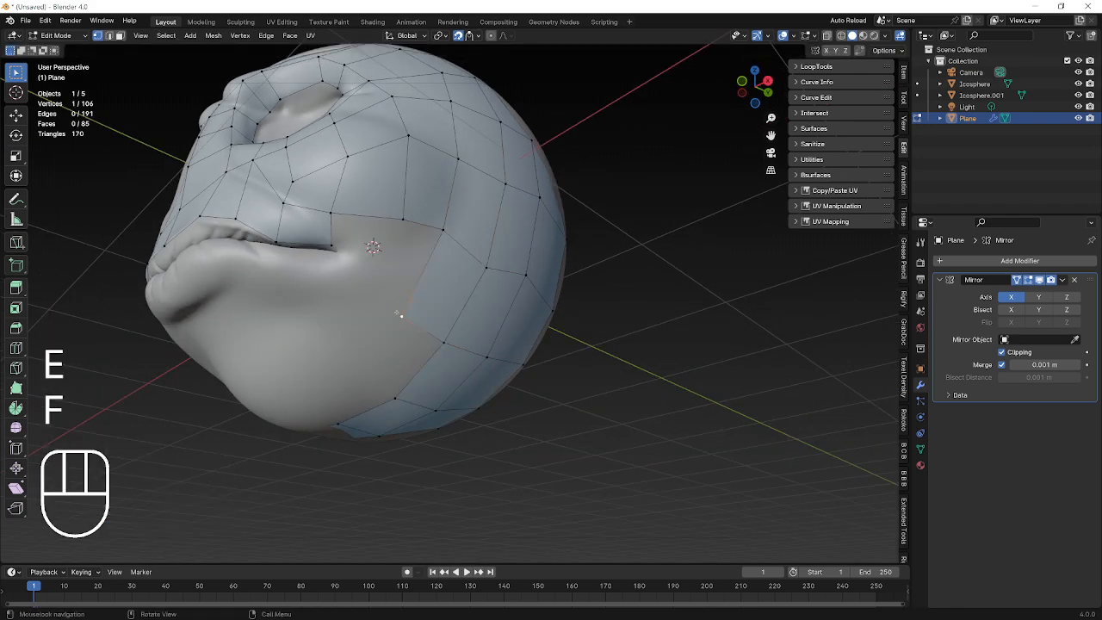
key("g")
left_click(402, 315)
key("e")
left_click(363, 301)
left_click(408, 229, "shift")
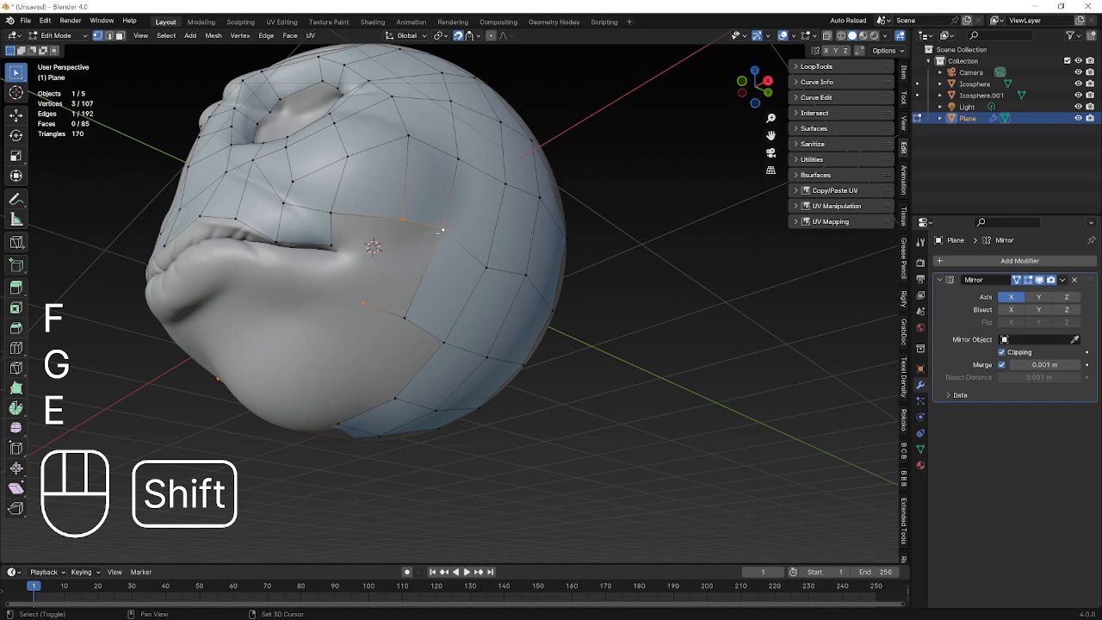
key("ctrl+z")
left_click(404, 314, "shift")
key("f")
Step: Move the front jaw vertex up toward the mouth corner and fill the face between them
left_click(364, 301)
key("g")
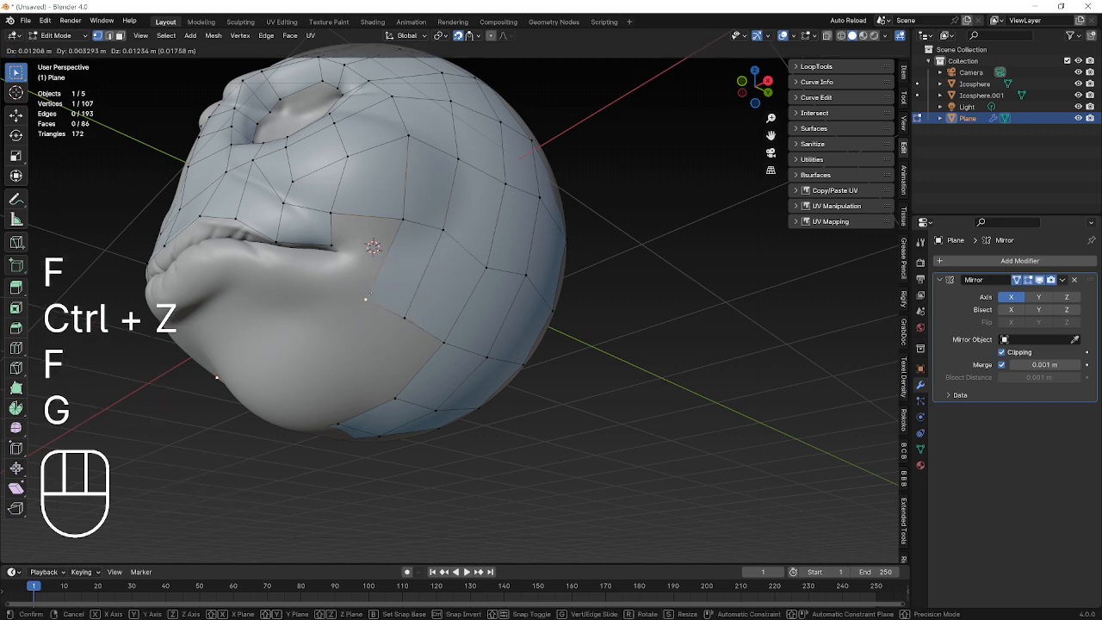
left_click(382, 276)
left_click(329, 236, "shift")
left_click(411, 216, "shift")
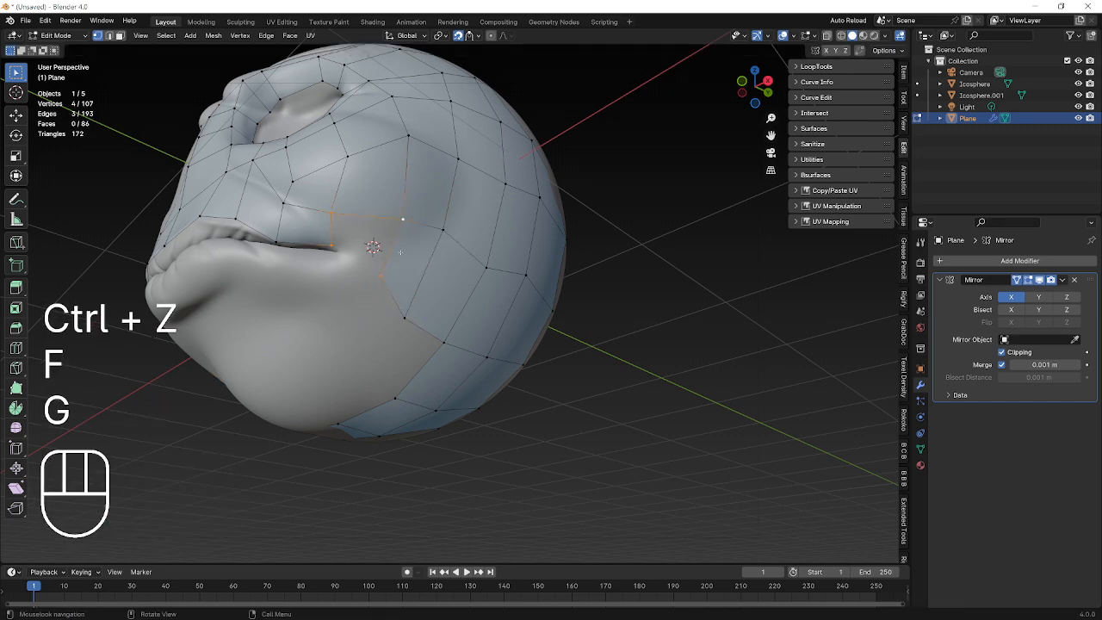
key("f")
Step: Extrude the mesh edge beside the centre line down onto the upper lip
scroll(398, 221, "down", 4)
middle_click_drag(345, 225, 433, 237)
scroll(411, 239, "up", 5)
scroll(411, 240, "down", 3)
left_click(417, 250)
left_click(459, 238, "shift")
key("e")
left_click(447, 272)
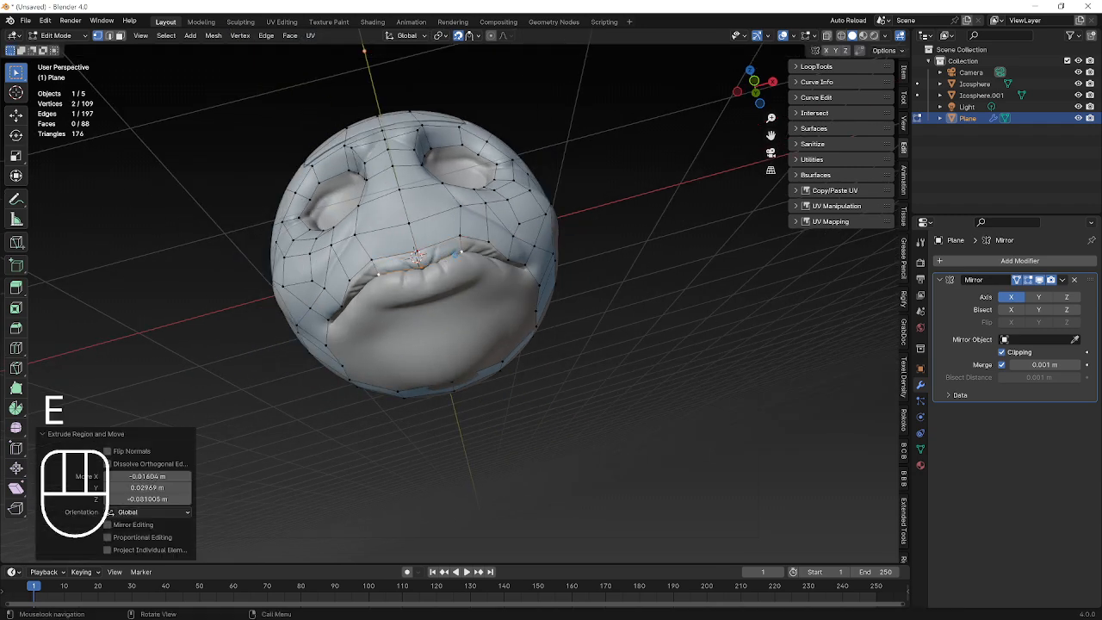
Step: Fine-tune the extruded edge and its centre vertex along the upper lip
key("g")
left_click(446, 270)
left_click(421, 265)
key("g")
left_click(421, 266)
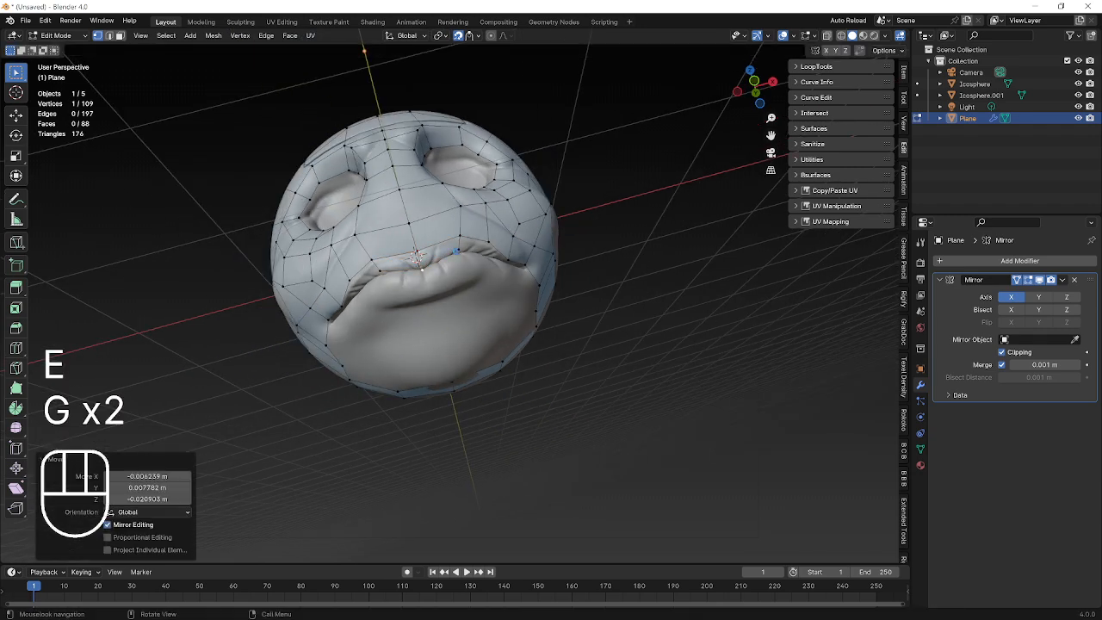
Step: Extrude a vertex sideways along the upper lip and fill the face against the row above
middle_click_drag(421, 266, 405, 260)
key("e")
left_click(437, 256)
left_click(434, 248, "shift")
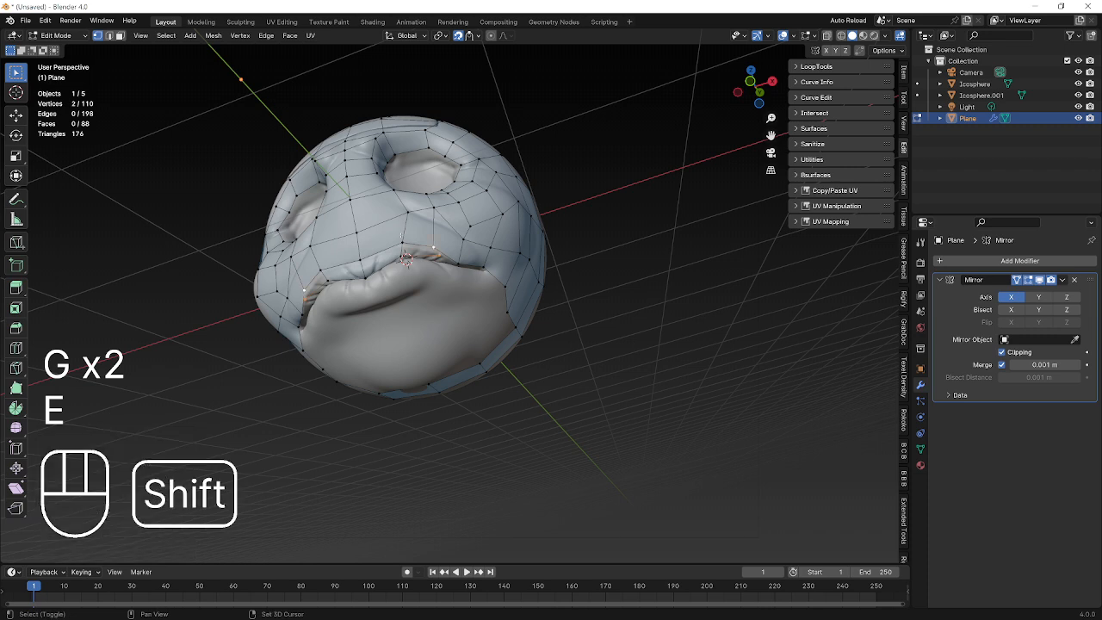
key("f")
Step: Reposition the new upper lip vertex, extrude another toward the mouth corner and fill the face between them
left_click(428, 256)
key("g")
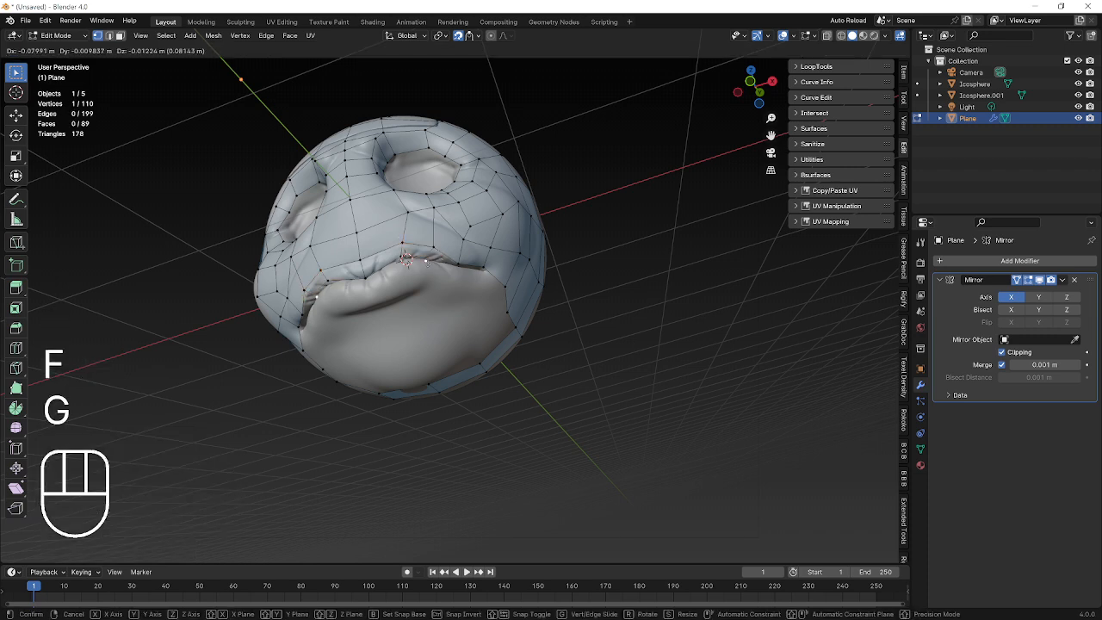
left_click(424, 260)
key("e")
left_click(441, 274)
left_click(426, 259, "shift")
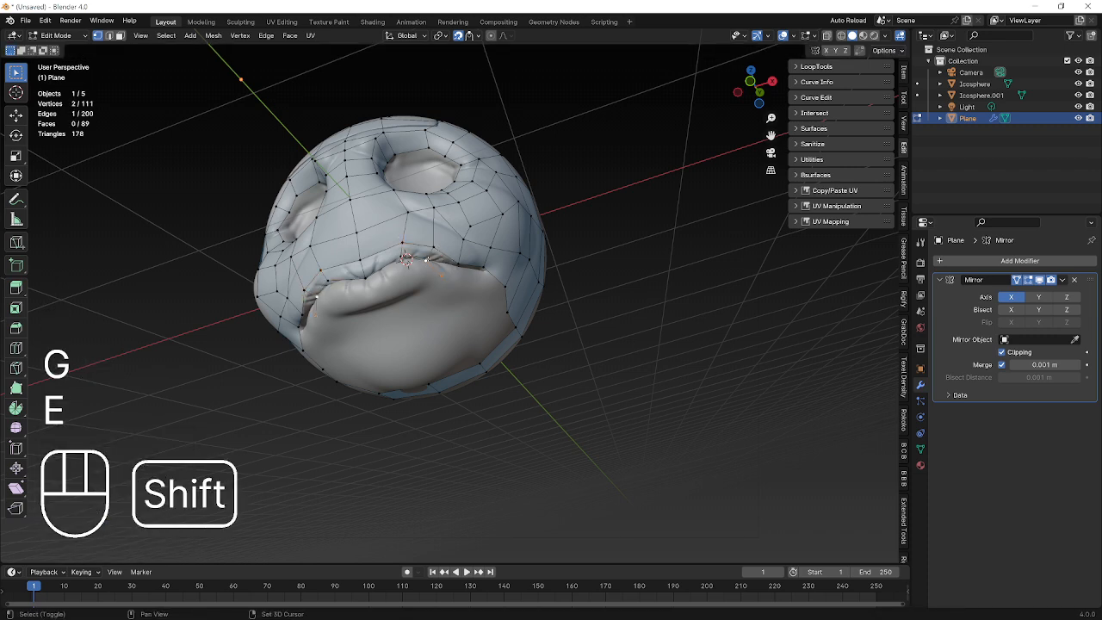
key("f")
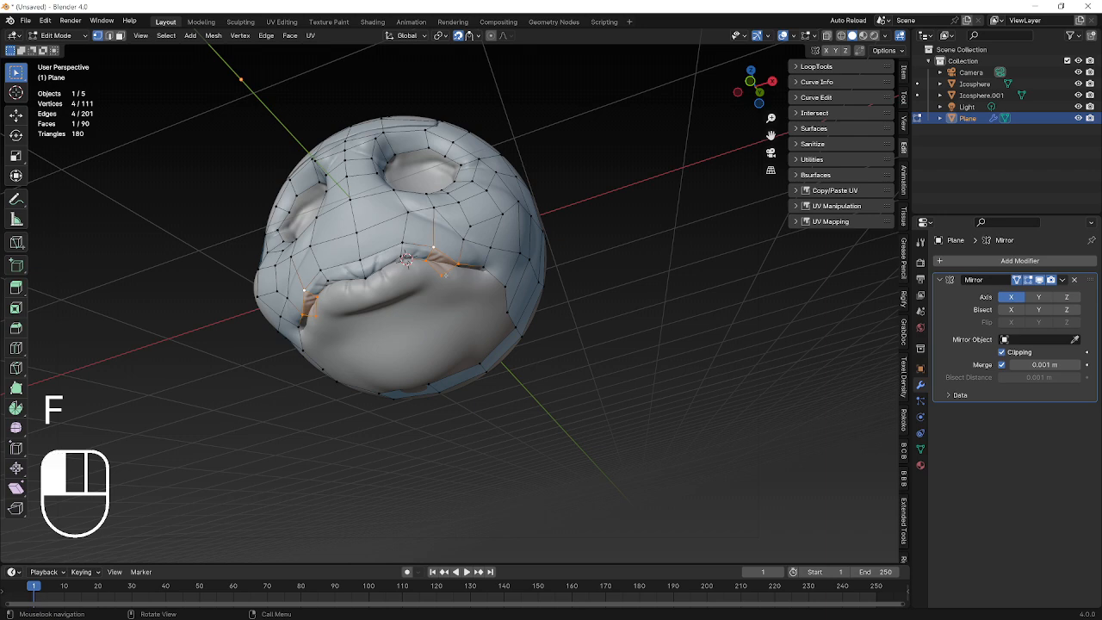
Step: Reposition the last upper lip vertex so it sits closer to the mouth corner
left_click(444, 275)
key("g")
left_click(451, 266)
middle_click_drag(453, 263, 456, 222)
scroll(457, 222, "up", 4)
key("ctrl+z")
middle_click_drag(463, 116, 471, 225, "shift")
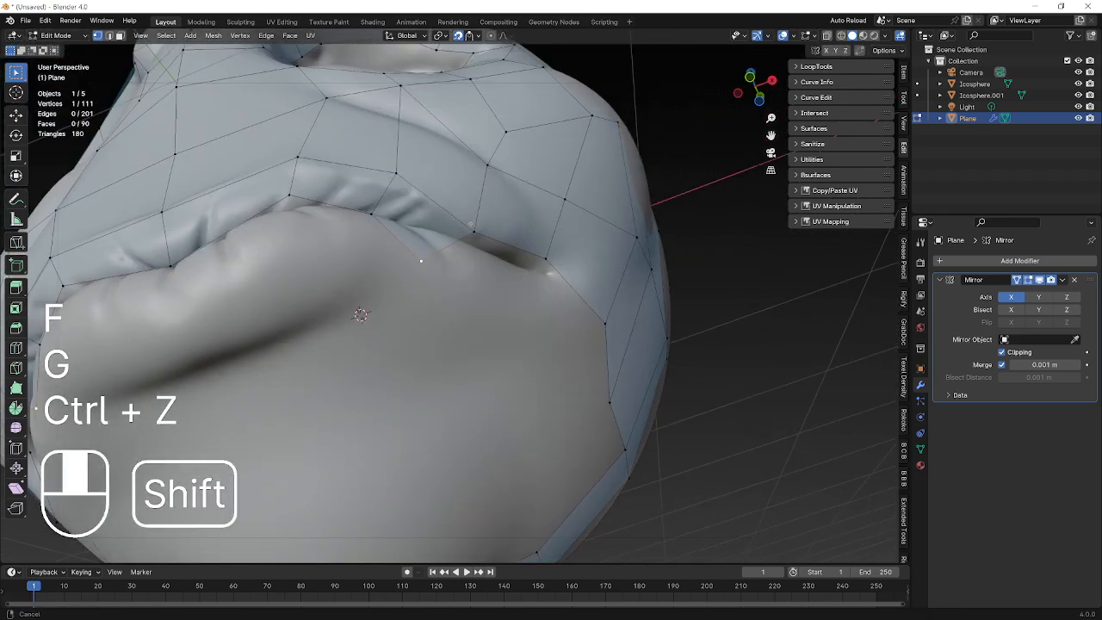
key("g")
left_click(477, 231)
Step: Extrude the outermost upper lip vertex to the mouth corner and fill the face against the lip row above
key("e")
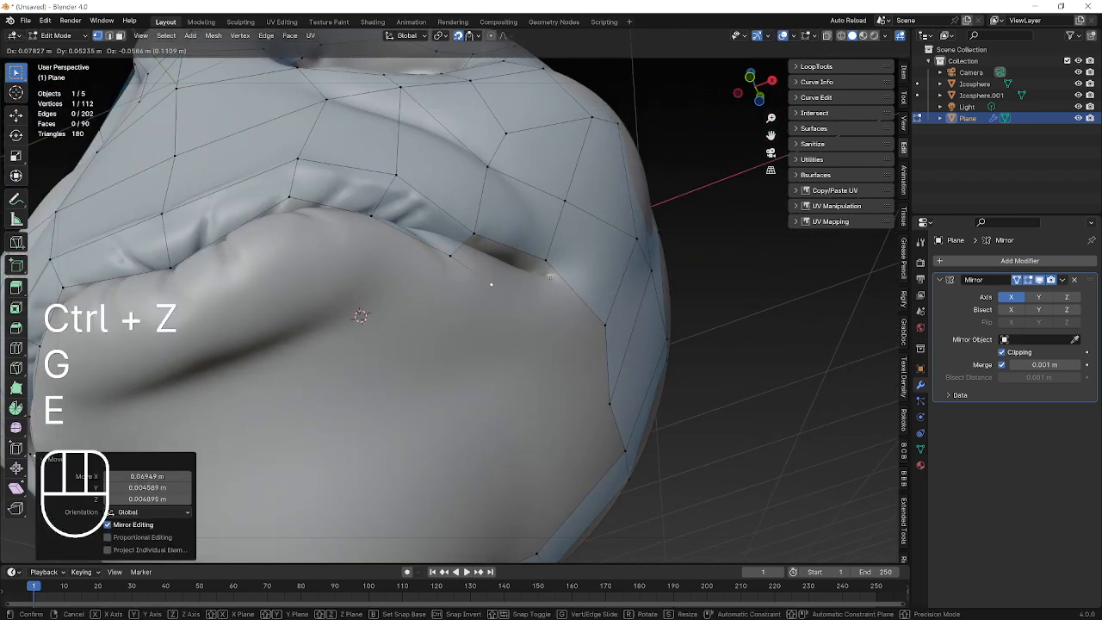
left_click(534, 263)
left_click(544, 261, "shift")
left_click(473, 235, "shift")
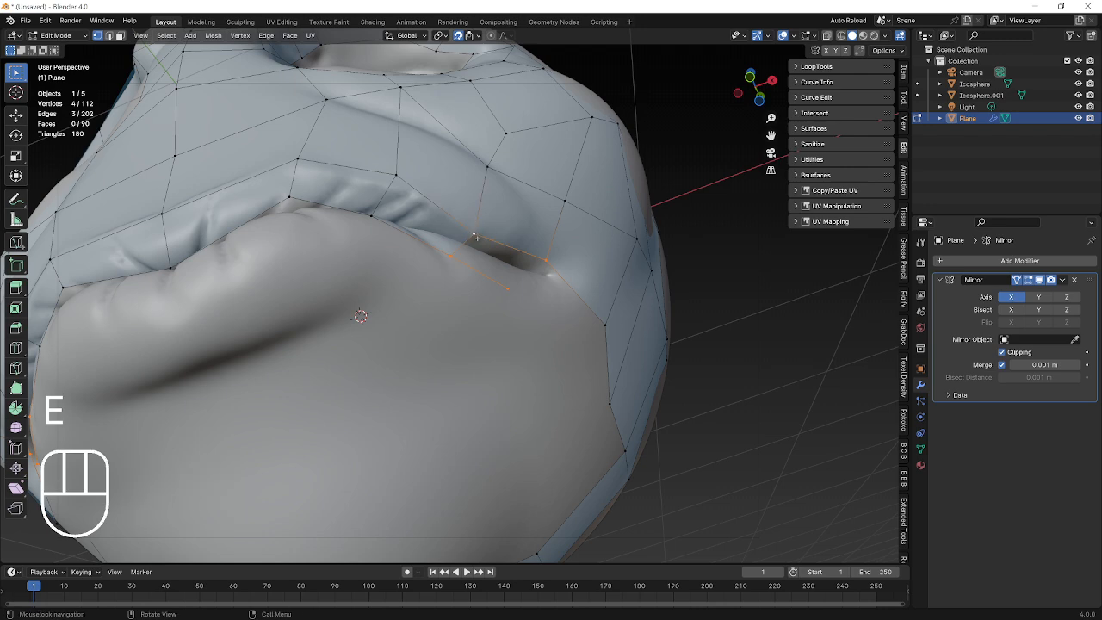
key("f")
Step: Shift the mouth-corner vertex outward and down around the end of the lip
scroll(472, 238, "down", 2)
left_click(492, 289)
key("g")
left_click(489, 286)
key("g")
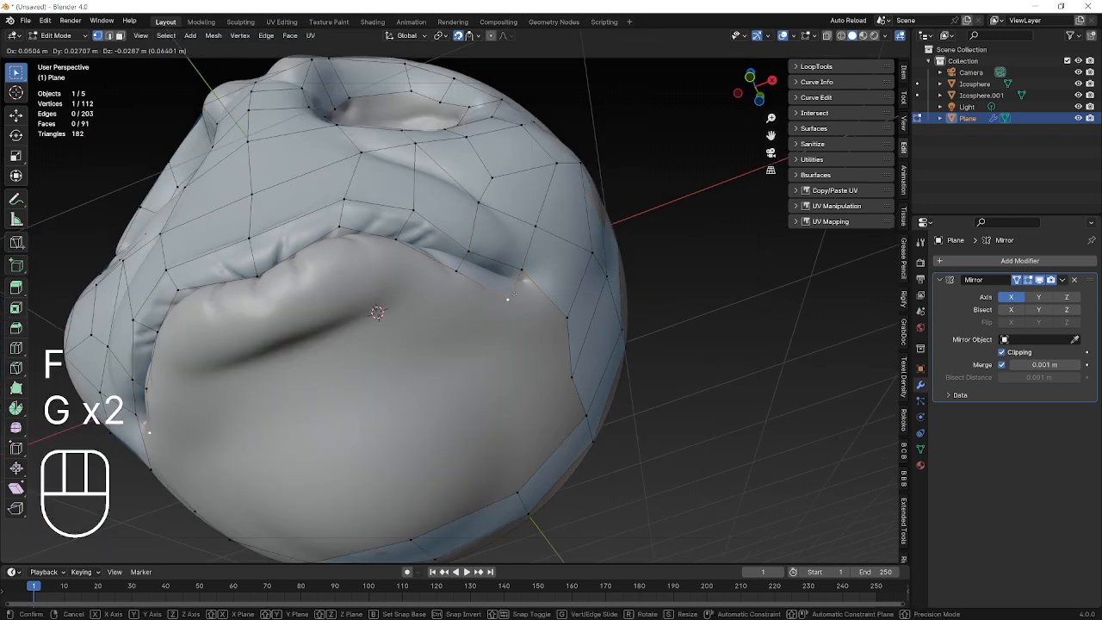
left_click(506, 296)
Step: Extrude a vertex down from the mouth corner, fill the face against the cheek and nudge the new vertex down
key("e")
left_click(535, 323)
left_click(567, 316, "shift")
left_click(508, 298, "shift")
key("f")
left_click(534, 325)
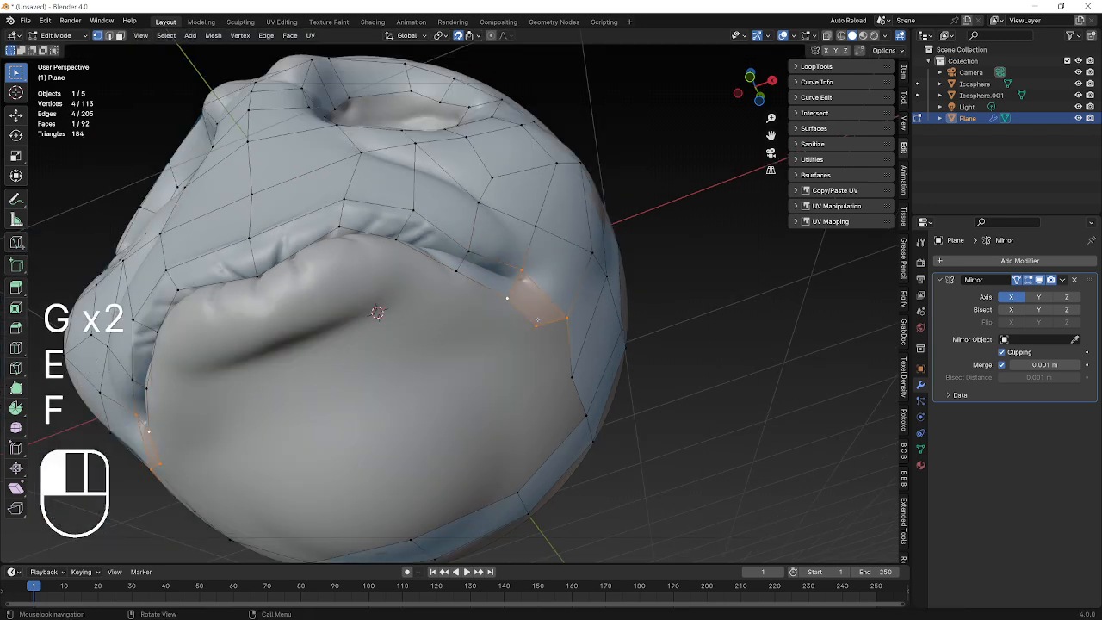
key("g")
left_click(542, 334)
Step: Extrude the vertex below the mouth corner down the jaw and fill the two faces joining it to the jaw strip
scroll(542, 334, "down", 3)
middle_click_drag(541, 334, 405, 315)
key("e")
left_click(411, 326)
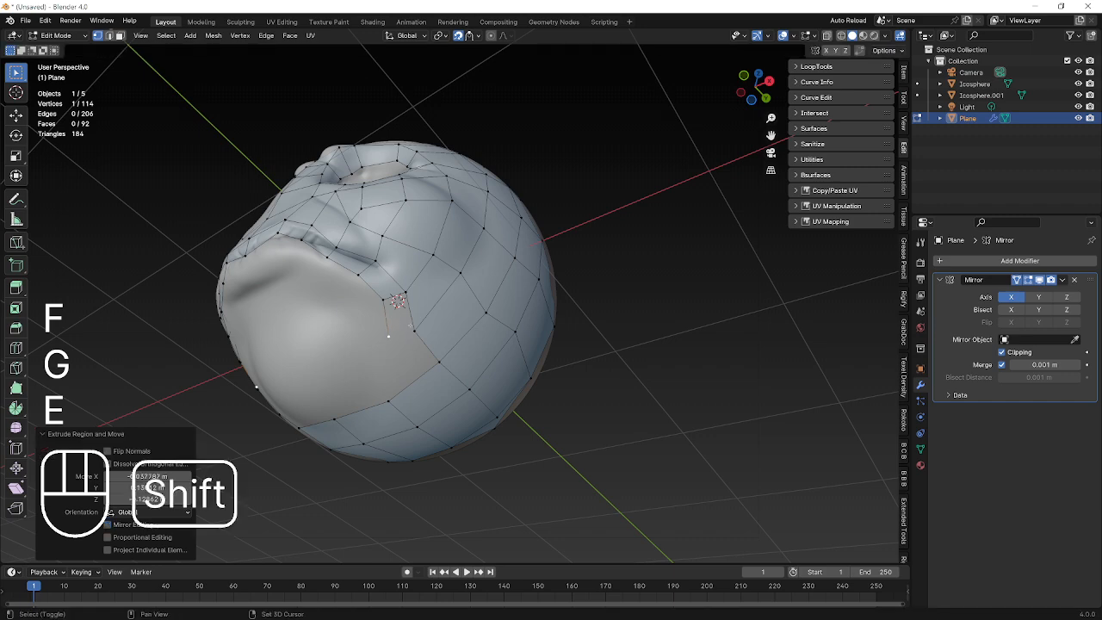
left_click(387, 300, "shift")
left_click(414, 327, "shift")
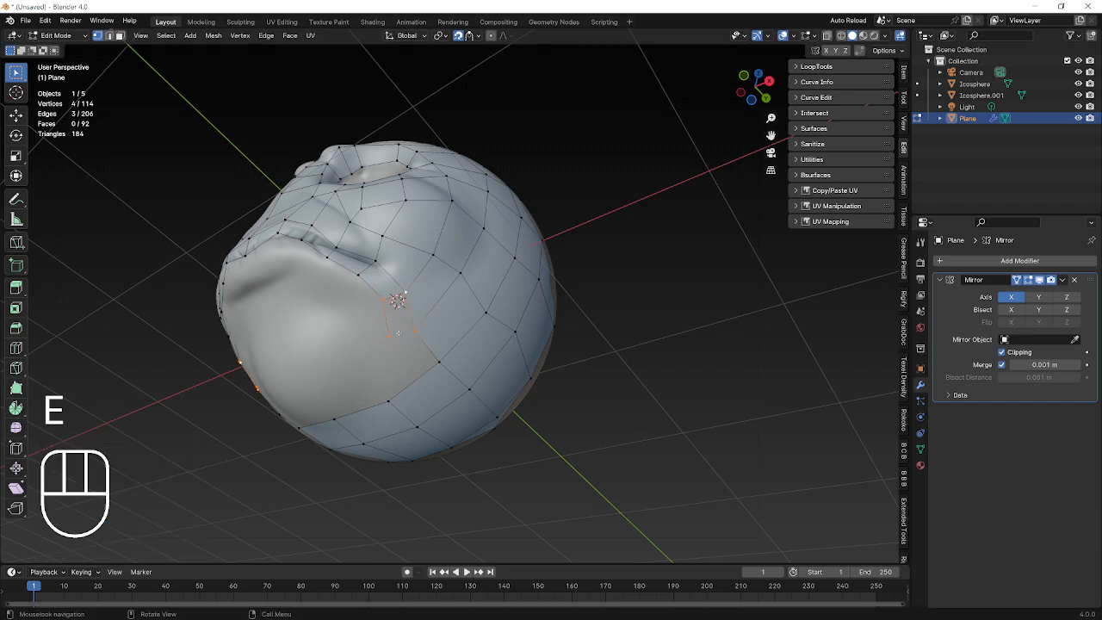
left_click(414, 331, "shift")
key("f")
middle_click_drag(391, 394, 463, 333)
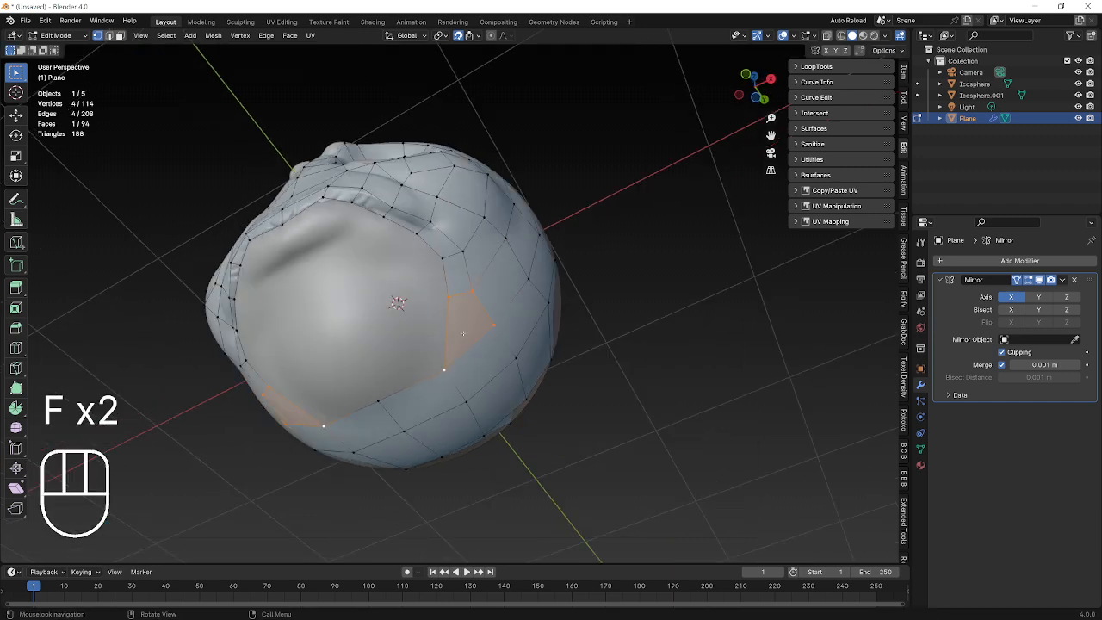
key("e")
right_click(460, 301)
key("ctrl+z")
Step: Extrude the inner jaw vertex across to the centre line under the chin and fill the face against the lower strip
left_click(451, 298)
key("e")
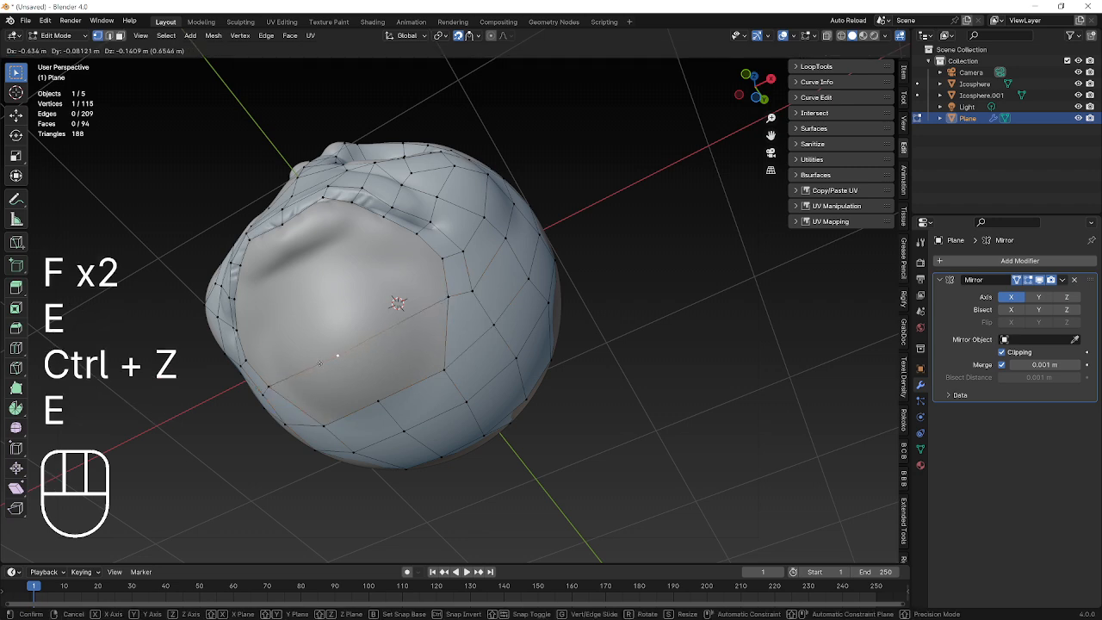
left_click(338, 356)
left_click(322, 425, "shift")
left_click(444, 370, "shift")
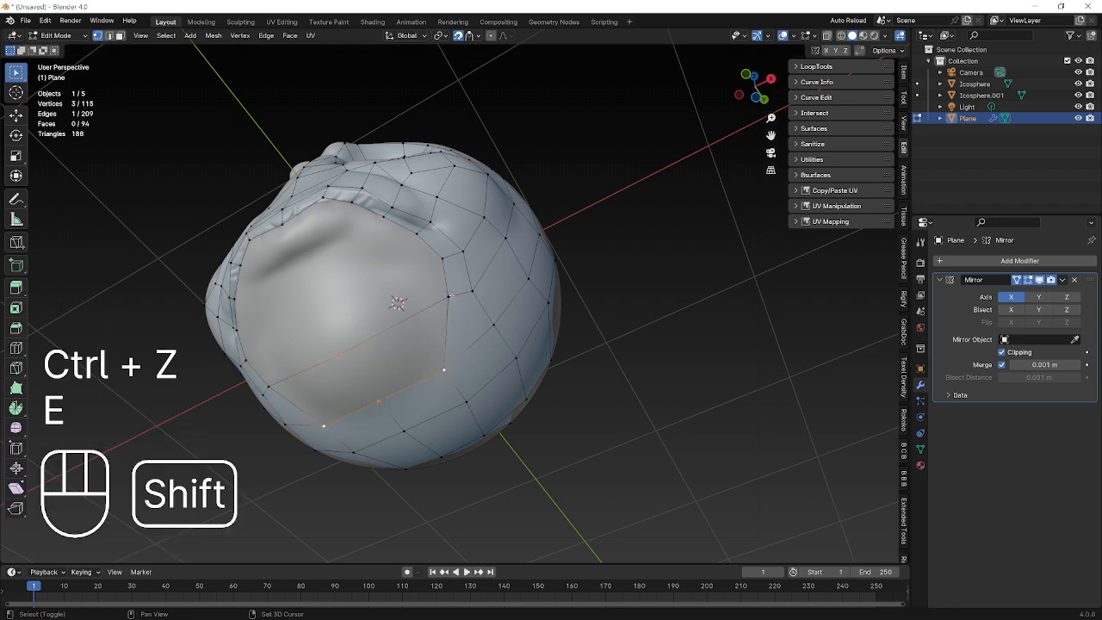
left_click(449, 297, "shift")
key("f")
Step: Extrude the centre chin vertex up toward the mouth and fill the face out to the jaw side
key("e")
left_click(245, 360)
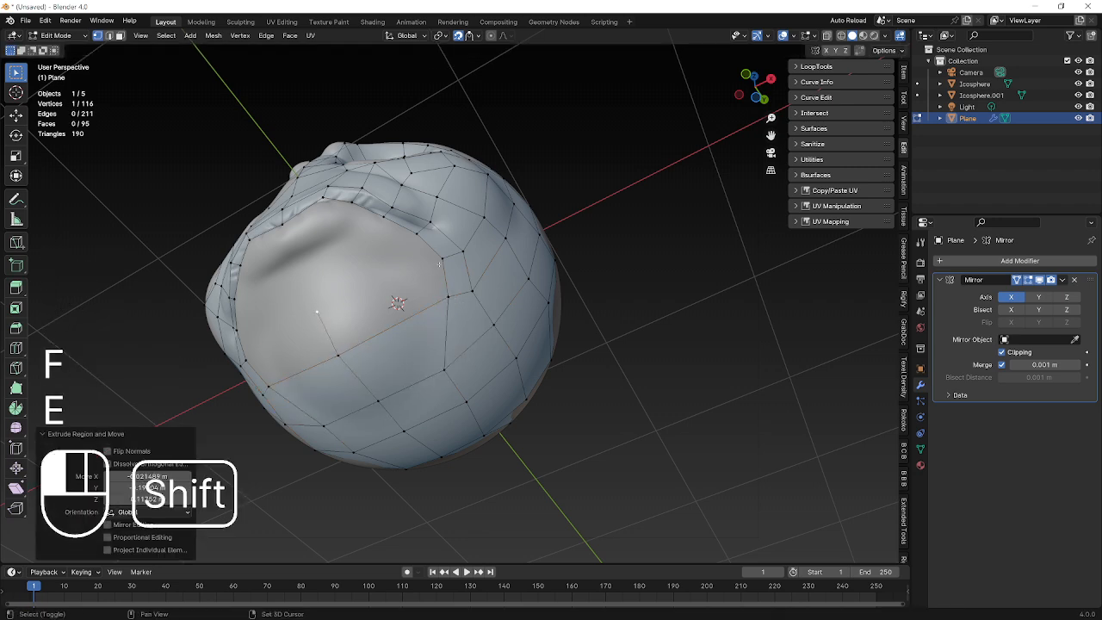
left_click(442, 258, "shift")
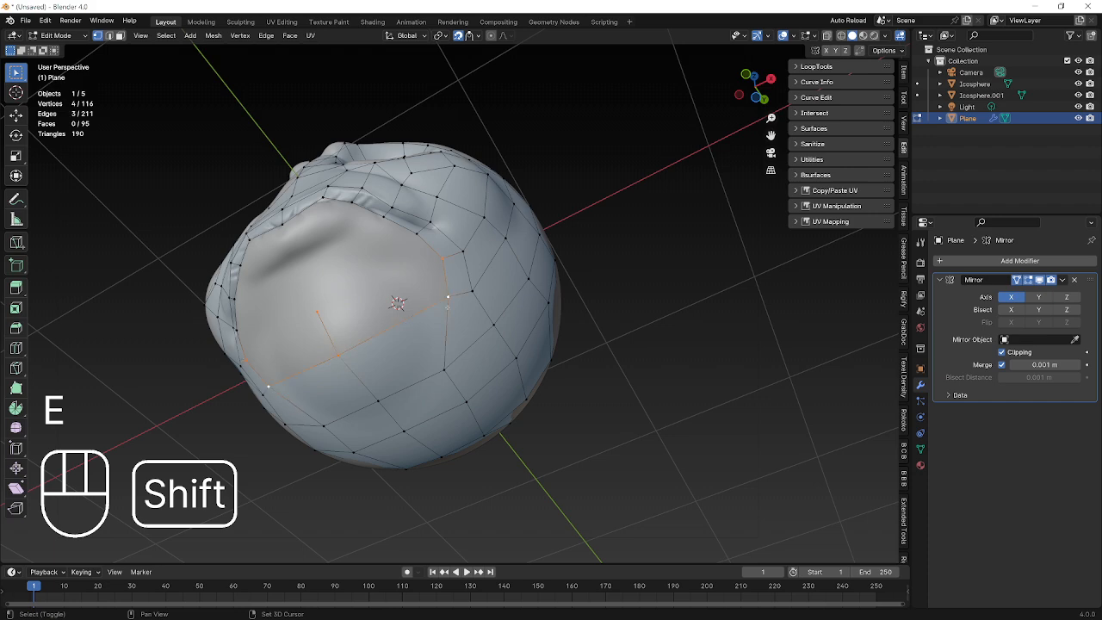
key("f")
Step: Try extruding the centre upper lip vertex down and filling a face across the lip
middle_click_drag(448, 308, 493, 336)
left_click(403, 349)
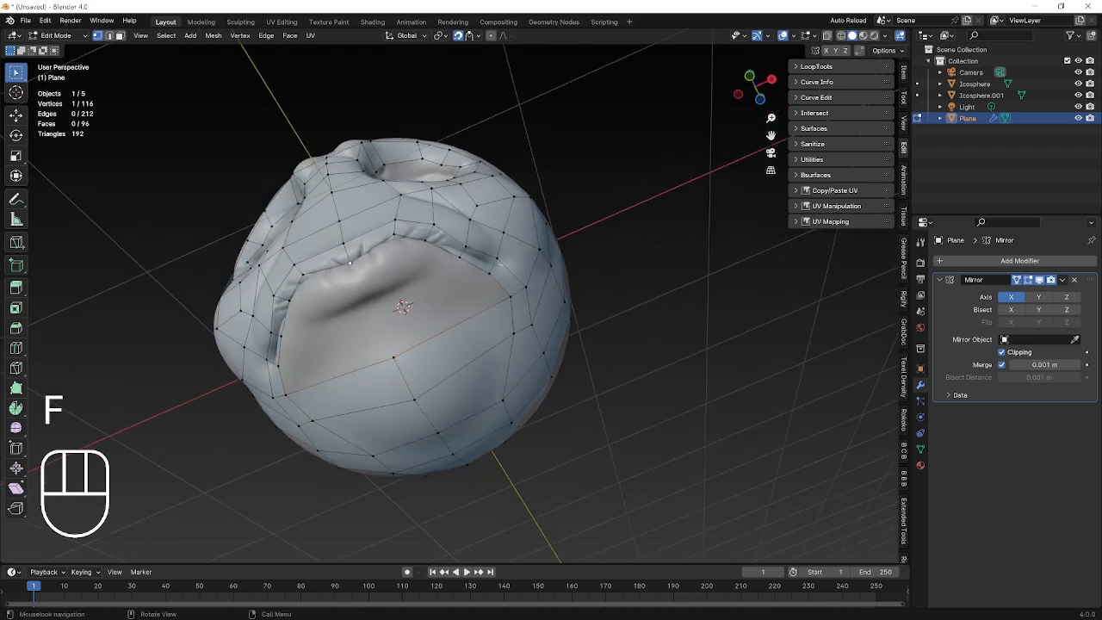
left_click(289, 303, "shift")
left_click(289, 303)
key("e")
left_click(337, 303)
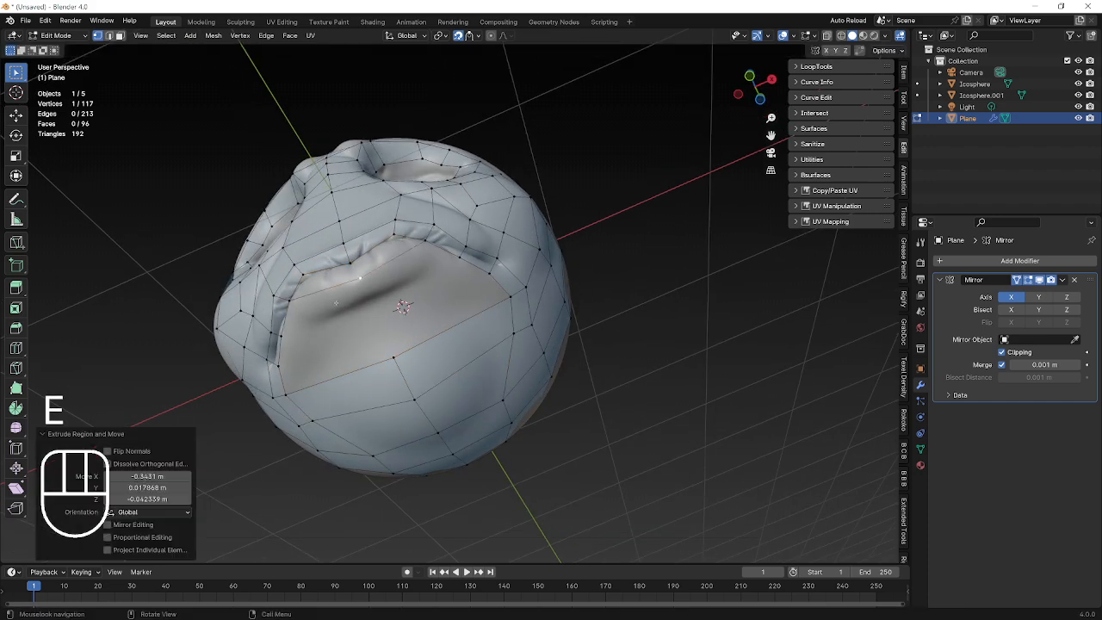
left_click(350, 261, "shift")
key("f")
left_click(362, 280)
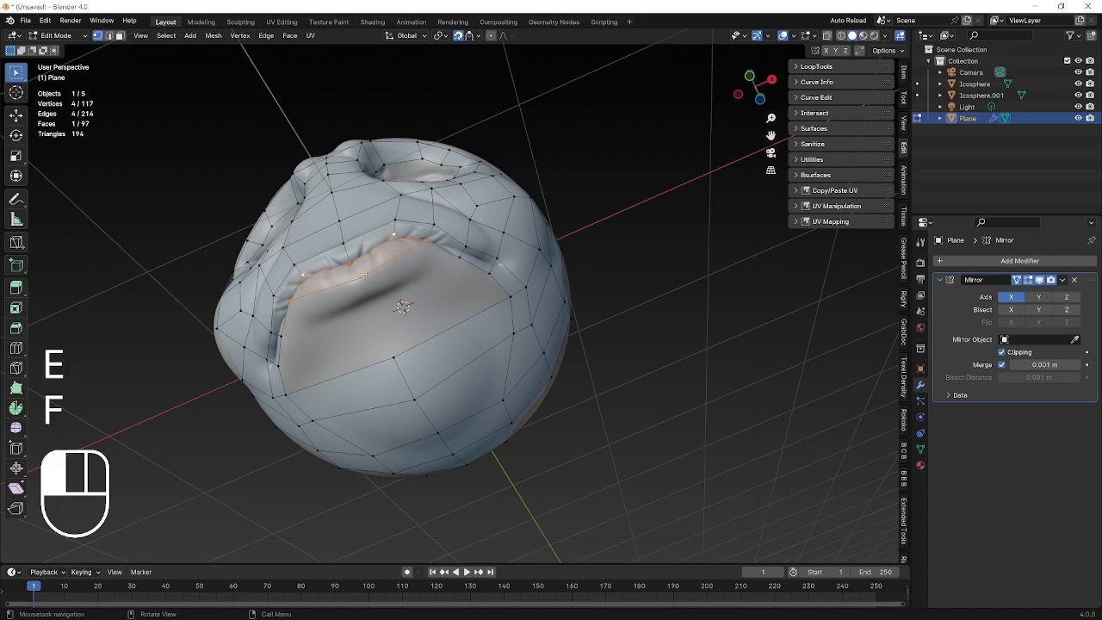
Step: Try extruding the lip's centre vertex into the mouth crease and filling a second face toward the mouth corner
key("e")
left_click(373, 312)
left_click(427, 245, "shift")
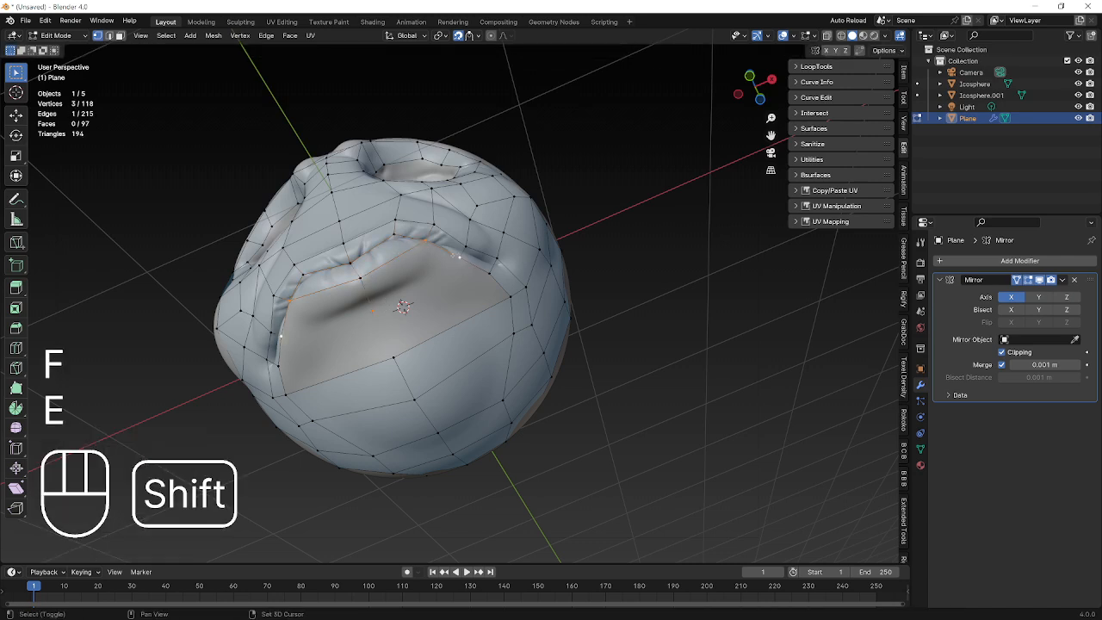
key("f")
left_click(453, 261)
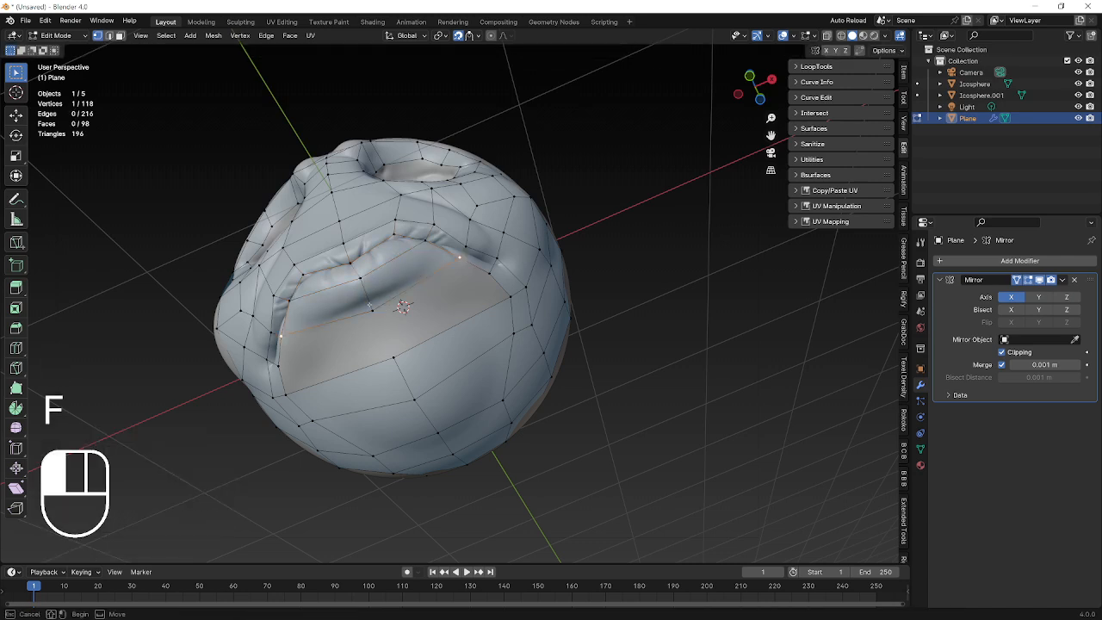
Step: Undo the trial lip faces and the last chin face
key("ctrl+z")
key("ctrl+z")
key("ctrl+z")
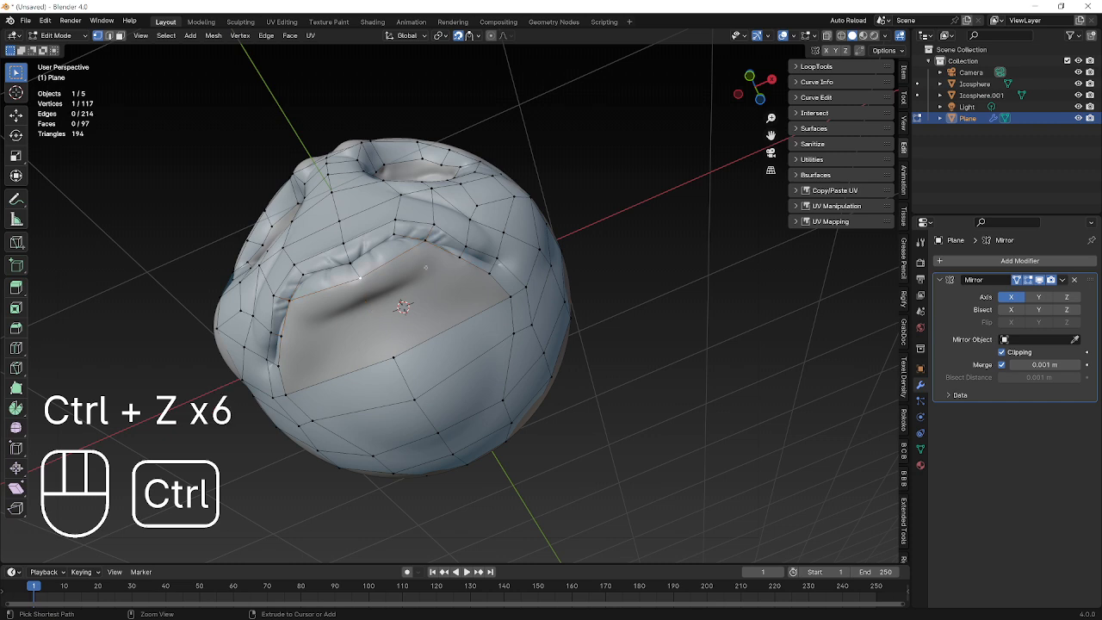
key("ctrl+z")
key("ctrl+z")
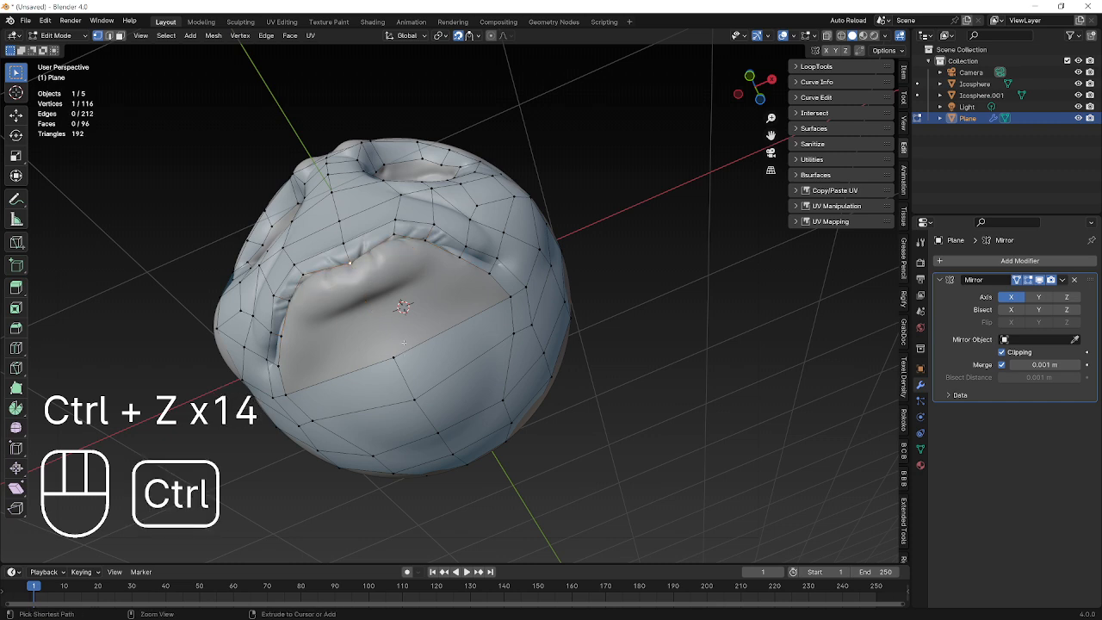
key("ctrl+z")
key("ctrl+z")
Step: Extrude the centre upper lip edge down over the lip and adjust both new vertices along the mouth line
left_click(351, 262)
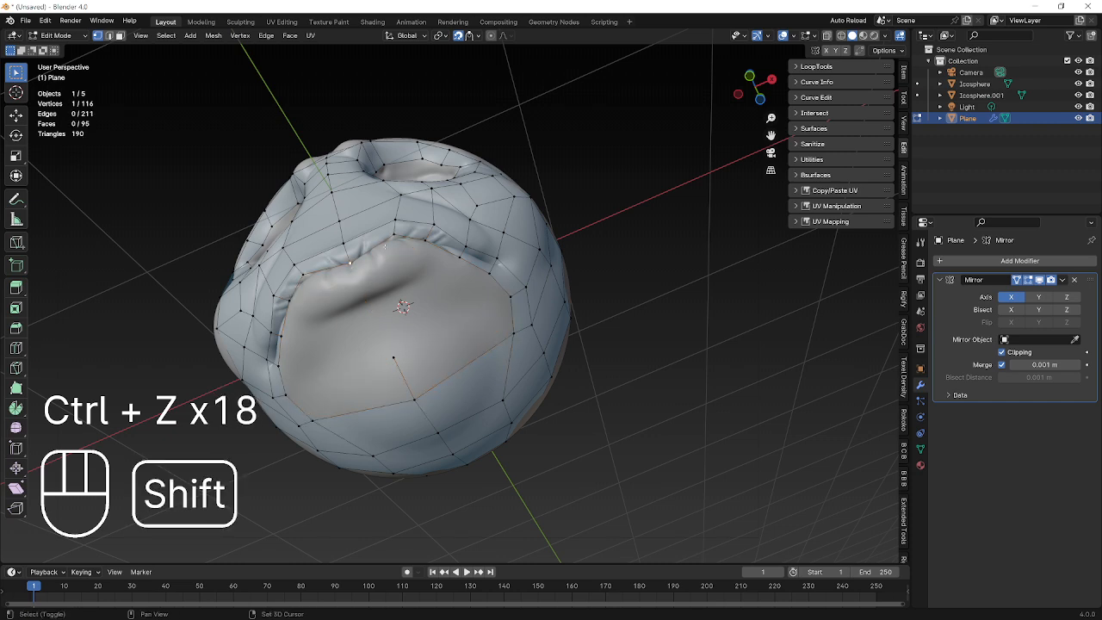
key("e")
left_click(410, 257)
left_click(359, 287)
key("g")
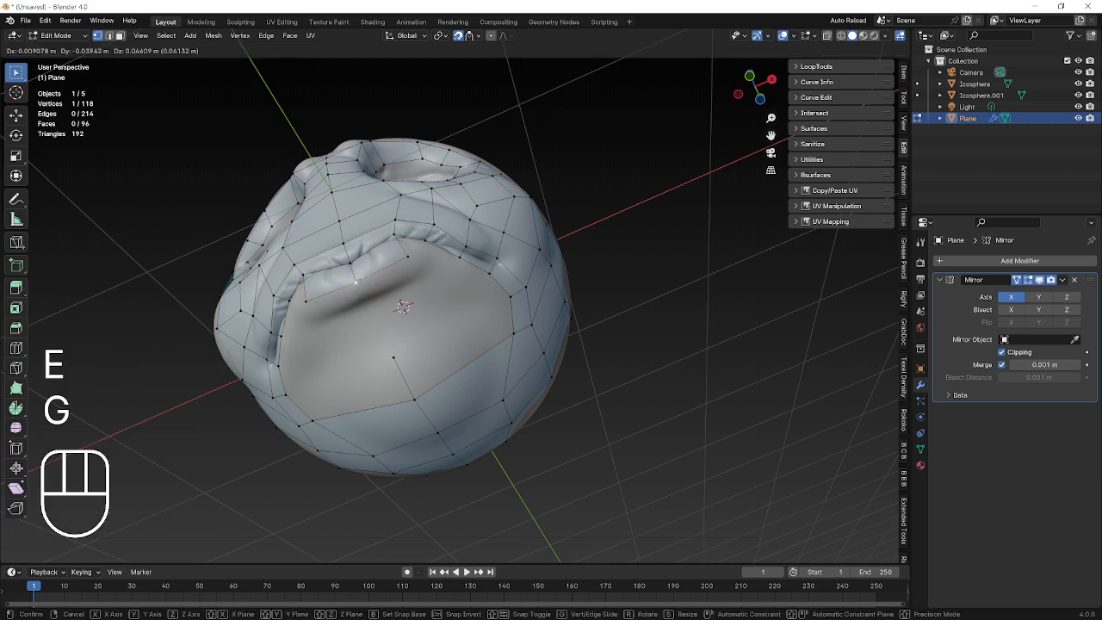
left_click(355, 279)
left_click(410, 256)
key("g")
left_click(397, 264)
left_click(394, 358)
key("e")
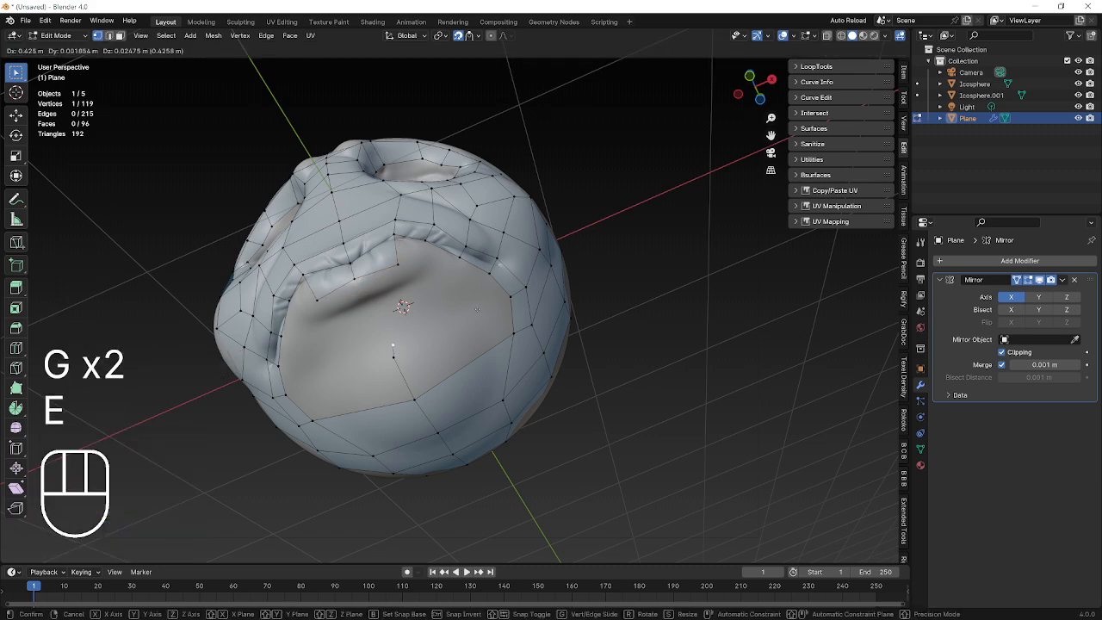
left_click(444, 372)
key("ctrl+z")
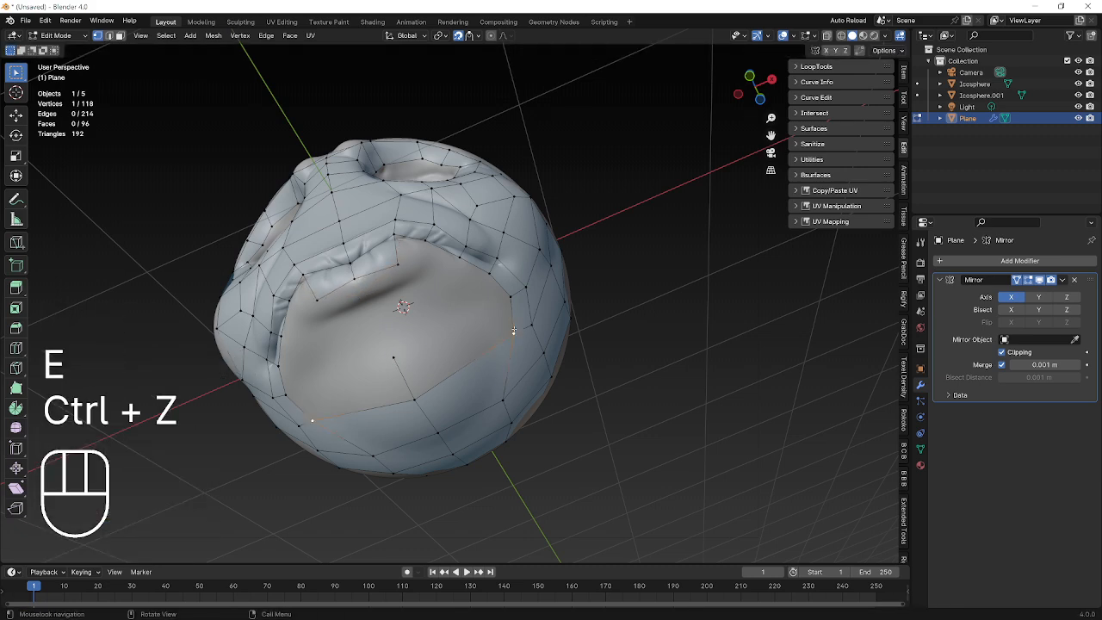
Step: Extrude the outer jaw vertex of the chin opening inward and fill a face between it and the centre chin edge
key("e")
left_click(513, 333)
key("e")
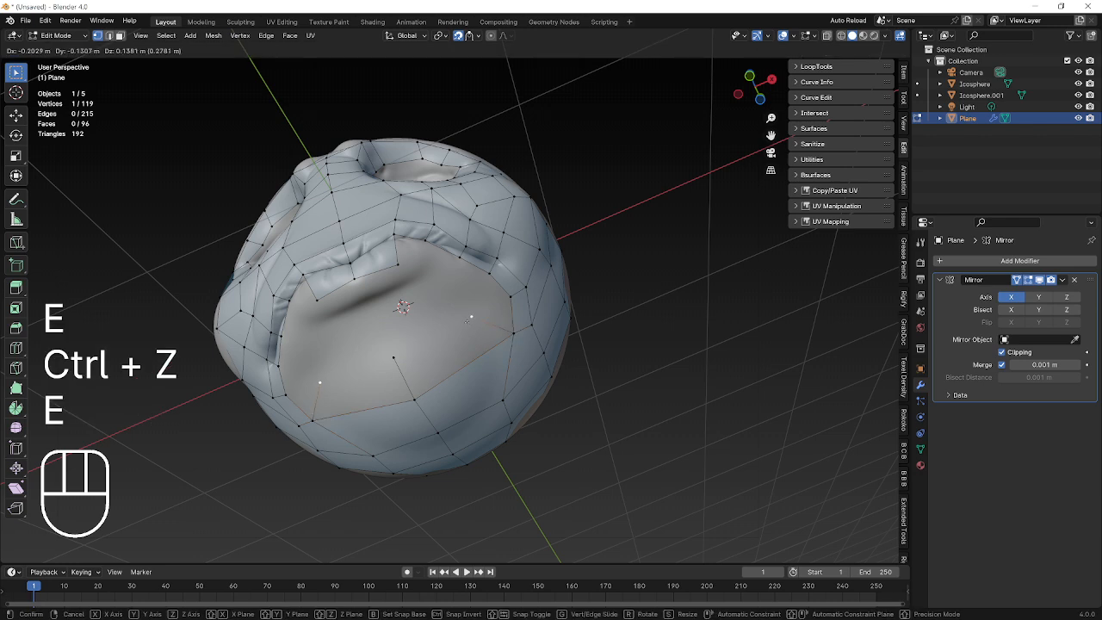
left_click(469, 315)
left_click(394, 358, "shift")
left_click(415, 400, "shift")
left_click(499, 346, "shift")
key("f")
left_click(470, 316)
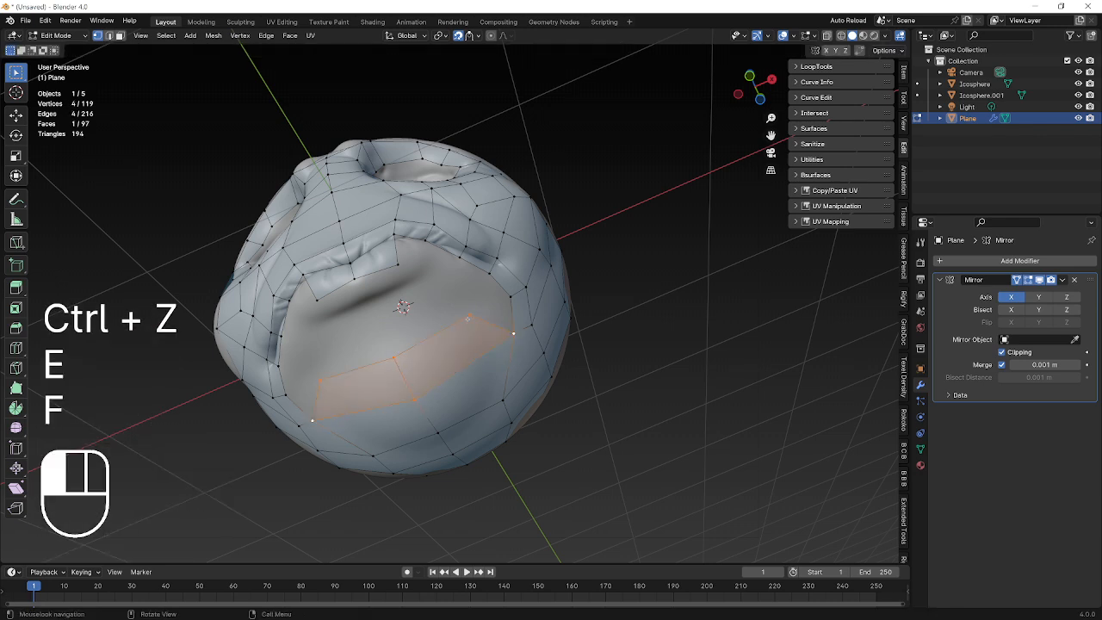
Step: Fill the remaining faces from the jaw and mouth corner to the lower edge of the lip, closing the chin opening
left_click(514, 332, "shift")
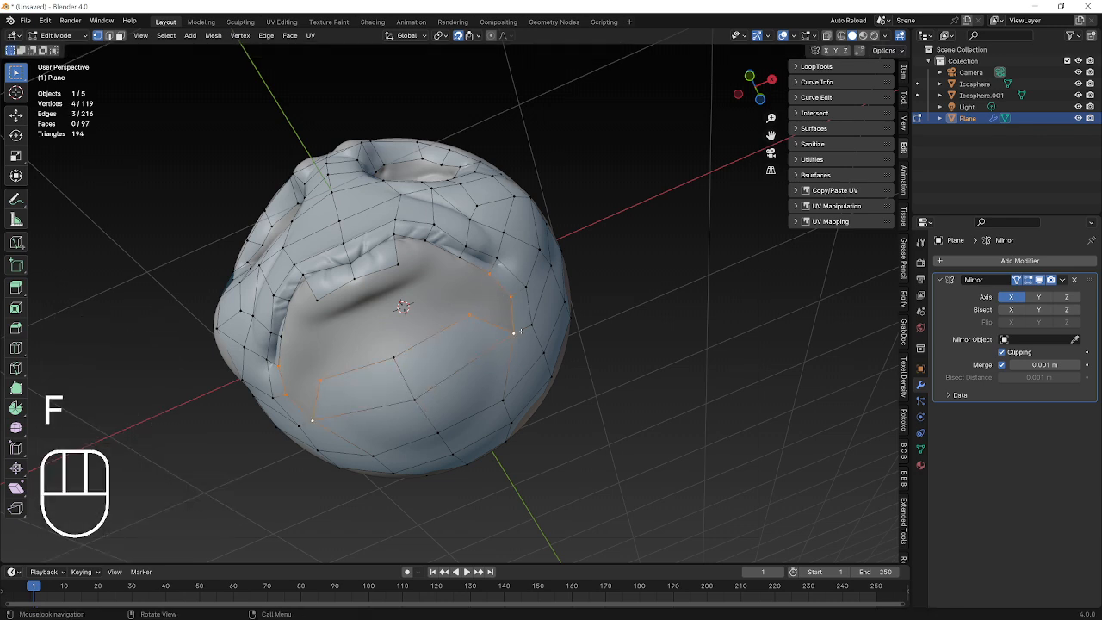
left_click(437, 246)
left_click(398, 263, "shift")
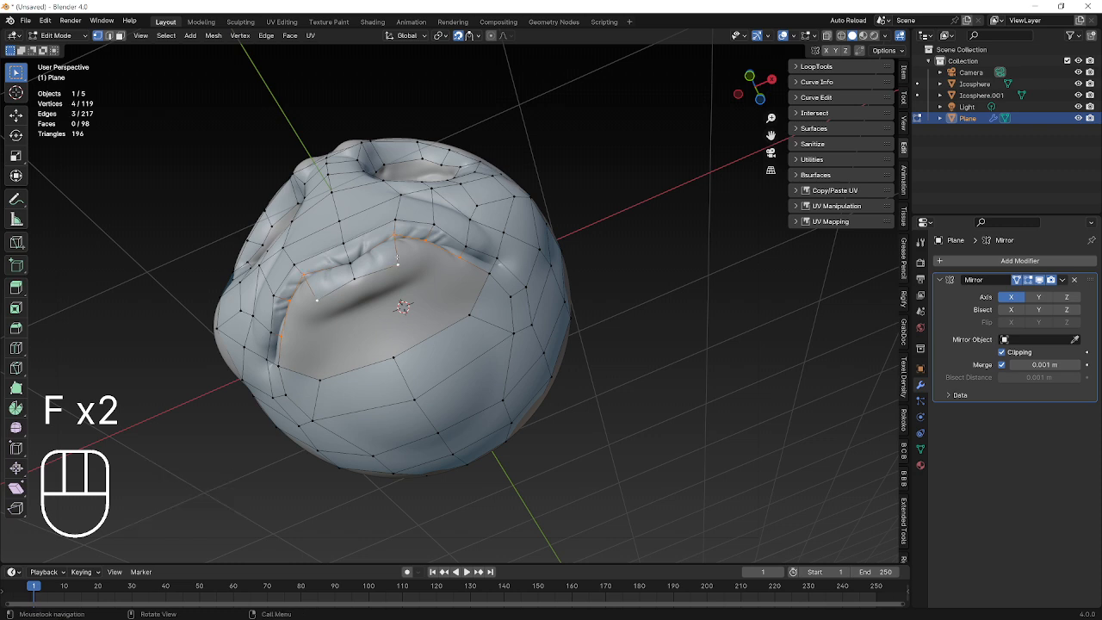
key("f")
key("ctrl+z")
key("ctrl+z")
key("f")
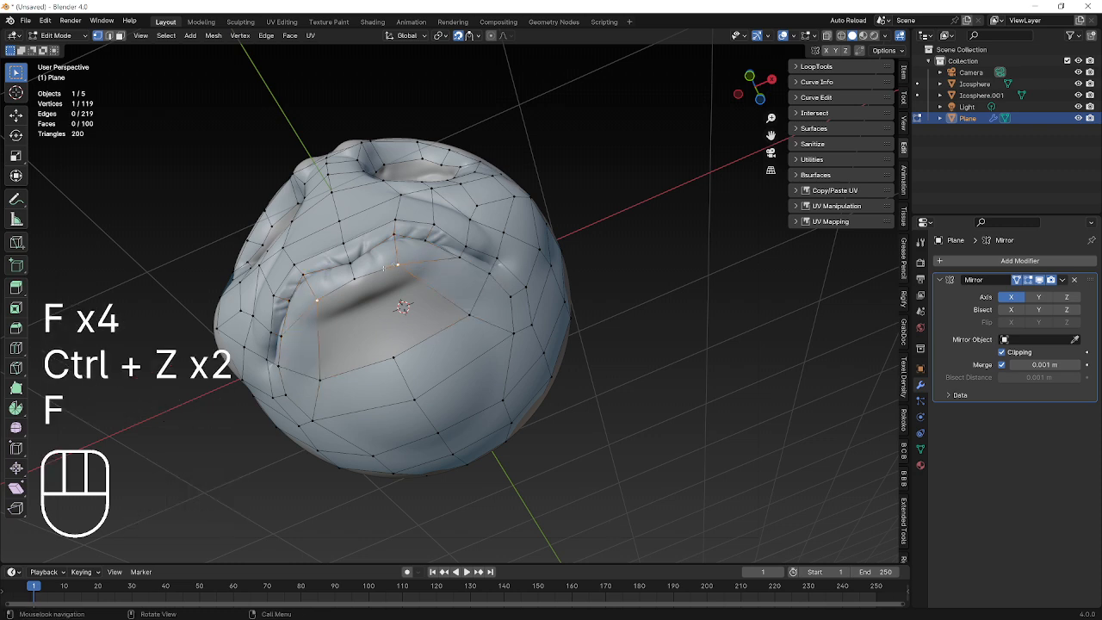
left_click(353, 279, "shift")
key("f")
Step: Adjust the vertices on the lip's lower edge so they follow the mouth line
middle_click_drag(455, 320, 486, 285)
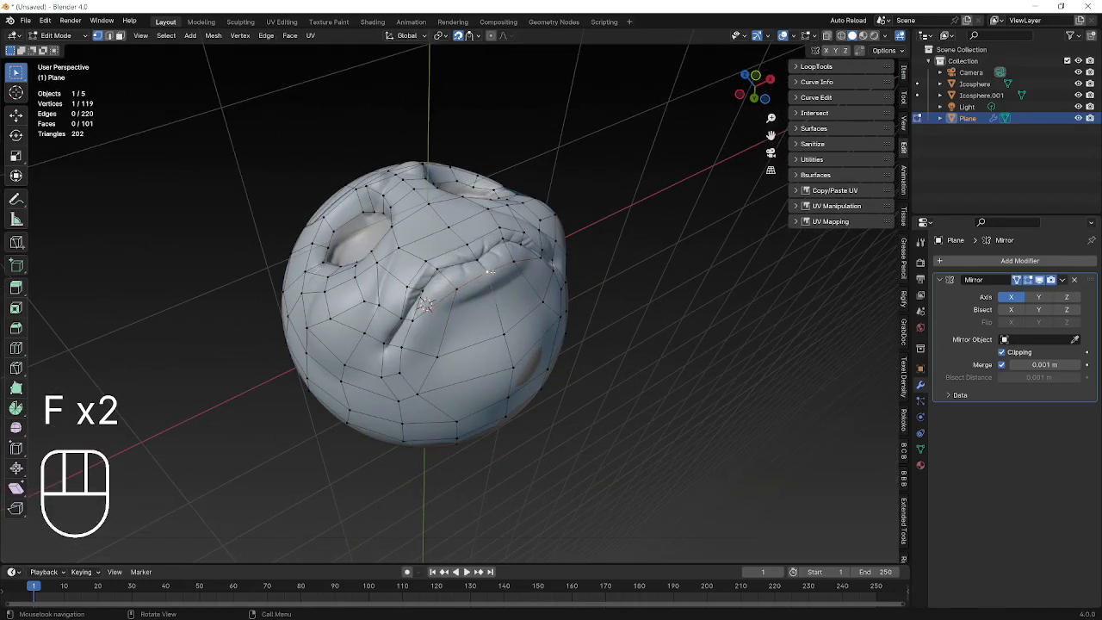
key("g")
left_click(455, 291)
key("g")
left_click(456, 291)
middle_click_drag(456, 291, 449, 287)
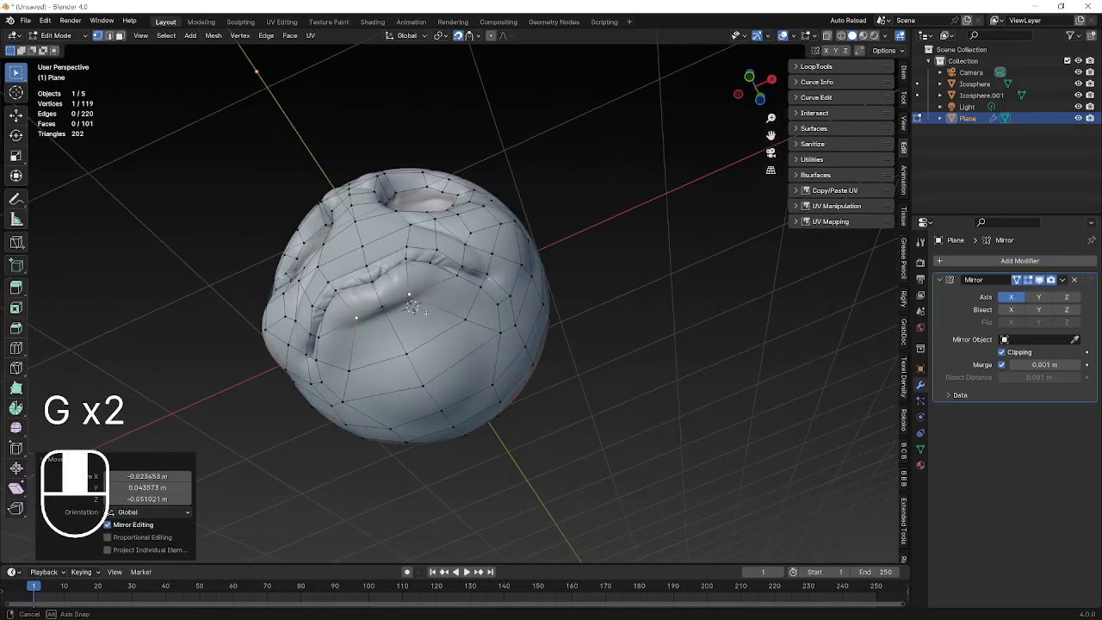
key("g")
left_click(454, 290)
Step: Reposition the two centre chin vertices and the neighbouring side vertex to even out the chin faces
left_click(416, 351)
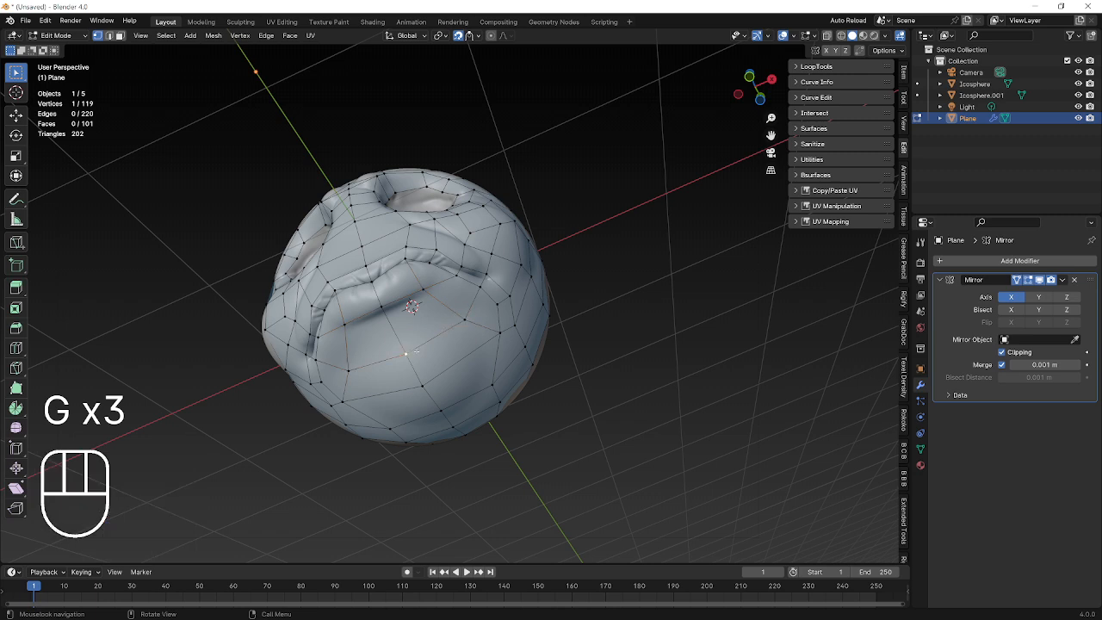
key("g")
left_click(433, 371)
key("g")
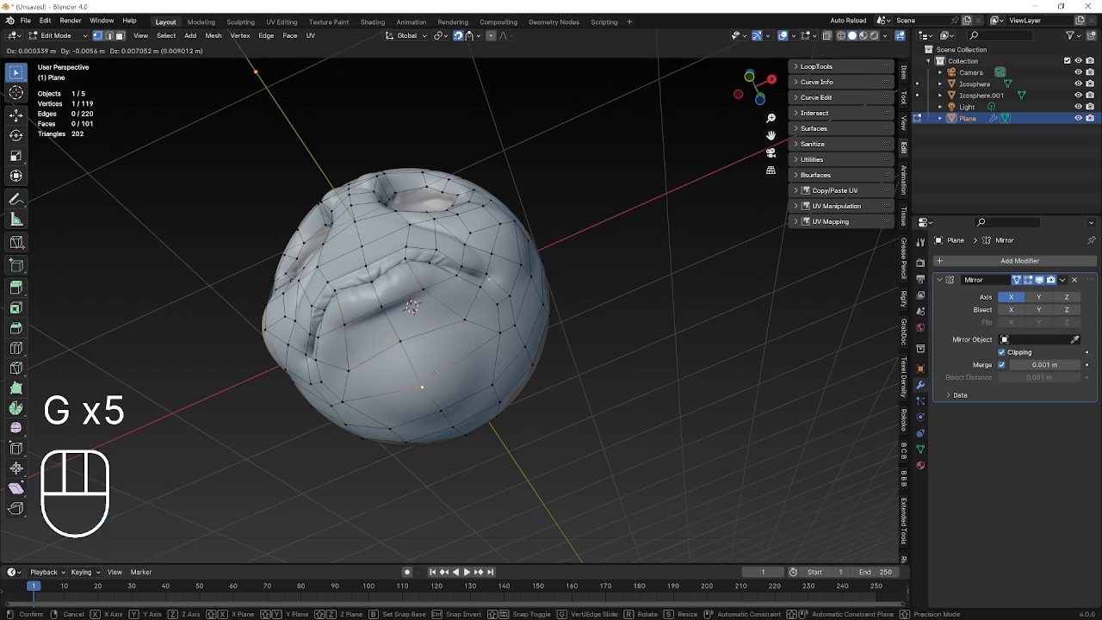
left_click(422, 363)
key("g")
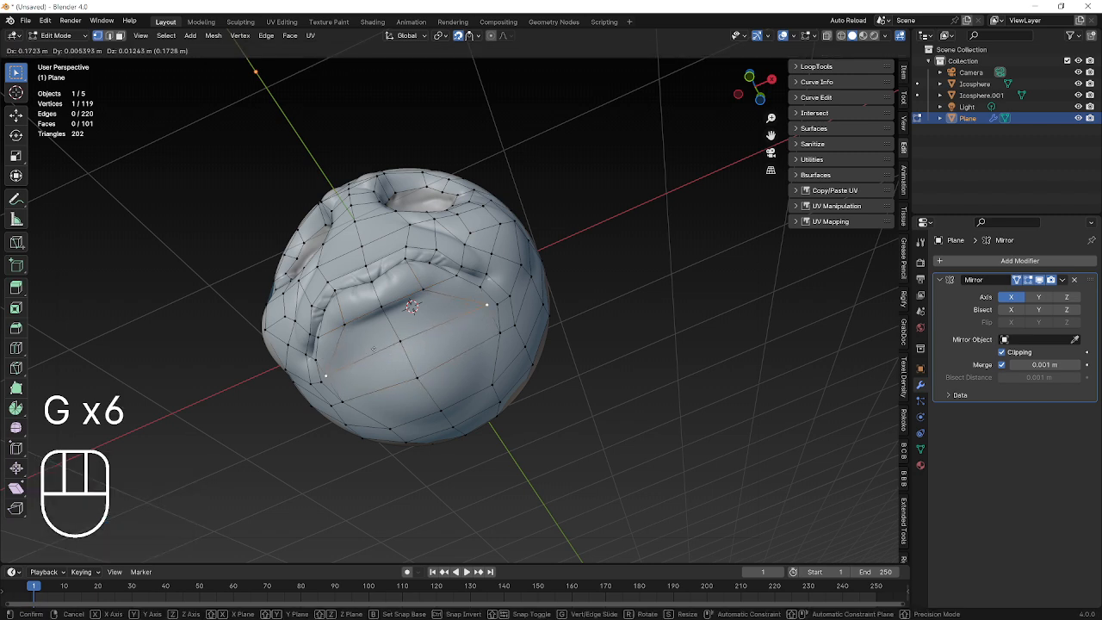
left_click(349, 357)
Step: Move the side chin vertices below the mouth corner for more regular face spacing
middle_click_drag(469, 342, 430, 336)
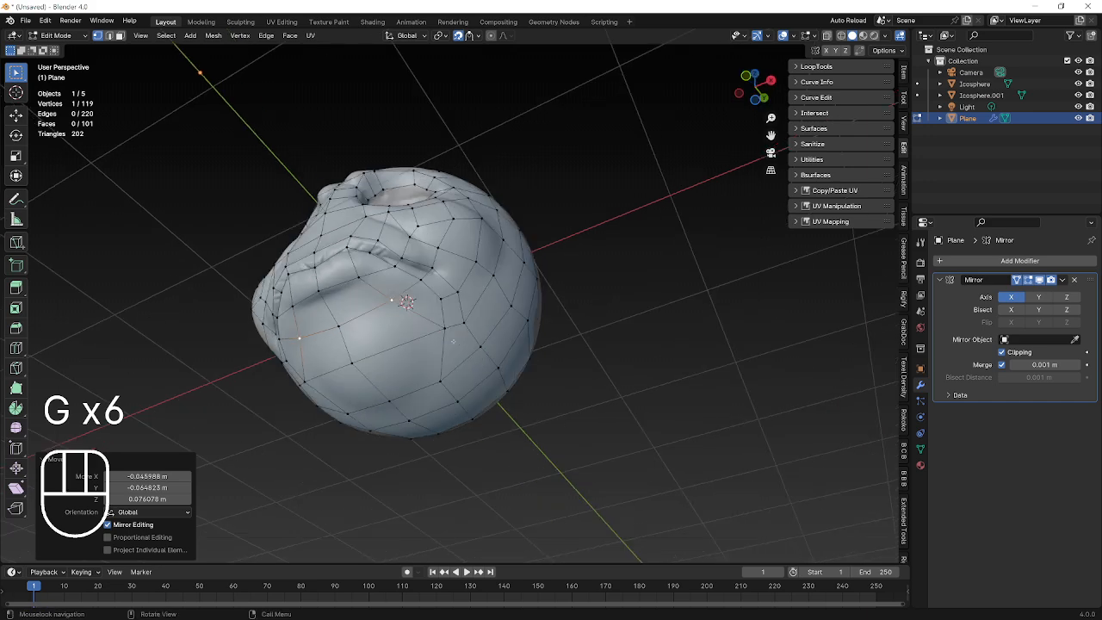
left_click(442, 335)
key("g")
left_click(434, 303)
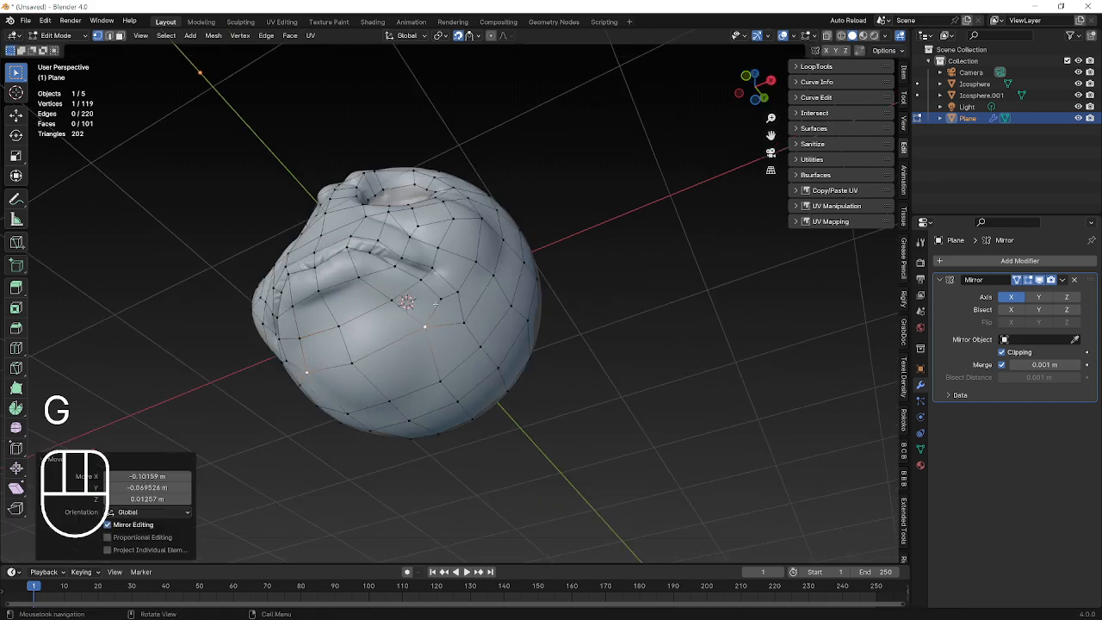
key("g")
left_click(434, 301)
Step: Reposition the outer jaw vertices to smooth the edge flow and check the result outside Edit Mode
left_click(464, 321)
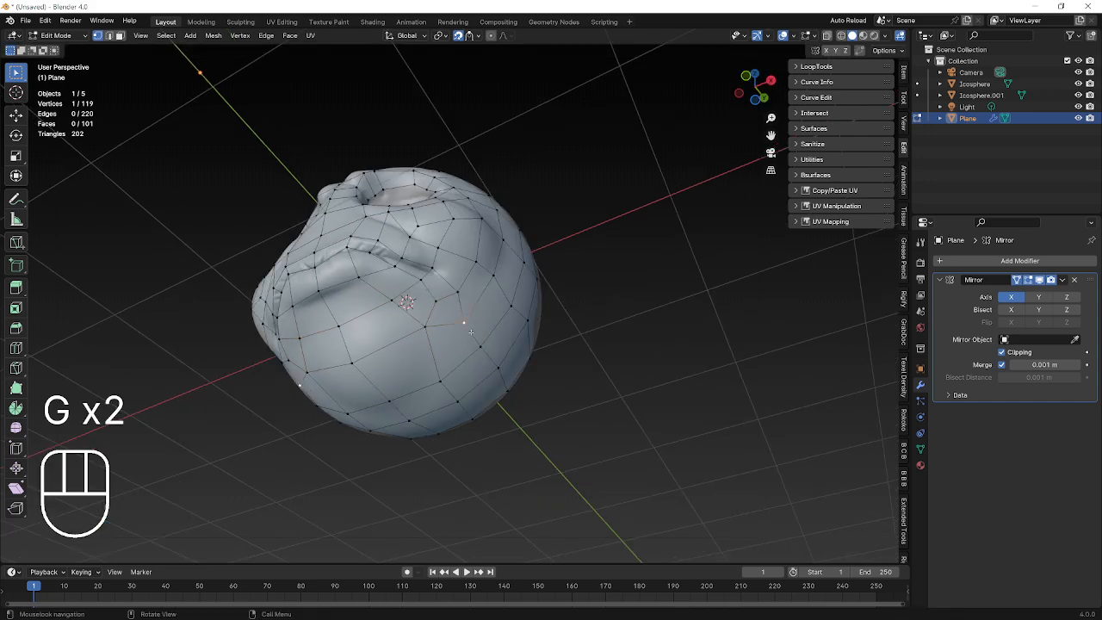
key("g")
left_click(467, 353)
mouse_move(468, 353)
middle_mouse_down()
mouse_move(471, 264)
mouse_move(458, 372)
middle_mouse_up()
left_click(458, 339)
key("g")
left_click(468, 334)
scroll(468, 332, "down", 3)
scroll(471, 265, "up", 1)
key("Tab")
key("Tab")
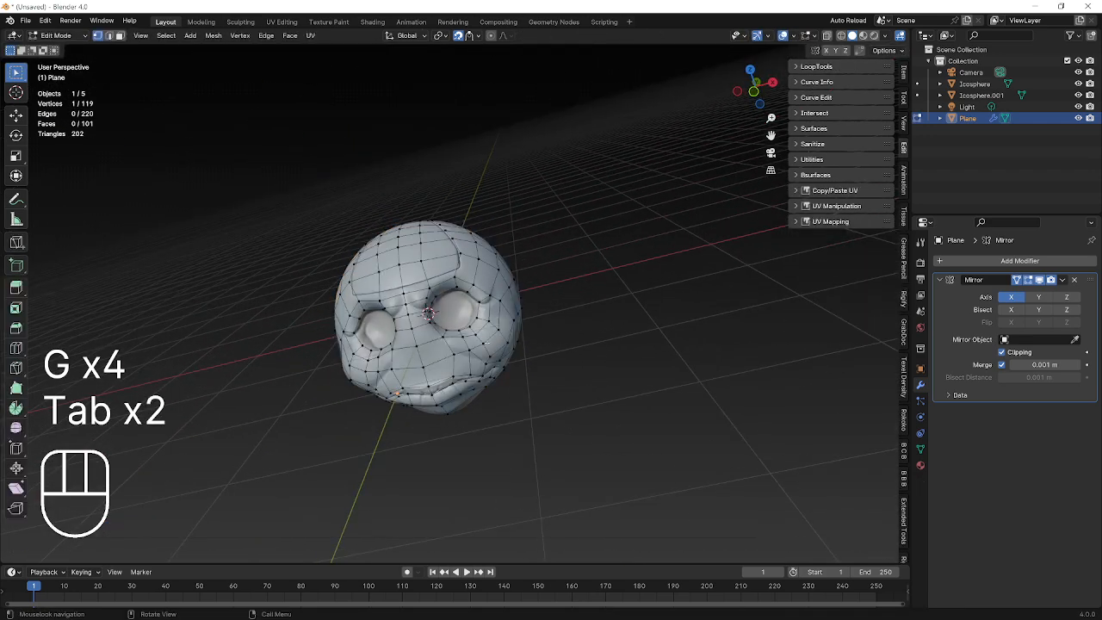
Step: Try to close the eye socket's boundary loop with Grid Fill
scroll(457, 372, "up", 4)
key("ctrl+f")
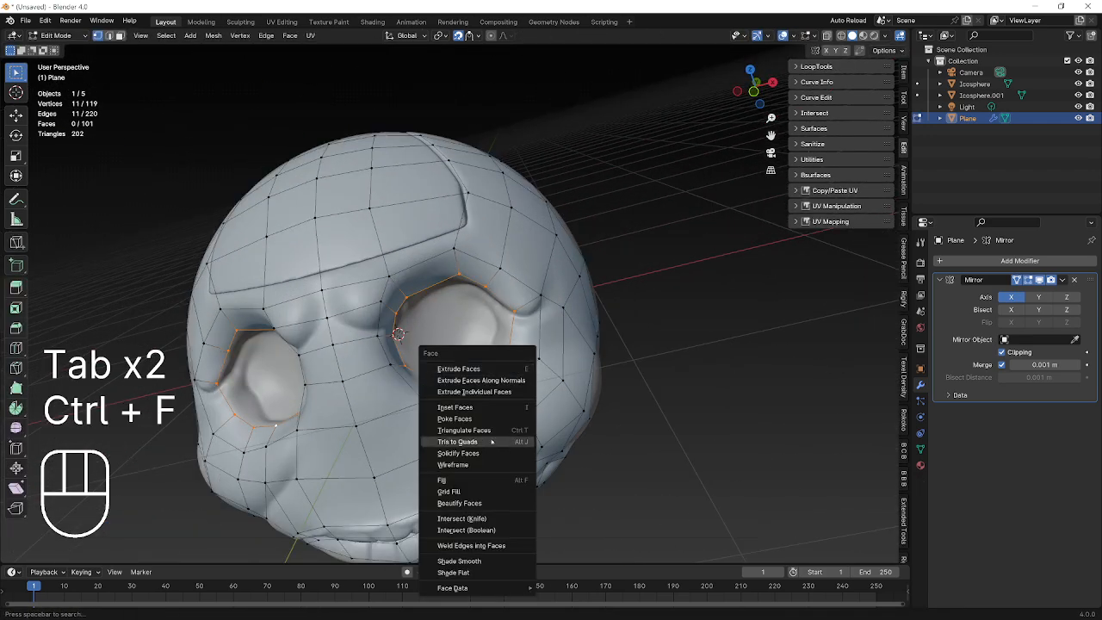
left_click(470, 487)
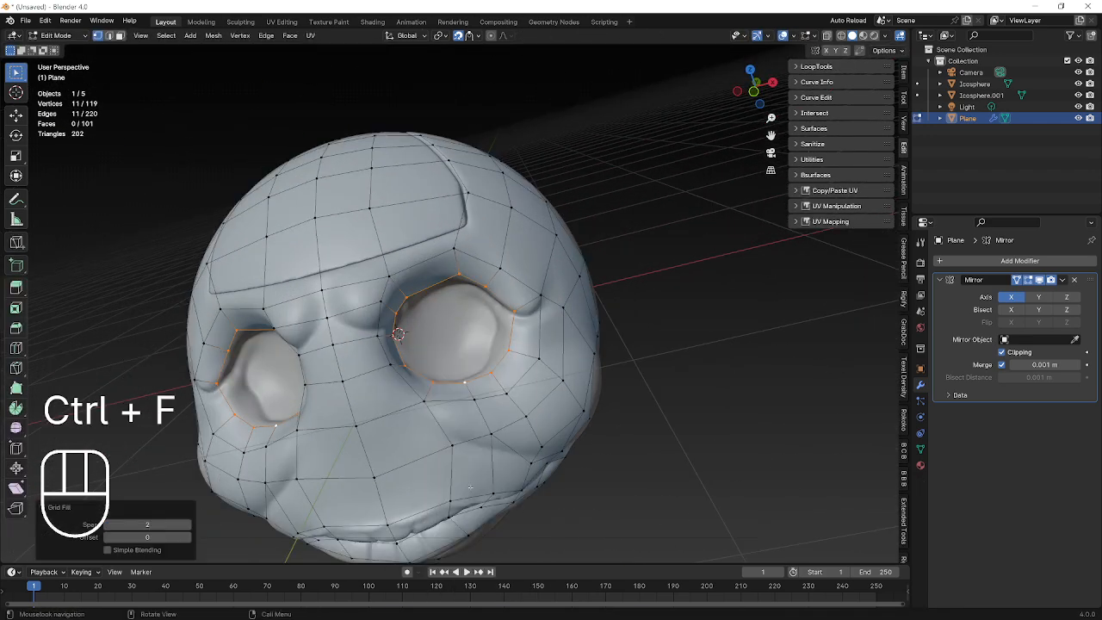
Step: Extrude the upper inner rim vertex into the eye socket and fill a face along the inner rim
left_click(407, 296)
key("e")
left_click(409, 328)
middle_click_drag(407, 331, 356, 337)
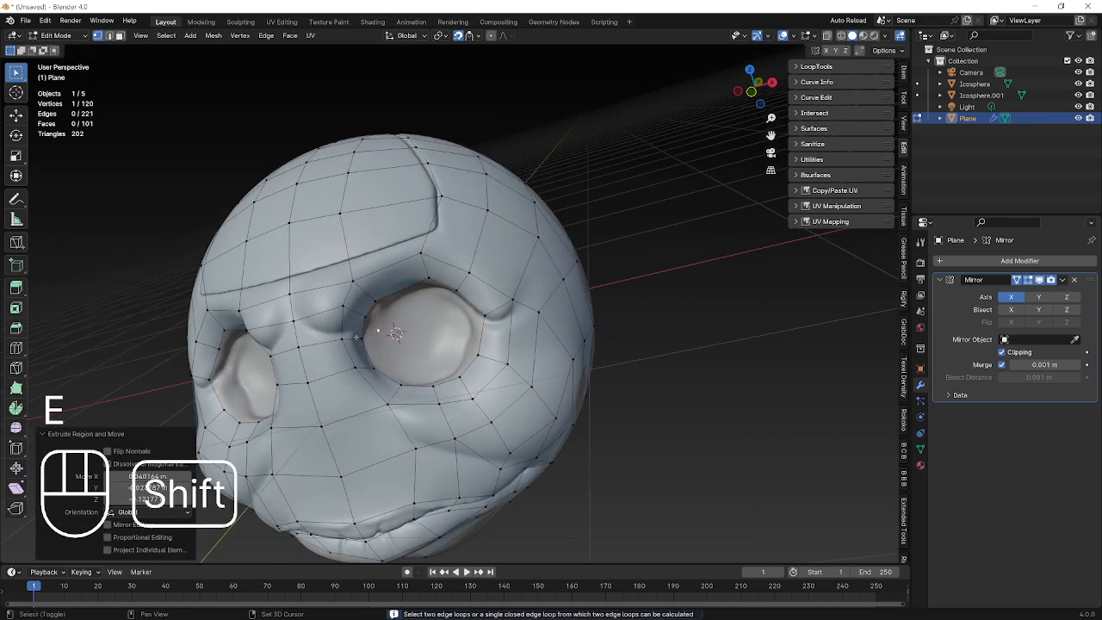
left_click(359, 338, "shift")
key("f")
left_click(378, 328)
Step: Extrude the new vertex across the eye socket and fill the faces below the upper rim to the outer corner
key("e")
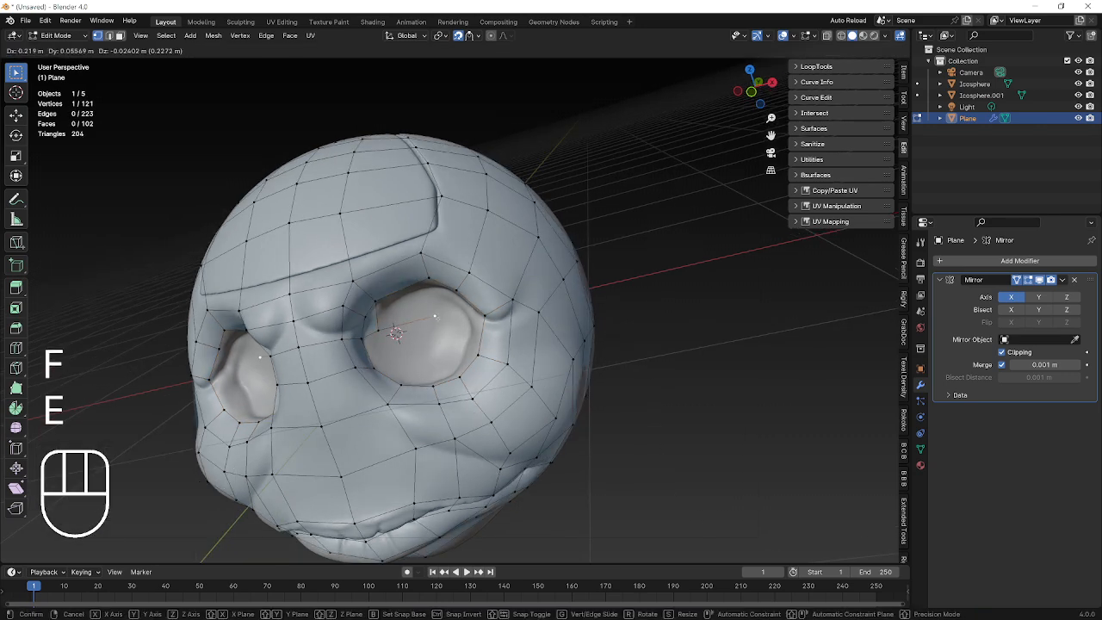
left_click(434, 315)
left_click(429, 282, "shift")
left_click(377, 309, "shift")
key("f")
left_click(434, 283)
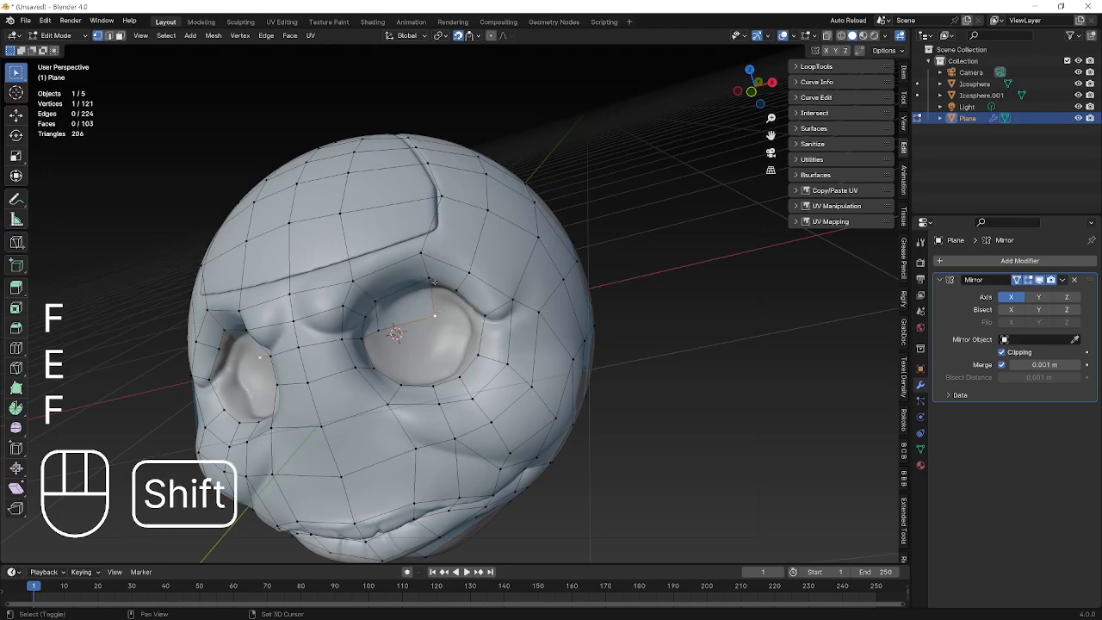
key("f")
key("ctrl+z")
left_click(486, 315, "shift")
key("f")
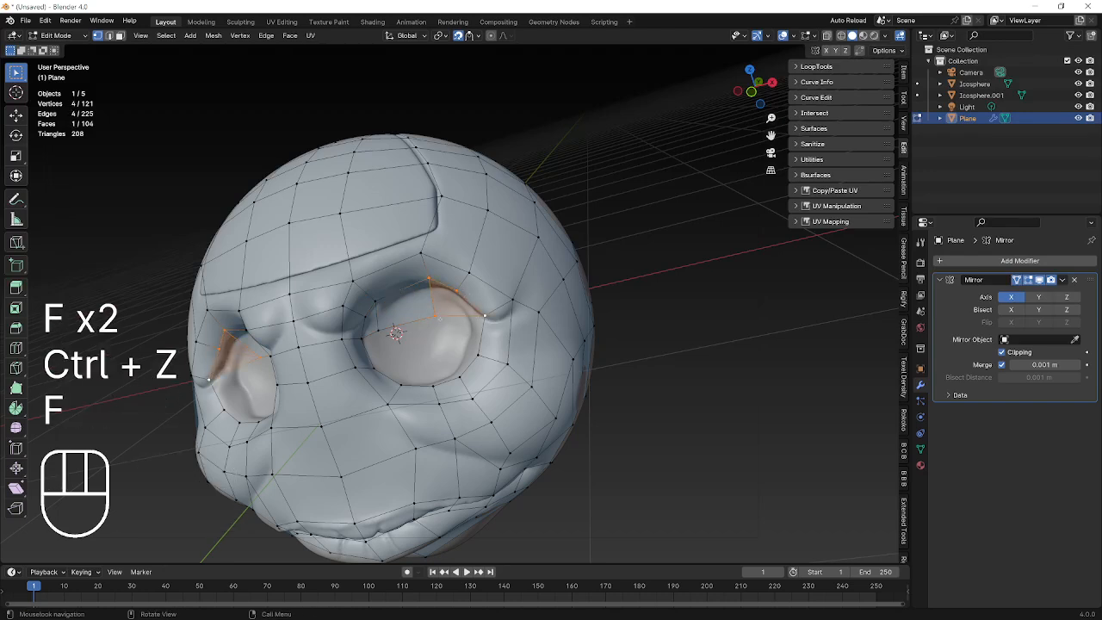
Step: Extrude the central eye vertex down and fill a face to the socket's outer rim
key("e")
left_click(442, 346)
left_click(478, 354, "shift")
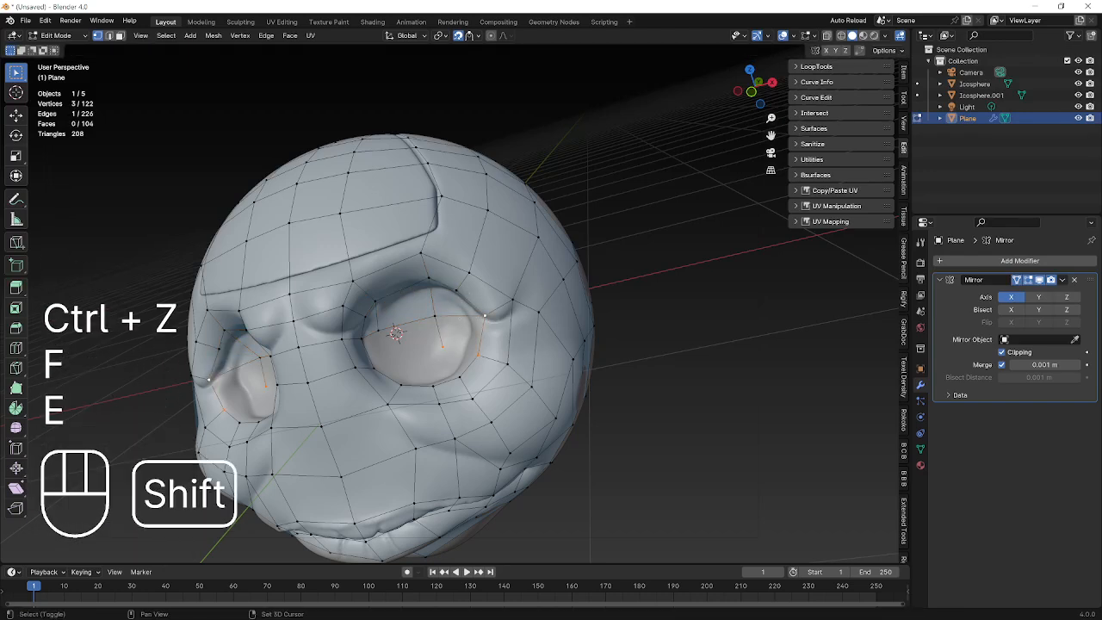
left_click(435, 316, "shift")
key("f")
left_click(443, 347)
Step: Extrude the lower eye vertex toward the nose side and fill the adjoining faces inside the socket
key("e")
left_click(402, 354)
left_click(379, 331, "shift")
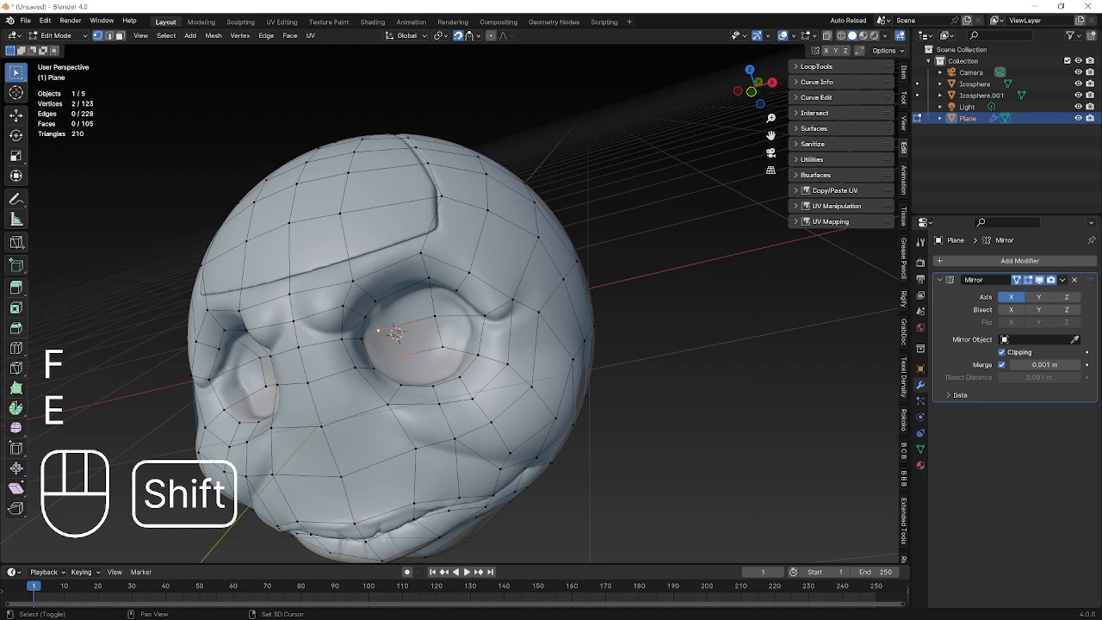
key("f")
left_click(402, 354)
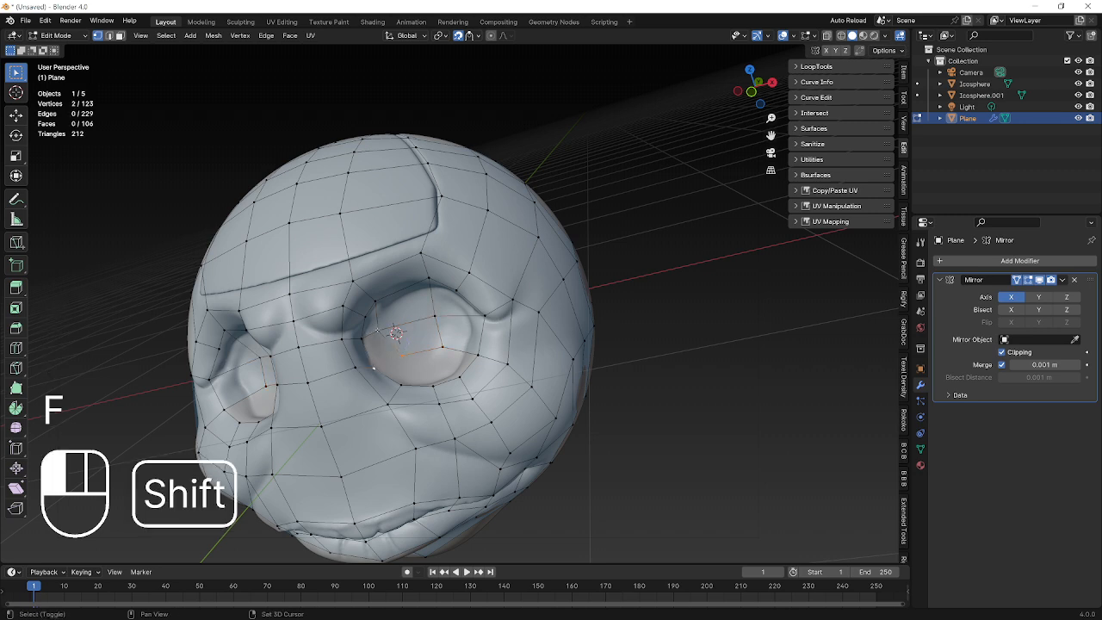
key("f")
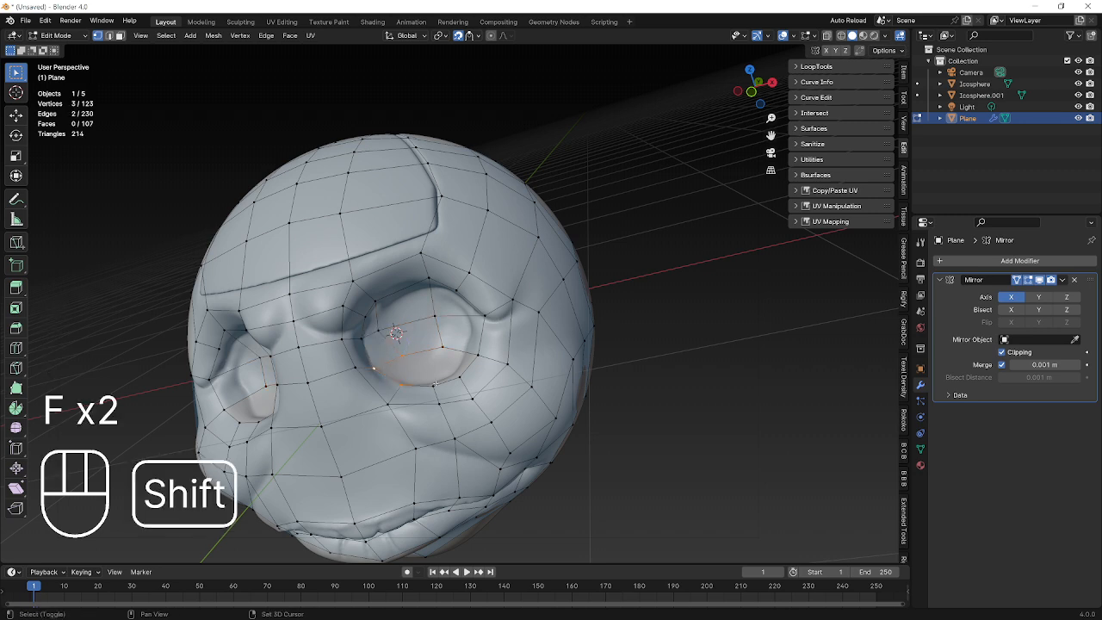
left_click(435, 384, "shift")
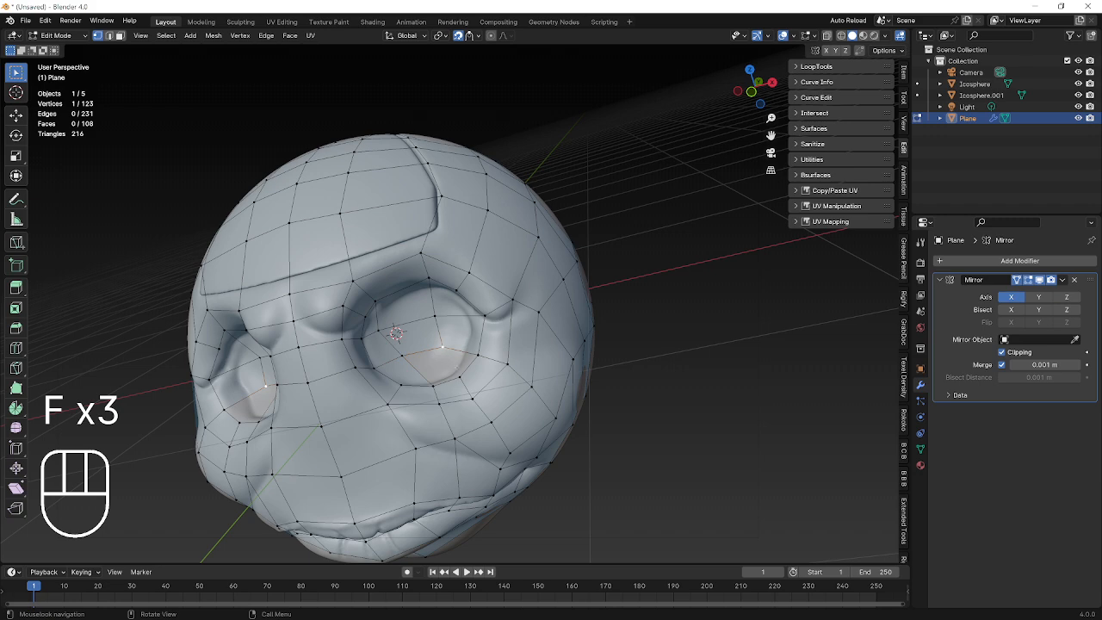
Step: Undo the last lower eye socket face and fill the remaining gap along the lower rim
mouse_move(443, 347)
left_mouse_down("alt")
mouse_move(344, 341)
mouse_move(437, 338)
left_mouse_up("alt")
key("ctrl+z")
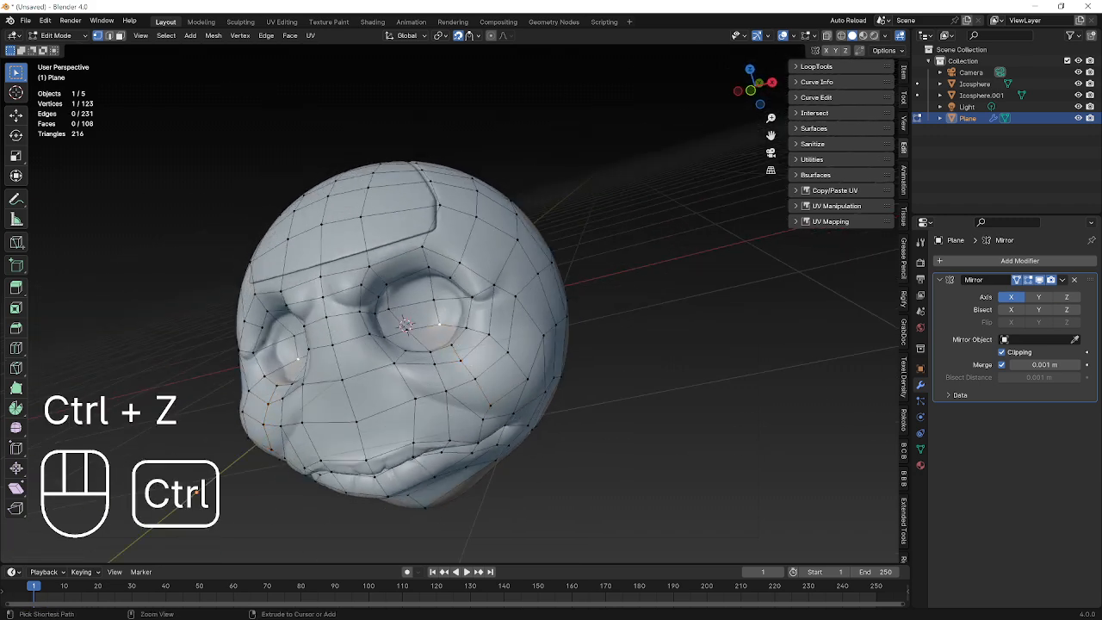
key("ctrl+z")
key("ctrl+z")
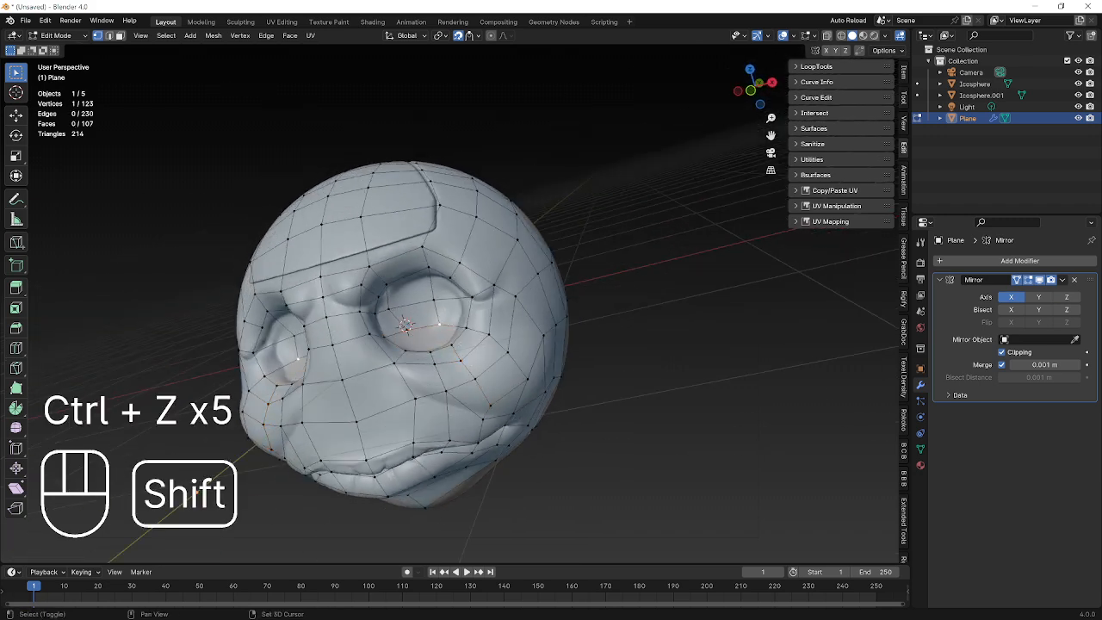
key("f")
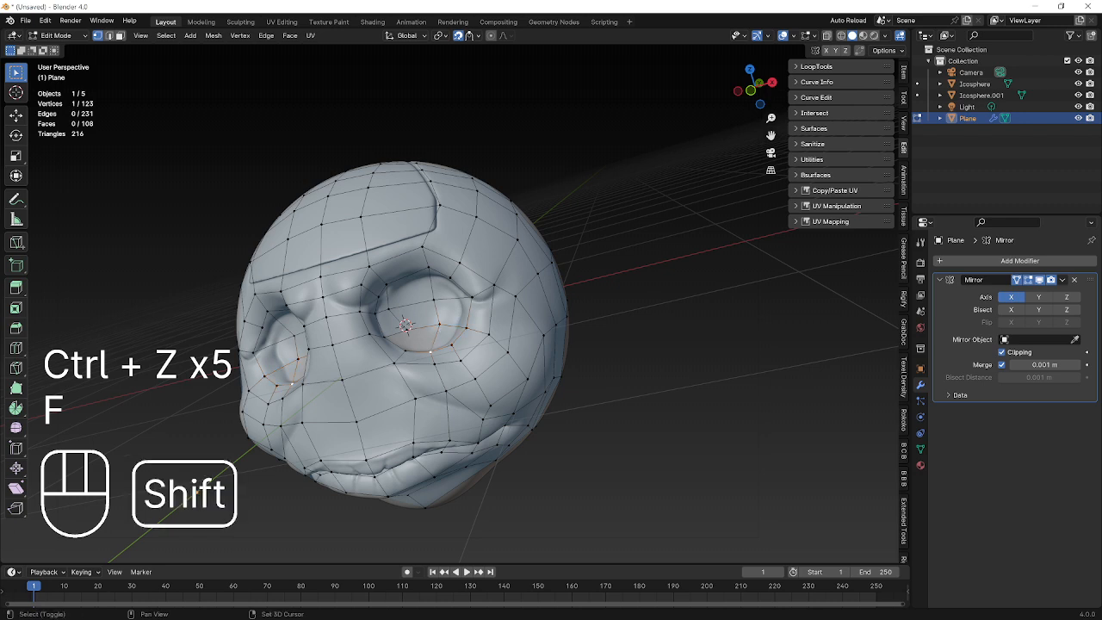
key("f")
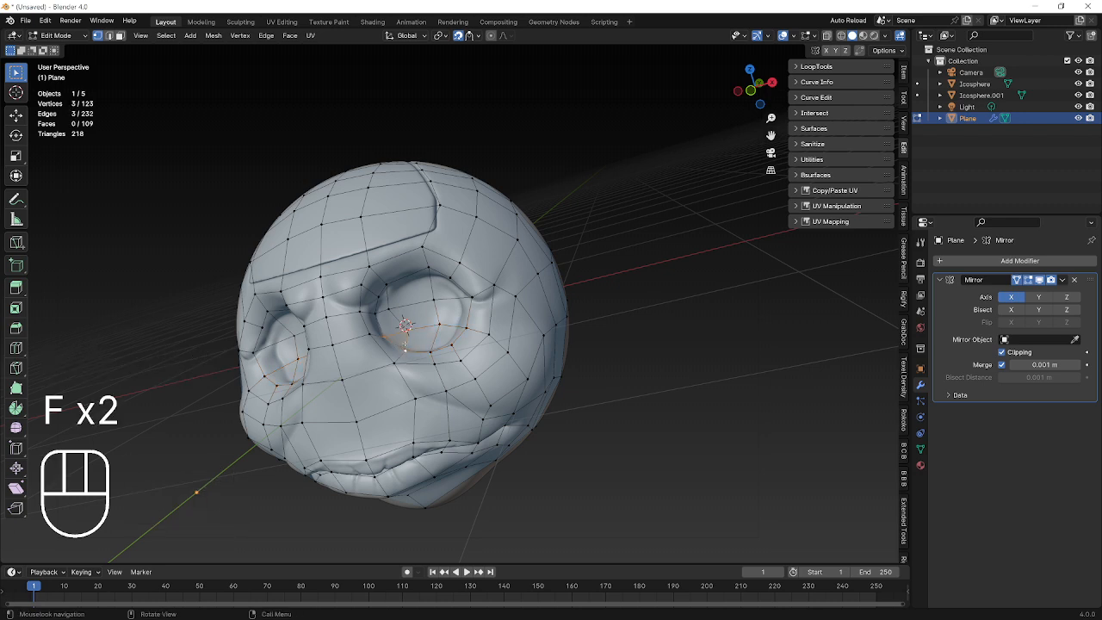
Step: Adjust the vertices near the eye socket's inner corner and upper rim to even out the new faces
left_click(384, 335)
key("g")
left_click(392, 330)
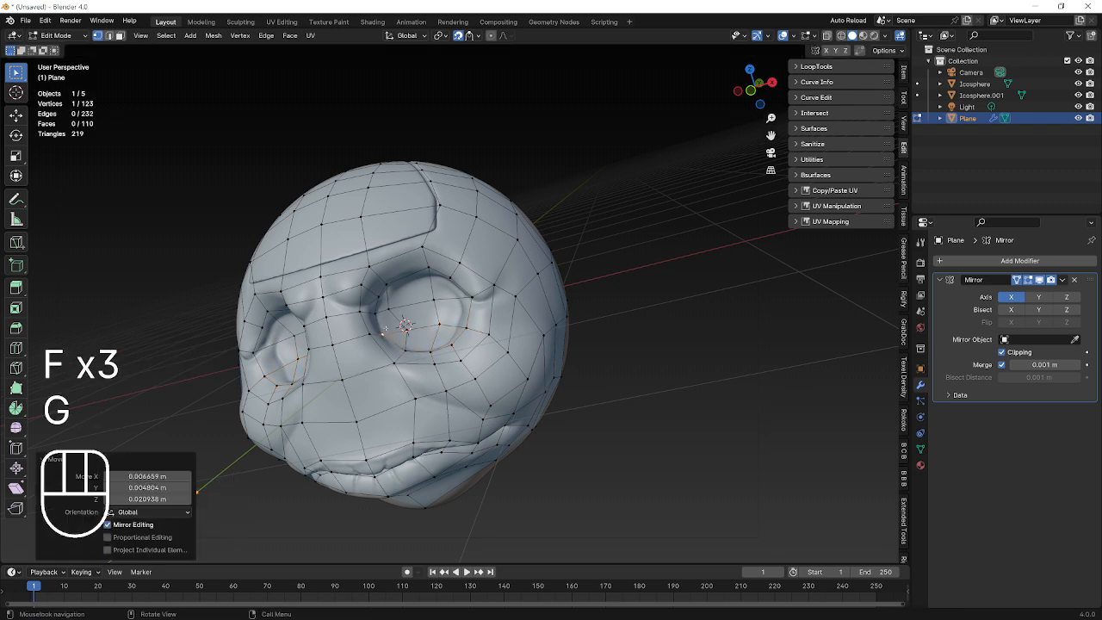
left_click(394, 308)
key("g")
left_click(396, 307)
key("g")
left_click(400, 305)
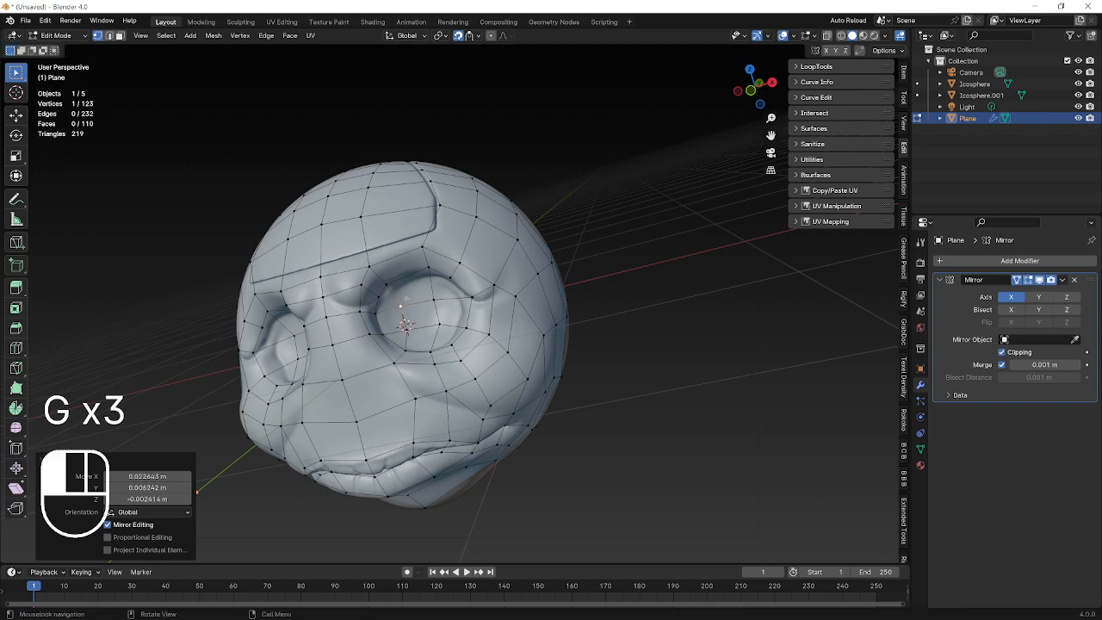
key("g")
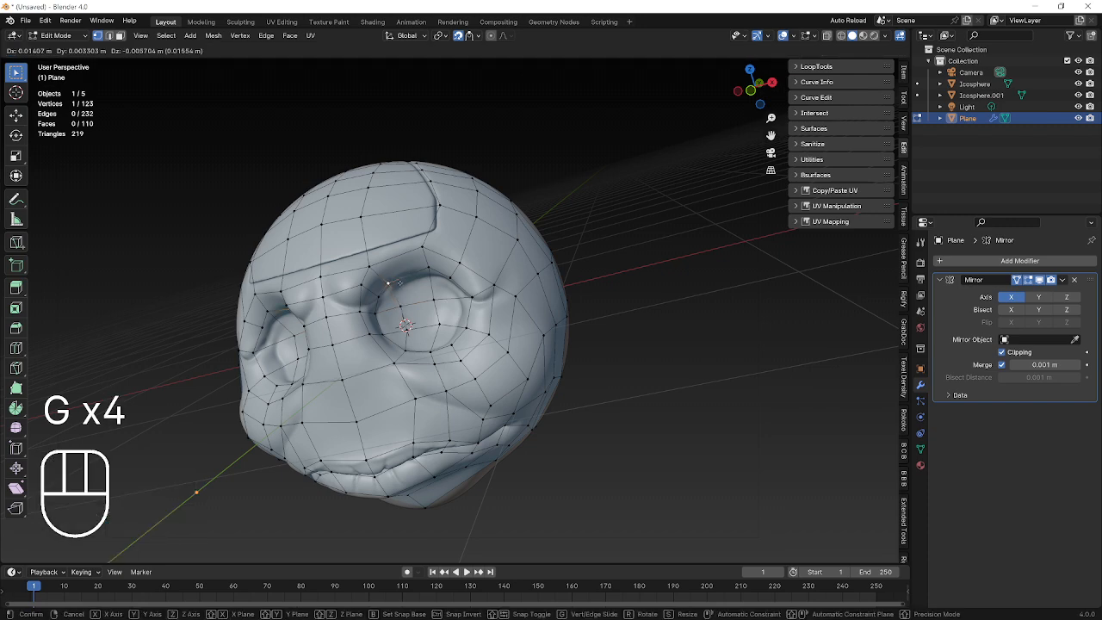
left_click(399, 283)
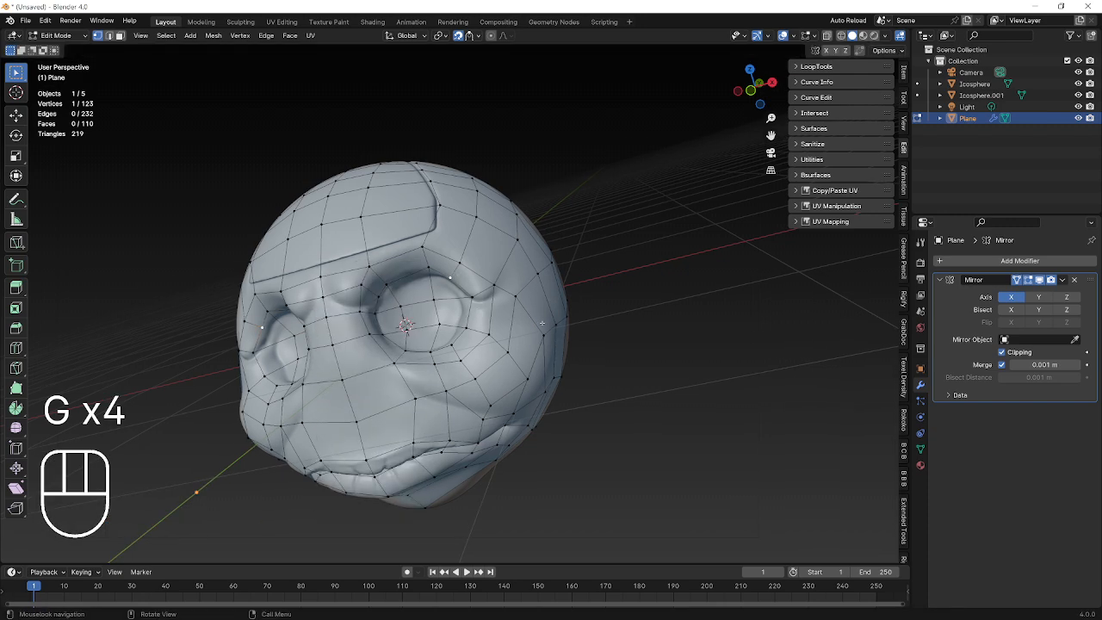
Step: Reposition the vertex on the eye socket's upper rim along the sculpted surface
key("g")
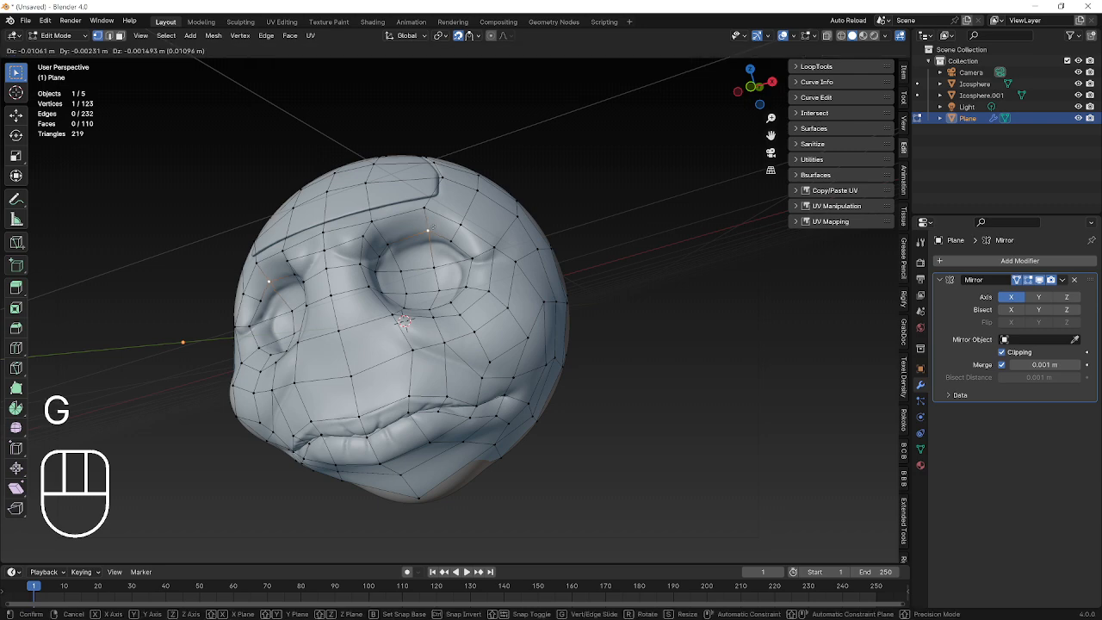
key("Return")
scroll(405, 328, "down", 3)
key("Tab")
middle_click_drag(450, 254, 538, 277)
key("Tab")
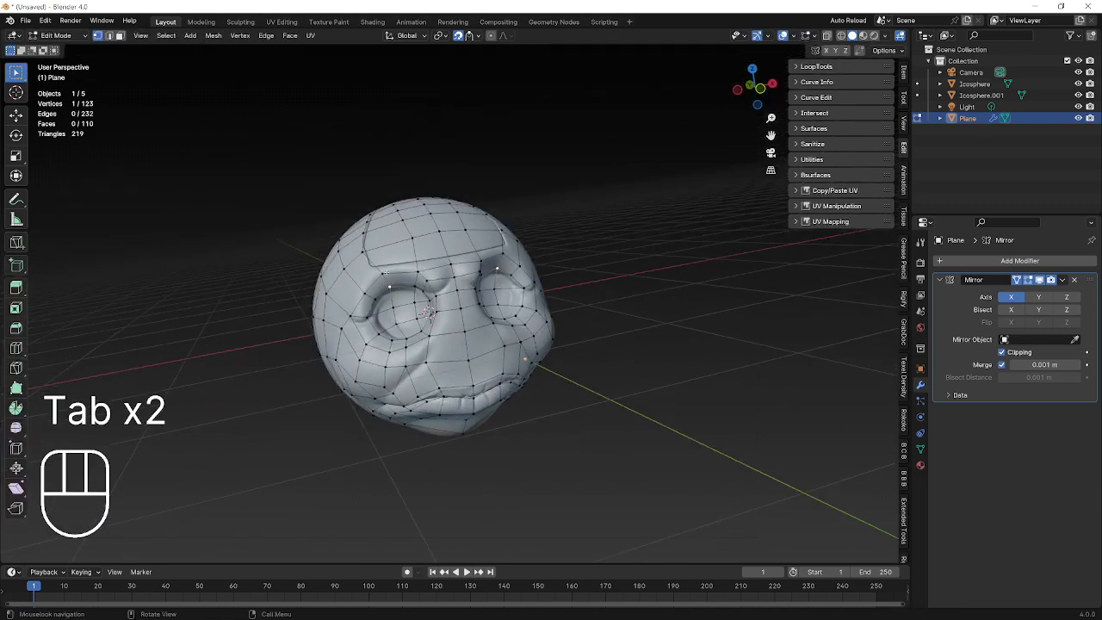
Step: Examine the retopologized head from the front, sides, top and back for gaps and uneven faces
middle_click_drag(538, 277, 594, 404)
middle_click_drag(325, 200, 414, 289)
middle_click_drag(330, 270, 199, 460)
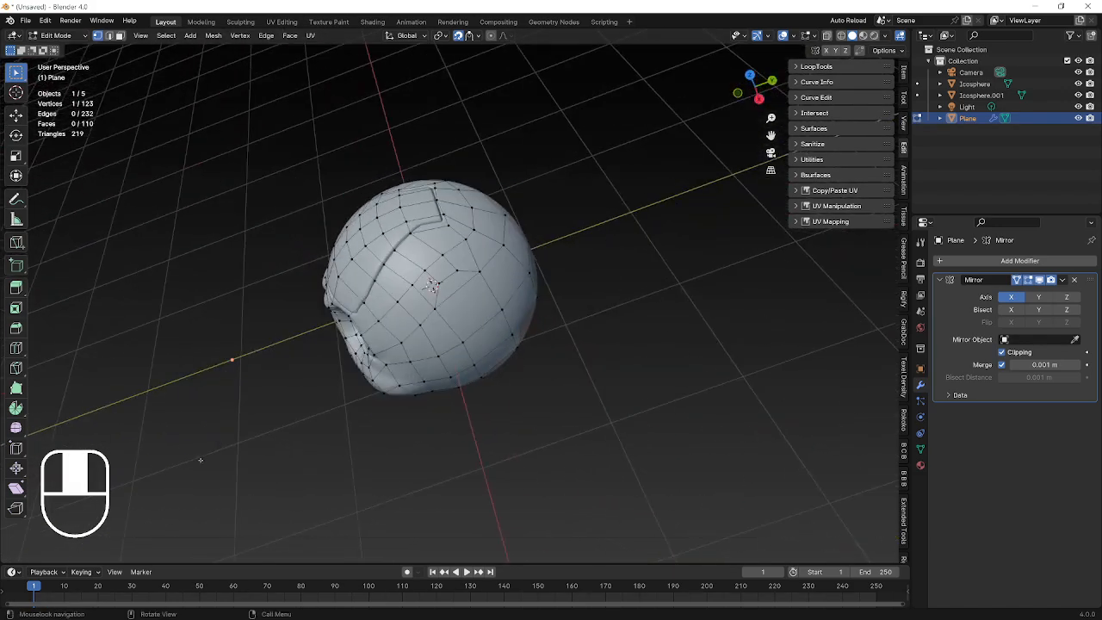
middle_click_drag(413, 465, 594, 378)
middle_click_drag(320, 438, 393, 359)
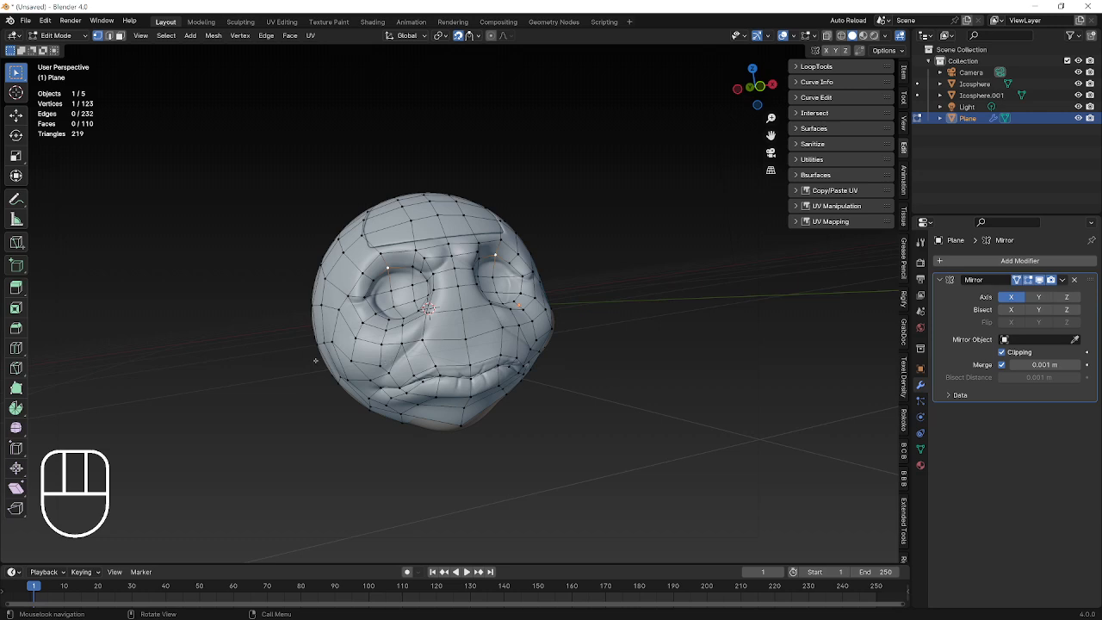
middle_click_drag(616, 294, 551, 301)
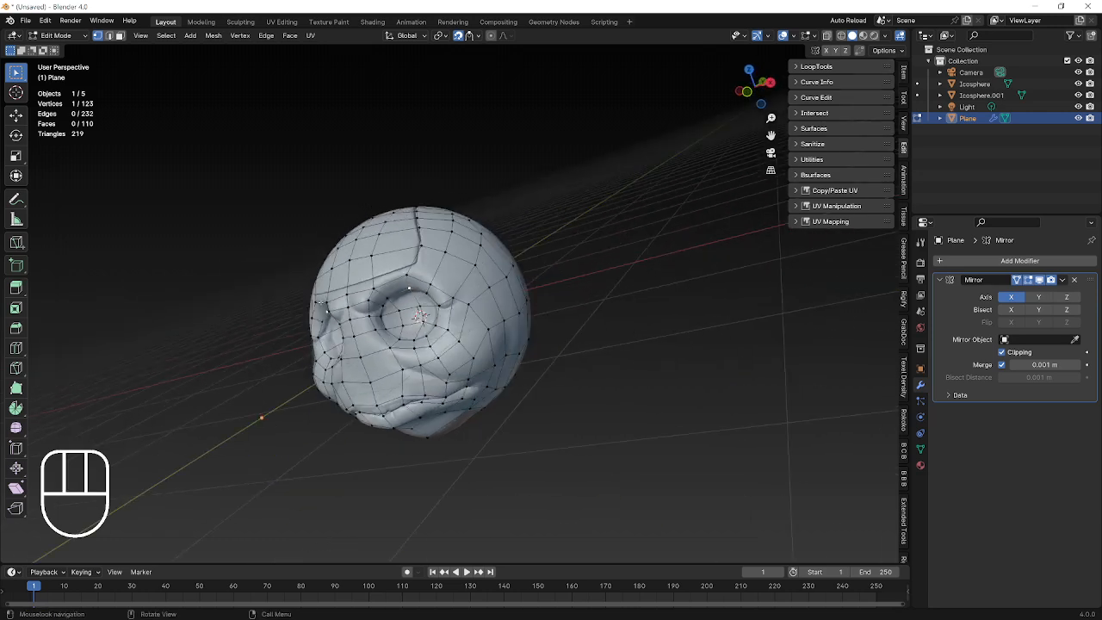
middle_click_drag(406, 384, 530, 312)
scroll(530, 313, "up", 4)
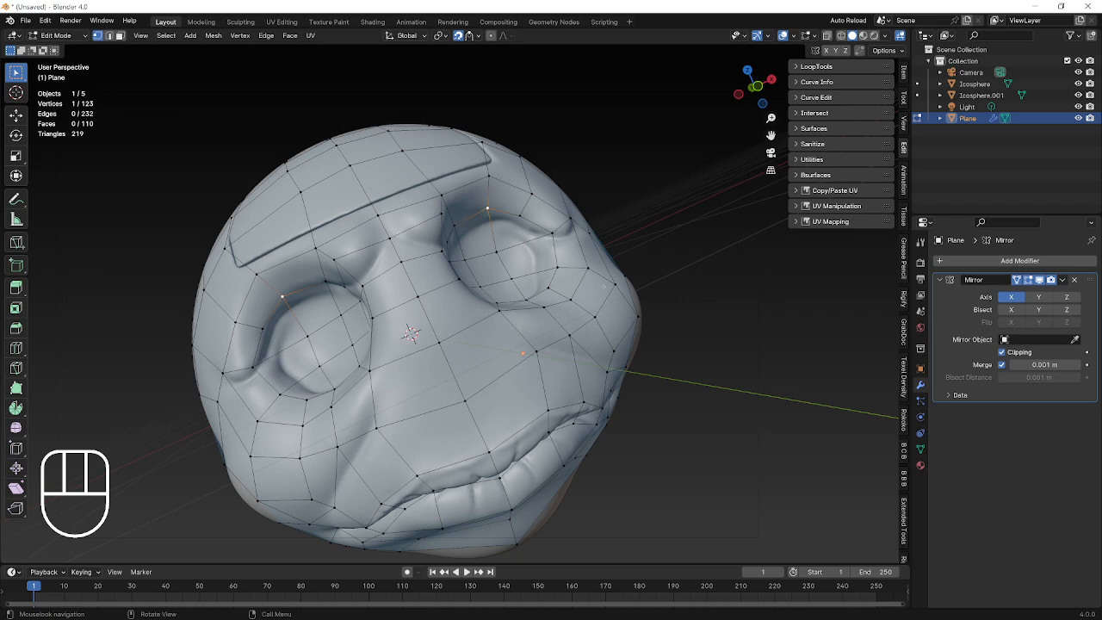
middle_click_drag(604, 287, 507, 375)
middle_click_drag(409, 370, 327, 448)
mouse_move(440, 293)
middle_mouse_down()
mouse_move(499, 226)
mouse_move(494, 288)
middle_mouse_up()
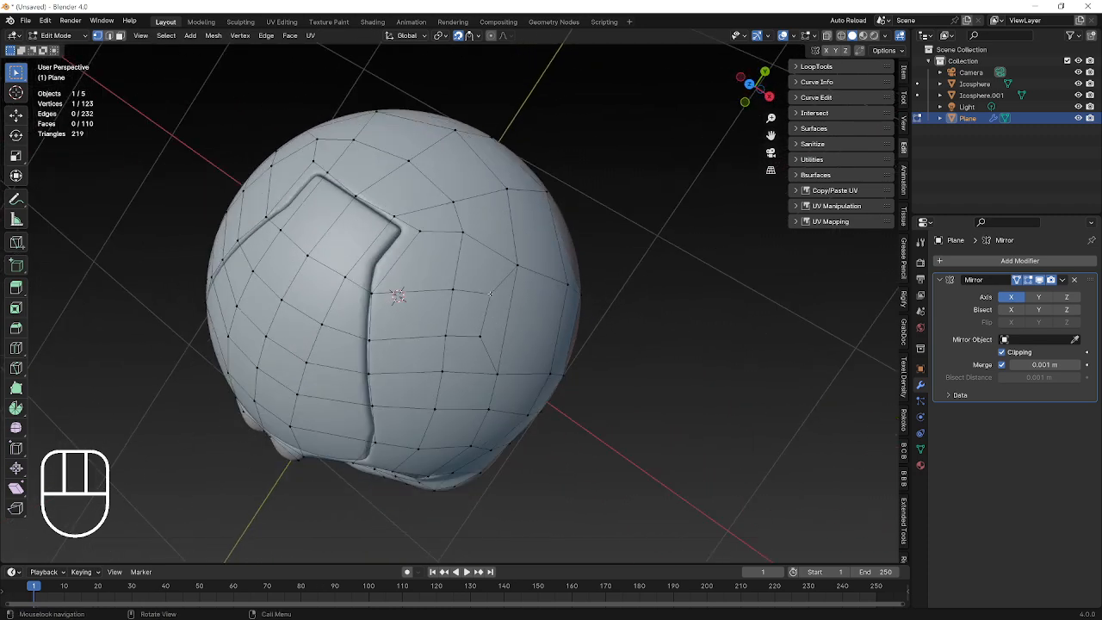
middle_click_drag(499, 346, 452, 289)
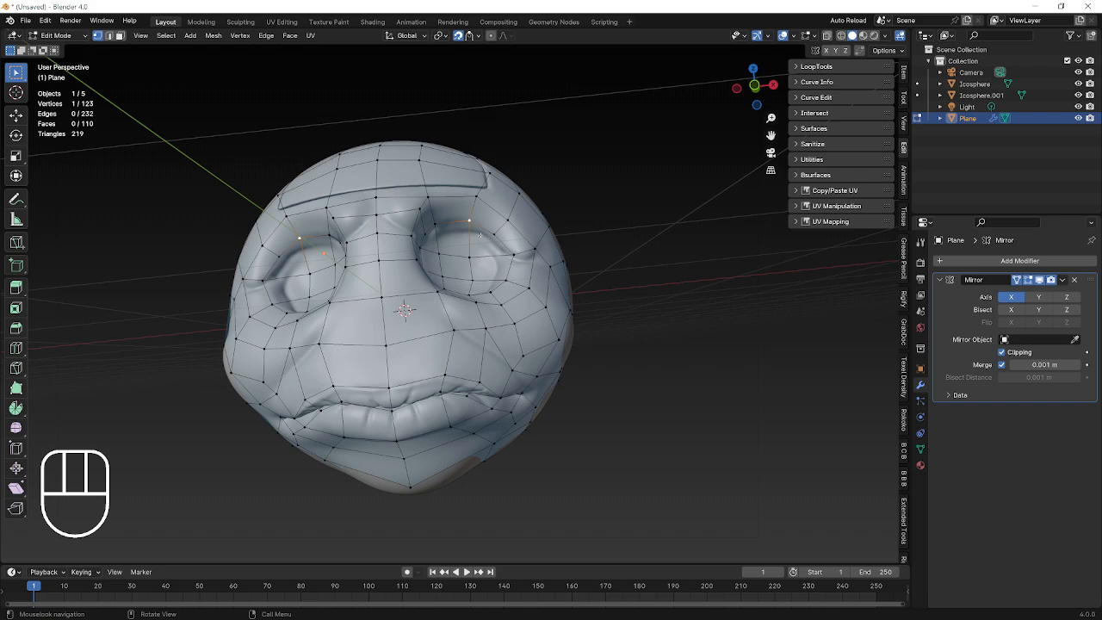
middle_click_drag(467, 154, 443, 179)
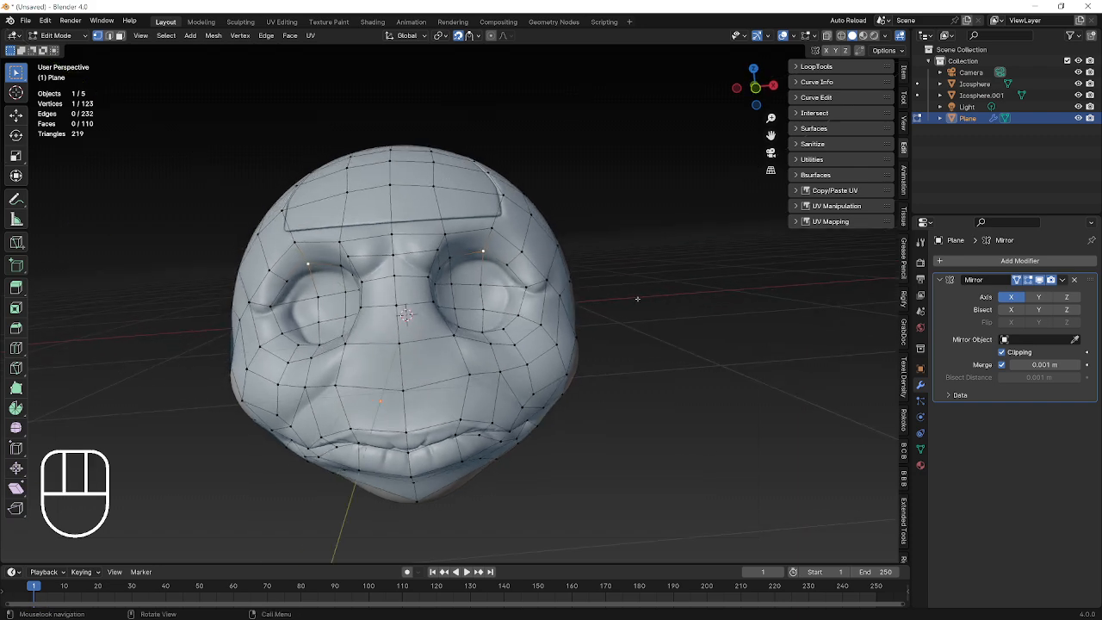
Step: Leave Edit Mode and apply Shade Smooth to the retopology mesh
key("Tab")
key("Tab")
key("Tab")
right_click(478, 234)
left_click(480, 239)
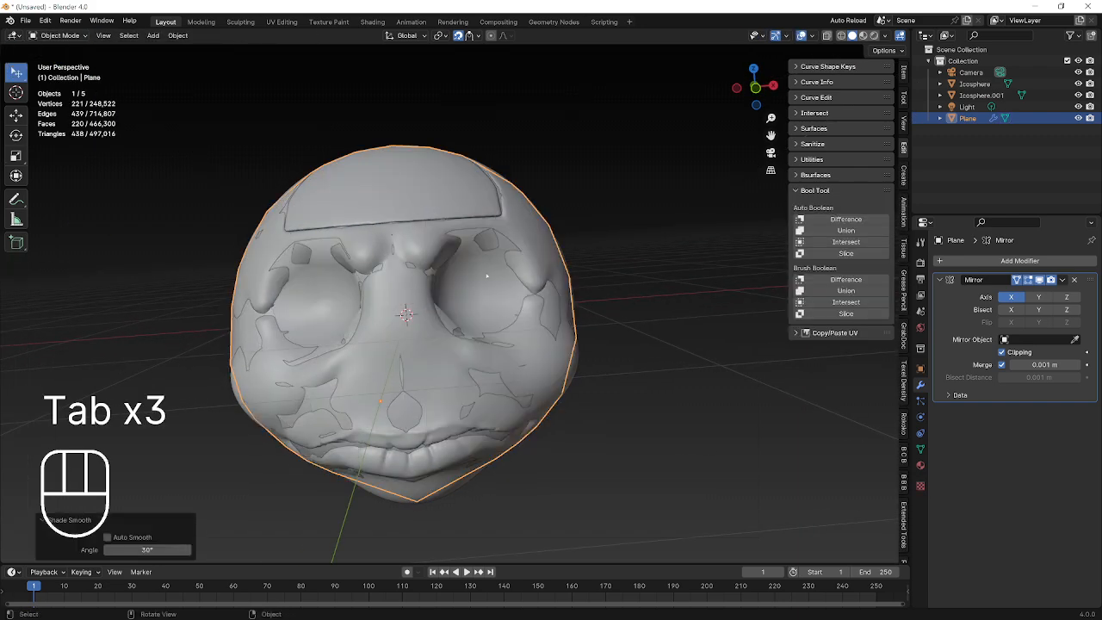
left_click(486, 276)
left_click(486, 274)
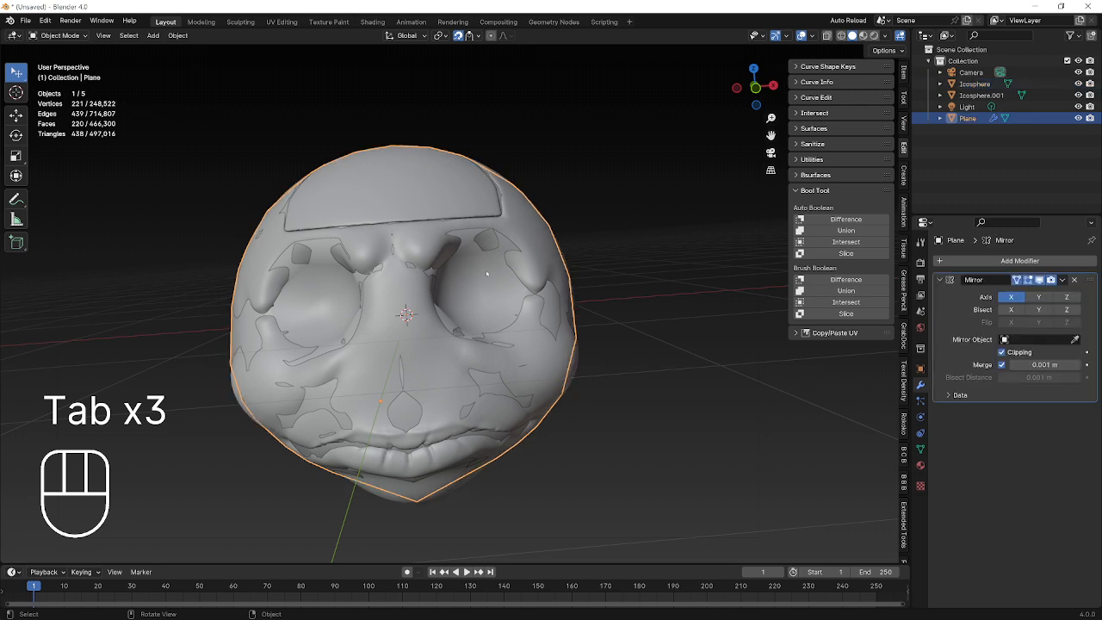
key("h")
left_click(478, 250)
key("h")
left_click(463, 190)
key("h")
key("alt+h")
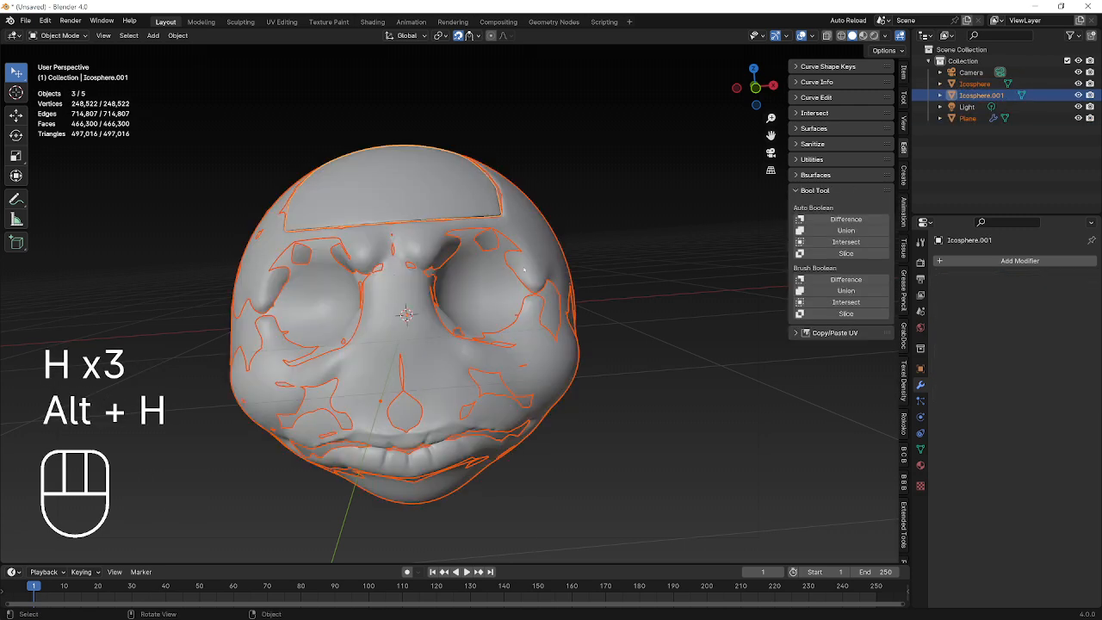
Step: Move the two sculpt objects, Icosphere and Icosphere.001, into a new collection named High
left_click(1033, 95)
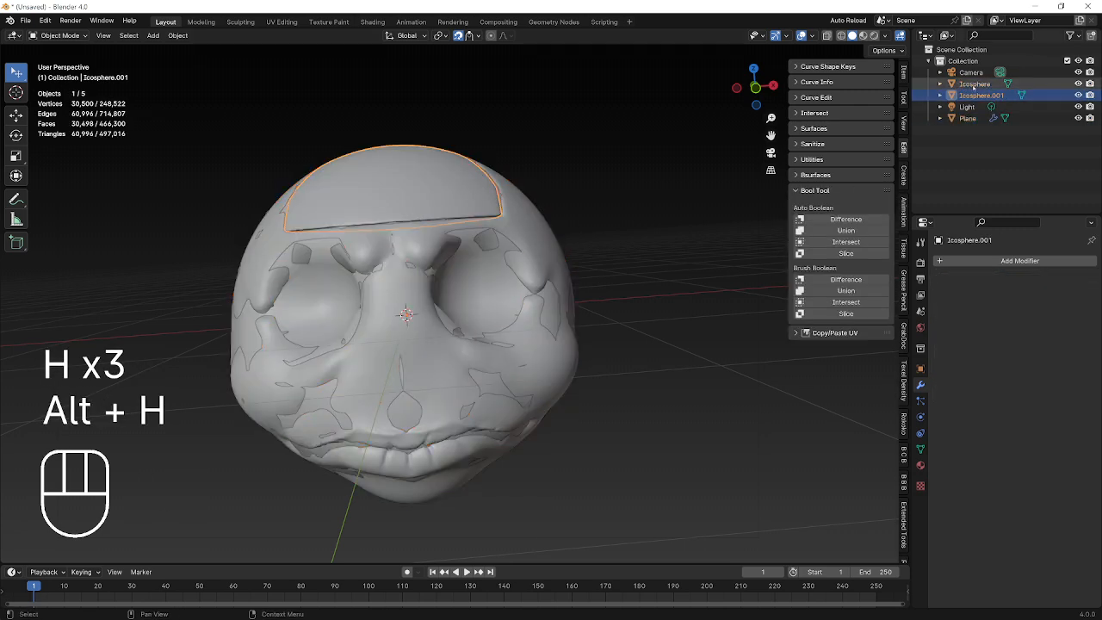
left_click(974, 83, "ctrl")
key("n")
key("m")
left_click(583, 138)
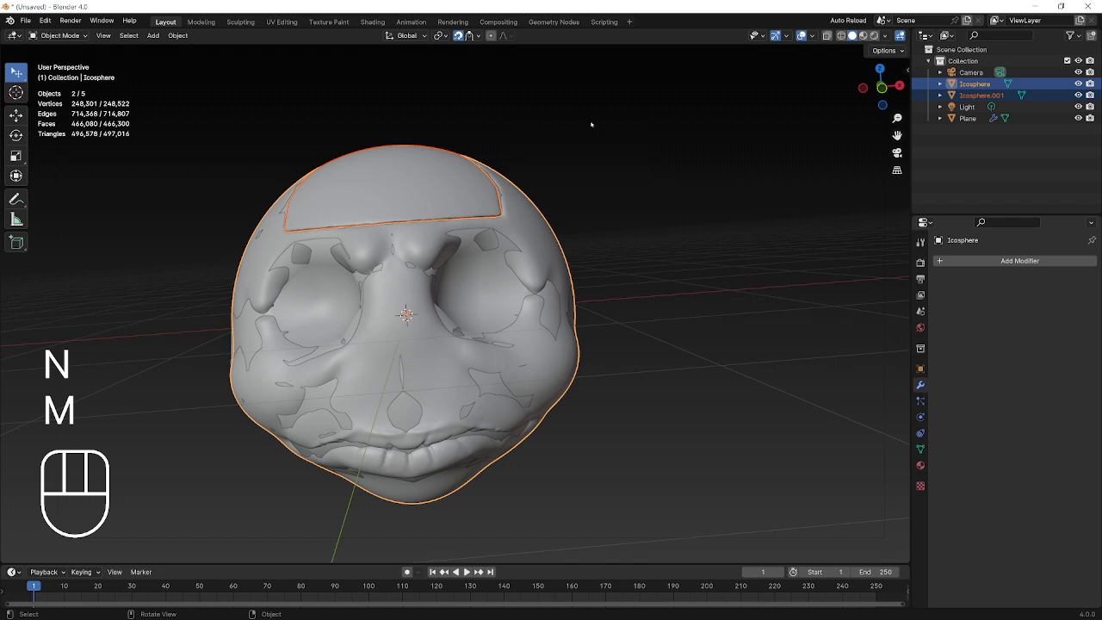
key("m")
left_click(591, 124)
type("High")
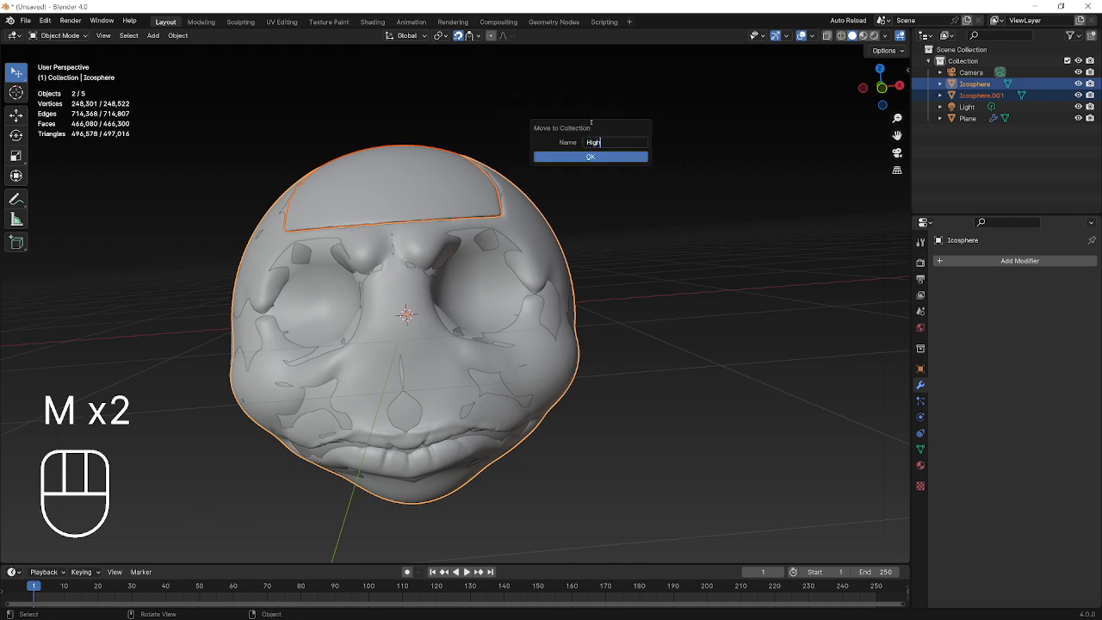
left_click(604, 156)
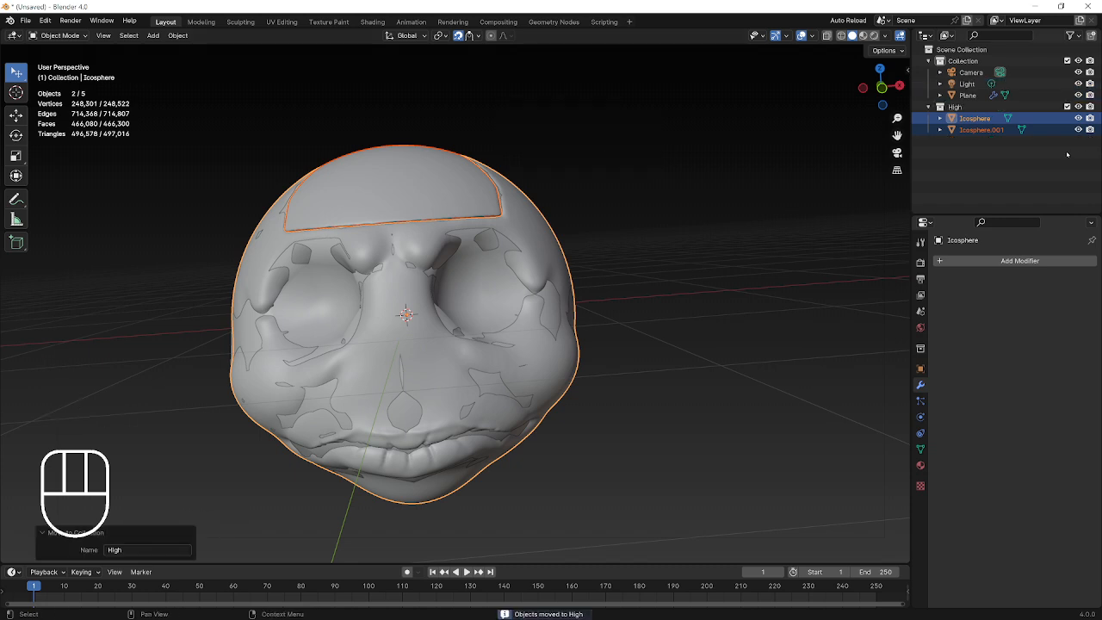
Step: Hide the High collection and move the Plane object into a new collection named Low
left_click(1078, 107)
left_click(449, 242)
key("n")
key("m")
left_click(449, 243)
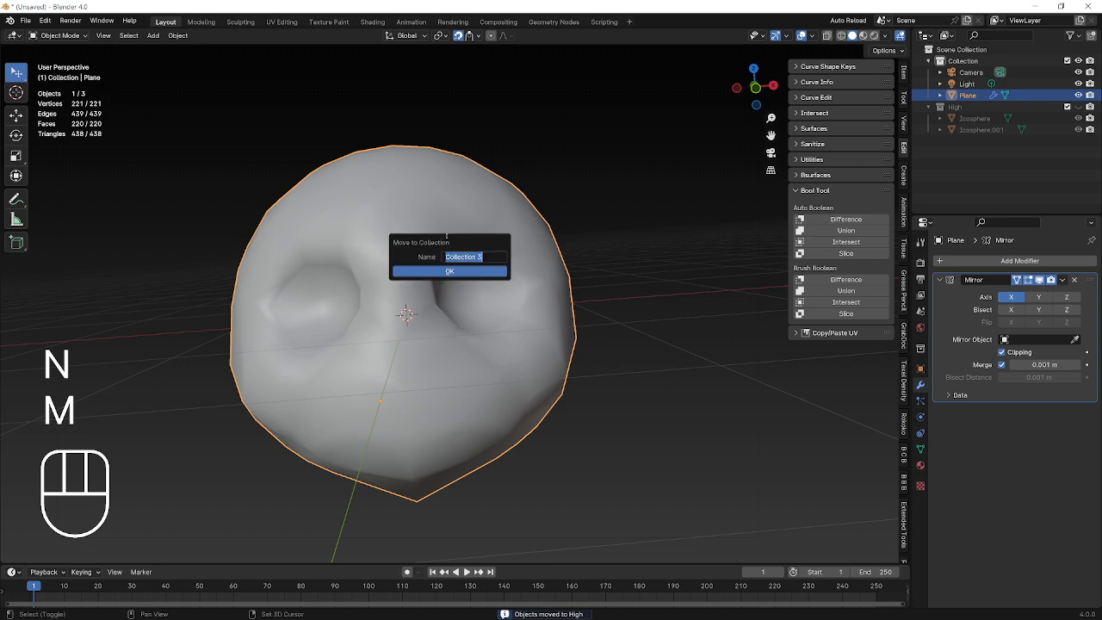
type("Low")
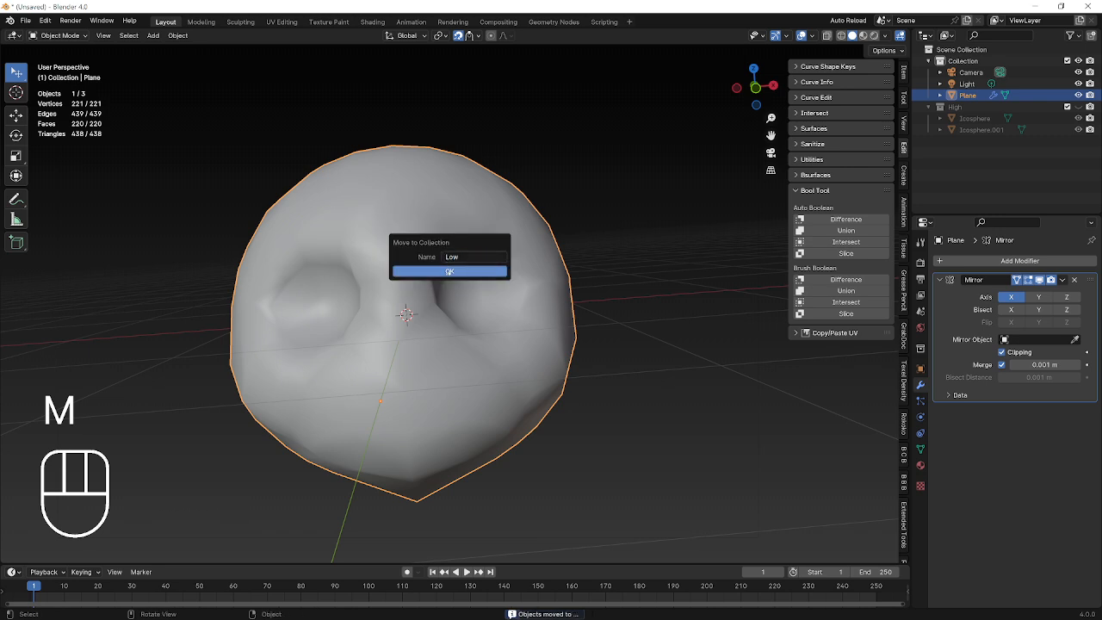
left_click(450, 271)
Step: Enter Edit Mode on the low-poly head and turn off the Retopology overlay
middle_click_drag(599, 158, 560, 269)
key("Tab")
left_click(814, 37)
left_click(747, 119)
Step: Select the edge loop running over the top and down the sides of the head and mark it as a seam
left_click(476, 219, "alt")
left_click(531, 227, "alt")
scroll(531, 226, "down", 4)
left_click(465, 294, "alt+shift")
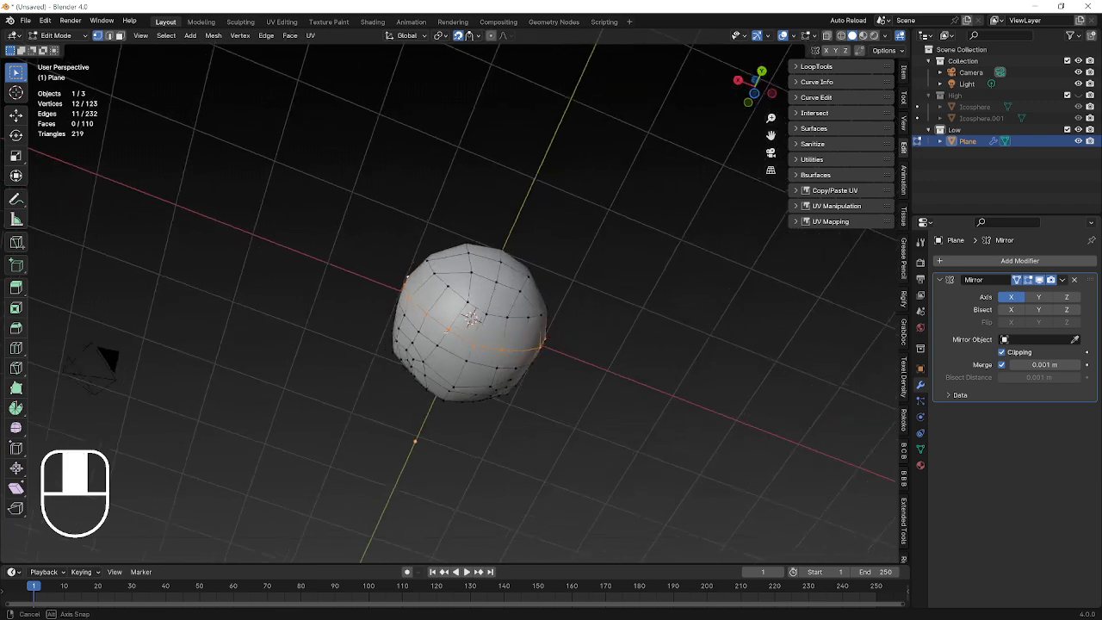
key("ctrl+e")
left_click(559, 450)
middle_click_drag(560, 450, 465, 375)
key("ctrl+e")
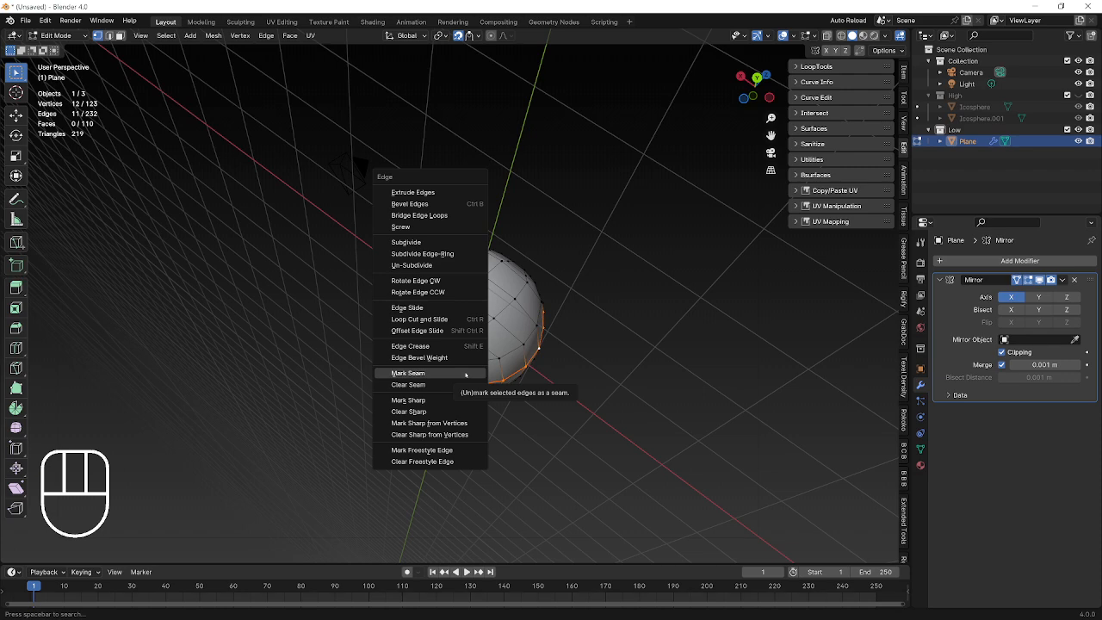
left_click(465, 375)
middle_click_drag(465, 375, 508, 245)
right_click(508, 244)
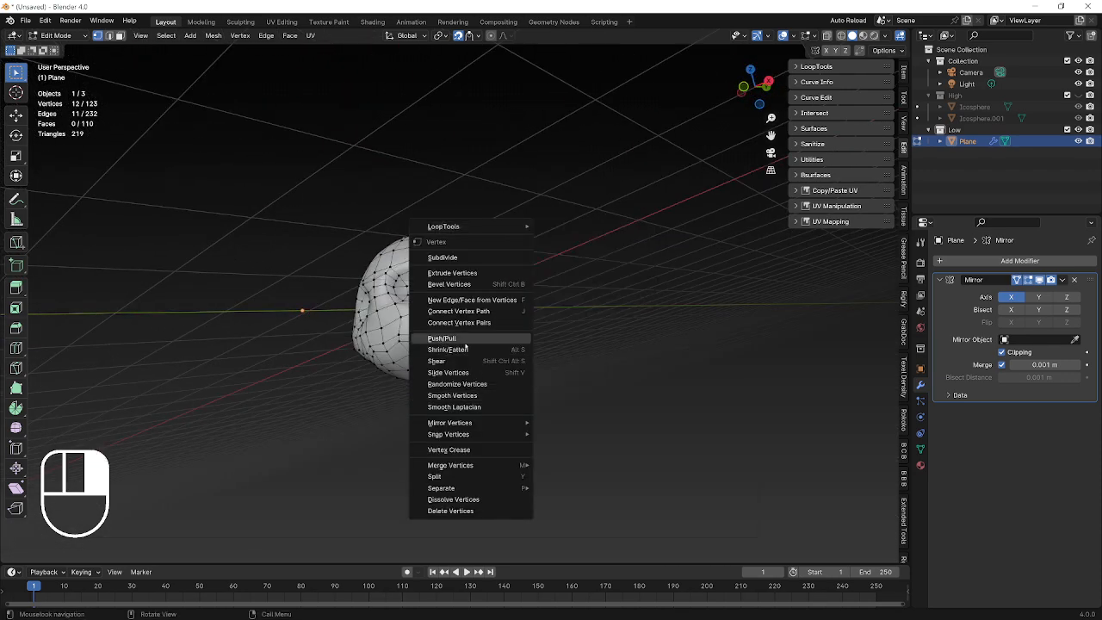
Step: Select the whole mesh, unwrap it along the marked seam and deselect everything
middle_click_drag(315, 211, 535, 284)
scroll(588, 275, "up", 3)
key("Tab")
key("Tab")
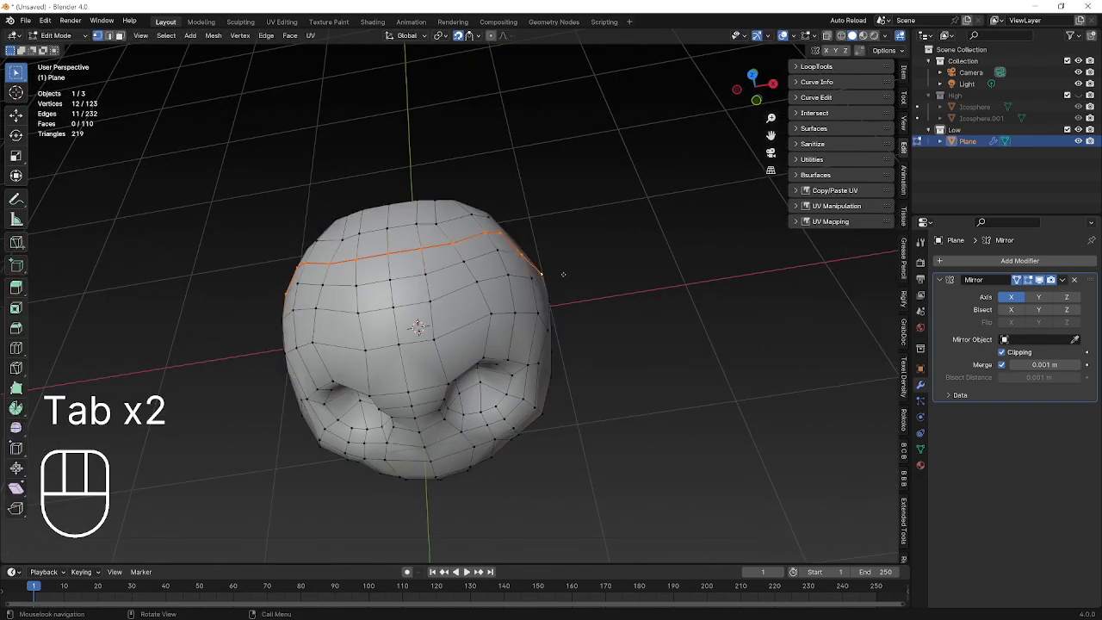
left_click(564, 274)
key("a")
key("u")
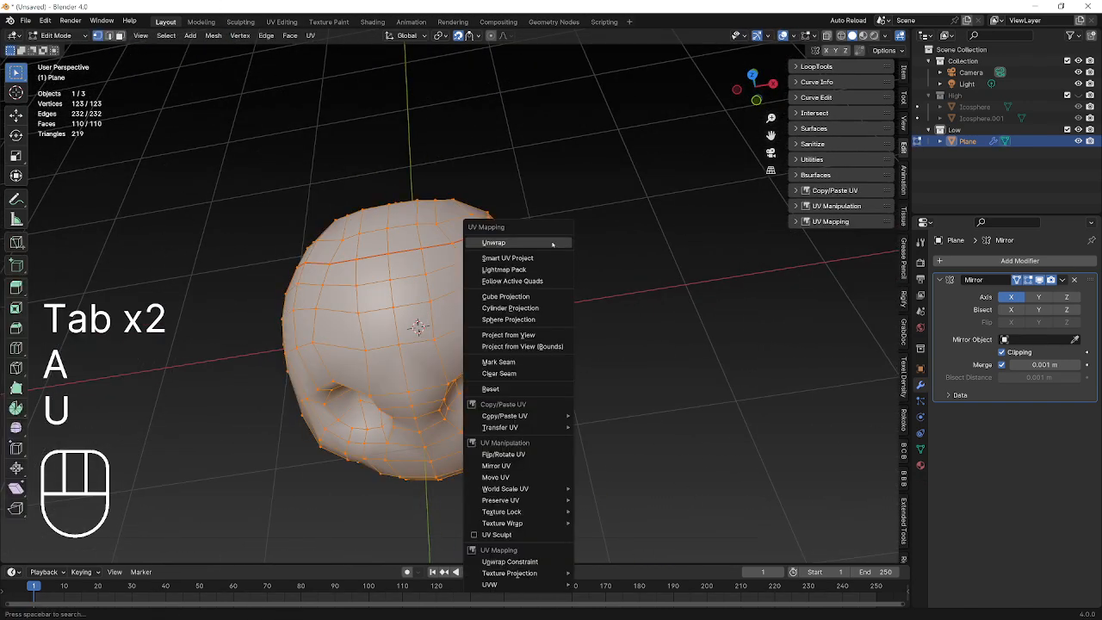
left_click(552, 244)
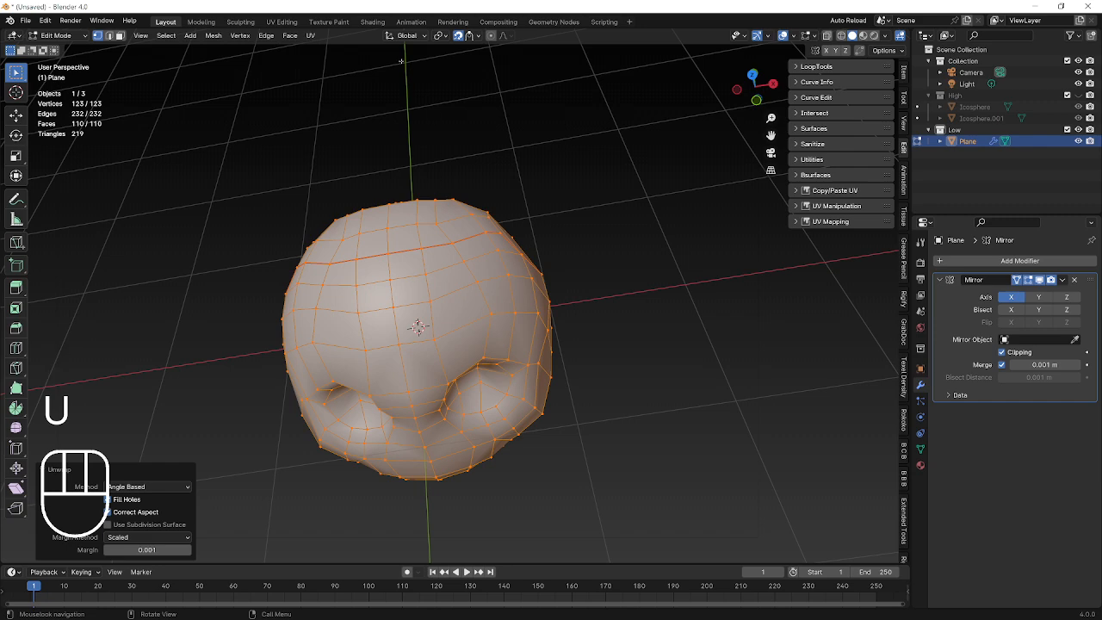
key("a")
key("a")
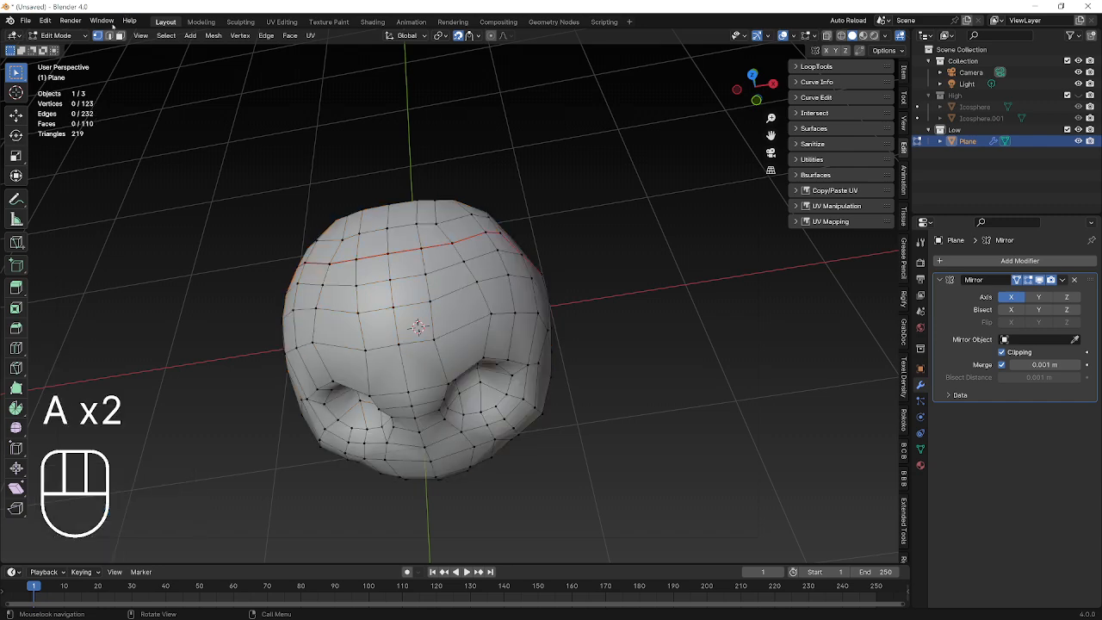
Step: Switch to the UV Editing workspace and show the head's UV layout
left_click(69, 36)
left_click(71, 49)
middle_click_drag(522, 335, 533, 313)
key("Tab")
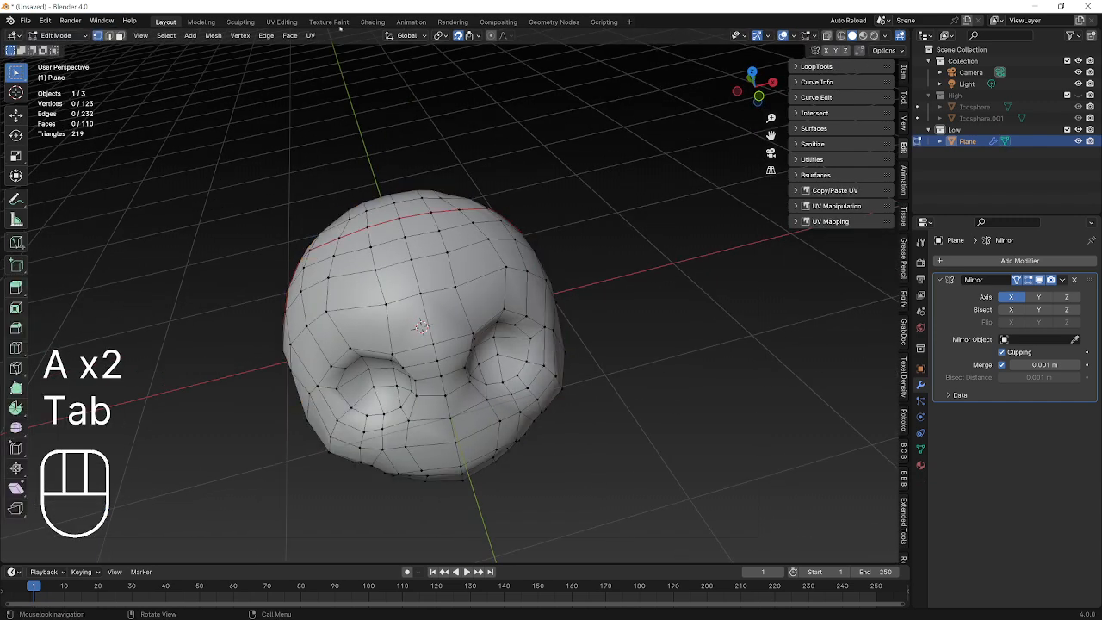
left_click(282, 21)
key("a")
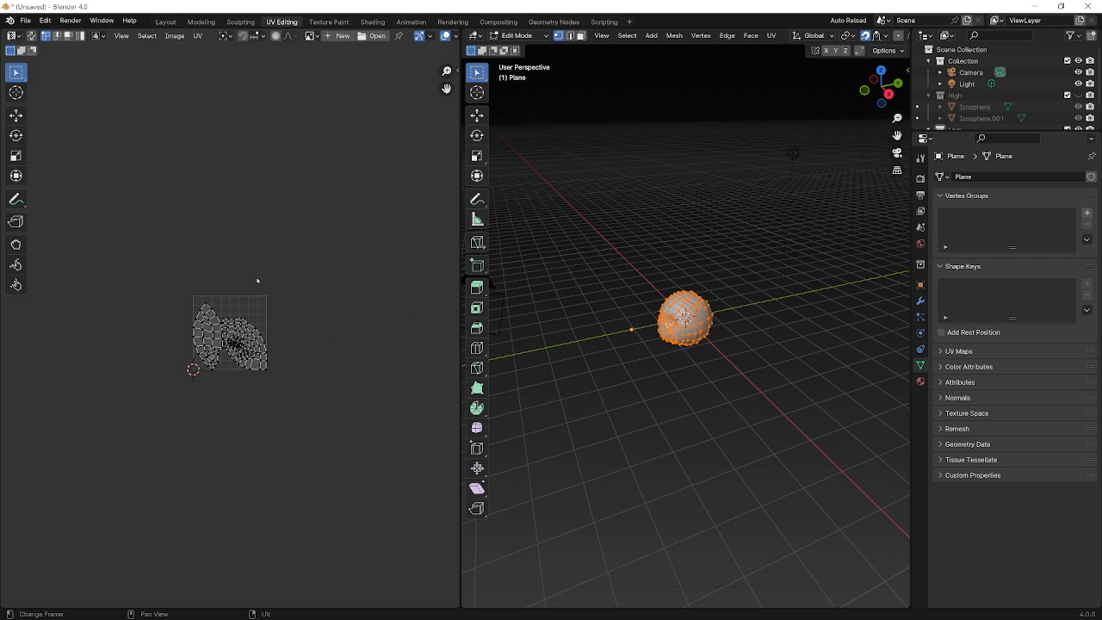
scroll(256, 281, "up", 5)
middle_click_drag(490, 280, 560, 274)
left_click(521, 35)
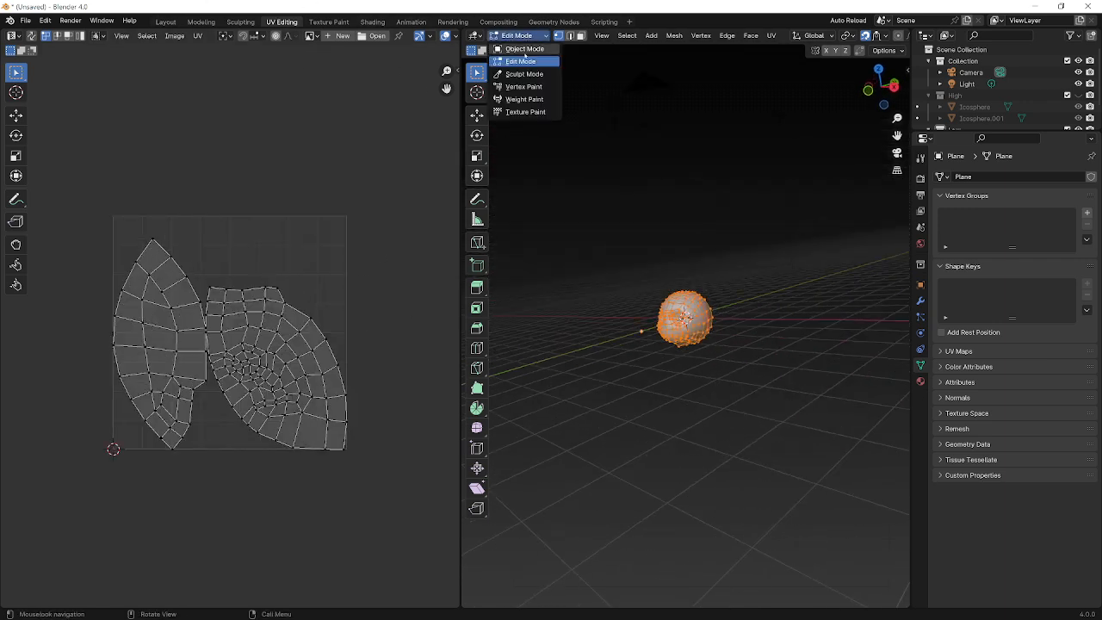
left_click(474, 35)
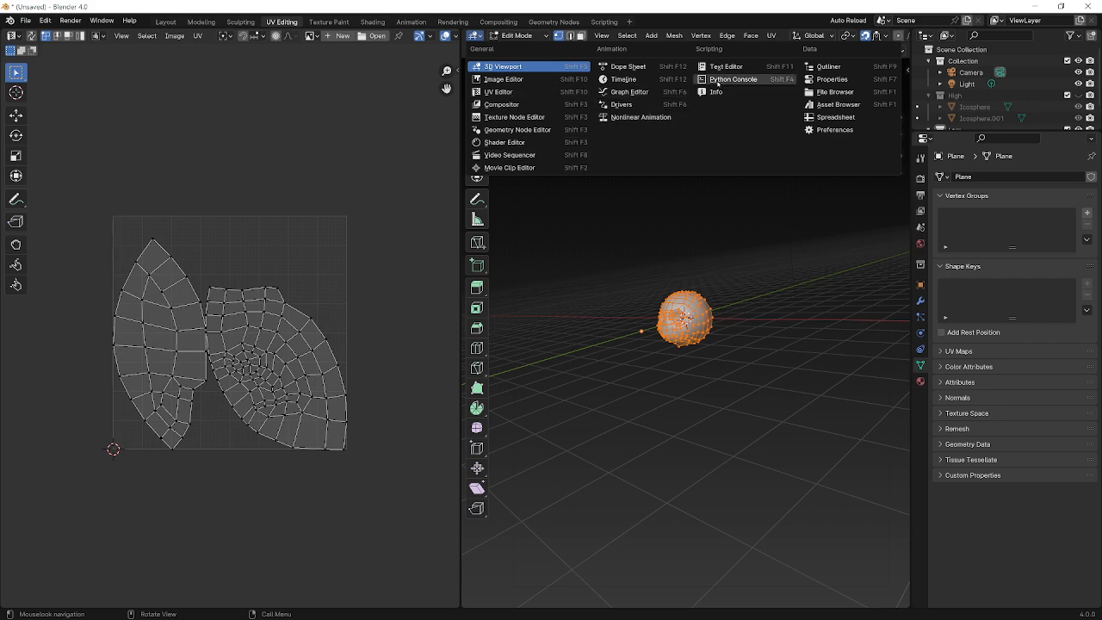
middle_click_drag(700, 277, 716, 250)
scroll(721, 283, "up", 5)
key("Tab")
key("Tab")
scroll(747, 245, "up", 4)
scroll(716, 250, "down", 1)
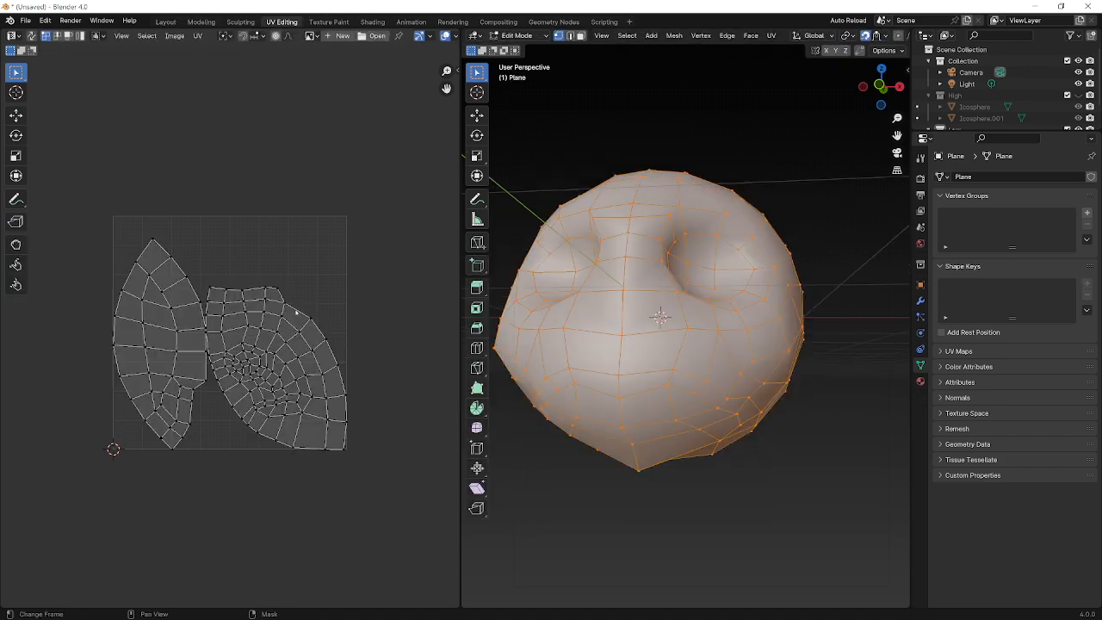
Step: Select all UVs and unwrap the mirrored half of the head again
scroll(292, 314, "up", 4)
scroll(293, 315, "down", 3)
key("a")
key("u")
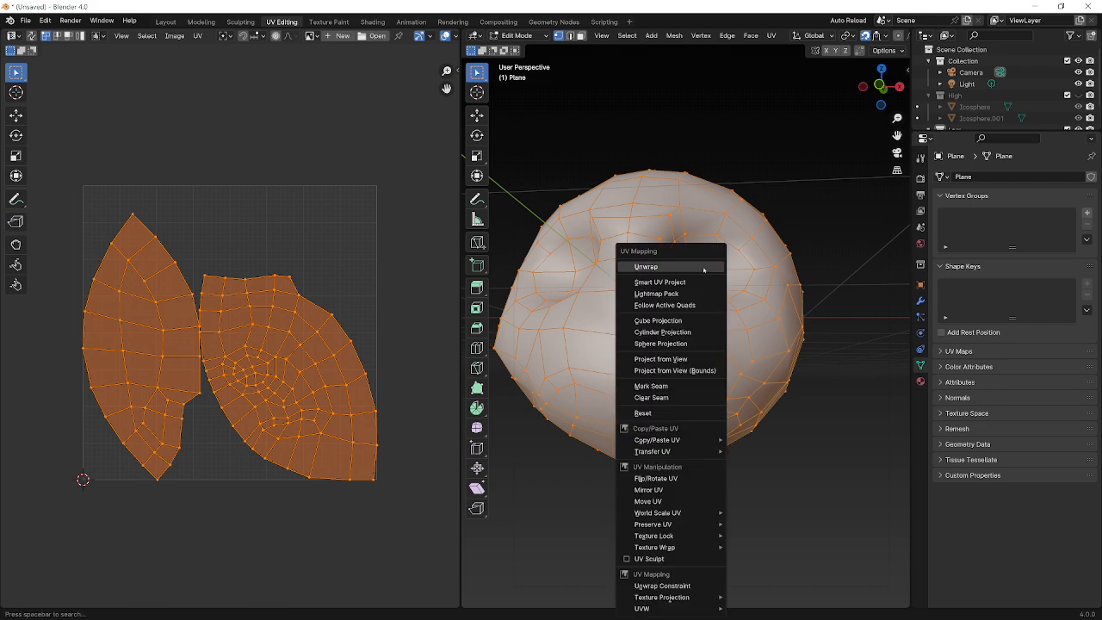
left_click(704, 266)
Step: Leave Edit Mode and apply the Mirror modifier on the low-poly head
left_click(921, 301)
key("Tab")
left_click(1062, 197)
left_click(1053, 209)
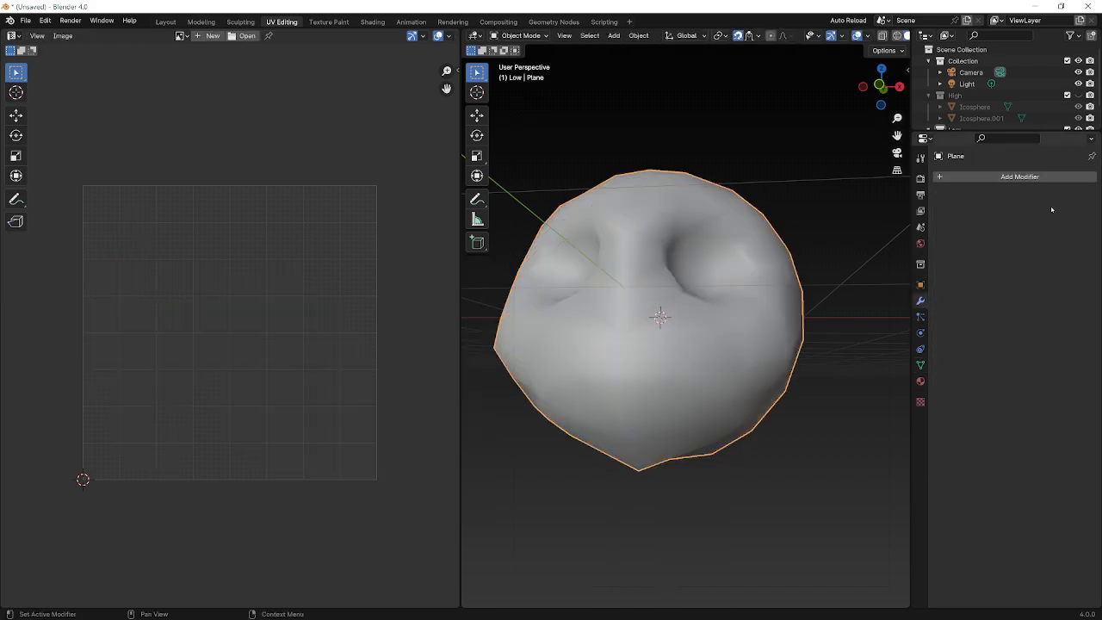
Step: Unwrap the full head mesh along its seam and return to Object Mode
key("Tab")
key("u")
left_click(645, 210)
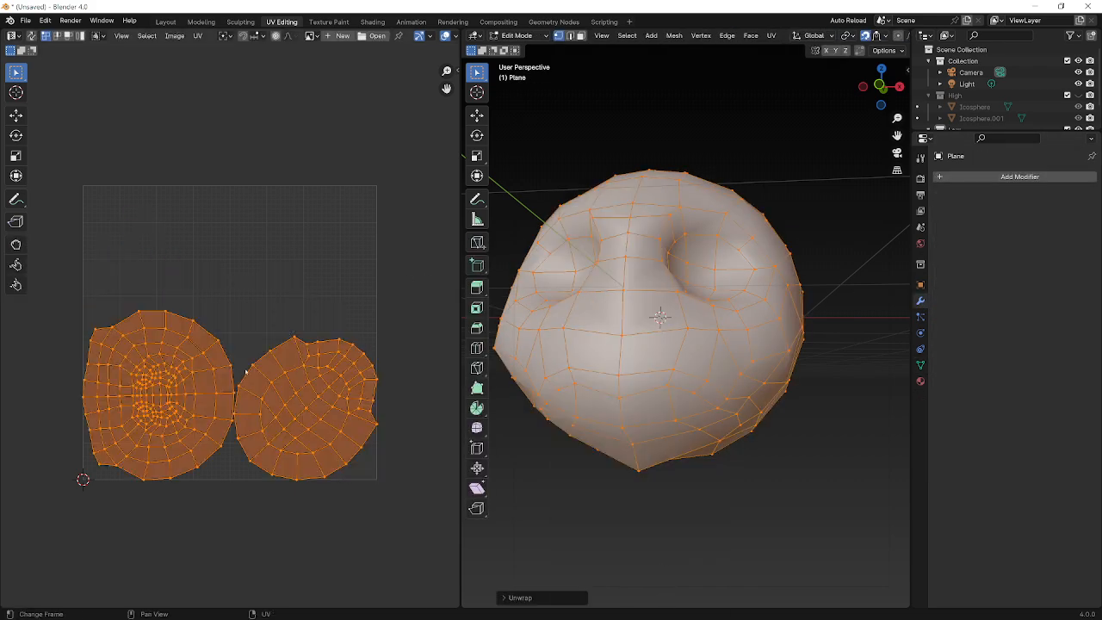
key("a")
key("Tab")
Step: Go back to the Layout workspace and select the low-poly head
scroll(692, 243, "down", 4)
left_click(679, 223)
middle_click_drag(678, 224, 678, 284)
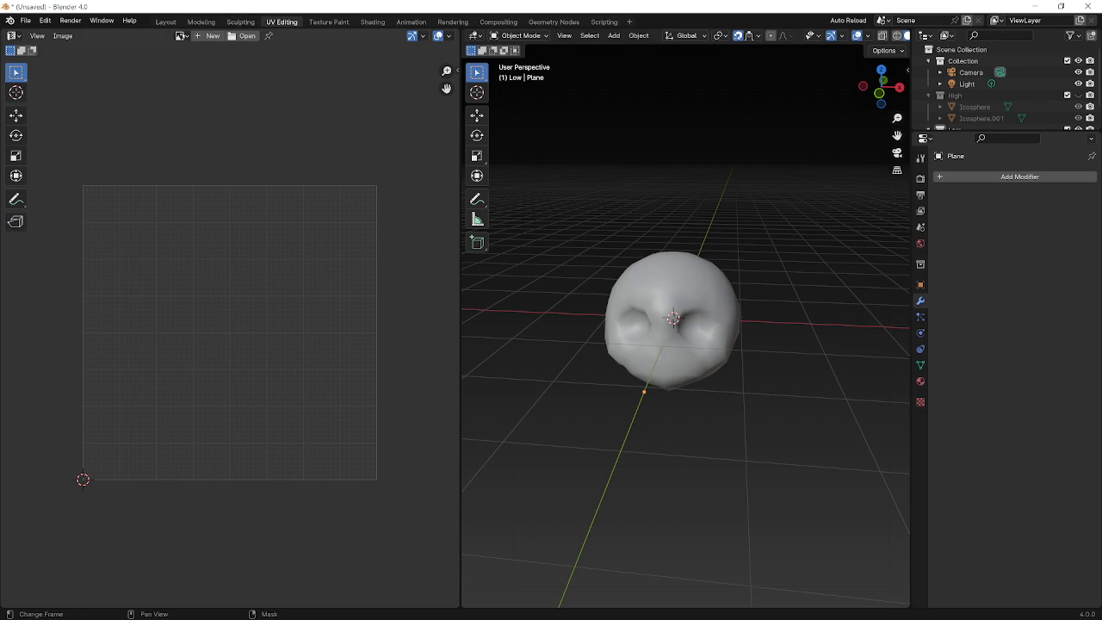
left_click(166, 22)
middle_click_drag(497, 260, 506, 263)
left_click(538, 344)
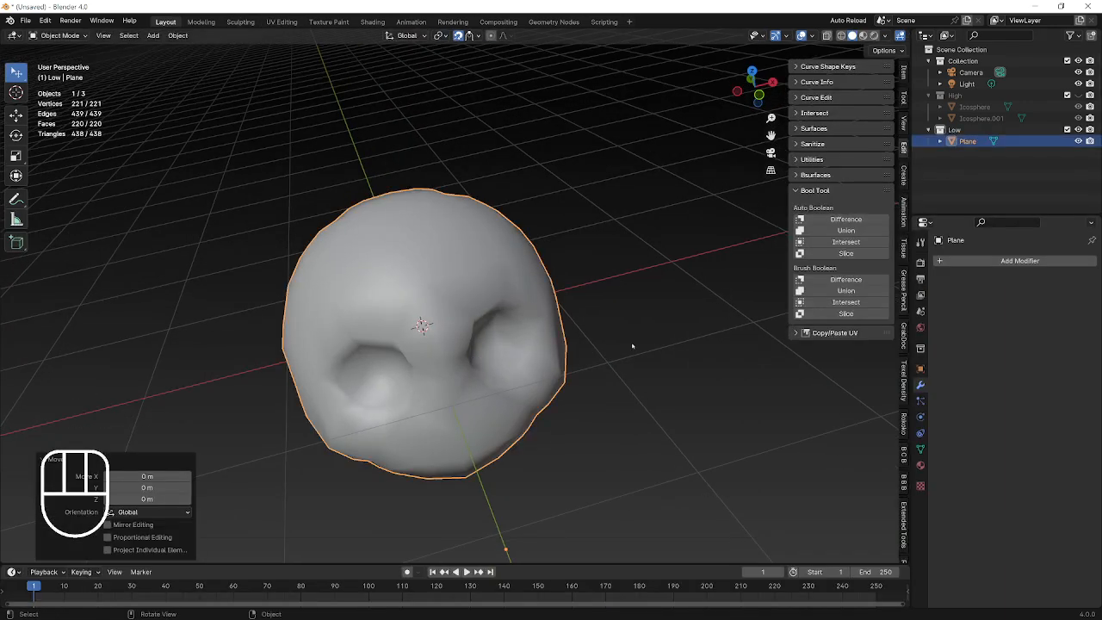
Step: Create a new material for the low-poly head and open the Shading workspace
left_click(921, 465)
left_click(1012, 309)
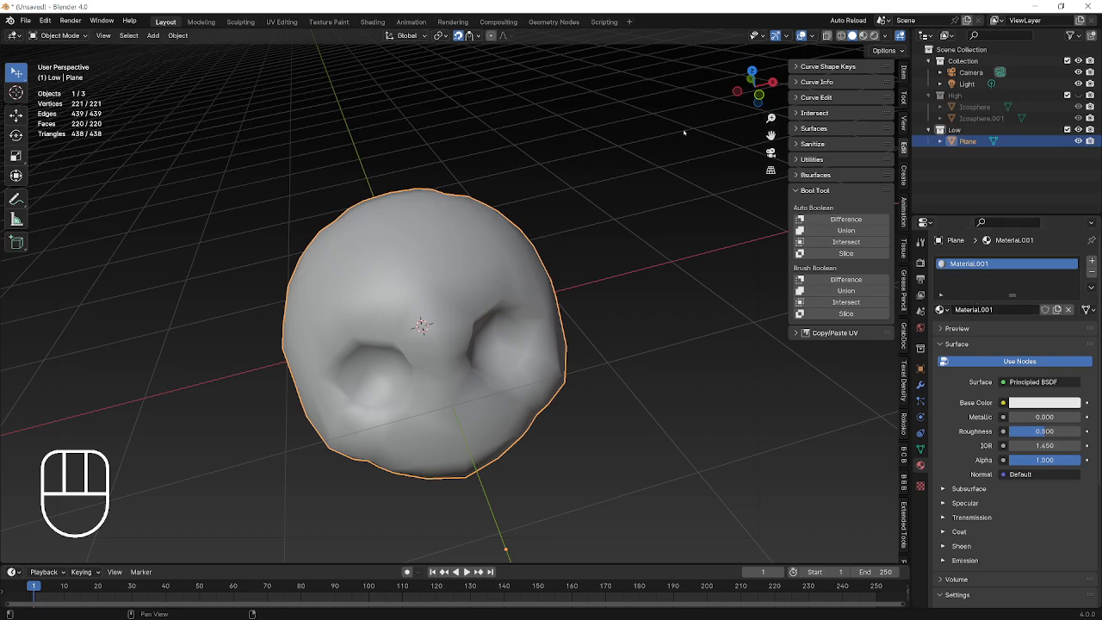
left_click(372, 21)
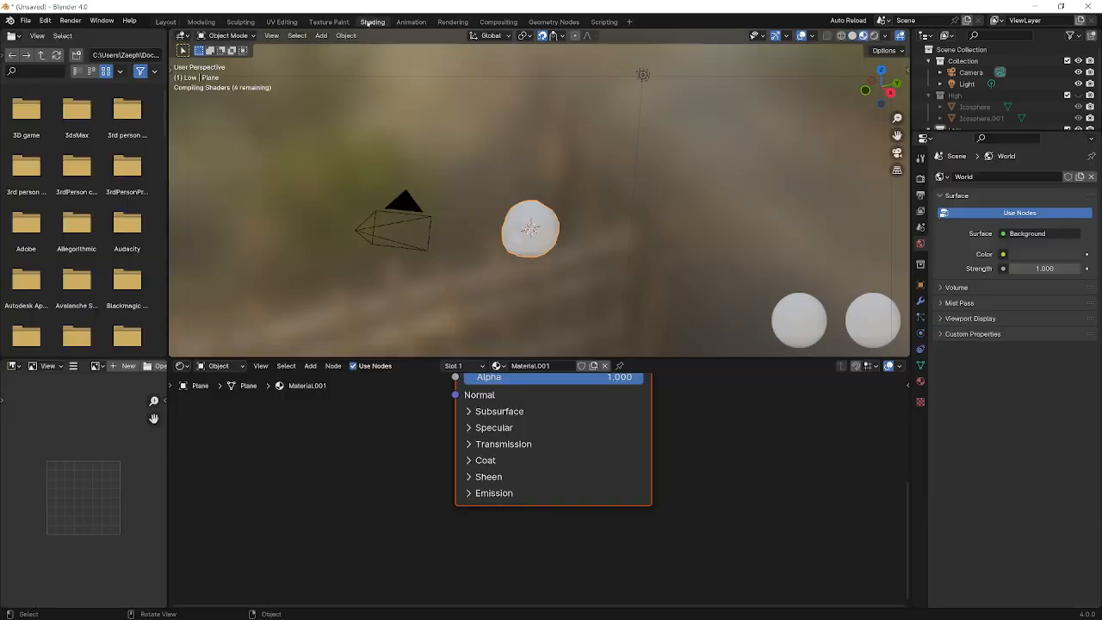
Step: Add an Image Texture node beside the Principled BSDF in the low-poly head's material
key("shift+a")
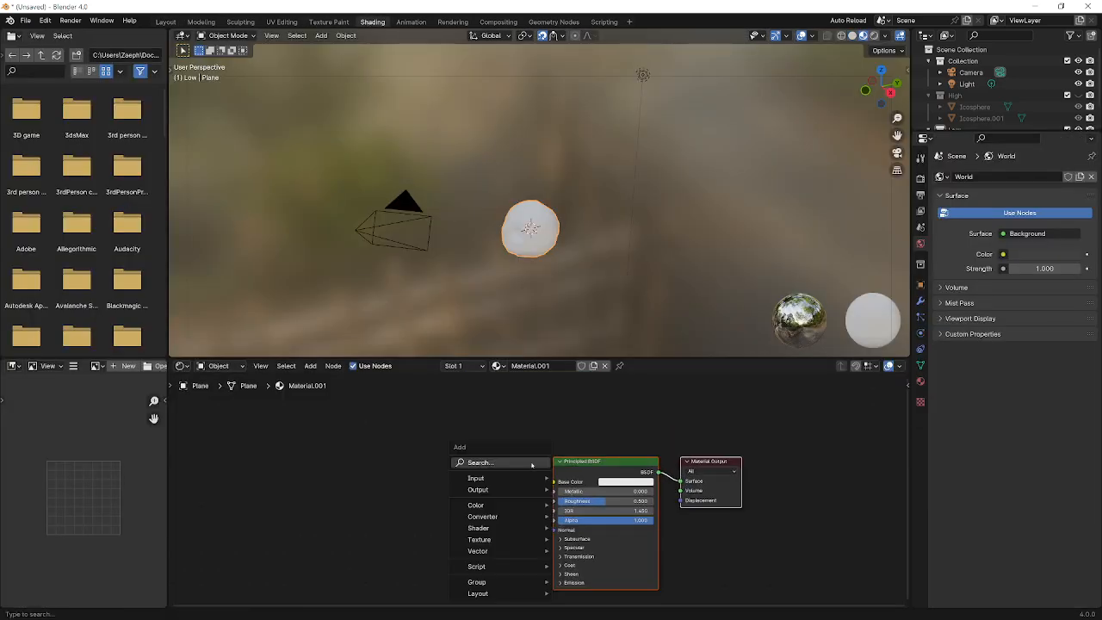
type("im")
key("Return")
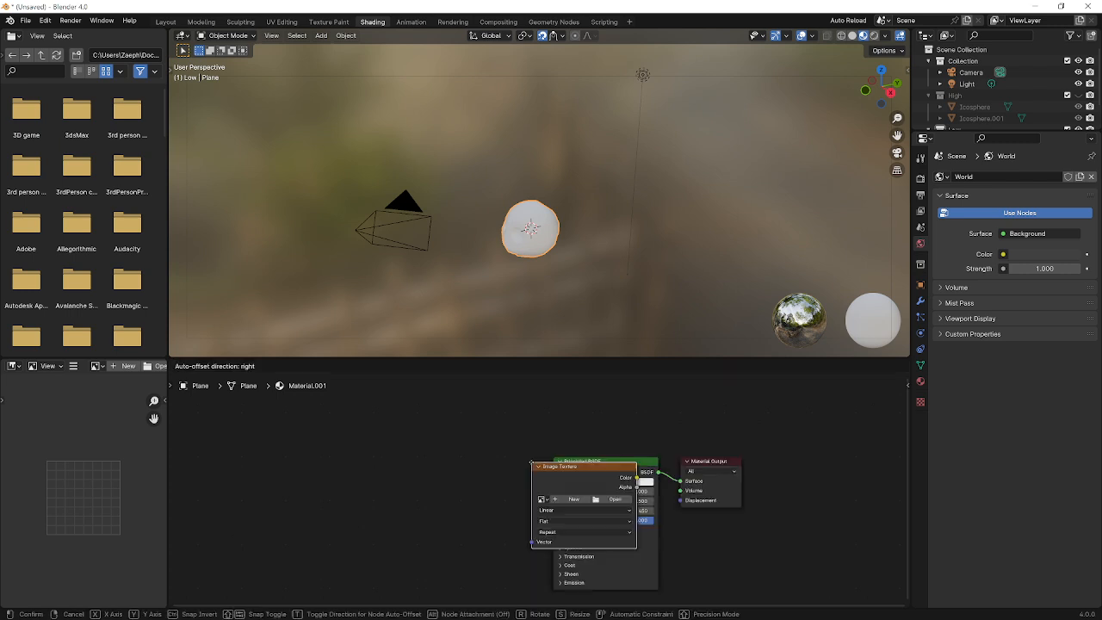
left_click(463, 458)
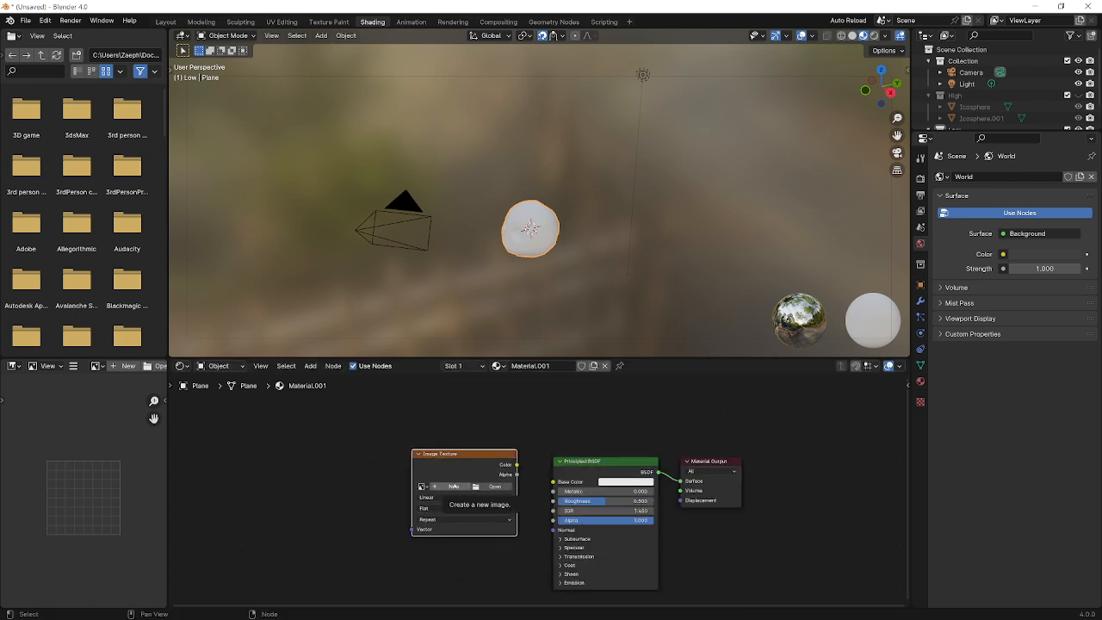
Step: Start a new image in the Image Texture node with a width and height of 2048 px
left_click(453, 486)
left_click(473, 504)
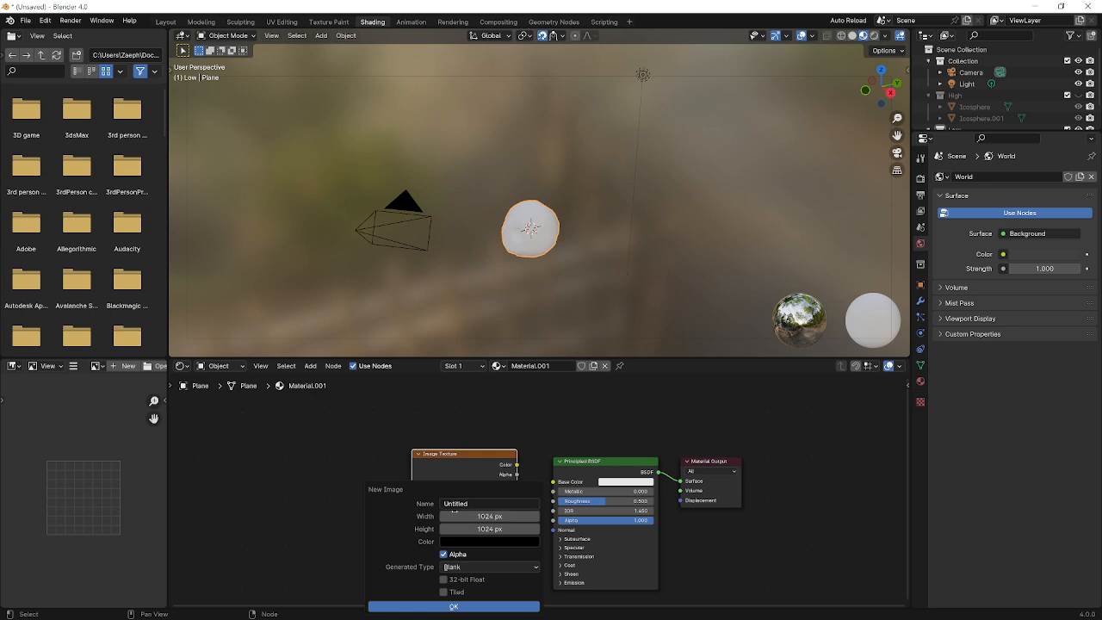
key("Return")
left_click(466, 514)
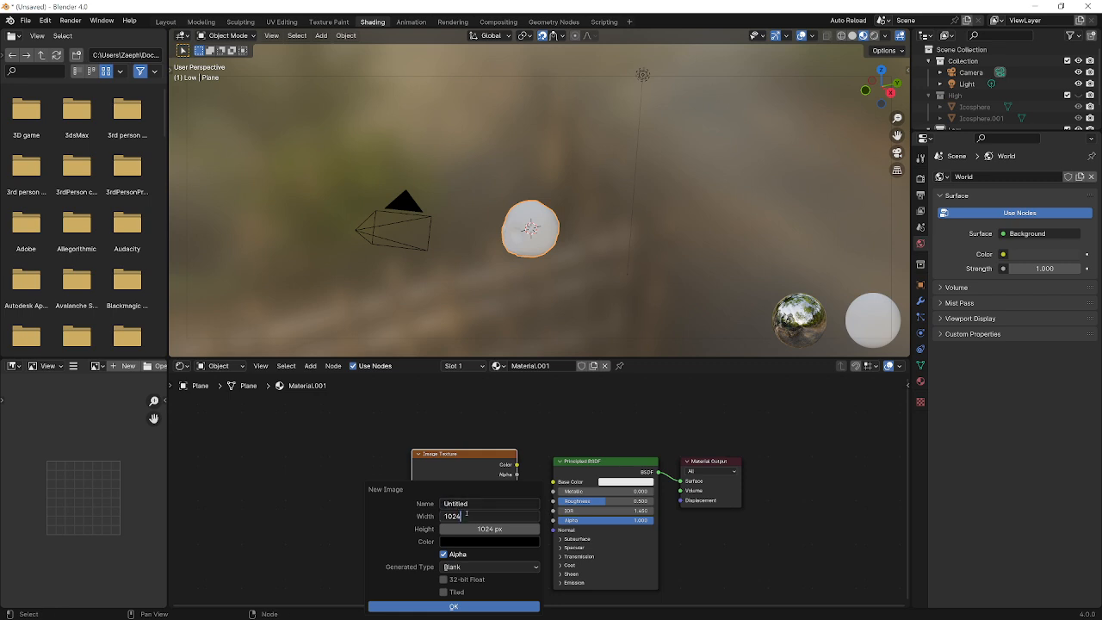
type("2")
key("Return")
left_click(466, 515)
key("Tab")
type("2048")
key("Tab")
Step: Name the new image Normal Map, create it, and move its node farther from the Principled BSDF
type("N")
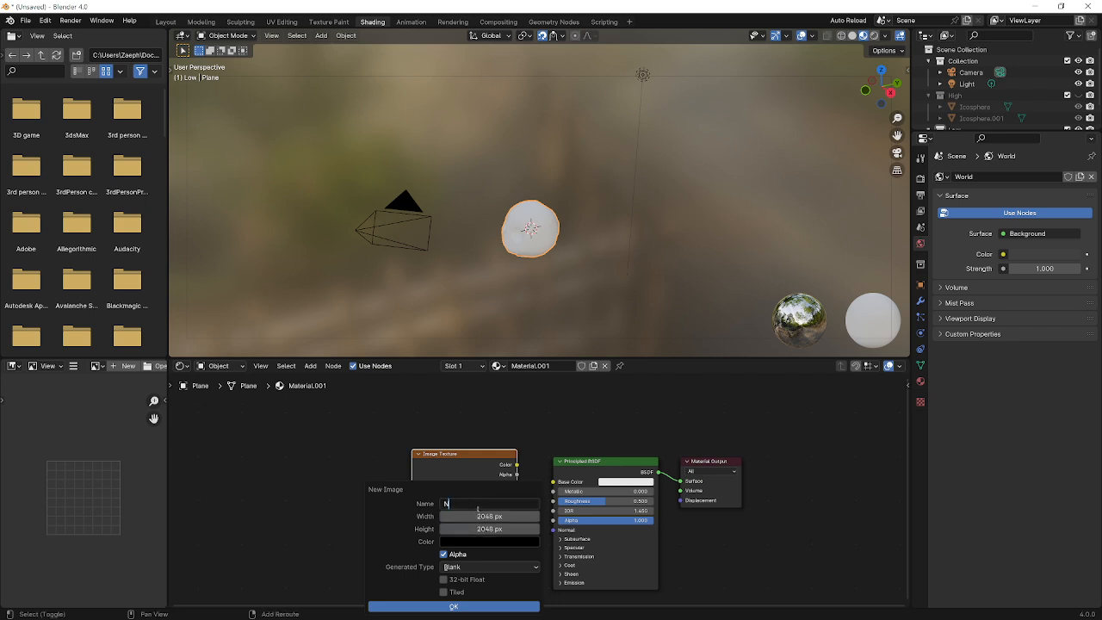
type("ormal Map")
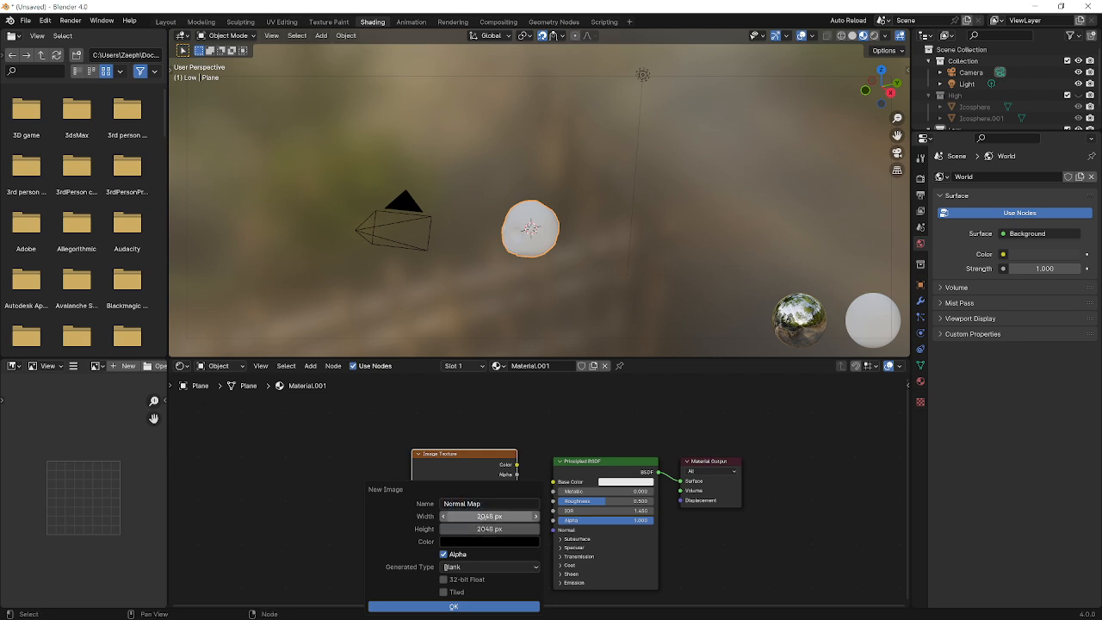
key("Return")
left_click(454, 606)
left_click_drag(473, 468, 467, 443)
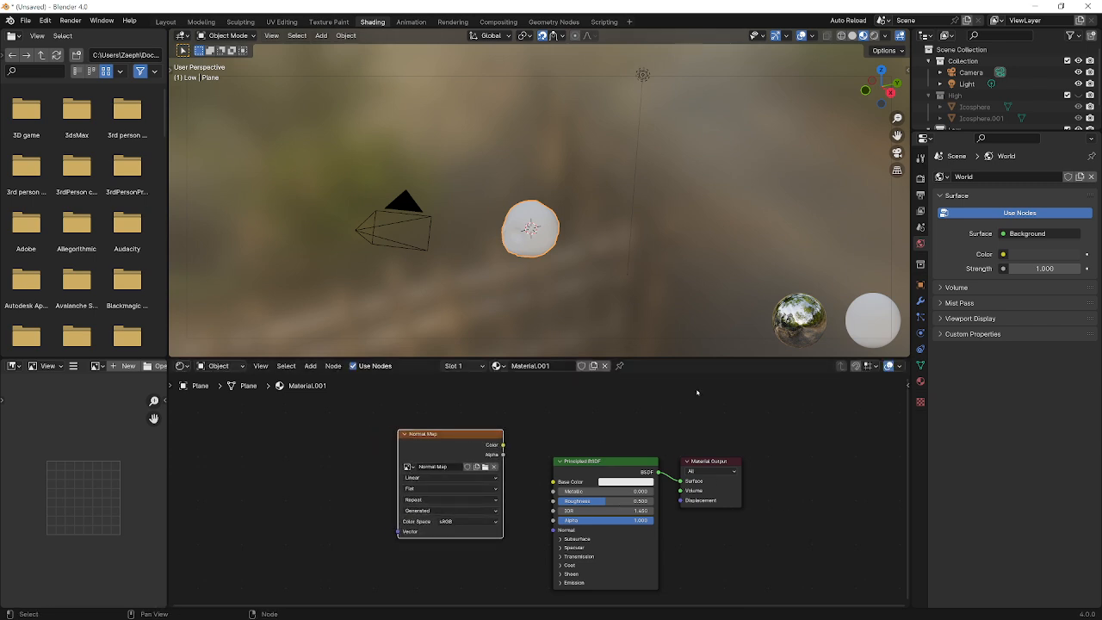
Step: Set the scene's render engine to Cycles
left_click(920, 178)
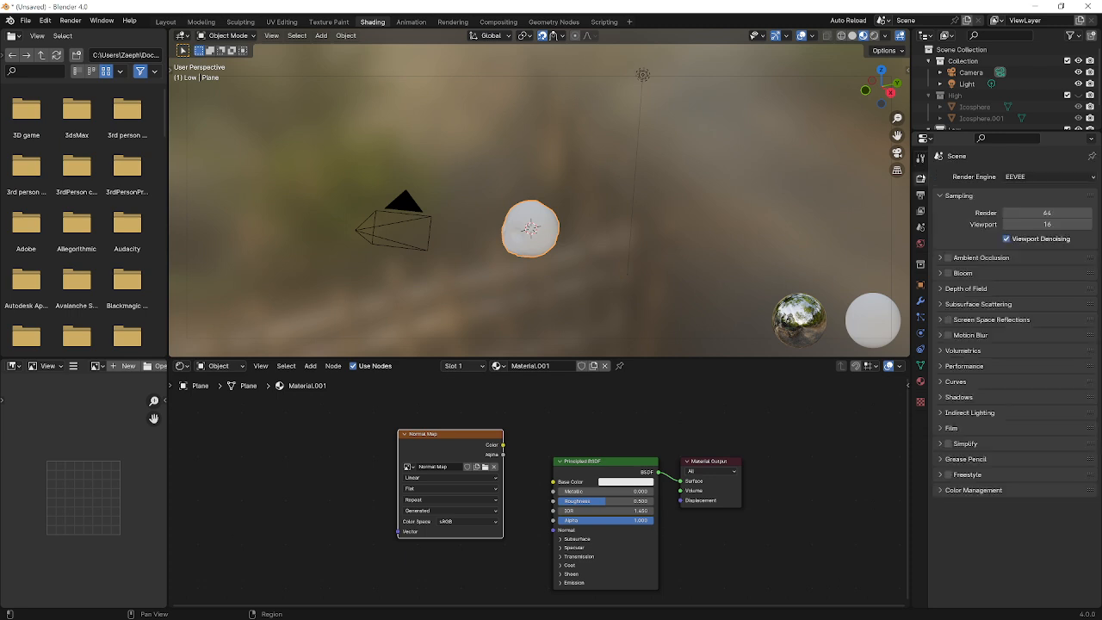
left_click(1016, 176)
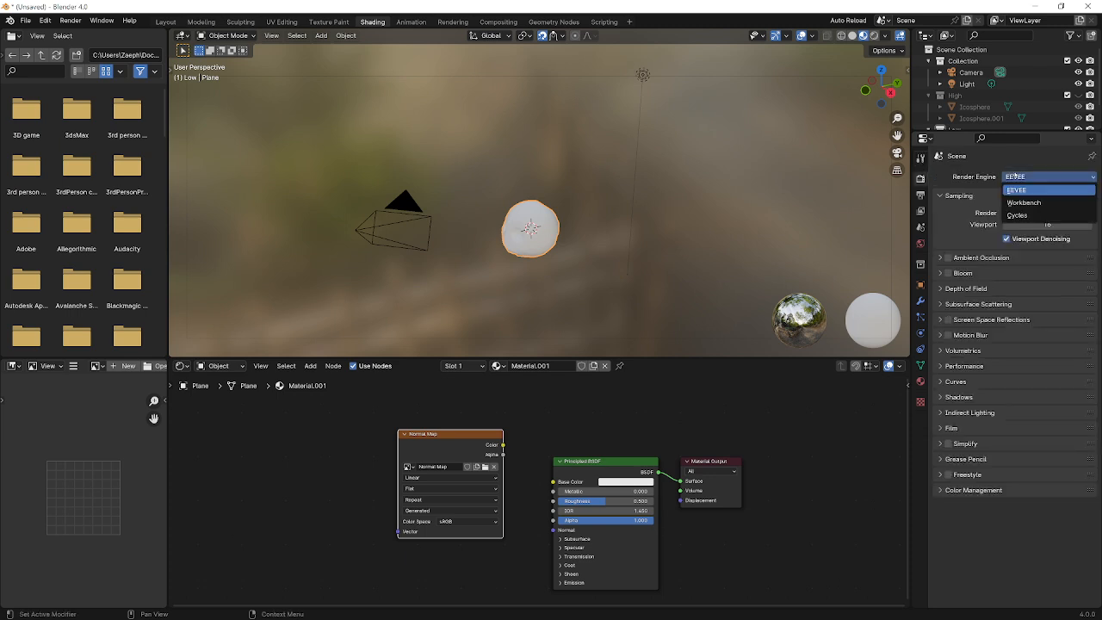
left_click(1017, 215)
Step: Frame the low-poly head in front view and unhide the High collection
middle_click_drag(602, 207, 584, 211)
key("KP_1")
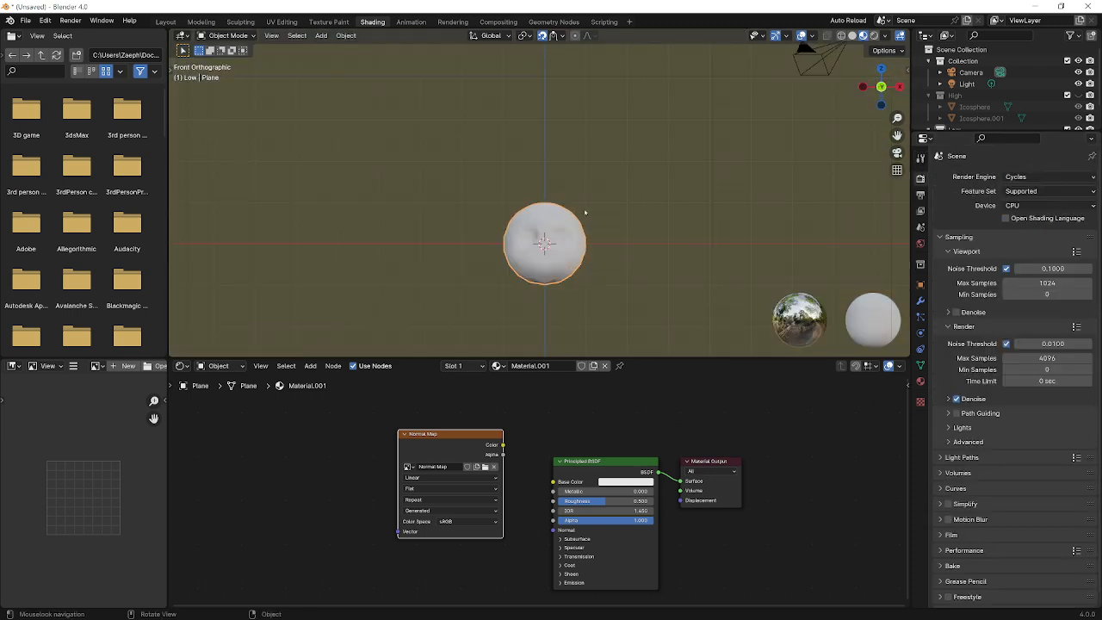
key("KP_Decimal")
scroll(1079, 86, "down", 2)
left_click(1078, 72)
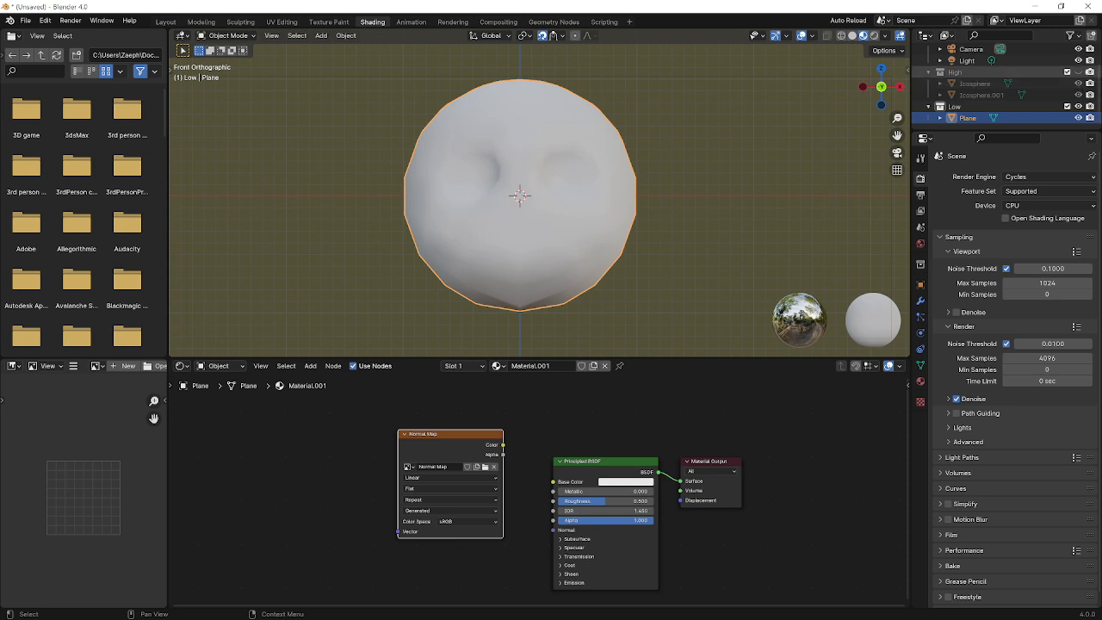
left_click(975, 84)
left_click(976, 95)
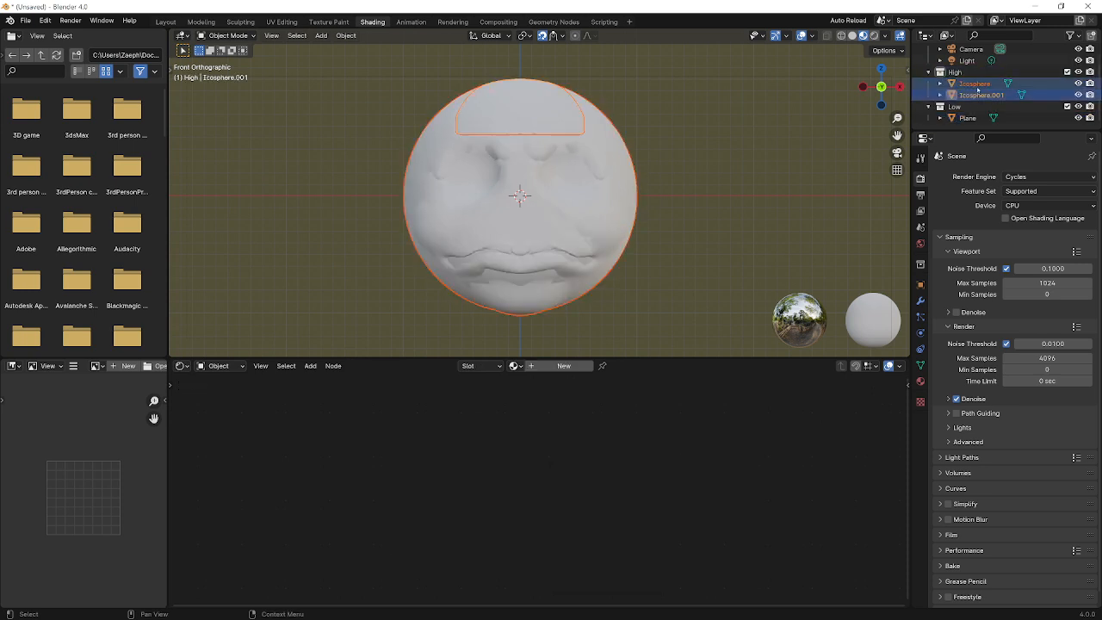
left_click(977, 86)
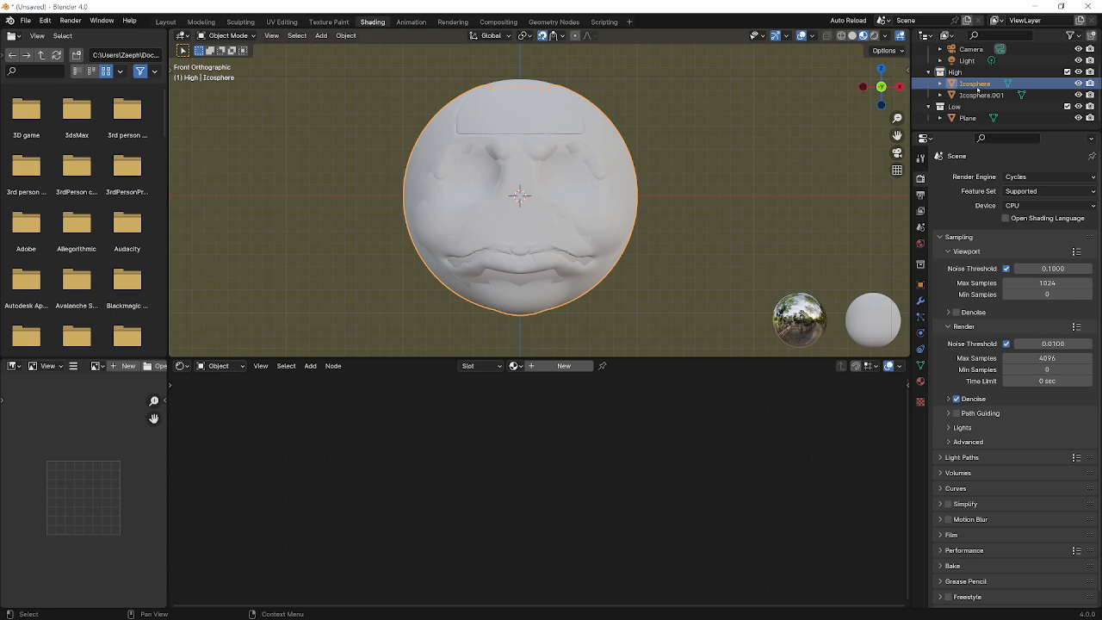
left_click(976, 95)
left_click(976, 86)
left_click(976, 95)
left_click(977, 84)
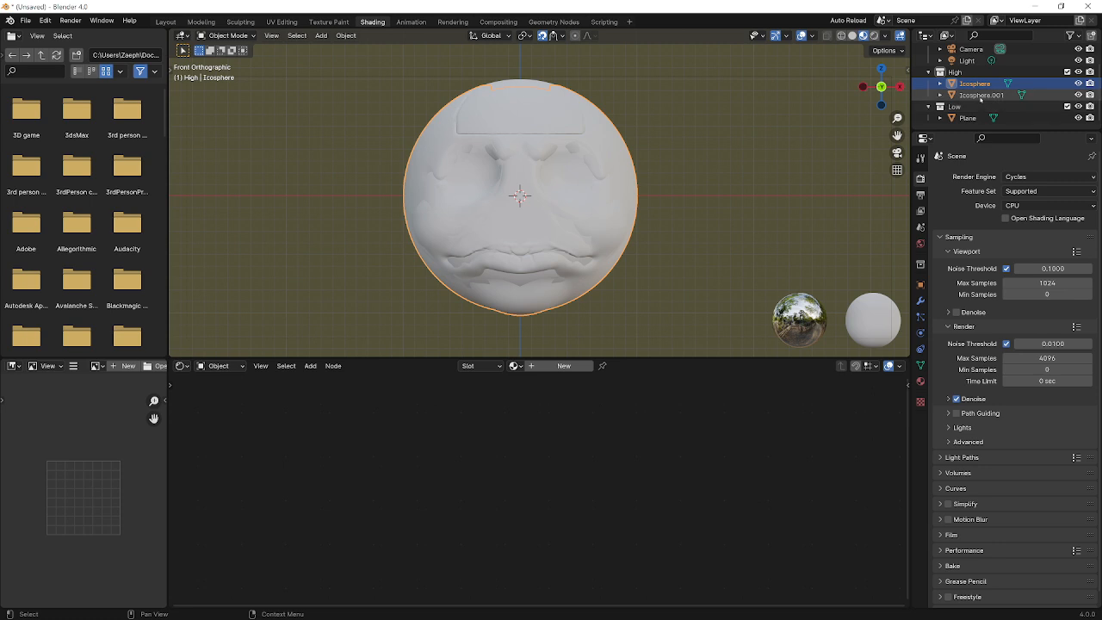
left_click(980, 94)
left_click(977, 84)
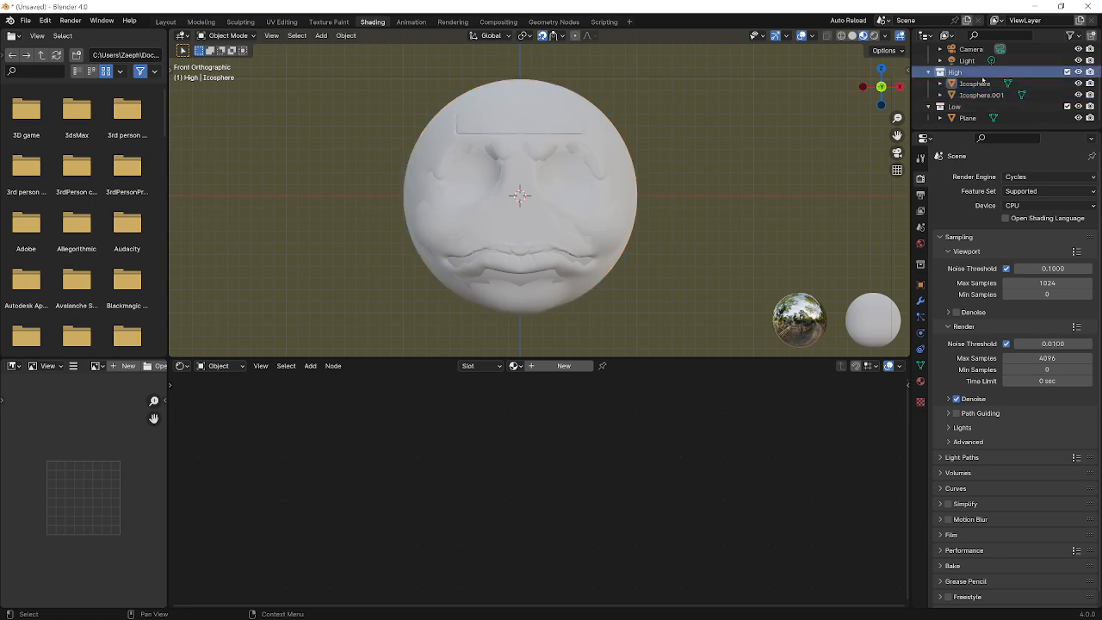
left_click(977, 94)
left_click(976, 85, "shift")
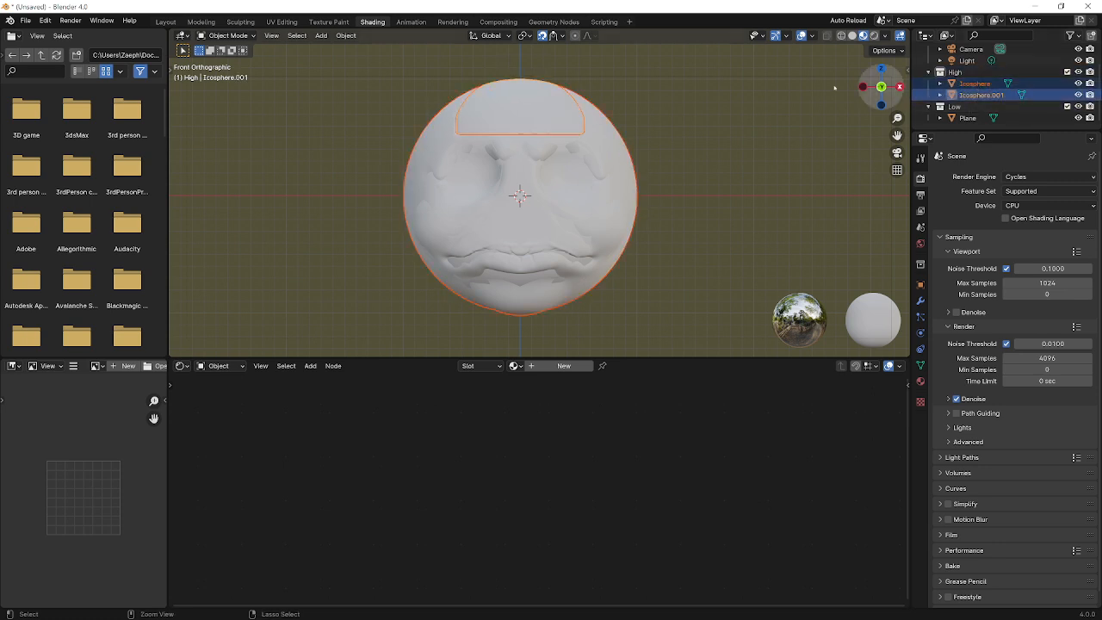
key("m")
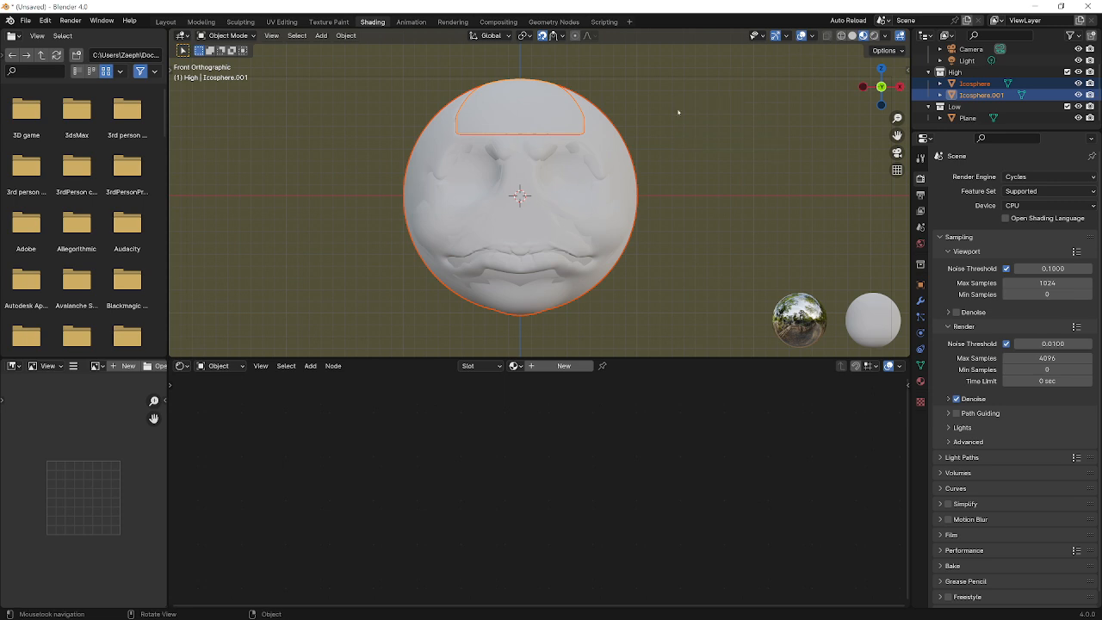
left_click(728, 99)
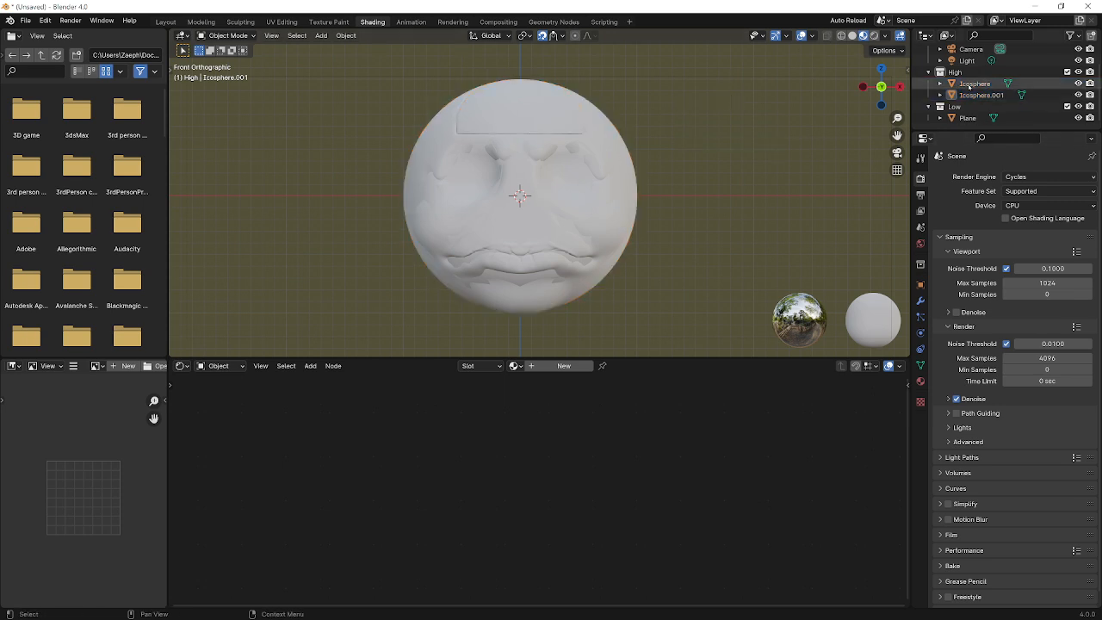
Step: Select both high-poly icosphere meshes, then add the low-poly Plane to the selection as the active object
left_click(976, 85, "shift")
left_click(973, 84)
left_click(970, 95)
left_click(972, 84)
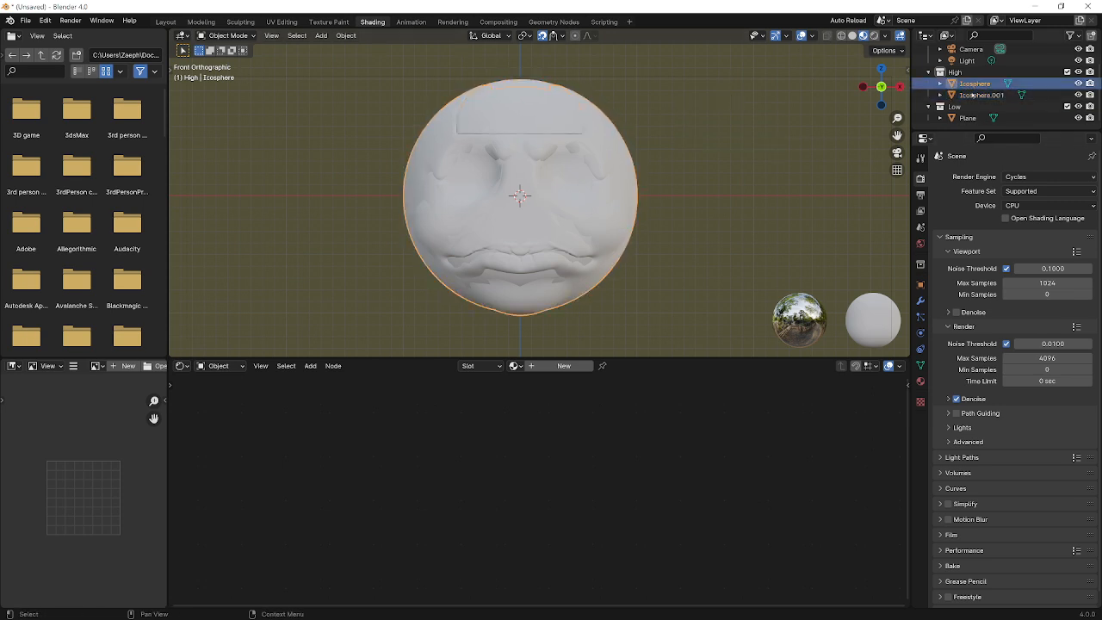
left_click(968, 95, "ctrl")
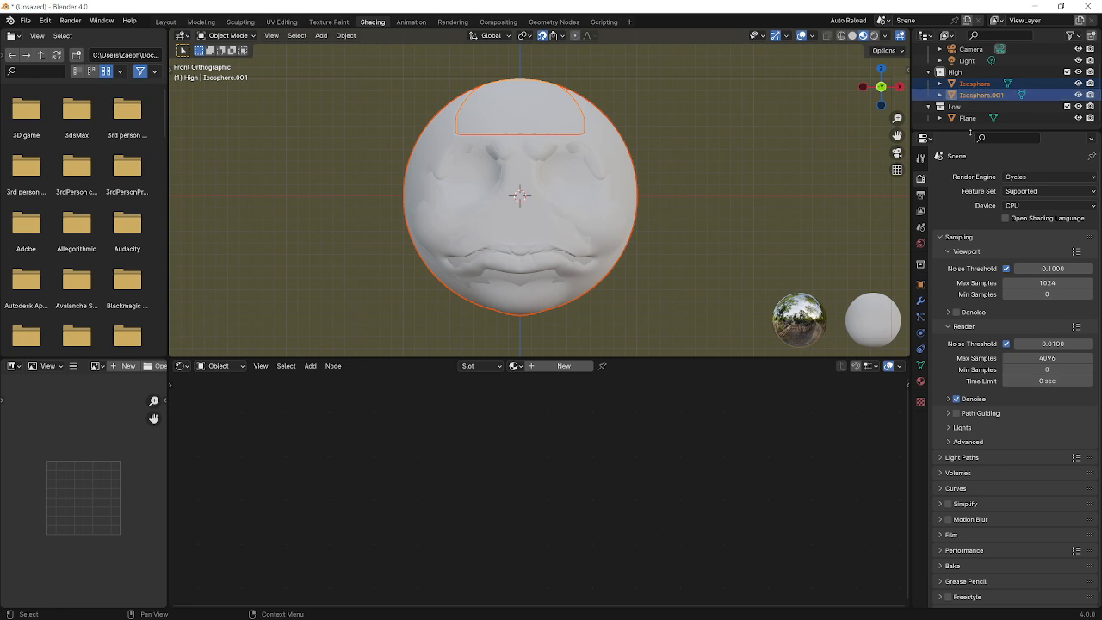
left_click(968, 118, "ctrl")
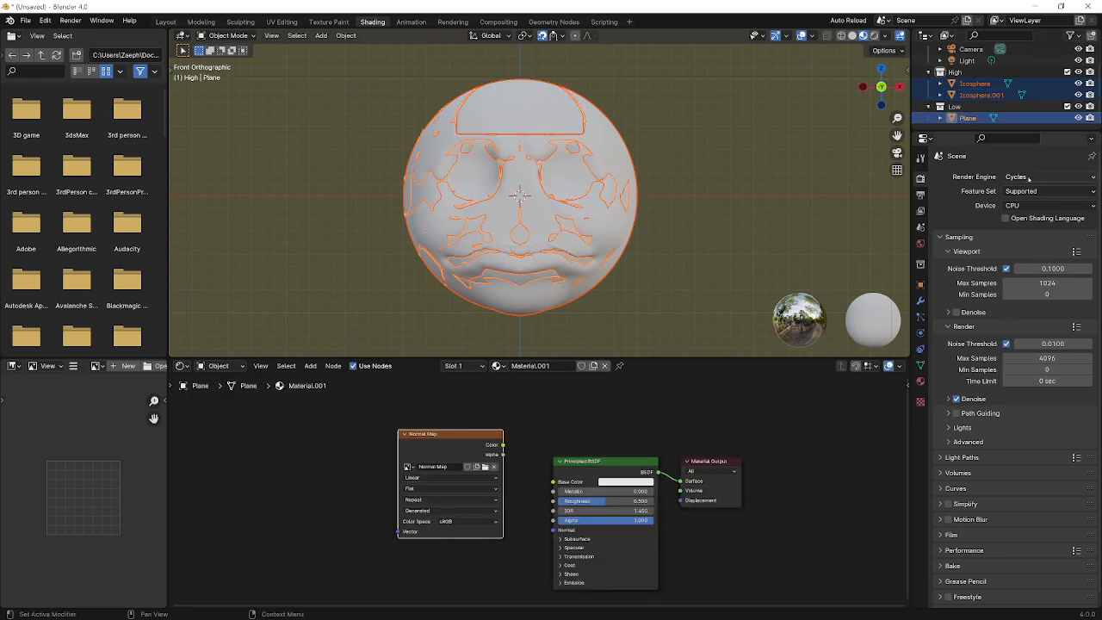
Step: Set the Cycles render Max Samples to 30
scroll(986, 332, "down", 1)
left_click(1027, 345)
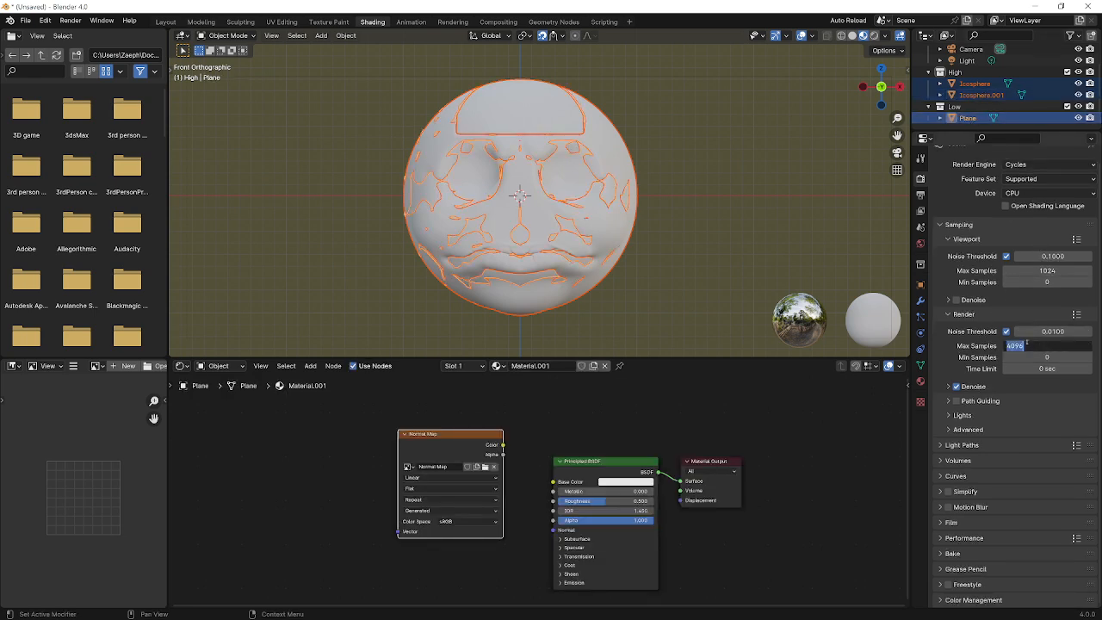
type("30")
key("Return")
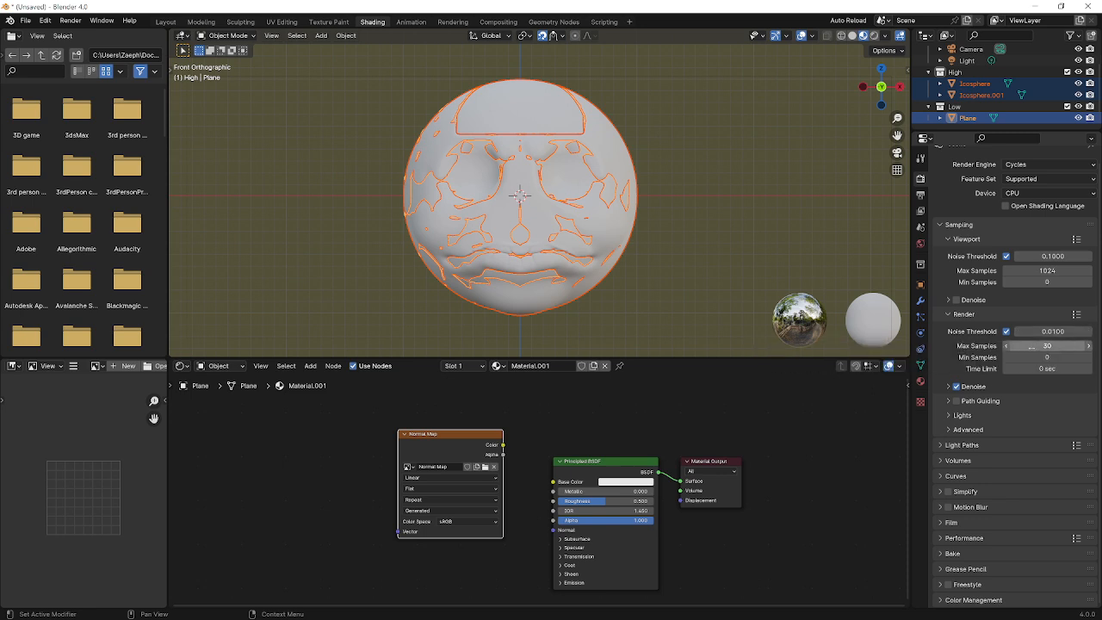
Step: Expand the Bake settings and set the bake type to Normal
left_click(978, 551)
scroll(990, 517, "down", 3)
left_click(1046, 485)
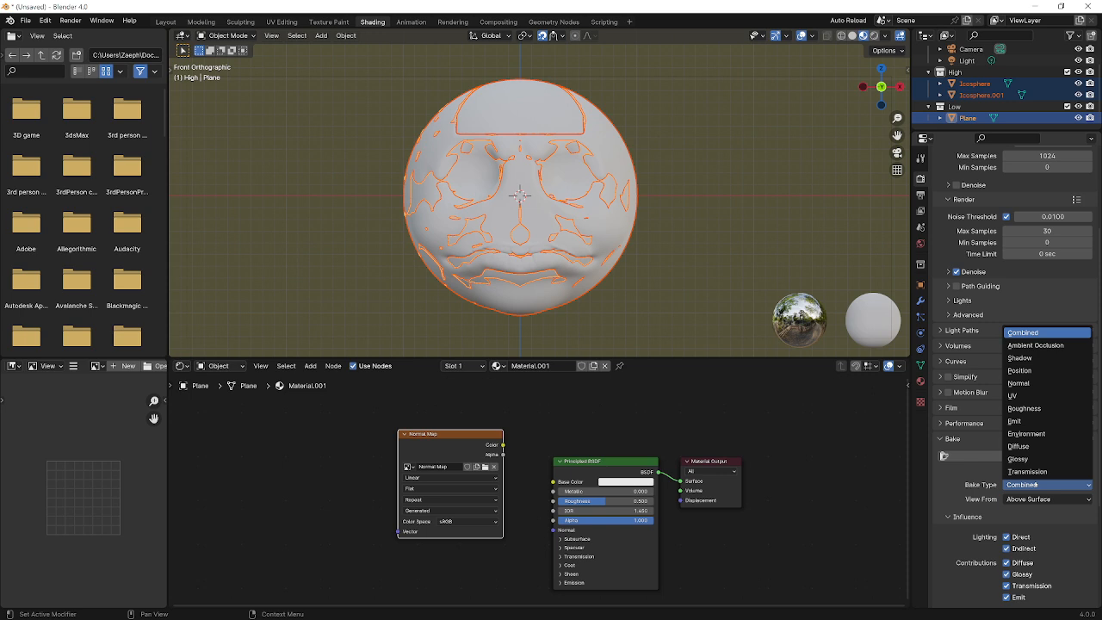
left_click(1046, 382)
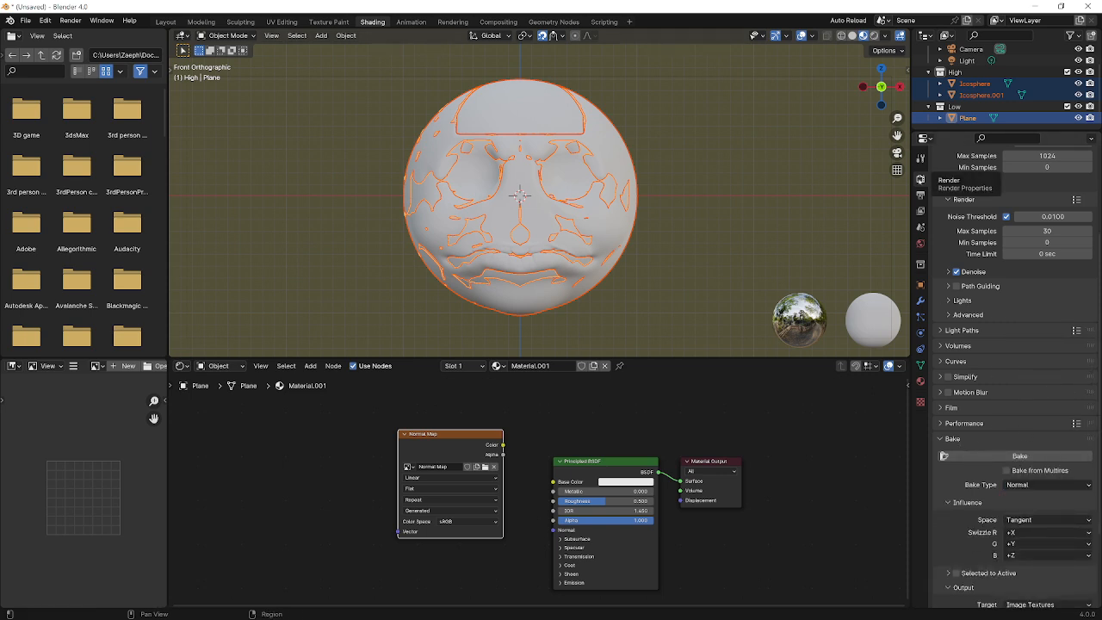
Step: Enable Selected to Active with a 0.21 m extrusion and bake the high-poly detail onto the low-poly head
scroll(1034, 514, "down", 3)
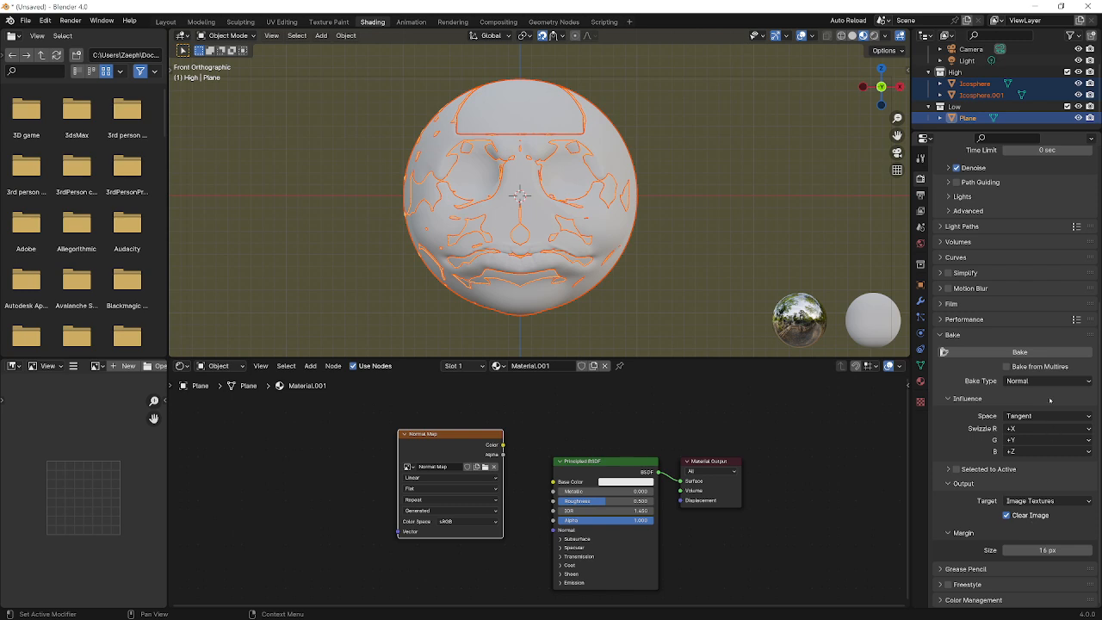
left_click(957, 469)
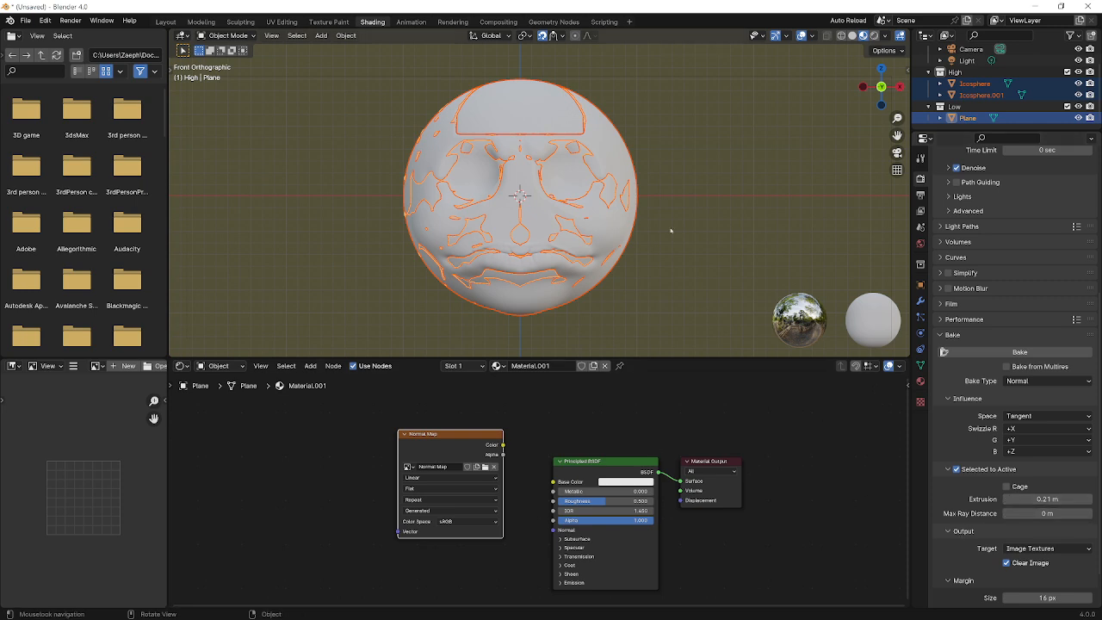
left_click(1020, 352)
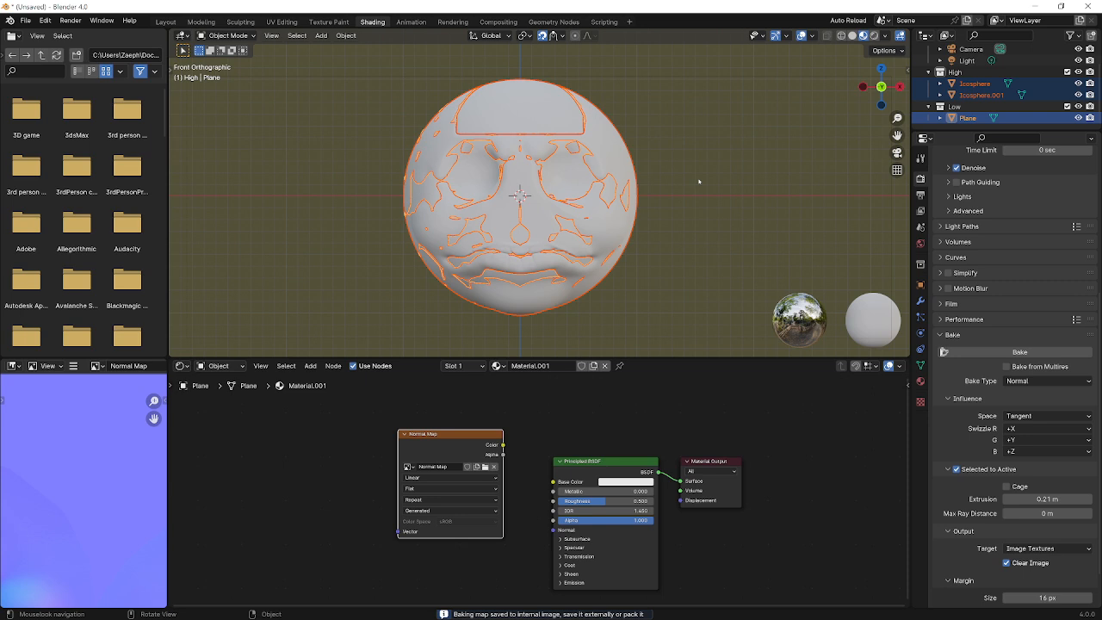
Step: Examine the face details in the baked normal map, then select the high-poly head
scroll(138, 443, "down", 5)
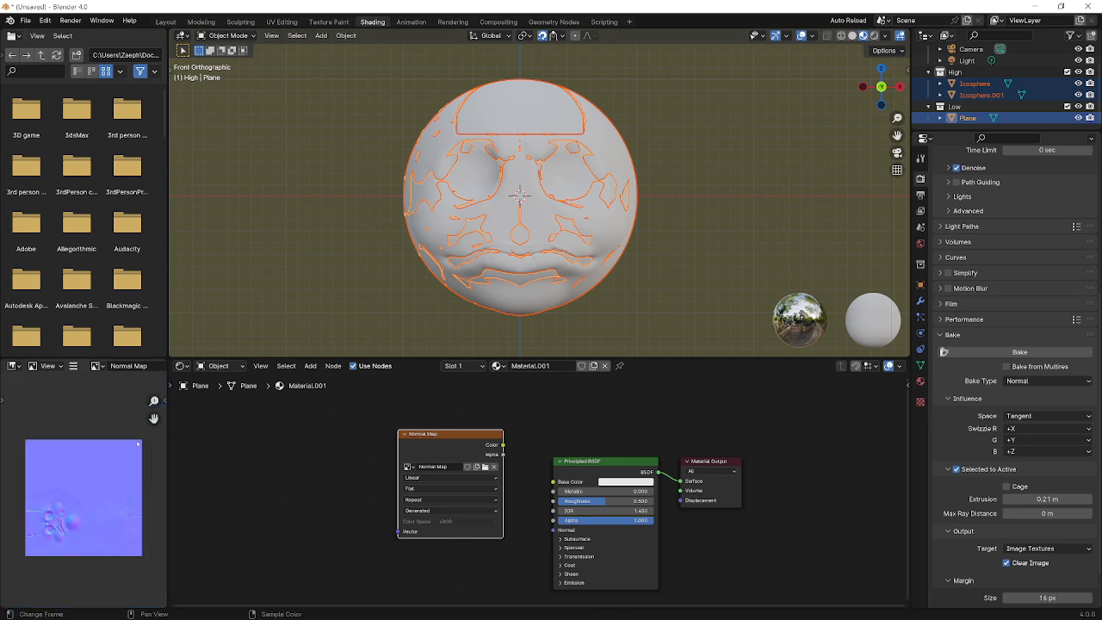
scroll(90, 461, "up", 5)
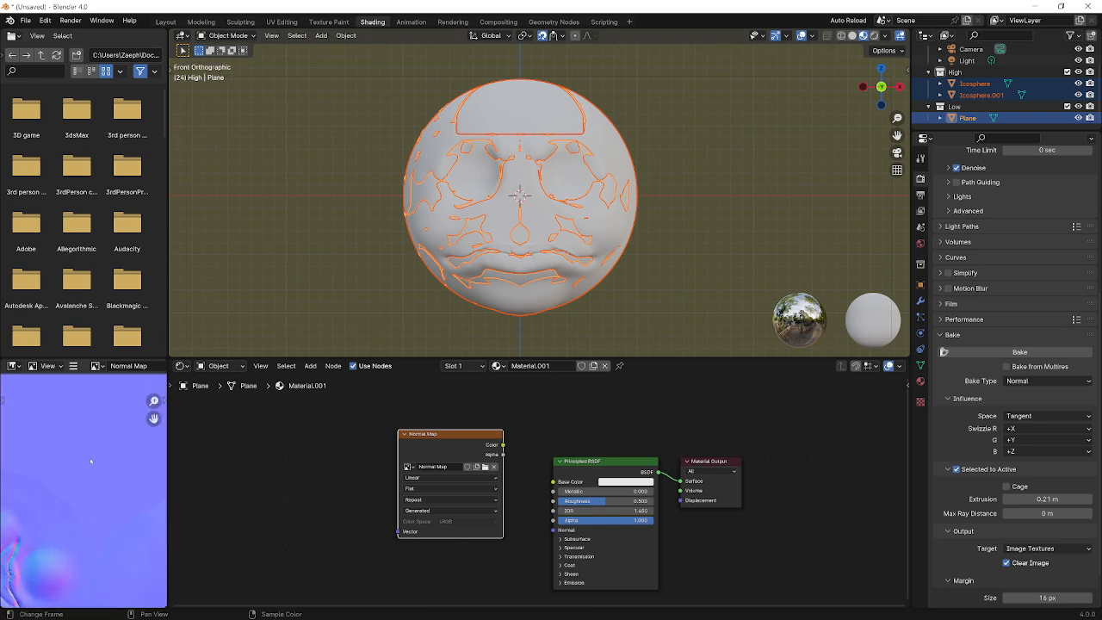
middle_click_drag(58, 498, 139, 422)
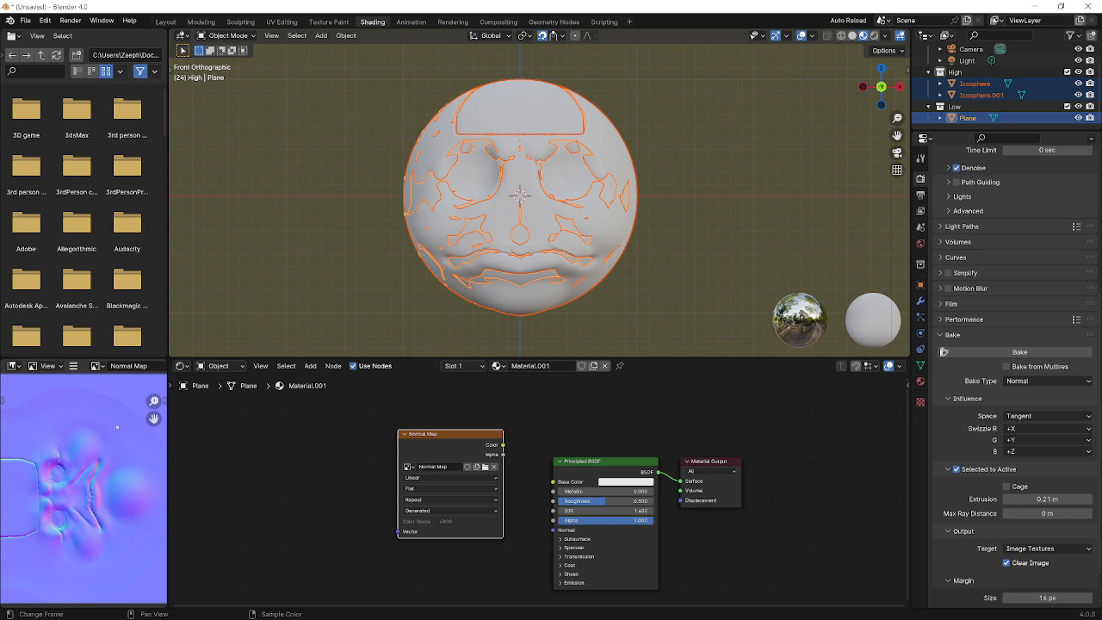
left_click(560, 214)
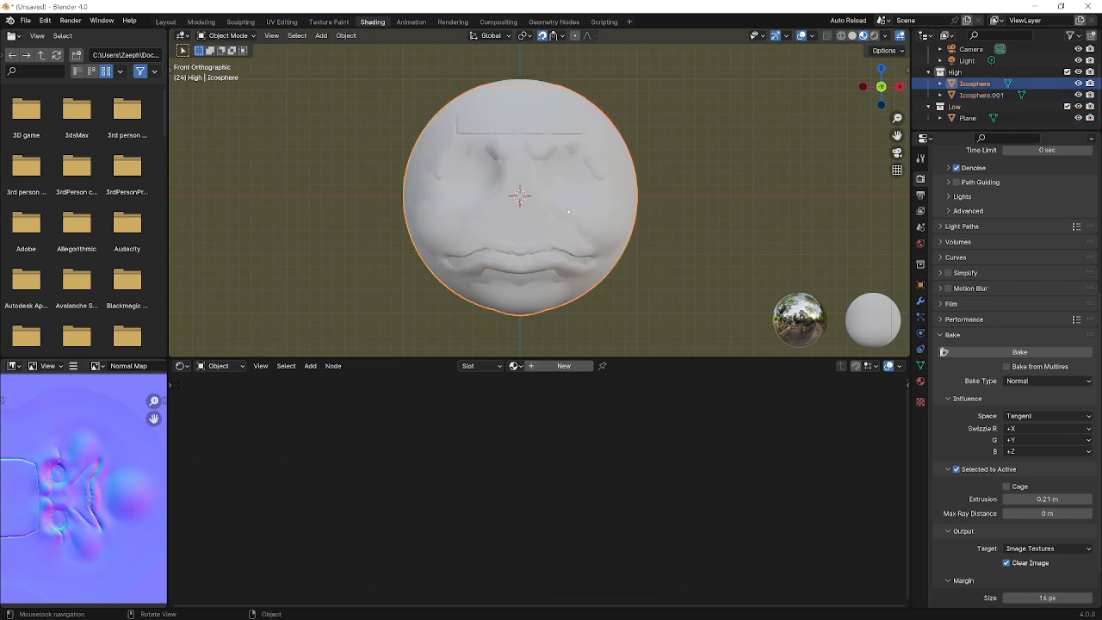
Step: Hide the High collection and select the low-poly head
left_click(1078, 71)
left_click(967, 118)
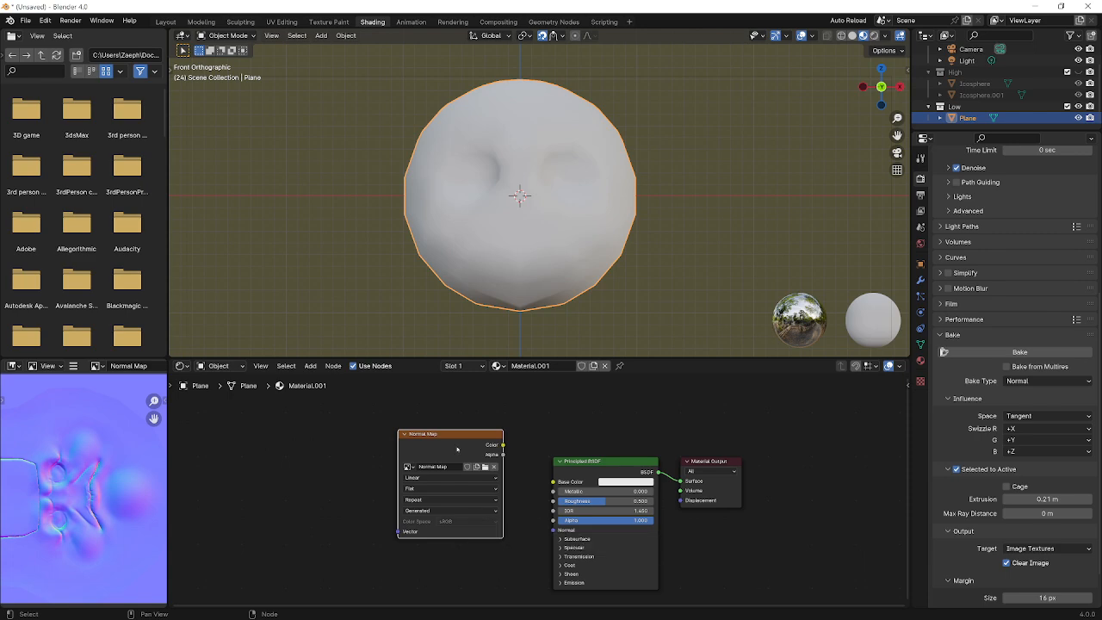
Step: Start saving the baked normal map as an image file and browse to the root of drive D:
left_click(74, 365)
mouse_move(96, 390)
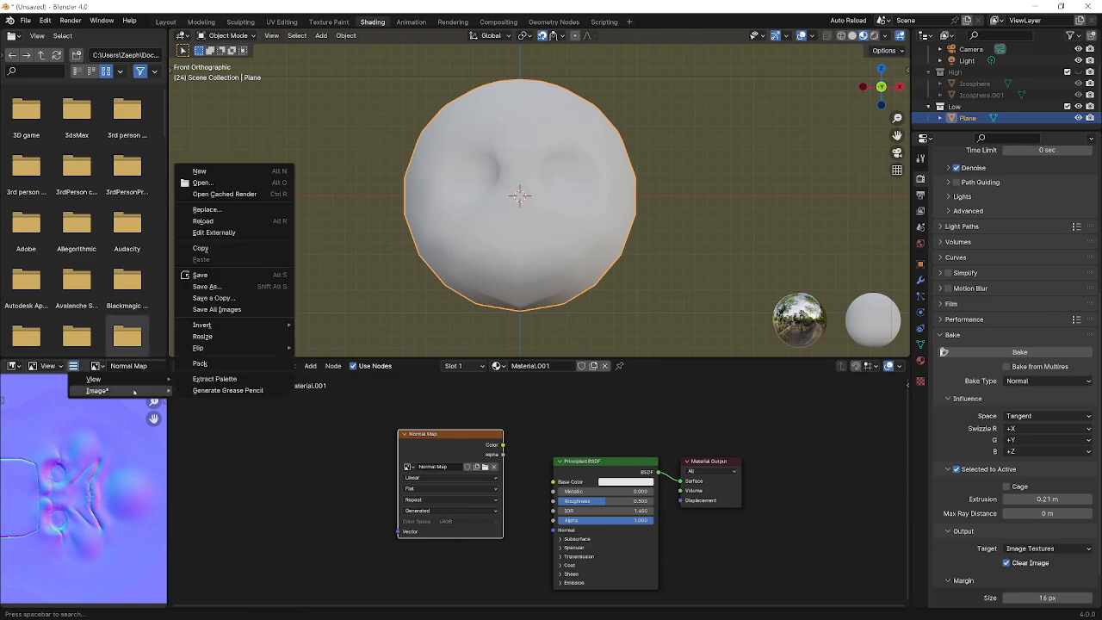
left_click(237, 287)
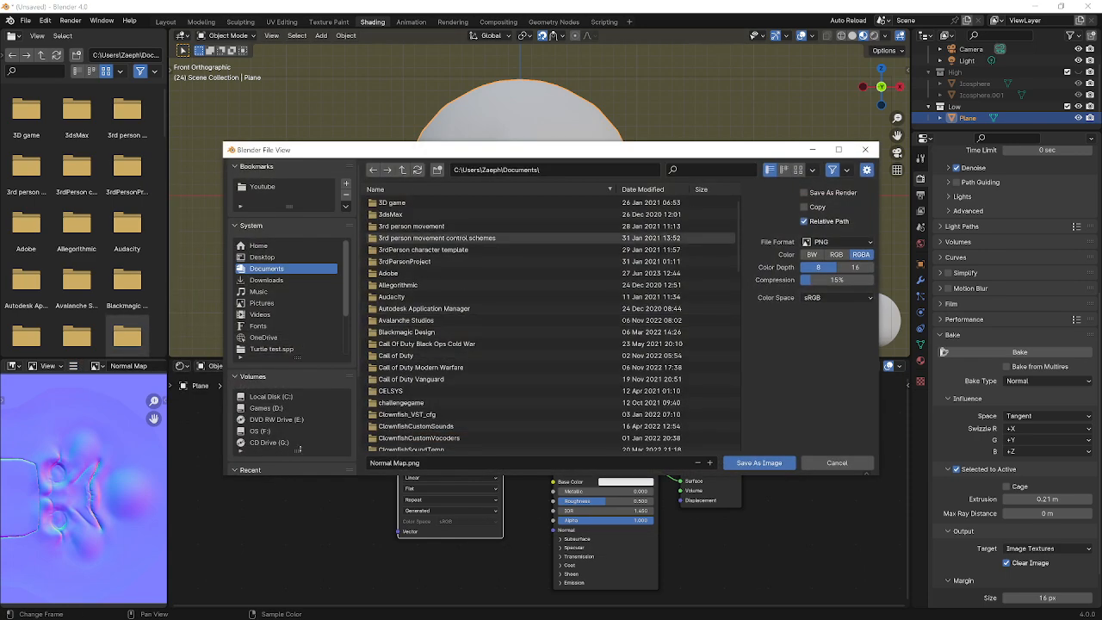
left_click(297, 397)
left_click(284, 407)
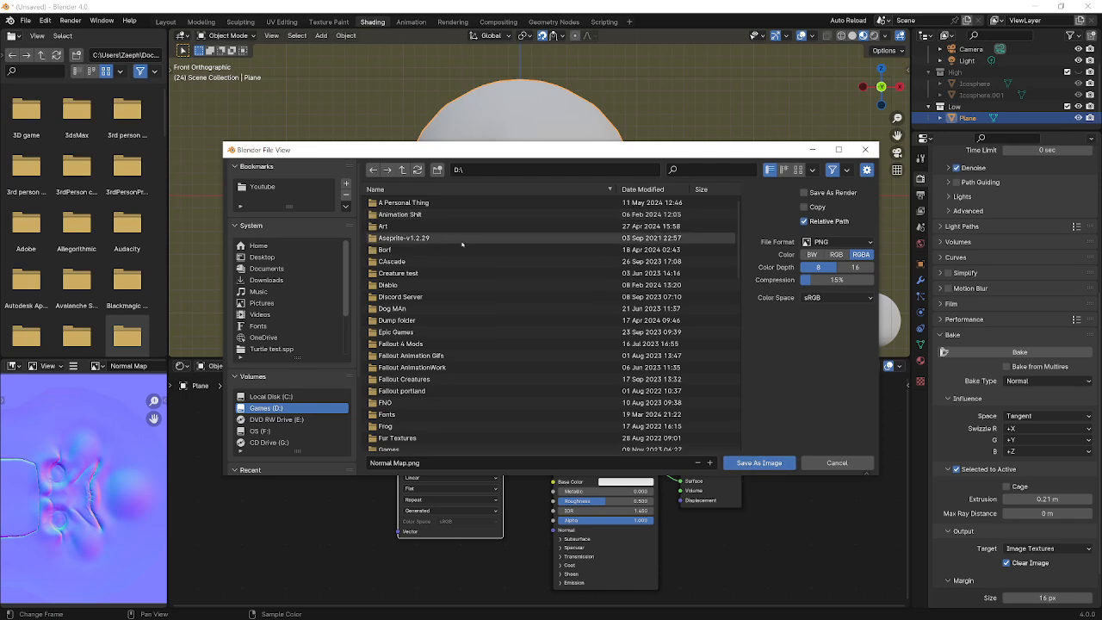
double_click(422, 205)
left_click(403, 169)
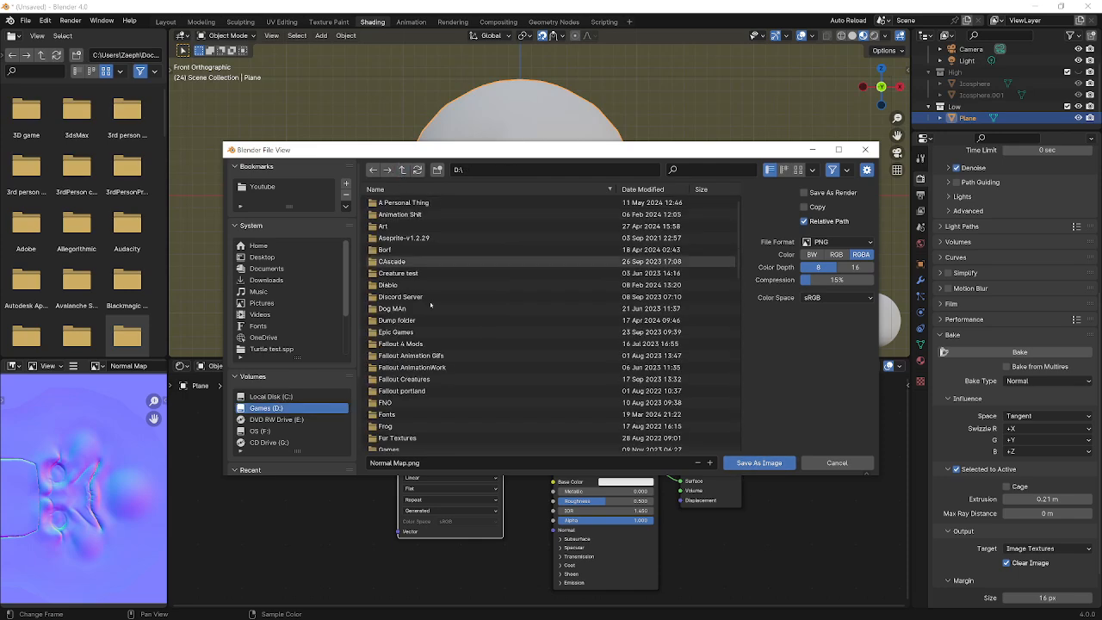
Step: Create a folder named Tutorial on drive D: and save the baked map in it as Normal Map.png
right_click(439, 319)
left_click(404, 426)
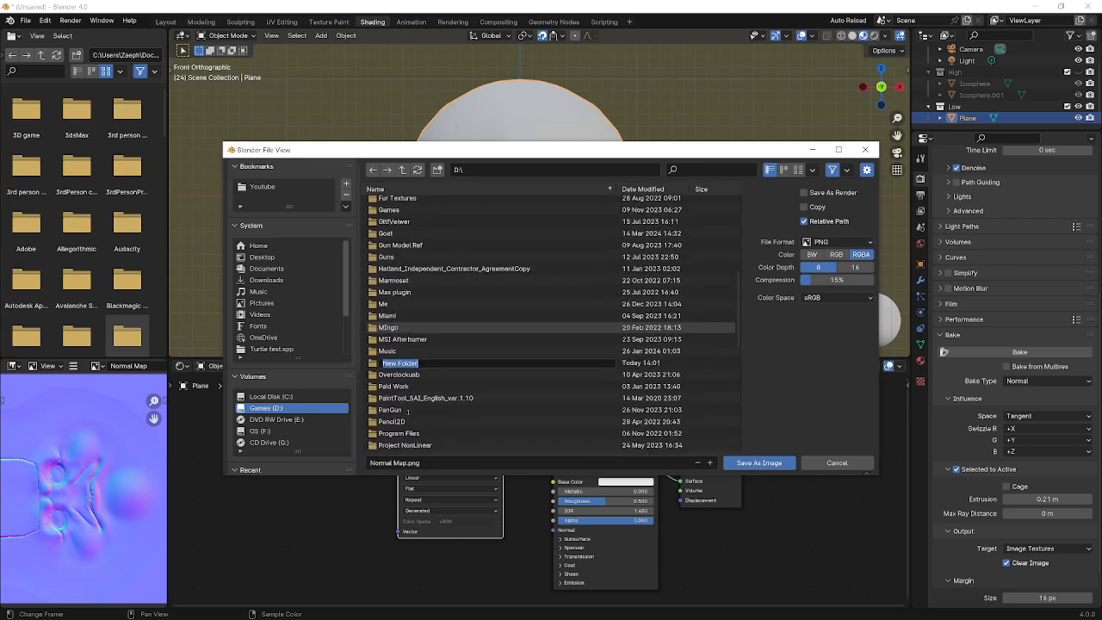
type("Tutor")
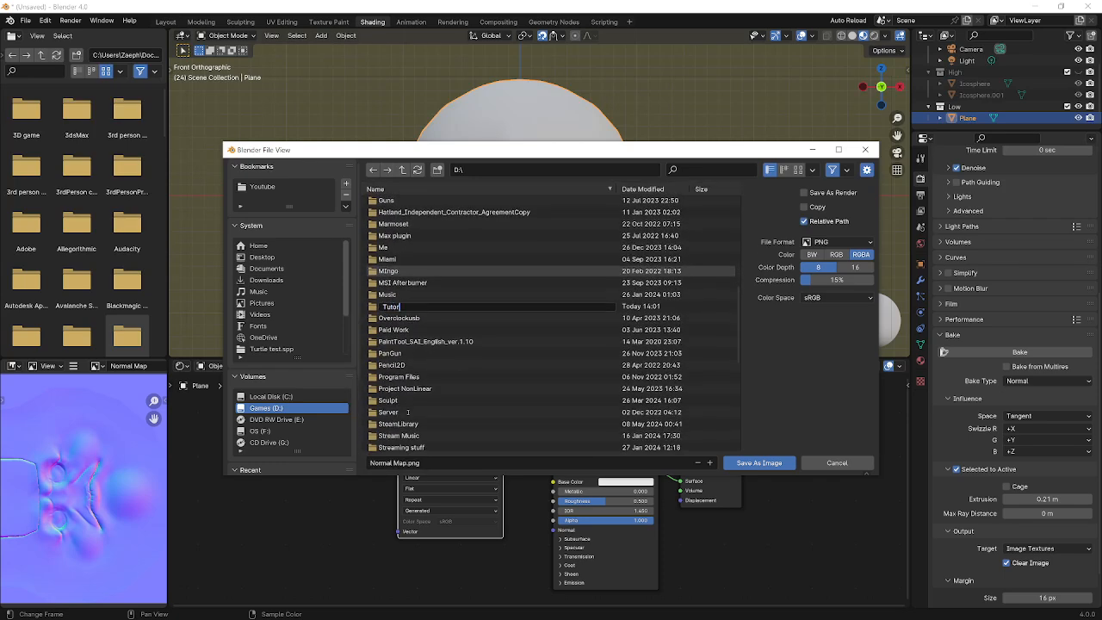
type("ial")
key("Return")
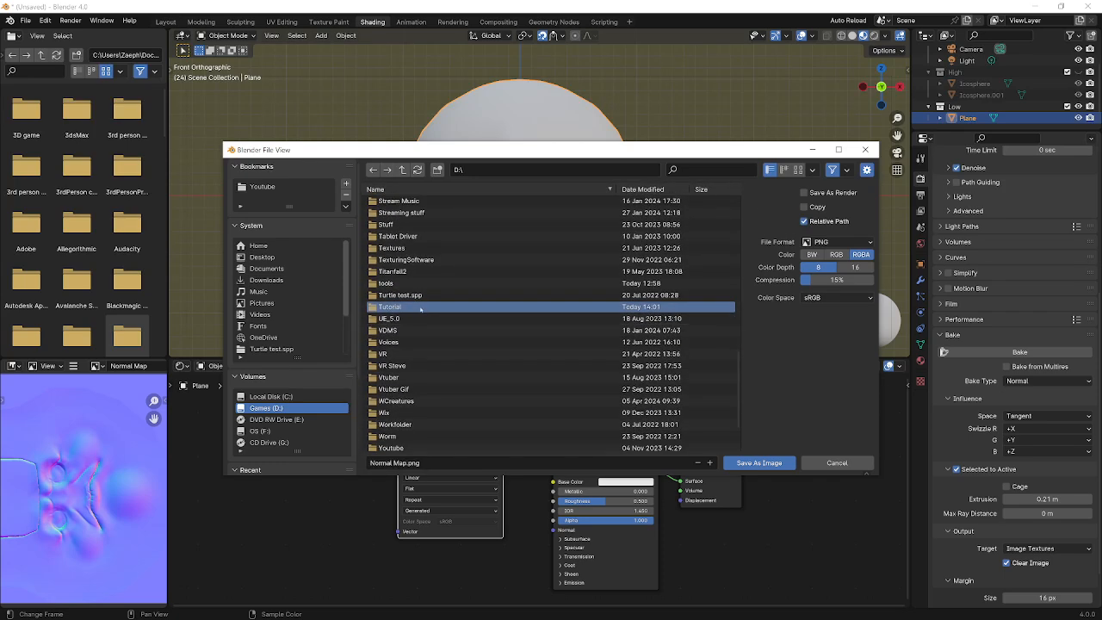
double_click(420, 307)
left_click(758, 463)
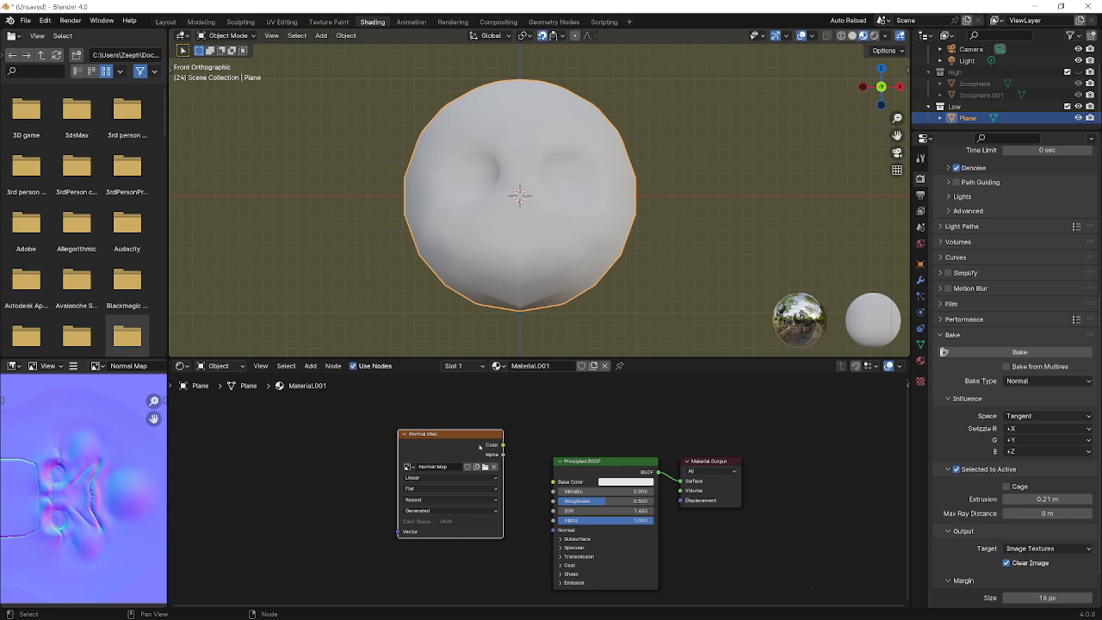
Step: Try the Non-Color color space on the normal map image node and return it to sRGB
left_click(450, 522)
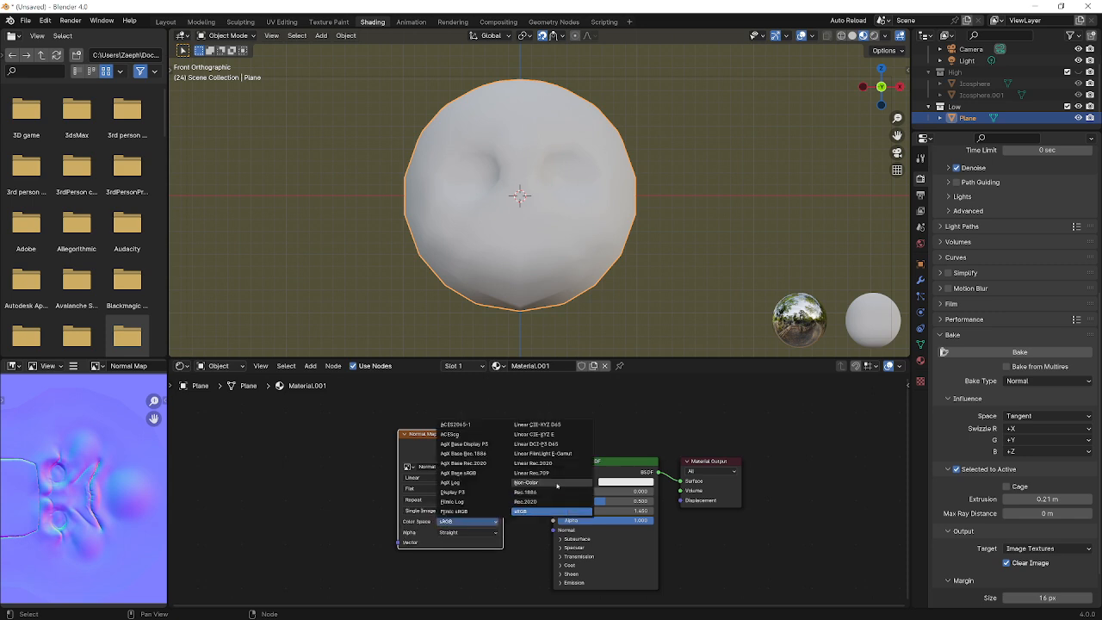
left_click(557, 486)
left_click_drag(468, 444, 453, 444)
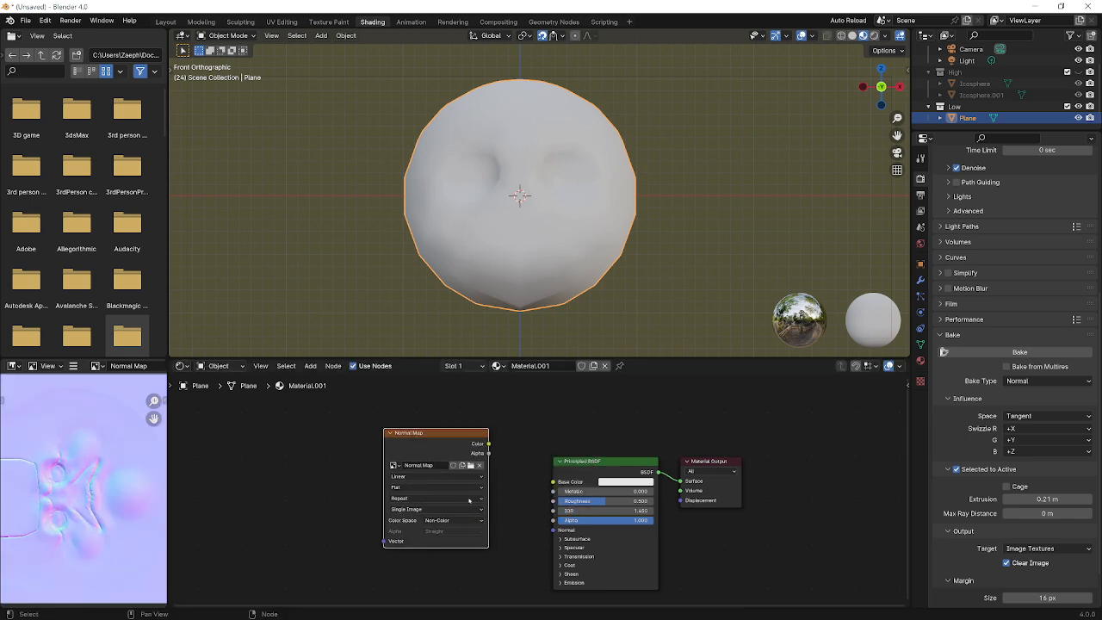
left_click(454, 520)
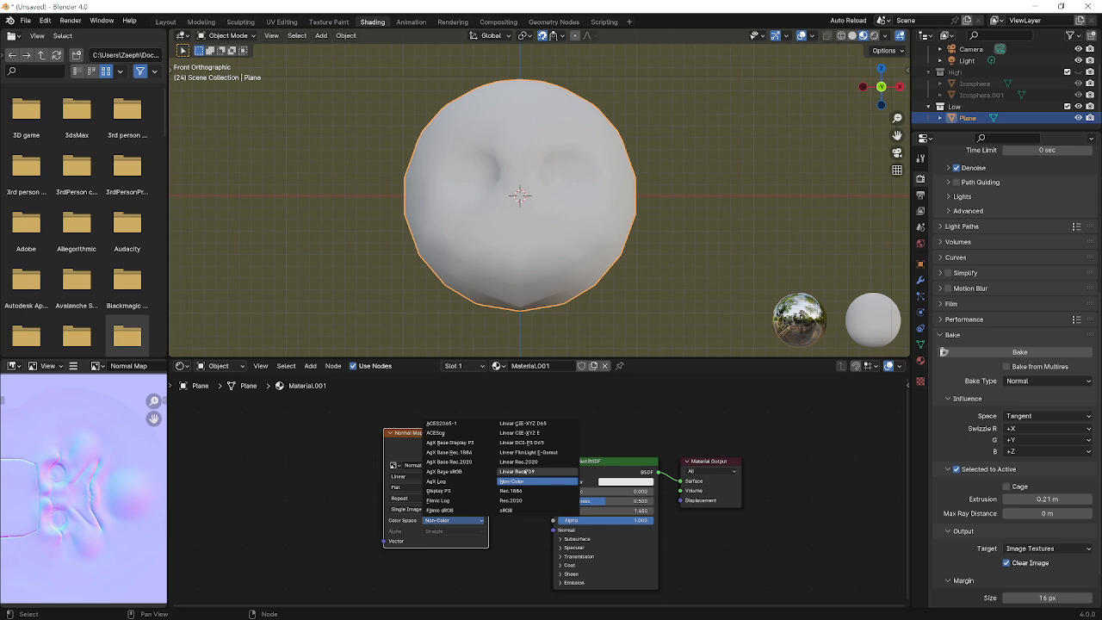
left_click(512, 510)
Step: Add a Normal Map node before the Principled BSDF, feeding its output into the shader's Normal input
scroll(476, 442, "down", 2)
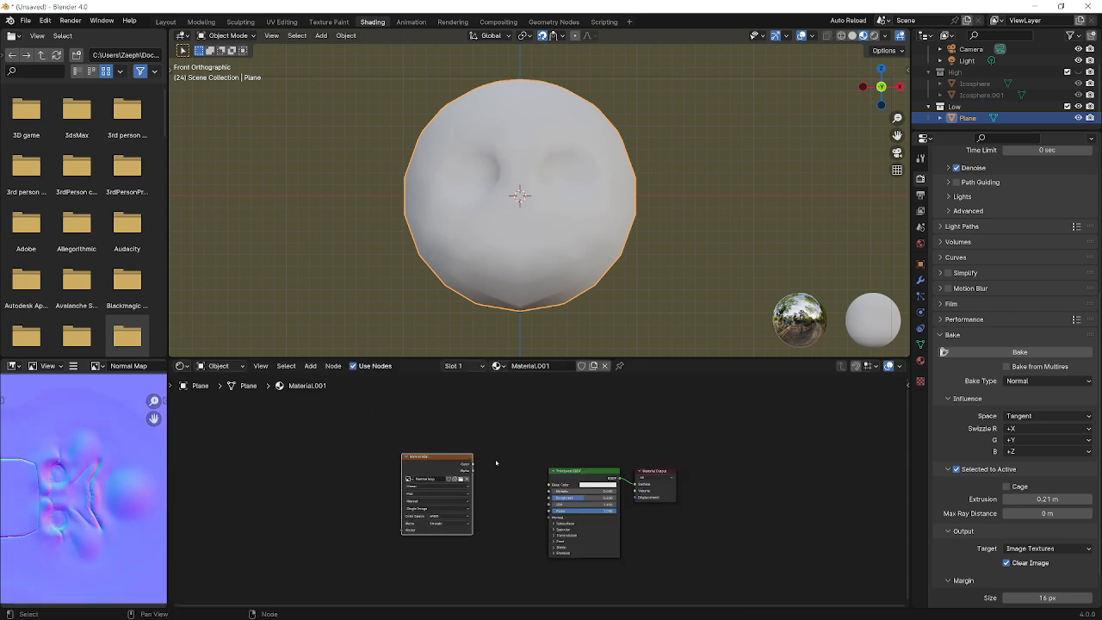
key("shift+a")
type("no")
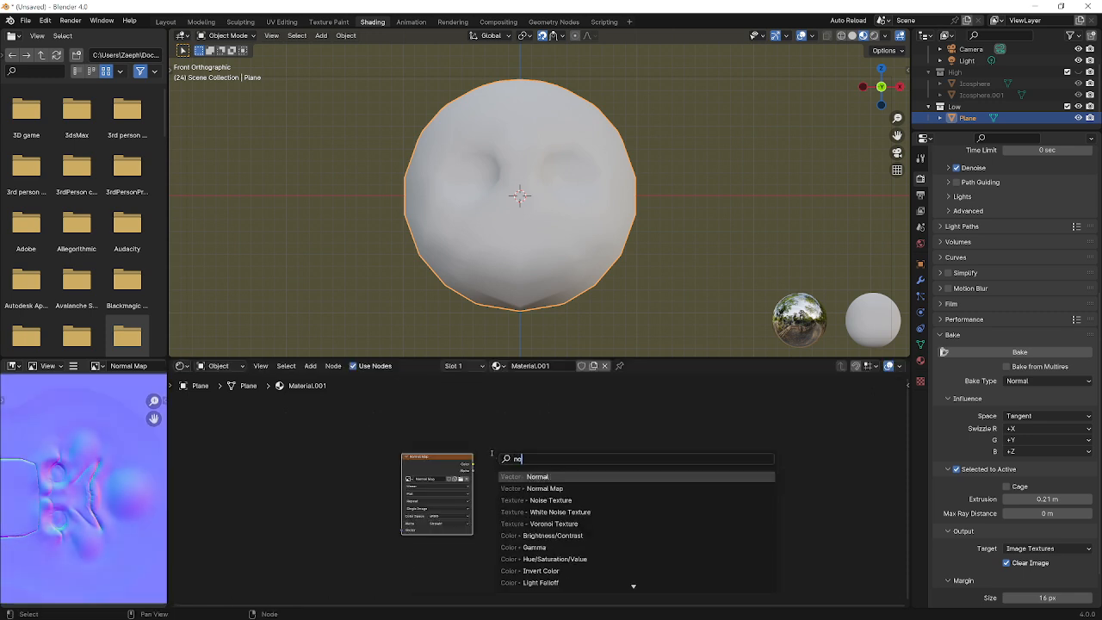
key("Down")
key("Return")
left_click(494, 491)
scroll(539, 492, "up", 2)
left_click_drag(536, 505, 500, 514)
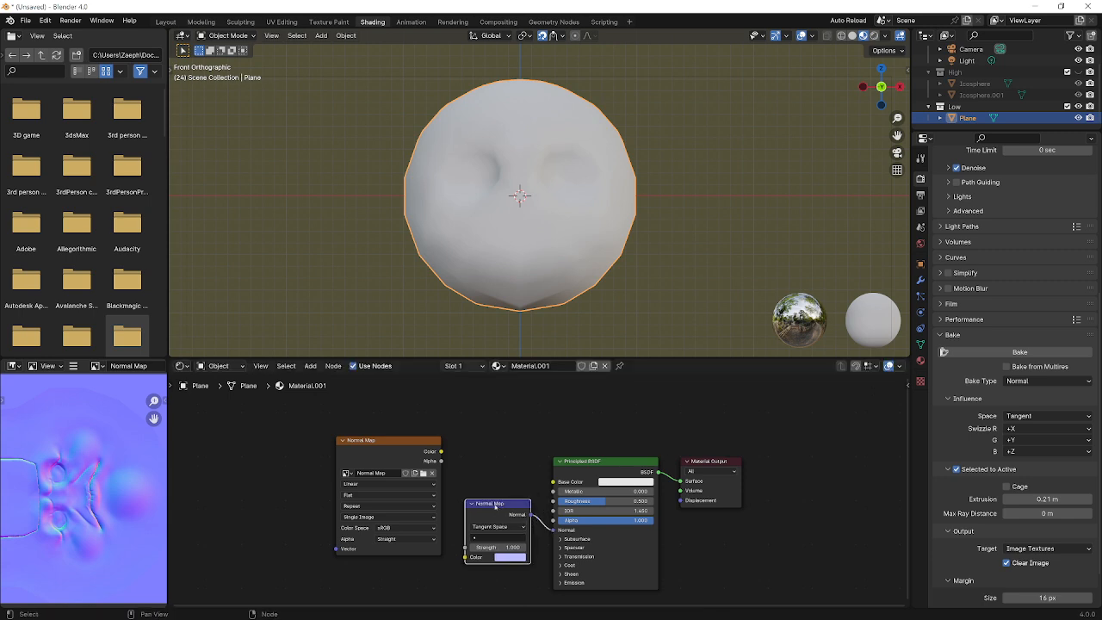
Step: Connect the image texture's Color output to the Normal Map node's Color input and place the image node beside it
scroll(1059, 87, "up", 1)
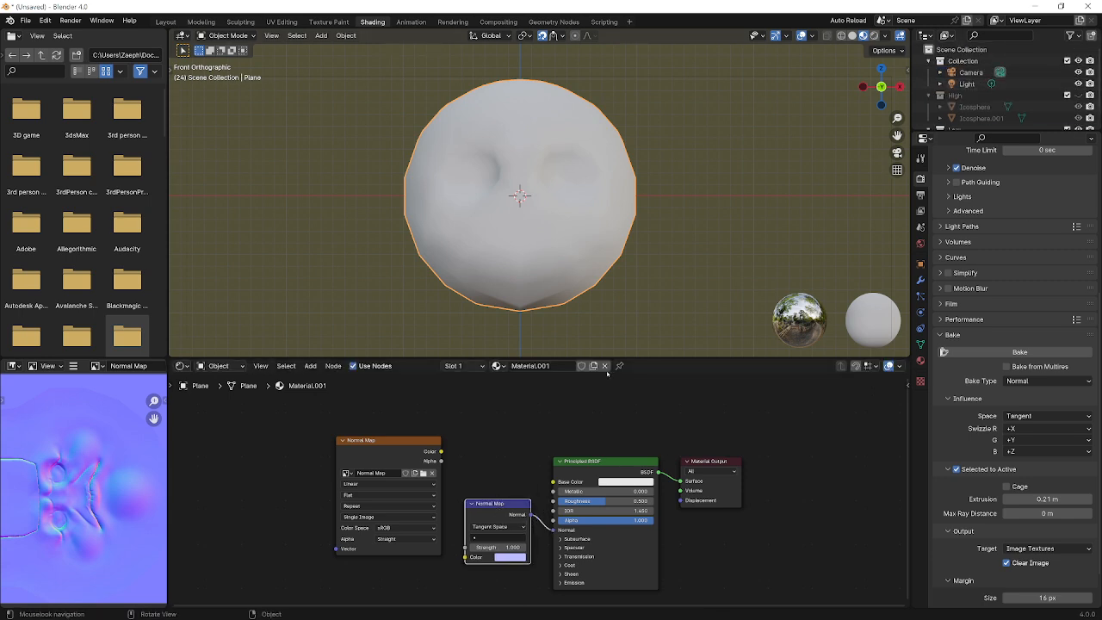
left_click_drag(441, 451, 465, 557)
left_click_drag(392, 465, 385, 529)
Step: Examine the normal-mapped low-poly head from several sides, switching viewport shading modes to judge the seams and facial detail
mouse_move(680, 185)
middle_mouse_down()
mouse_move(607, 237)
mouse_move(573, 202)
middle_mouse_up()
key("z")
left_click(654, 221)
middle_click_drag(655, 222, 658, 222)
key("z")
left_click(658, 276)
middle_click_drag(658, 276, 596, 217)
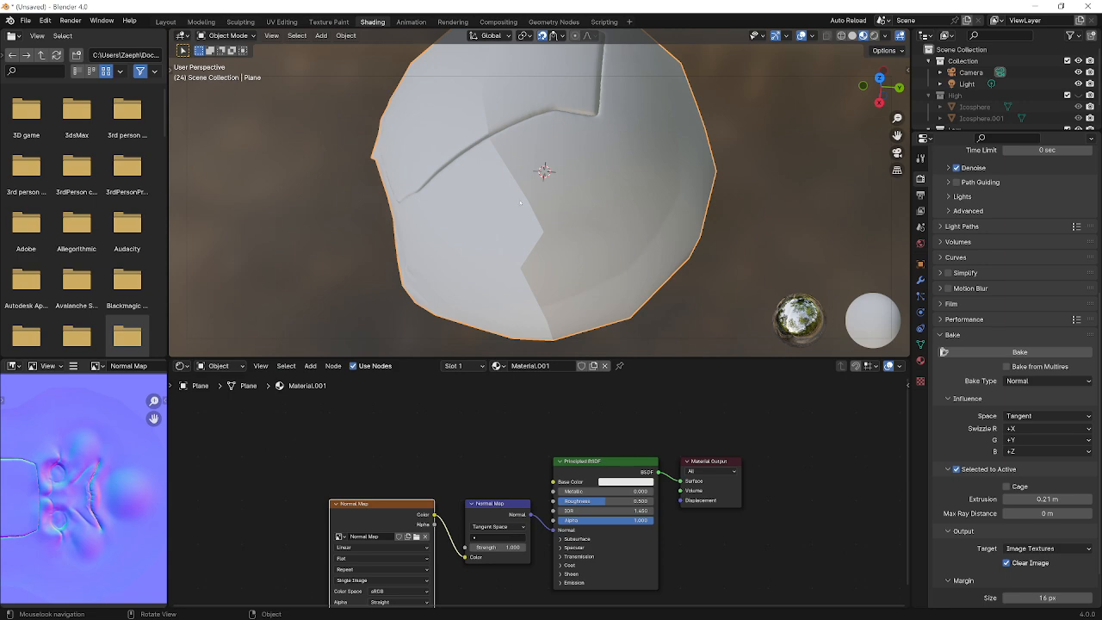
middle_click_drag(538, 246, 568, 288)
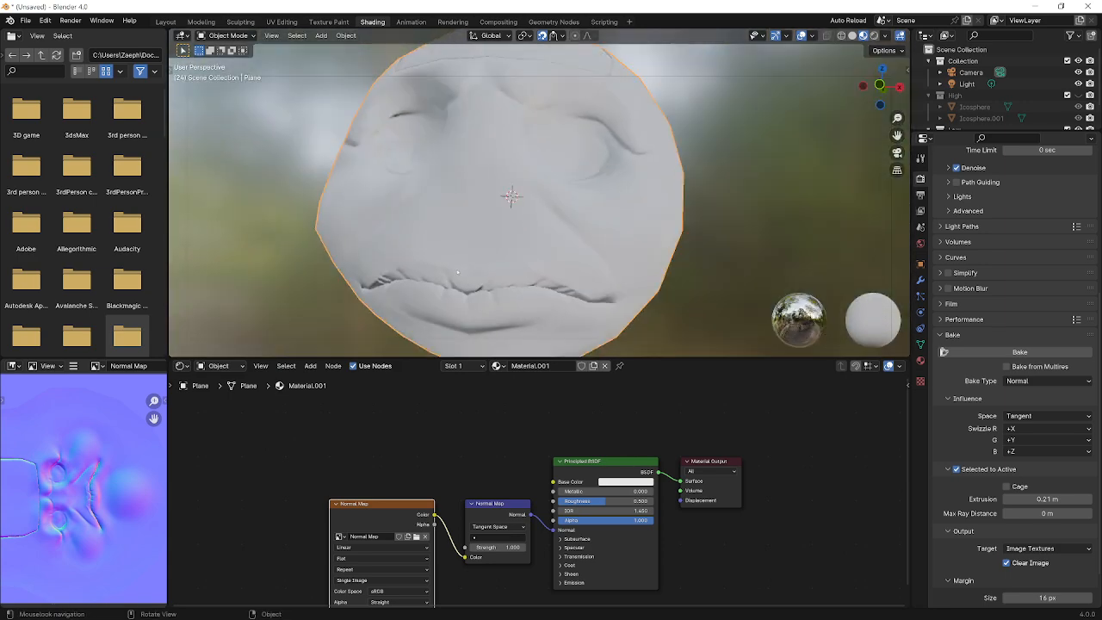
Step: Set the normal map image texture's color space to Non-Color
scroll(439, 551, "down", 2)
middle_click_drag(420, 587, 456, 511)
scroll(457, 511, "up", 1)
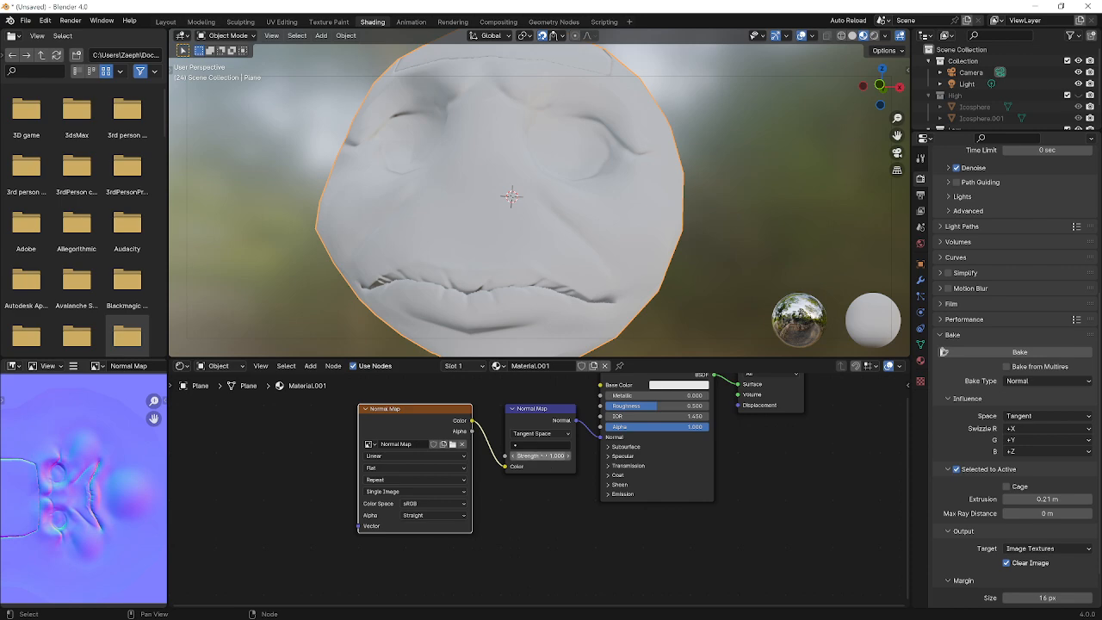
scroll(457, 508, "up", 1)
left_click(451, 505)
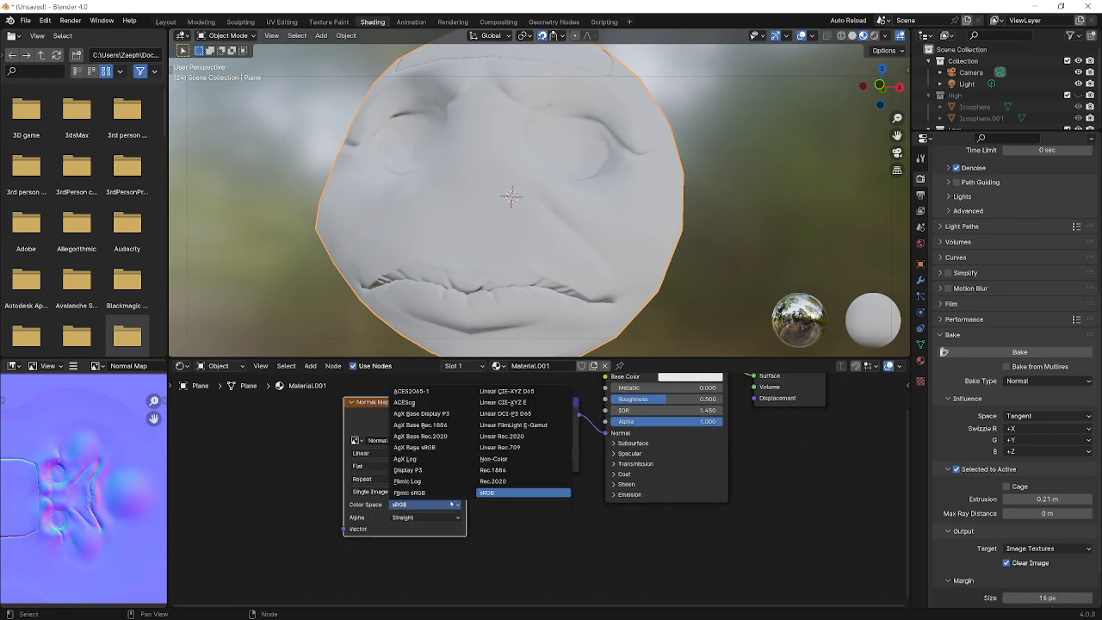
left_click(508, 458)
Step: Examine the head's shading from several angles and review the bake's green-channel swizzle options, keeping +Y
middle_click_drag(508, 310, 489, 236)
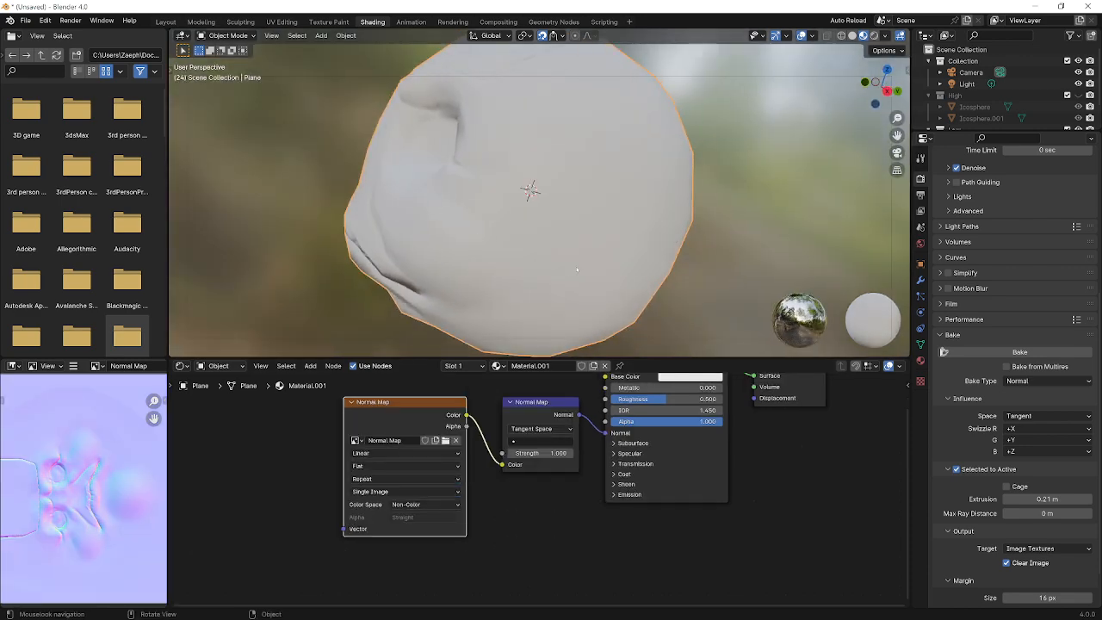
middle_click_drag(577, 270, 646, 275)
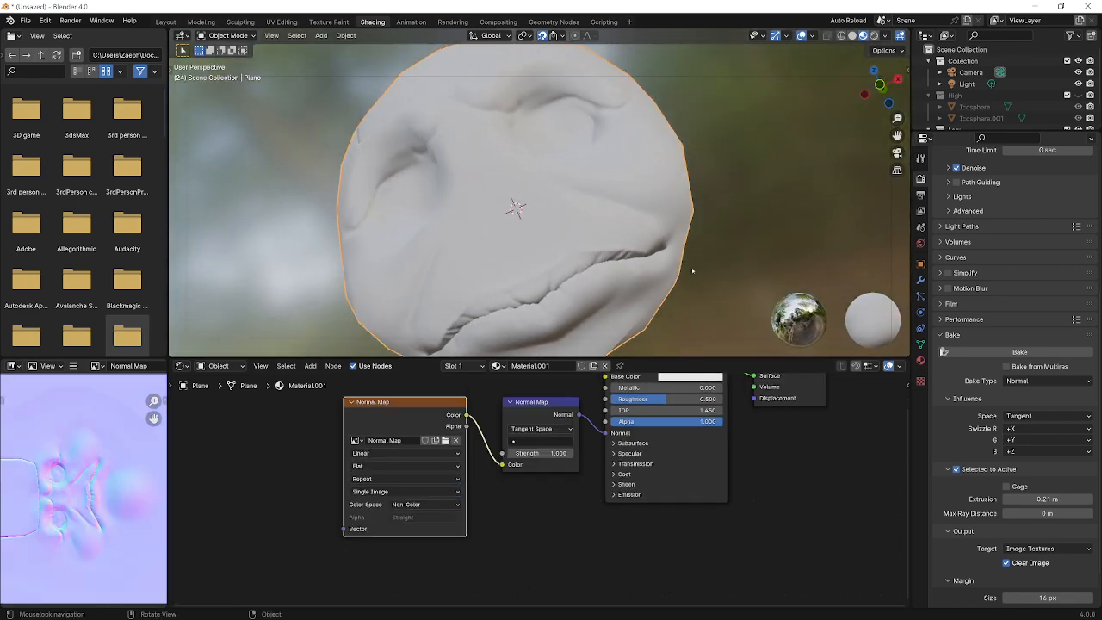
left_click(1045, 442)
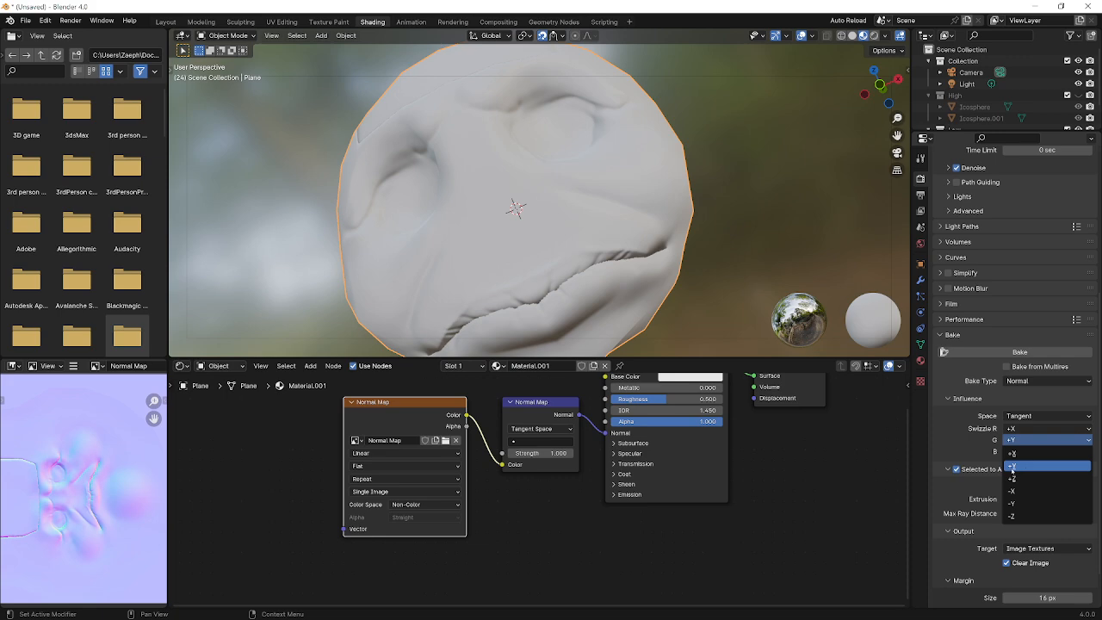
left_click(1058, 466)
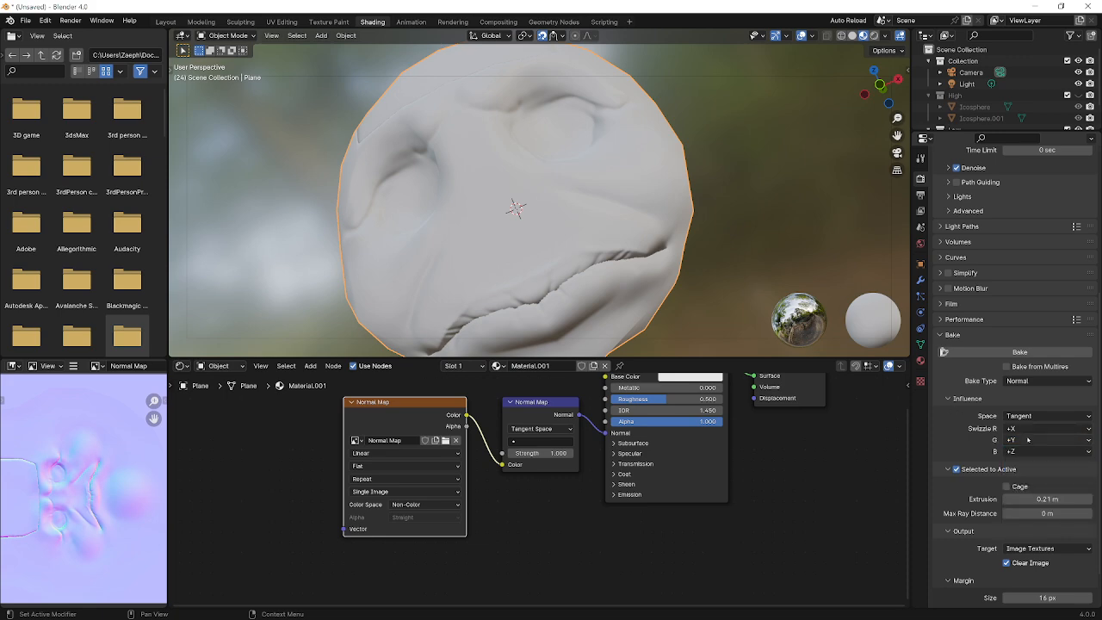
mouse_move(483, 284)
middle_mouse_down()
mouse_move(730, 261)
mouse_move(547, 277)
middle_mouse_up()
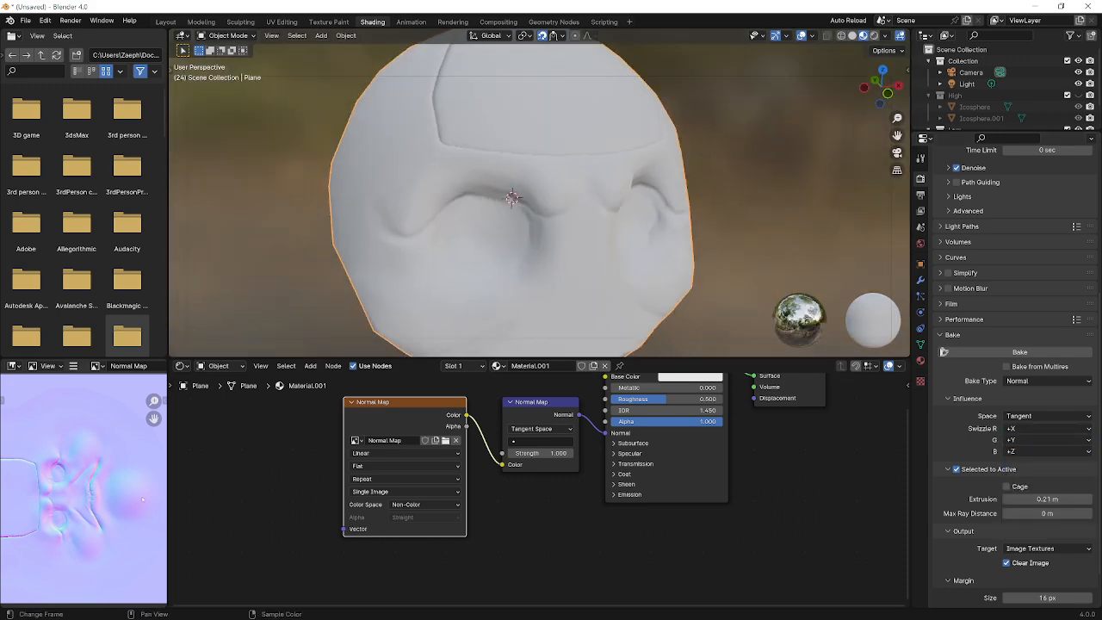
scroll(547, 276, "down", 2)
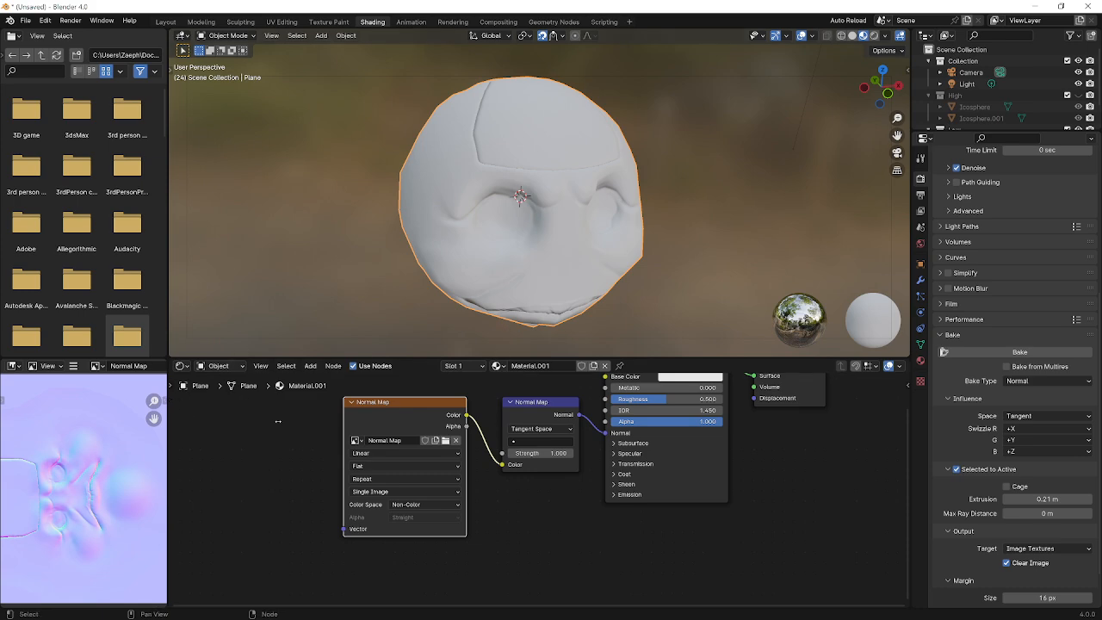
Step: Widen the image editor and view the normal map's red channel and green channel separately
left_click_drag(170, 411, 453, 412)
left_click(439, 366)
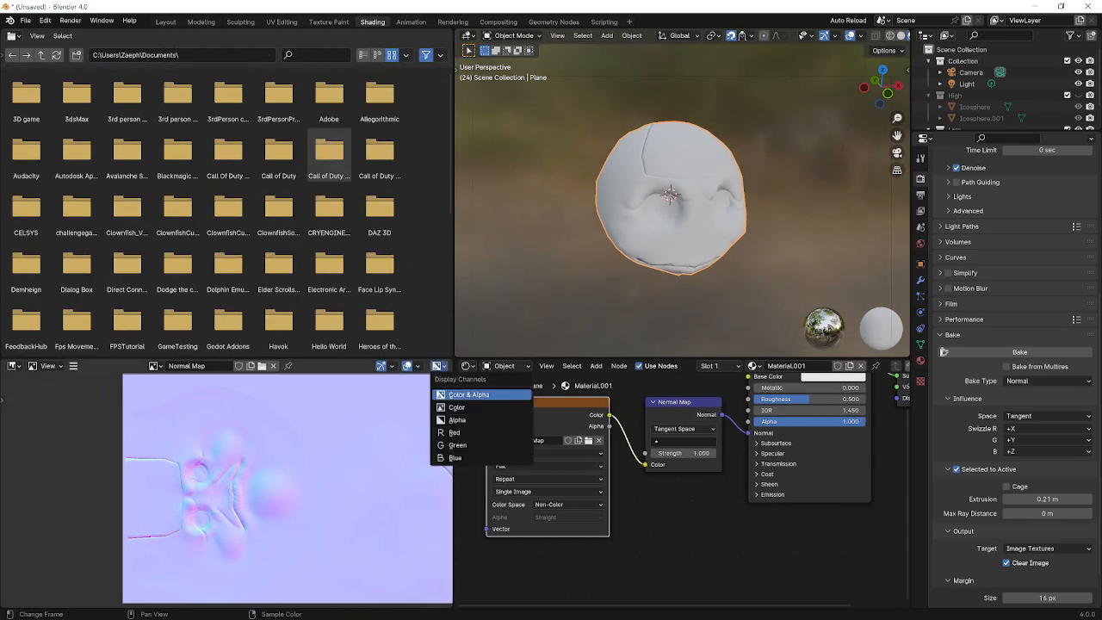
left_click(455, 432)
middle_click_drag(446, 430, 450, 385)
scroll(431, 381, "up", 2)
scroll(432, 380, "down", 1)
left_click(438, 366)
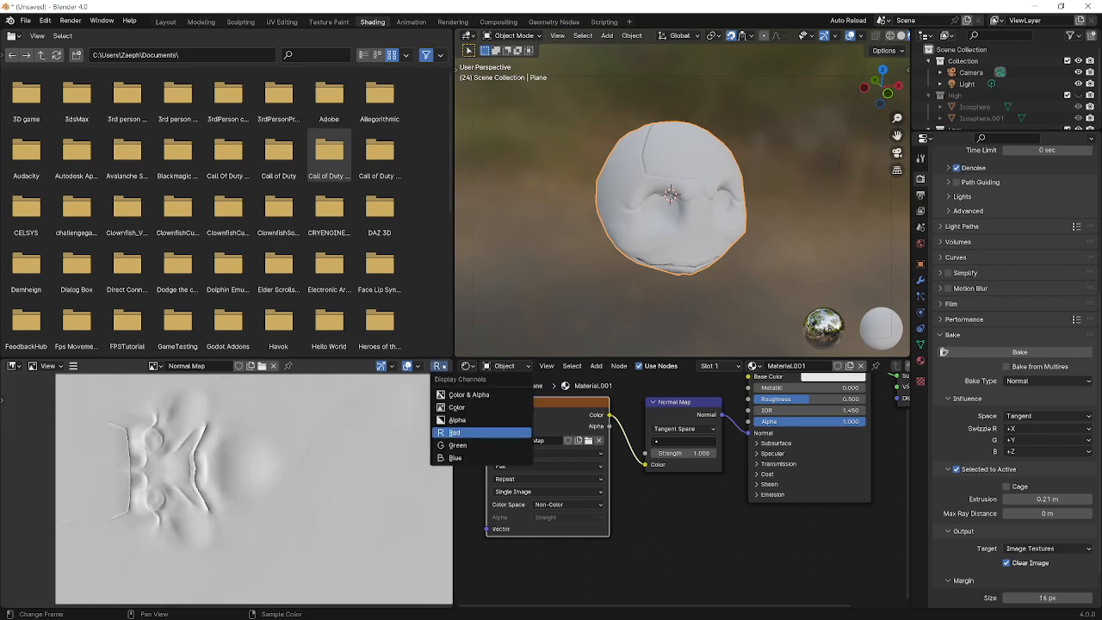
left_click(455, 445)
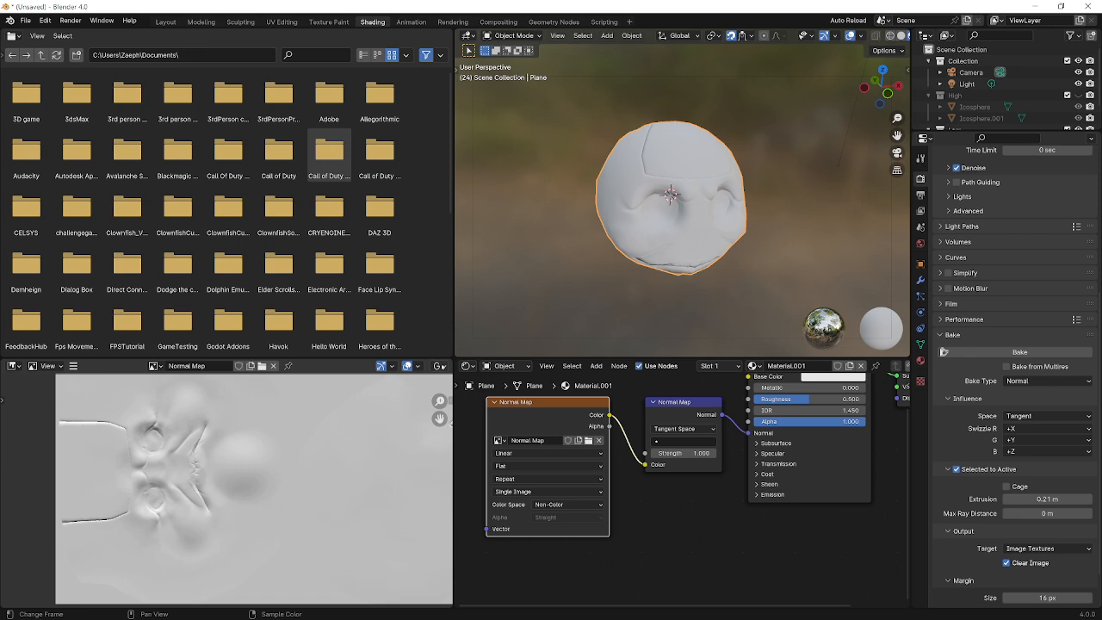
Step: Compare the normal map's blue, red and green channels and restore the Color & Alpha display
left_click(438, 366)
left_click(455, 458)
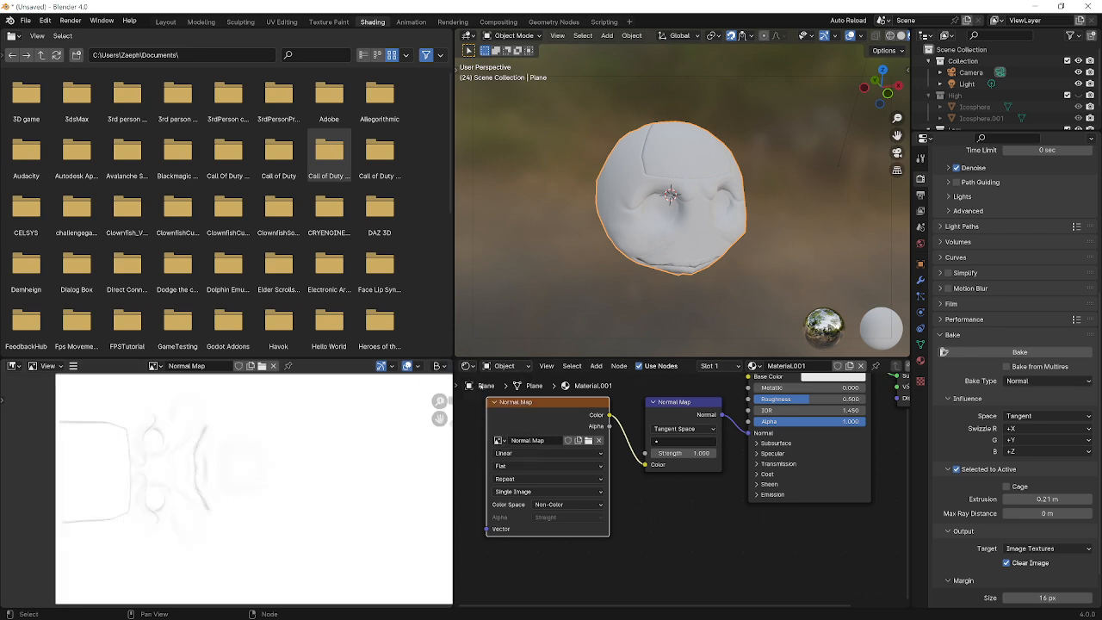
left_click(438, 366)
left_click(454, 433)
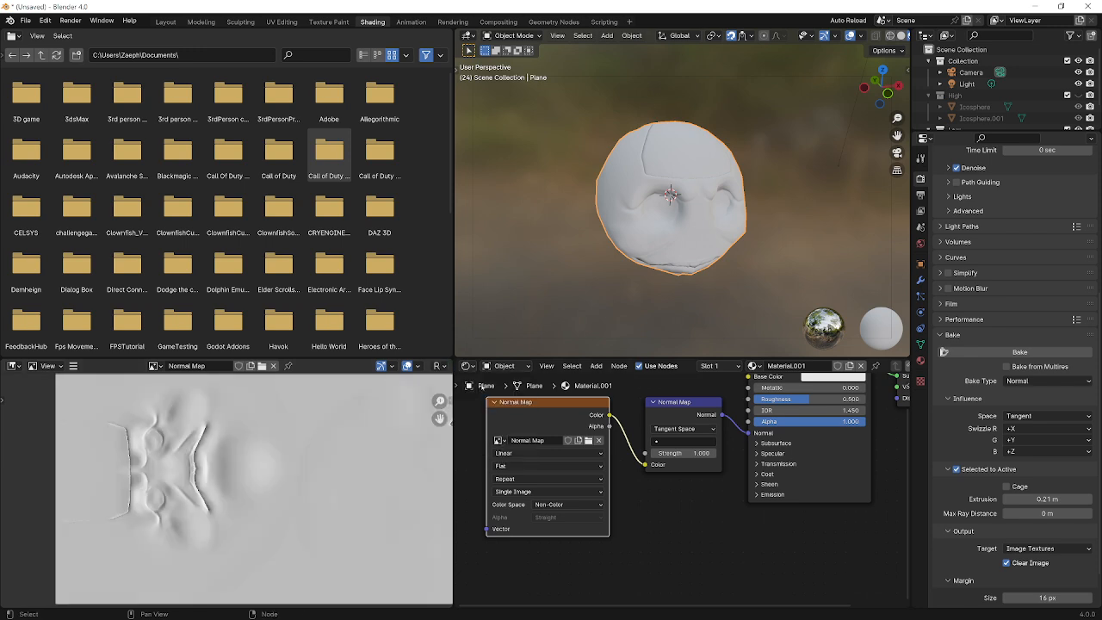
left_click(438, 366)
left_click(454, 445)
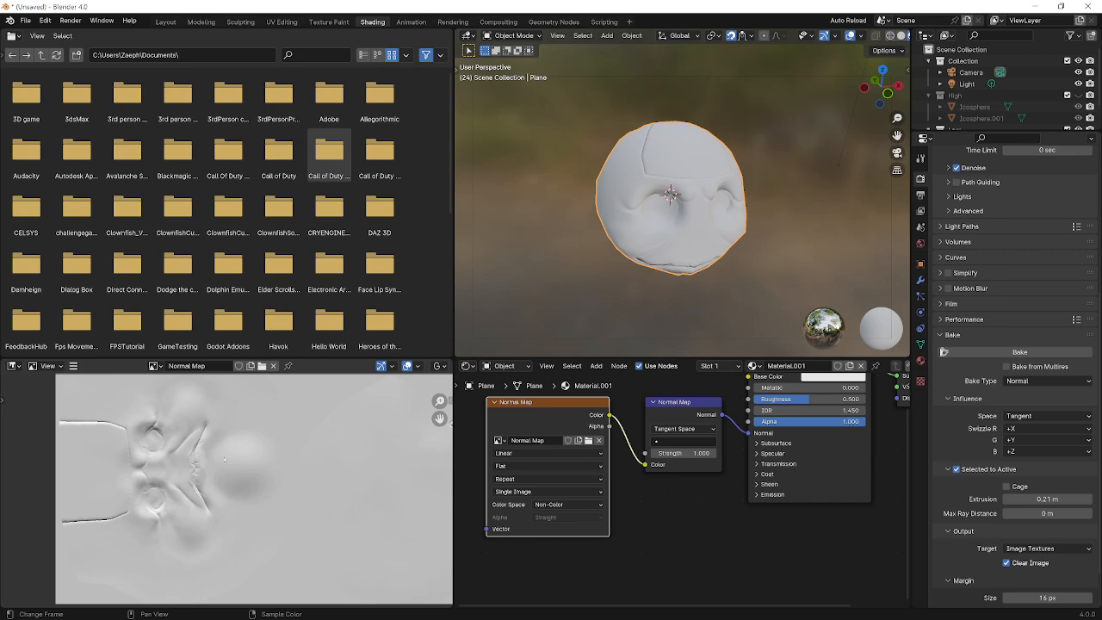
left_click(438, 366)
left_click(455, 393)
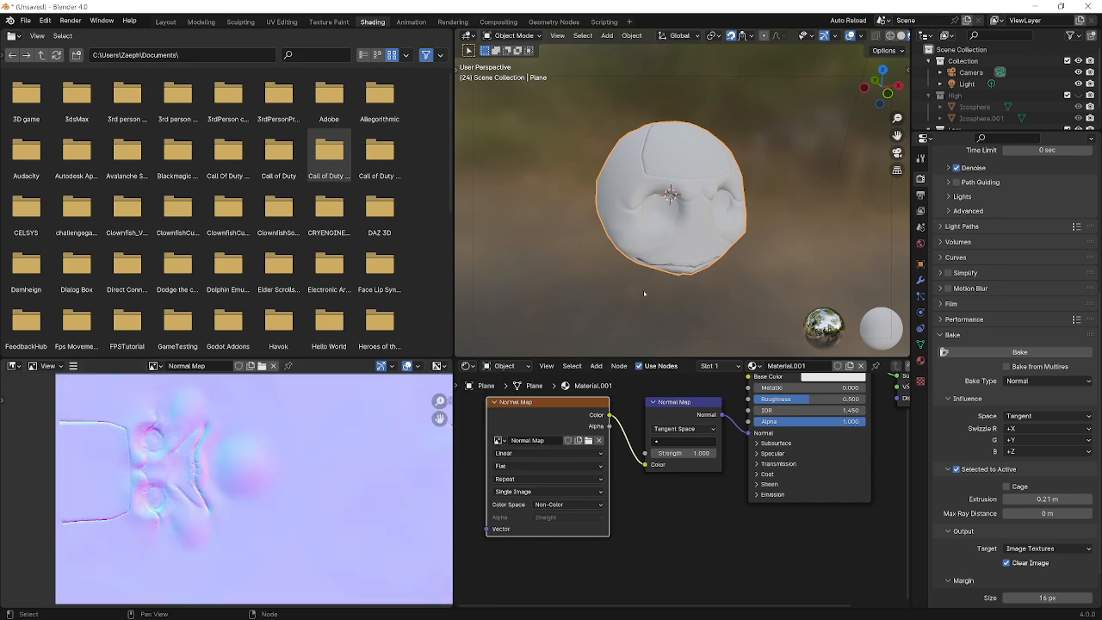
Step: Darken the head material's base color to a mid grey and lower its roughness to about 0.327
left_click_drag(453, 428, 350, 428)
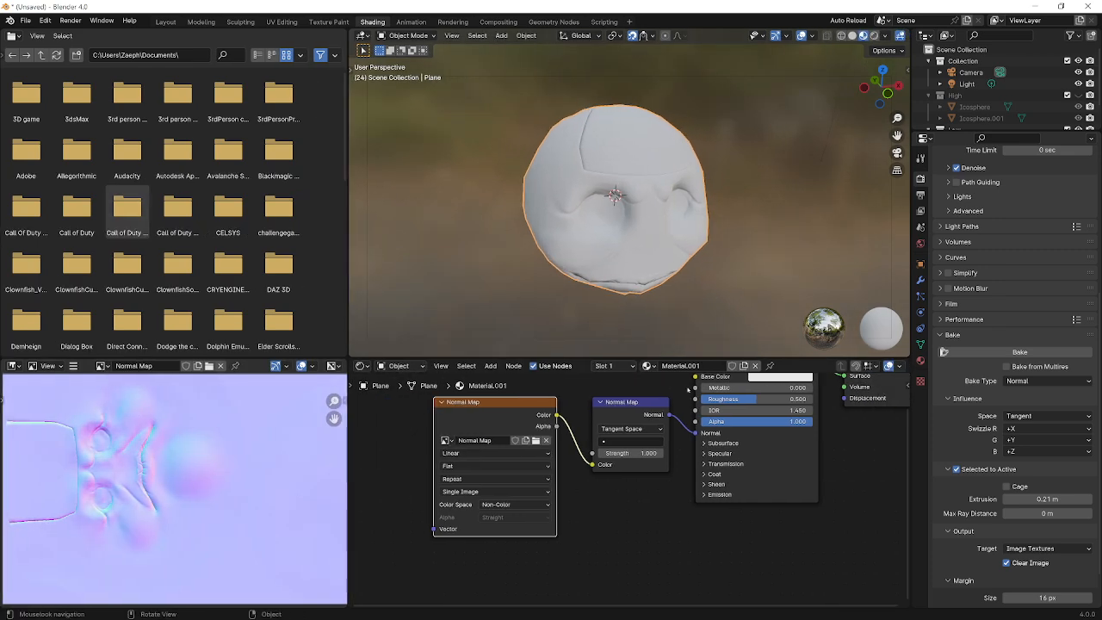
middle_click_drag(482, 431, 416, 527)
left_click_drag(711, 486, 697, 486)
left_click(720, 463)
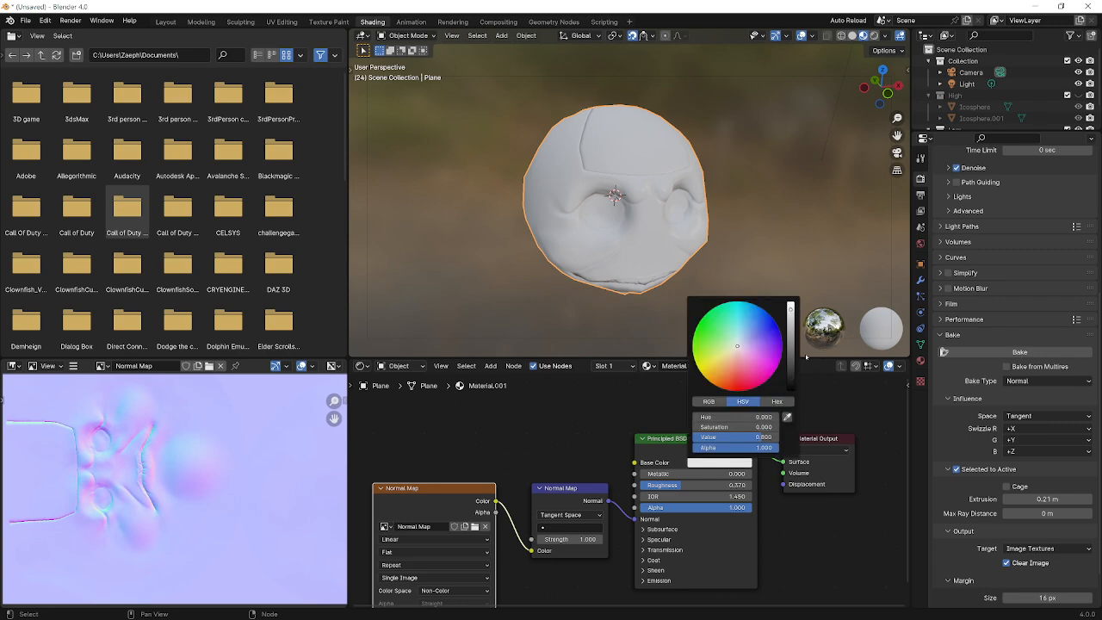
left_click_drag(790, 312, 790, 343)
middle_click_drag(748, 284, 714, 257)
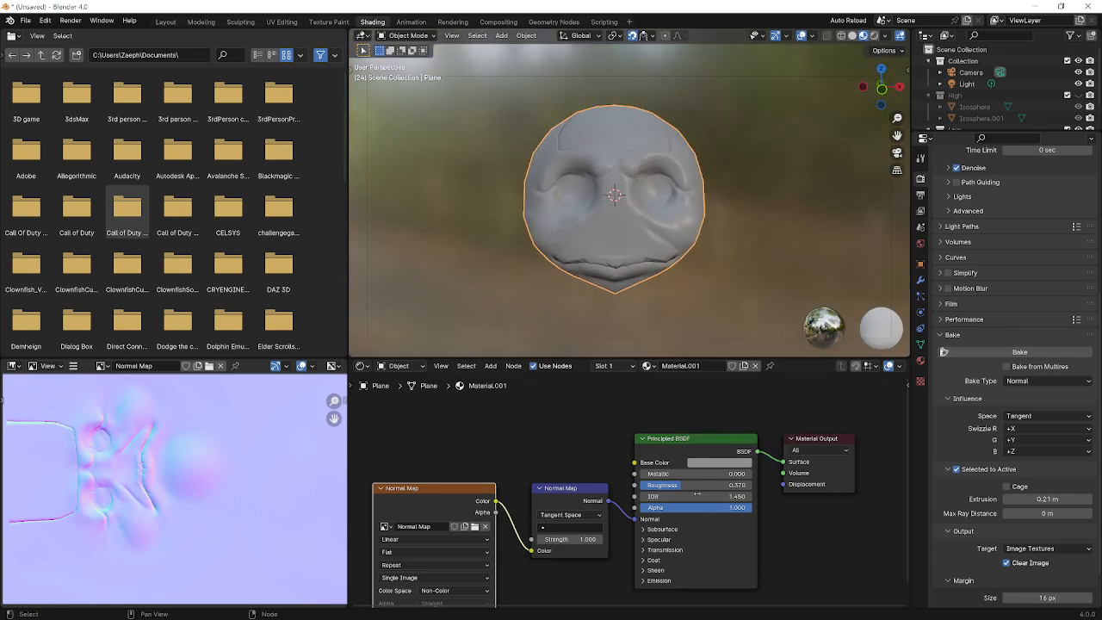
left_click_drag(696, 486, 692, 487)
Step: Move the low-poly head about 1.5 m up and away from the 3D cursor
mouse_move(661, 288)
middle_mouse_down()
mouse_move(613, 294)
mouse_move(690, 183)
mouse_move(686, 133)
mouse_move(635, 74)
mouse_move(483, 180)
mouse_move(706, 187)
mouse_move(823, 284)
mouse_move(654, 229)
middle_mouse_up()
scroll(652, 228, "down", 2)
scroll(652, 228, "down", 2)
middle_click_drag(729, 248, 544, 212)
key("g")
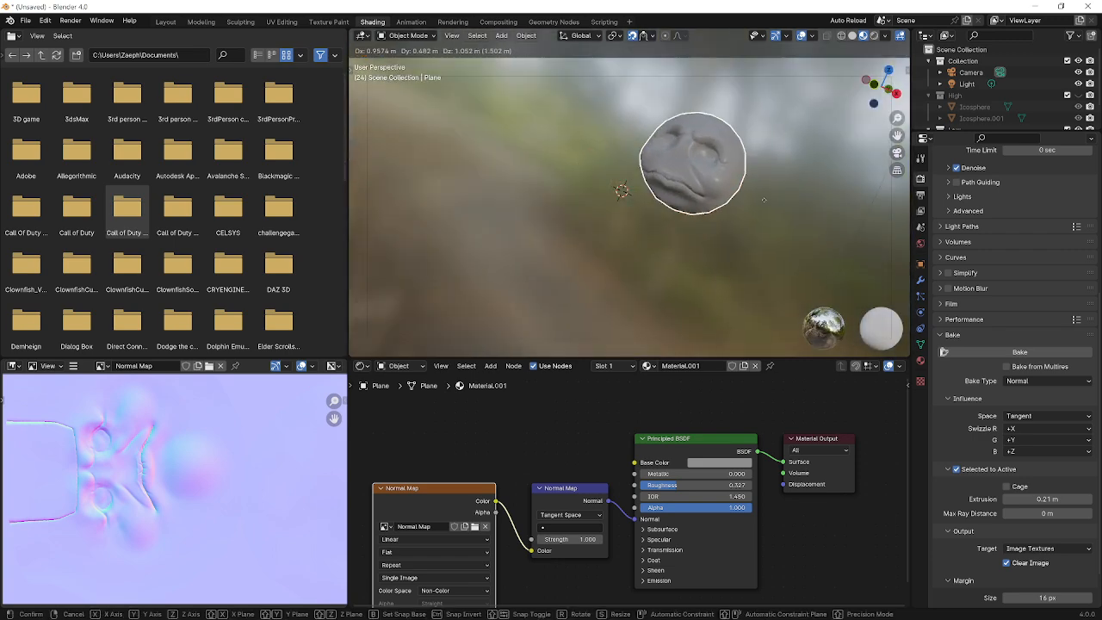